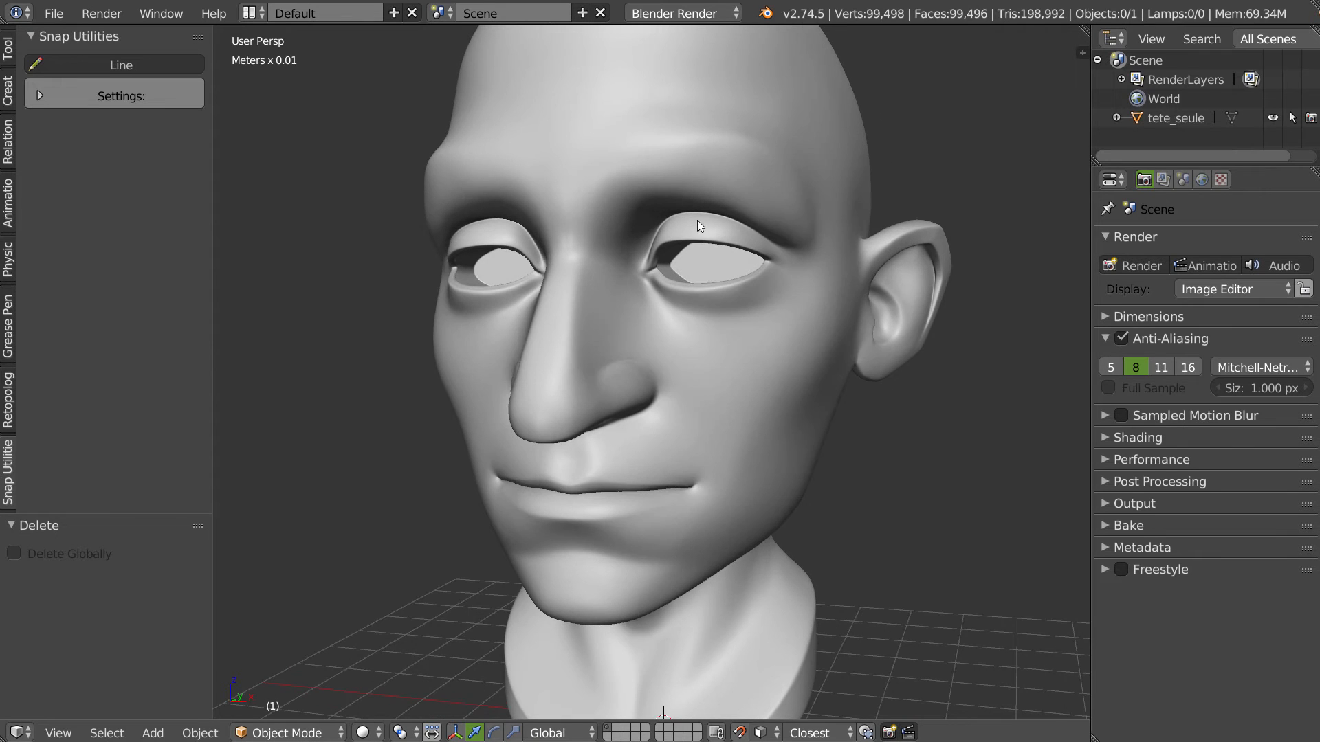
- Select the head model and set up a retopo mesh for it
middle_drag(678, 395, 727, 386)
right_click(763, 397)
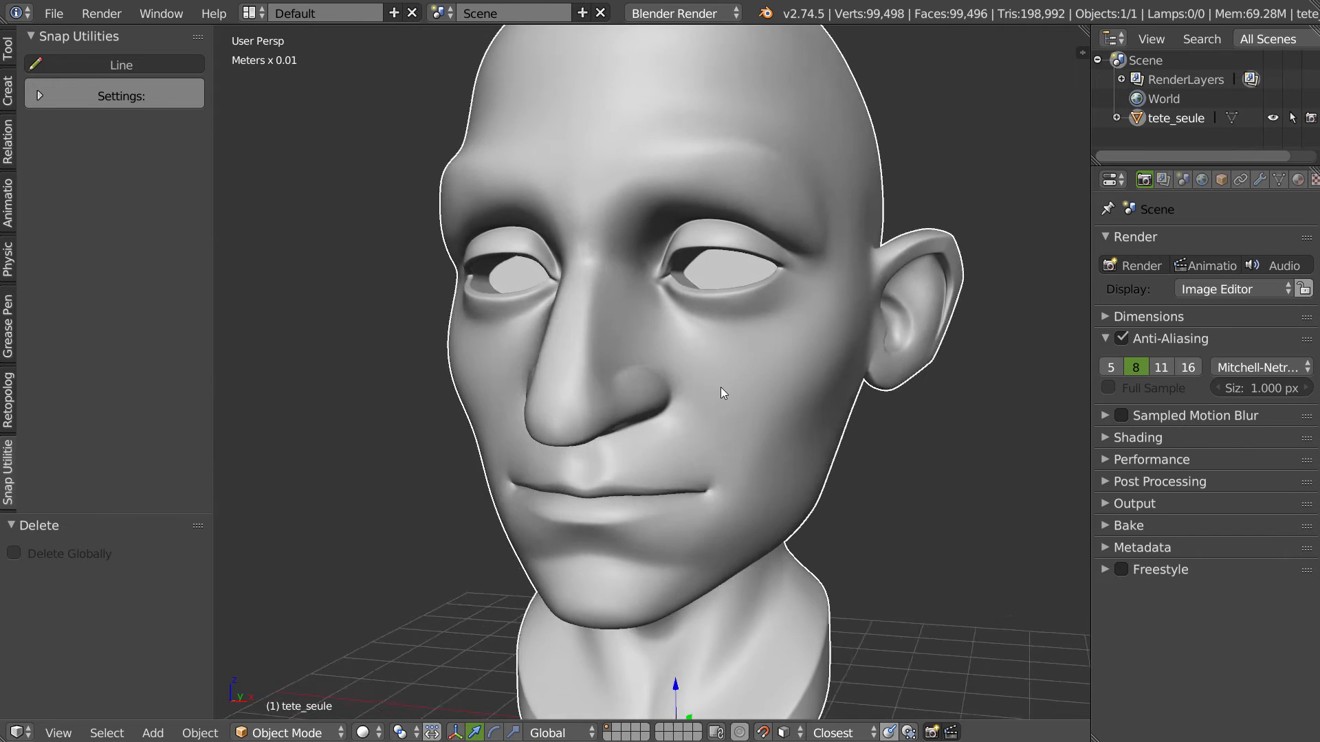
key(shift+v)
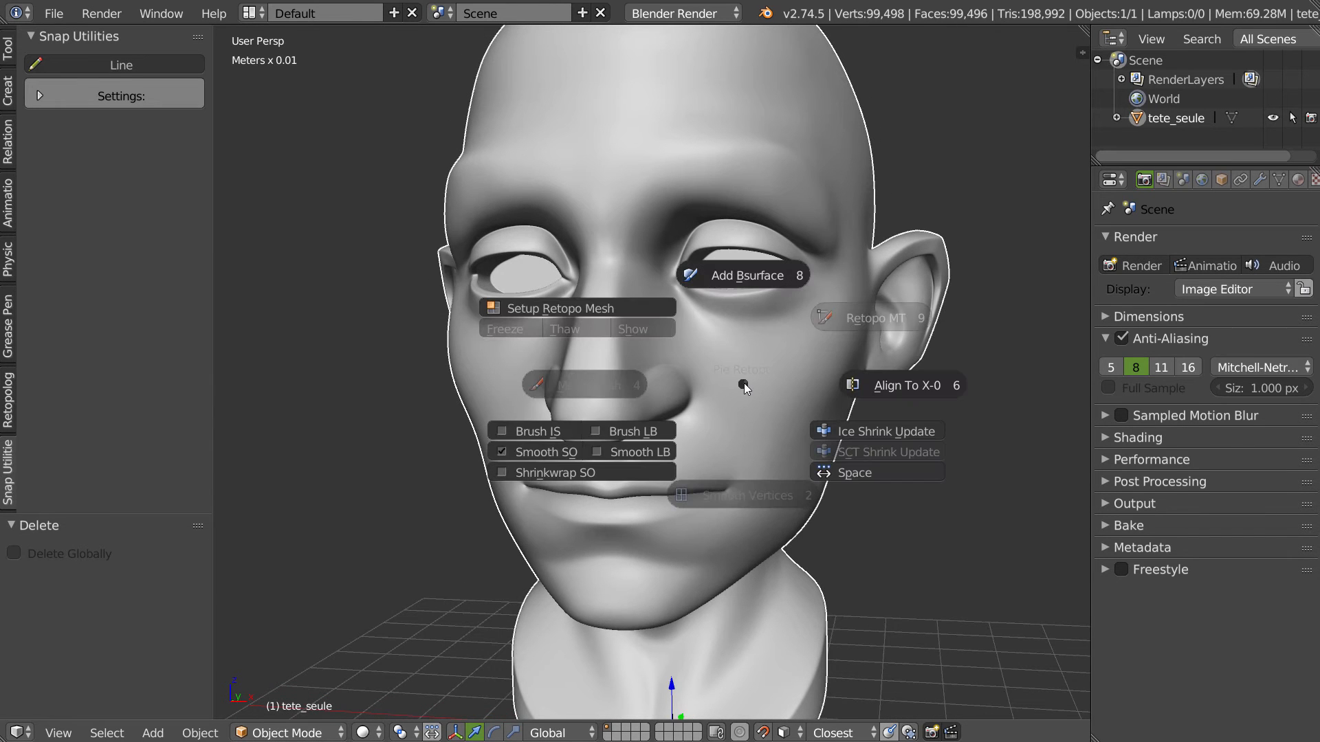
click(555, 309)
scroll(644, 312, up, 1)
- Look over the Mira tools' curve settings, including surface snapping and the snap object option
click(8, 496)
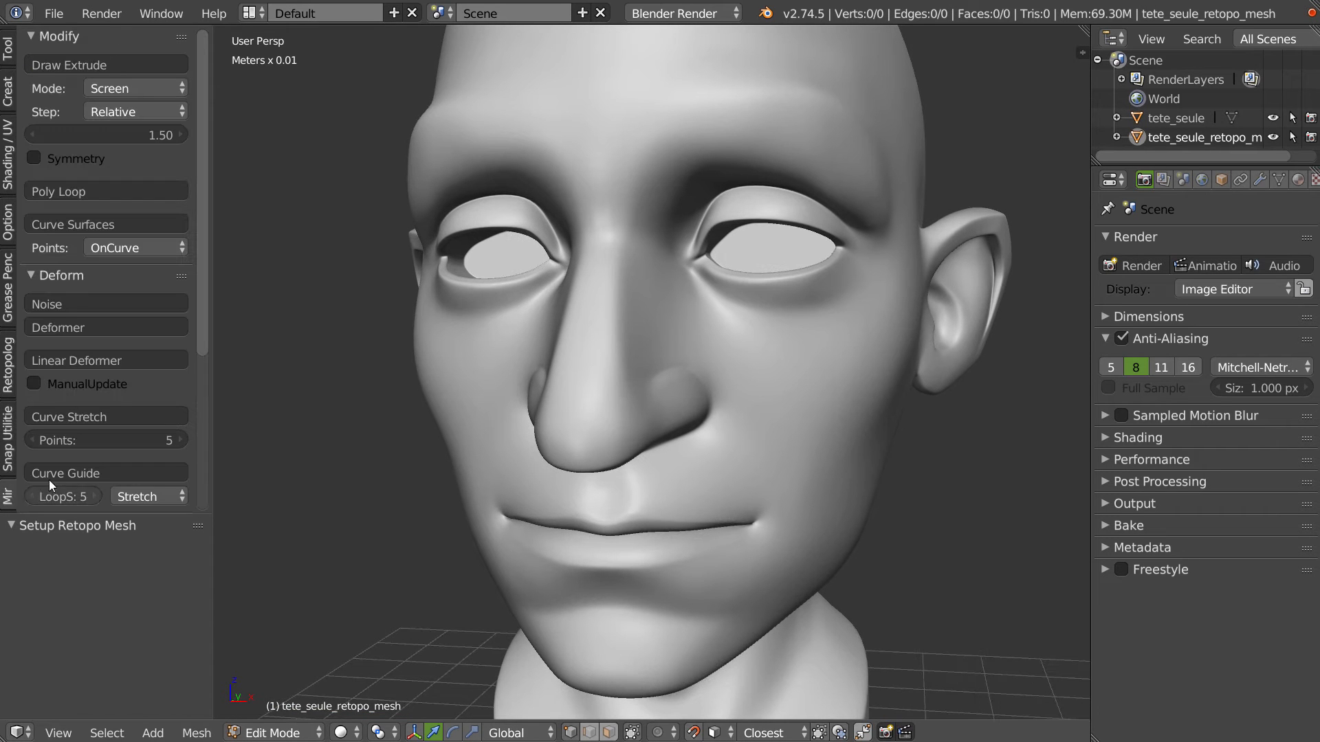
scroll(109, 275, down, 10)
scroll(109, 191, down, 1)
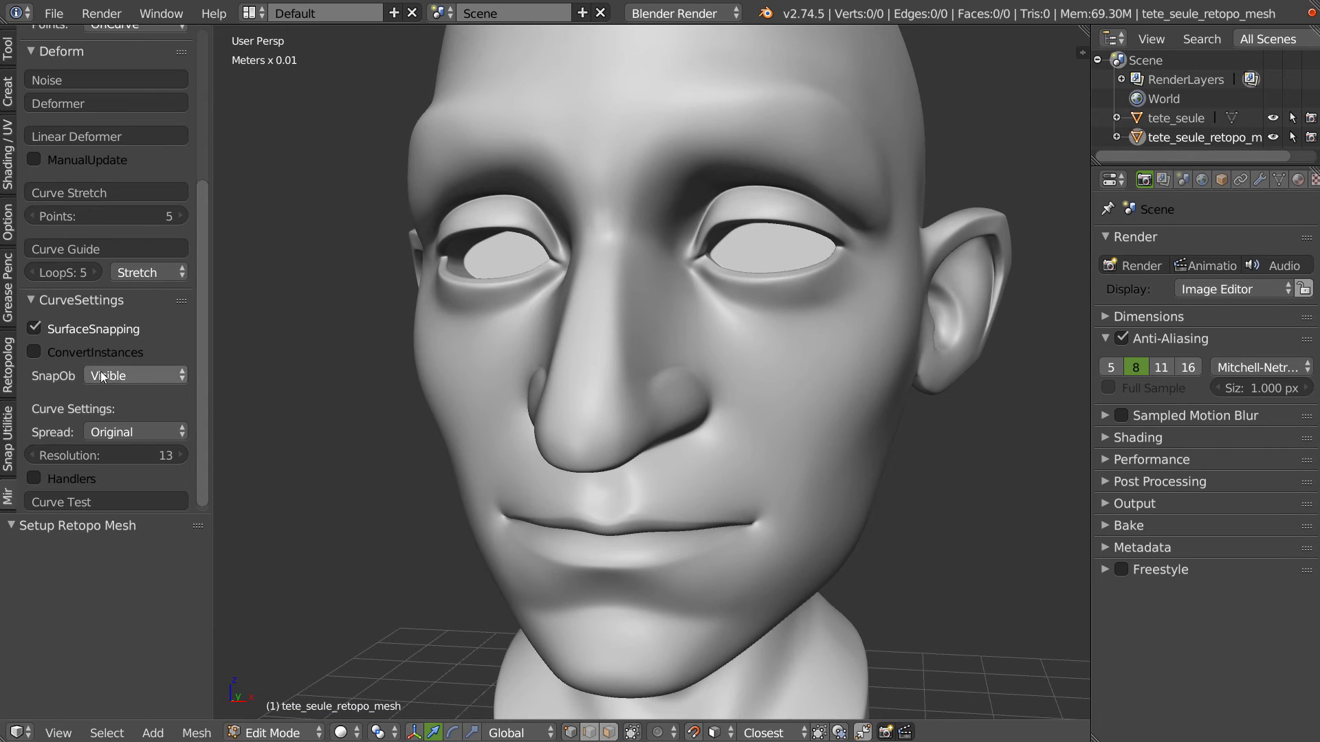
click(132, 377)
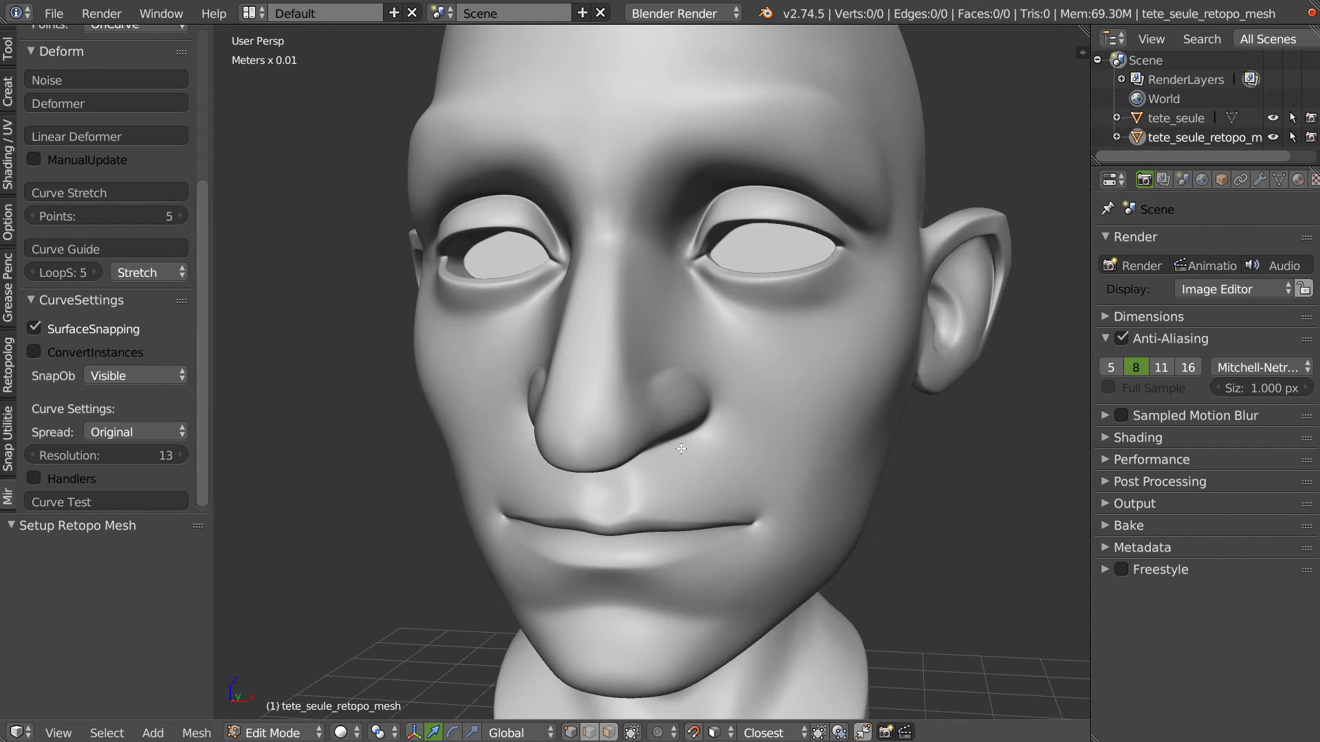
middle_drag(746, 420, 728, 405)
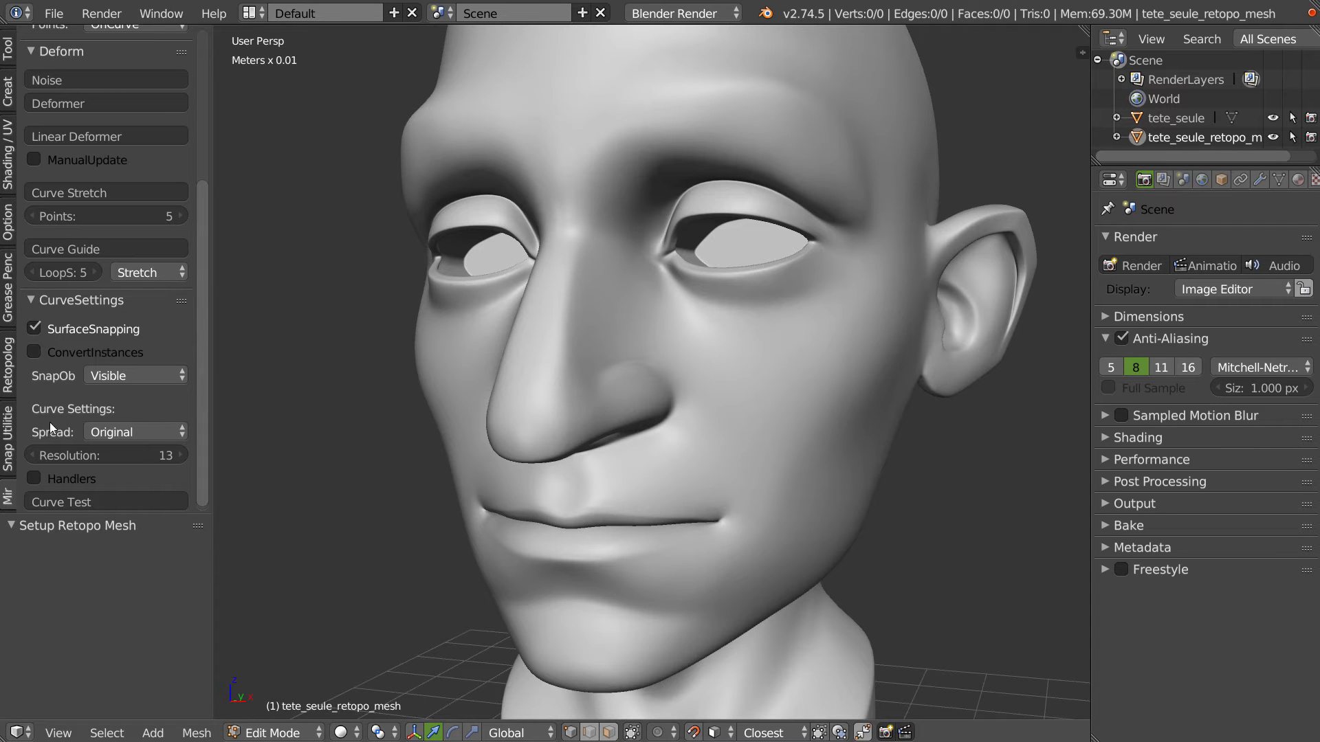
middle_drag(682, 342, 615, 371)
- Start a Poly Loop and place its first four points along the lower eyelid rim from the inner eye corner
scroll(78, 195, up, 8)
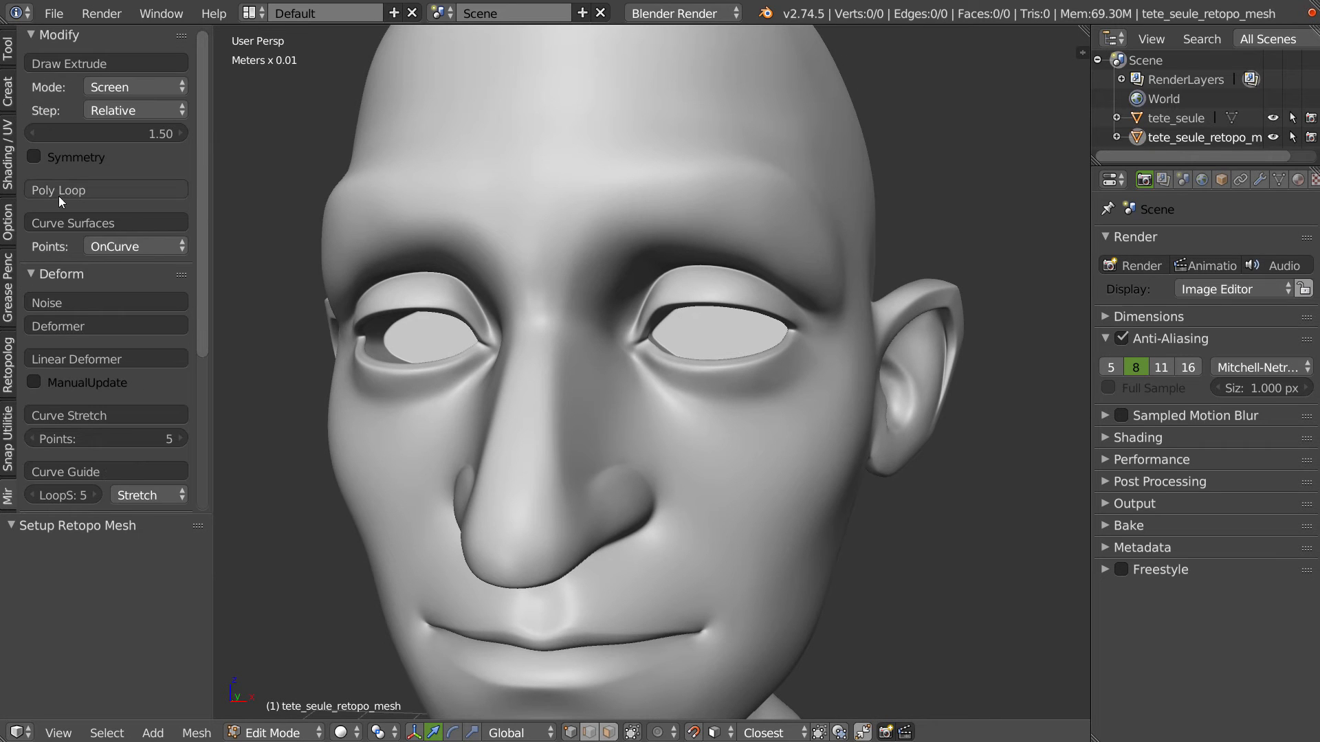
click(96, 192)
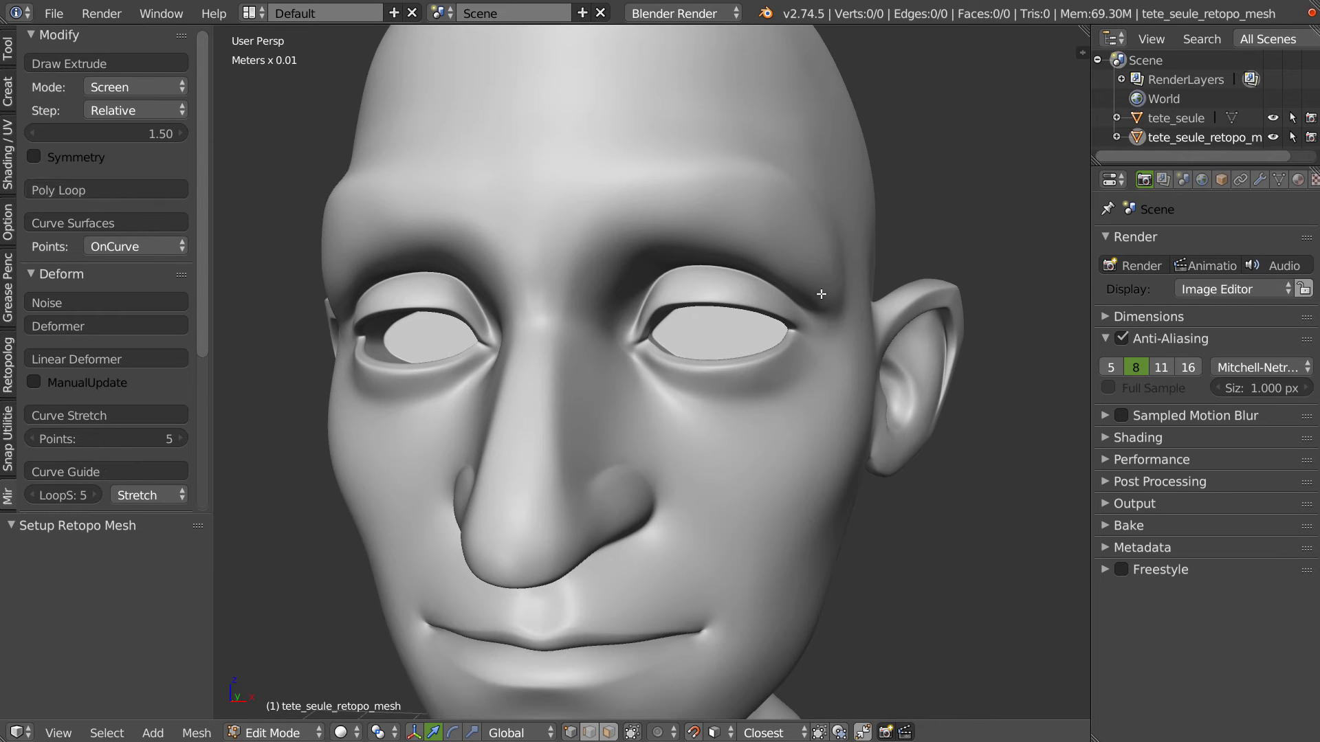
scroll(763, 220, up, 3)
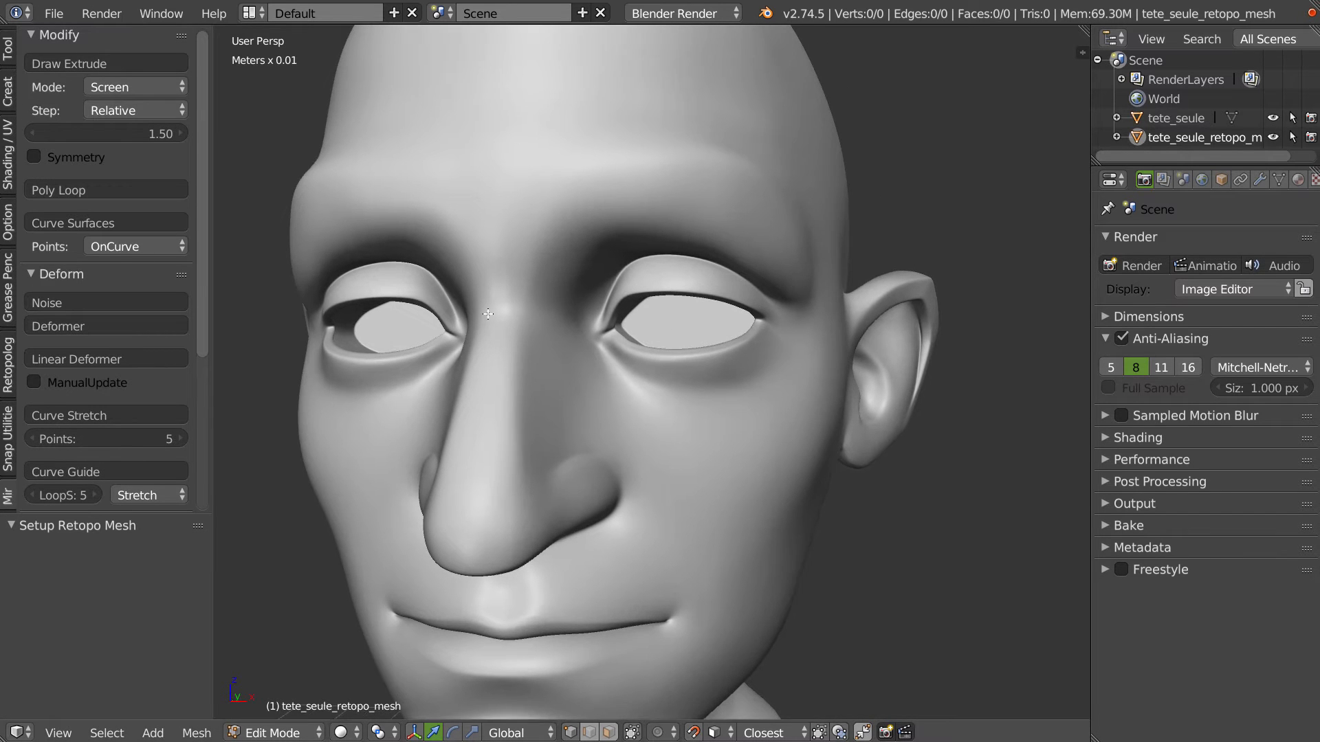
click(97, 190)
scroll(665, 315, up, 3)
click(686, 337)
click(752, 354)
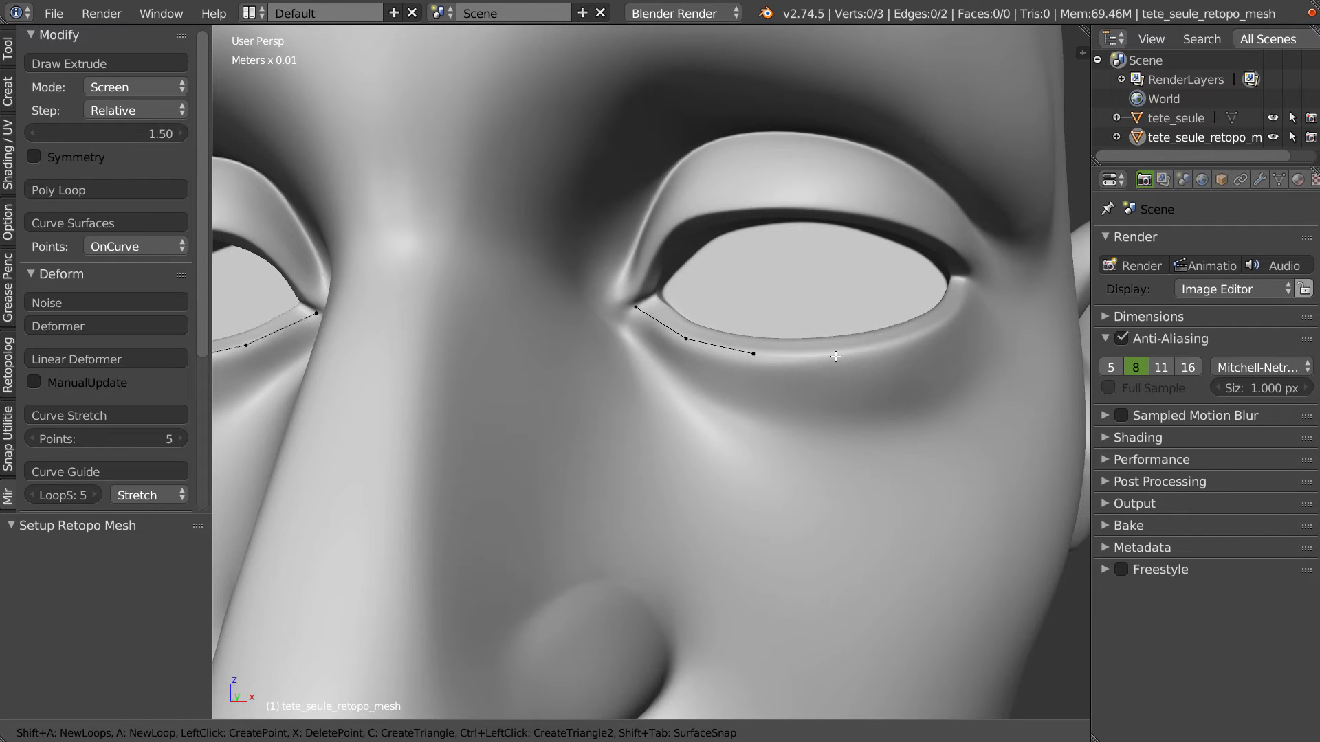
click(900, 341)
middle_drag(900, 342, 815, 361)
- Continue the loop along the lower eyelid rim to the outer eye corner, deleting misplaced points, for seven points in total
click(813, 344)
click(868, 298)
key(x)
key(x)
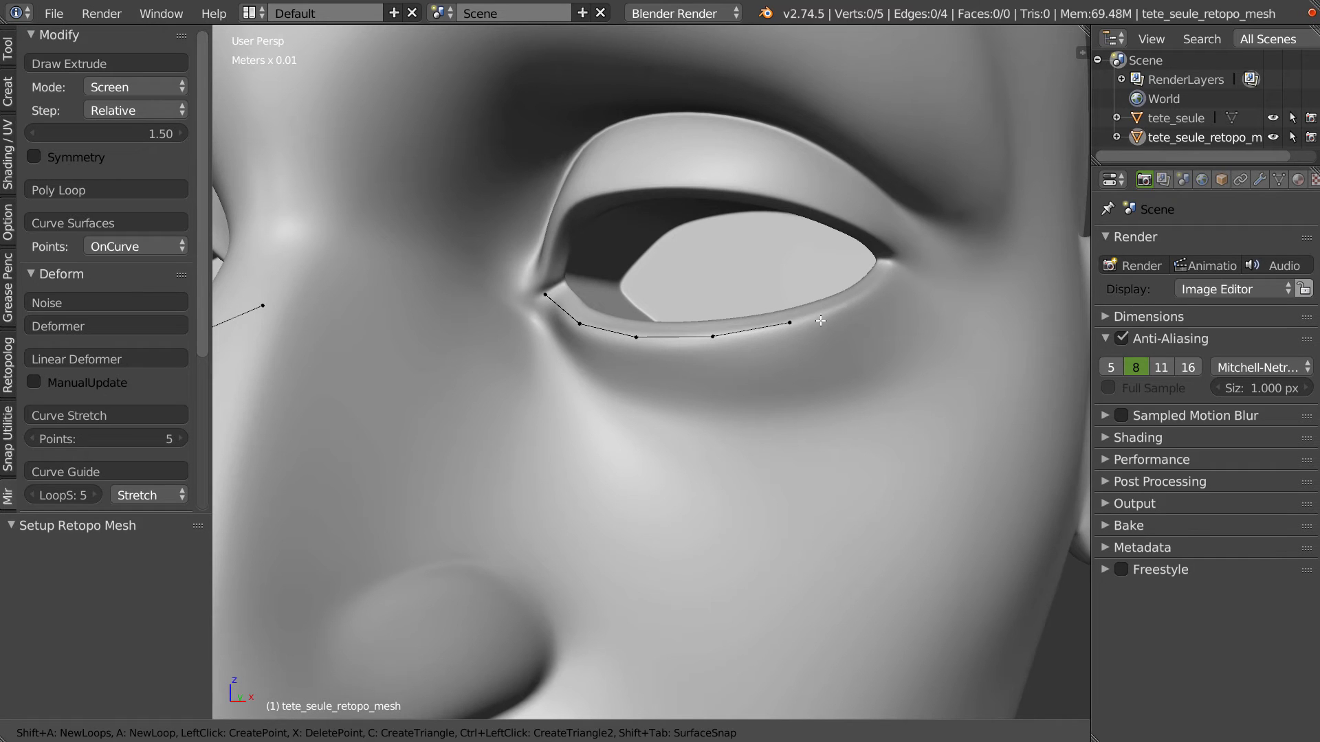
click(853, 300)
click(898, 263)
scroll(108, 410, down, 6)
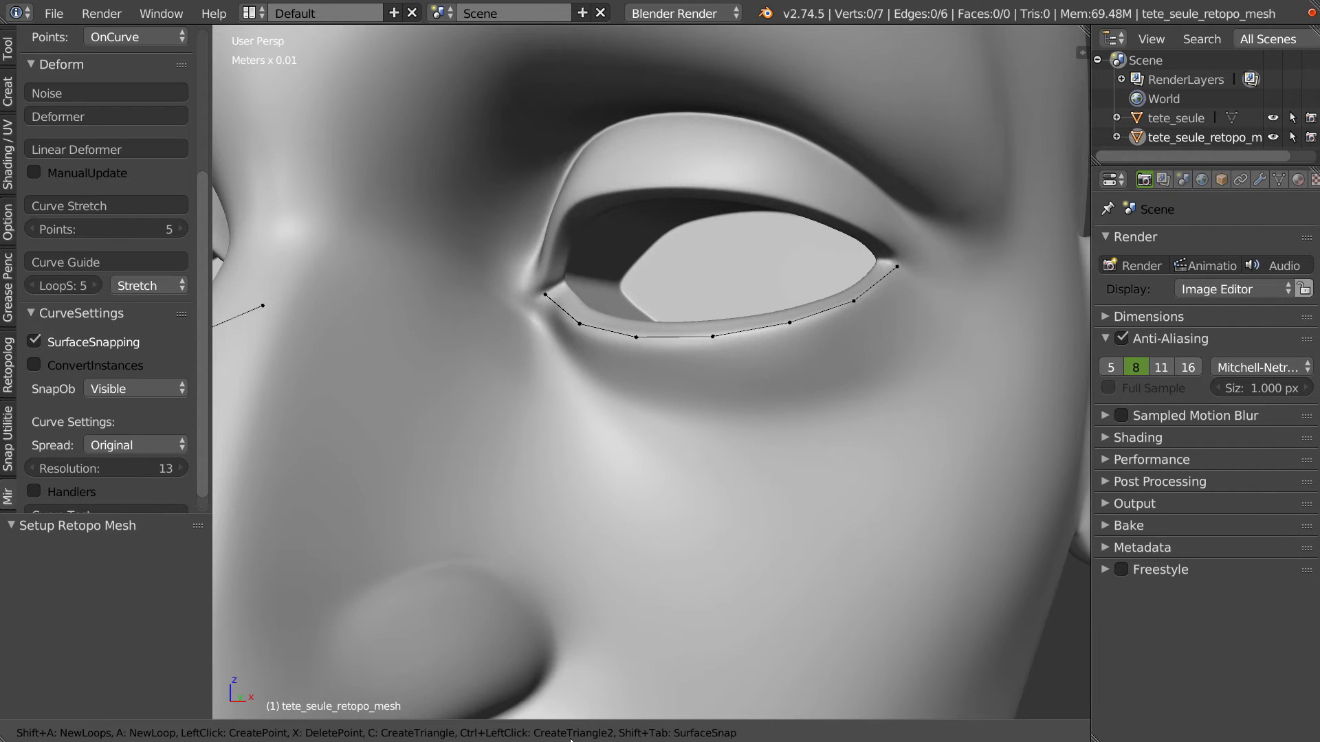
middle_drag(662, 360, 624, 387)
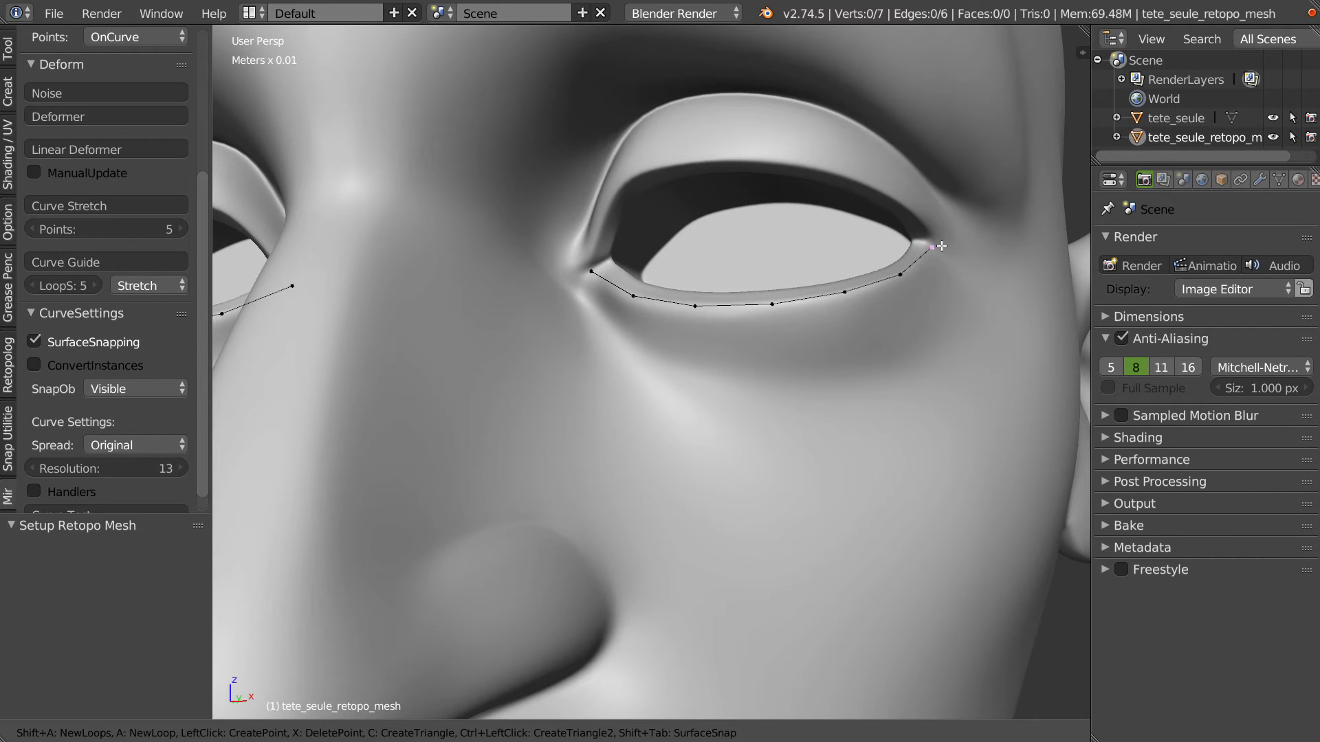
- Add a second row of seven Poly Loop points below the lower eyelid rim, from inner to outer corner
click(578, 299)
click(614, 340)
click(703, 376)
click(784, 379)
click(868, 369)
click(934, 340)
click(968, 273)
- Add a third row of seven points further down on the cheek and finish the Poly Loop
middle_drag(865, 371, 860, 368)
middle_drag(528, 344, 535, 345)
click(503, 325)
click(533, 380)
click(643, 452)
click(786, 460)
click(878, 434)
click(961, 389)
click(1018, 288)
middle_drag(955, 319, 875, 337)
key(Escape)
- Adjust one vertex near the outer eye corner and extrude the outer end edges of the rows upward
right_drag(757, 354, 733, 382)
alt+right_click(593, 347)
middle_drag(585, 349, 615, 314)
key(e)
click(652, 283)
- Draw a strip of faces from the outer eye corner along the upper eyelid, reducing its number of cuts
right_click(577, 325)
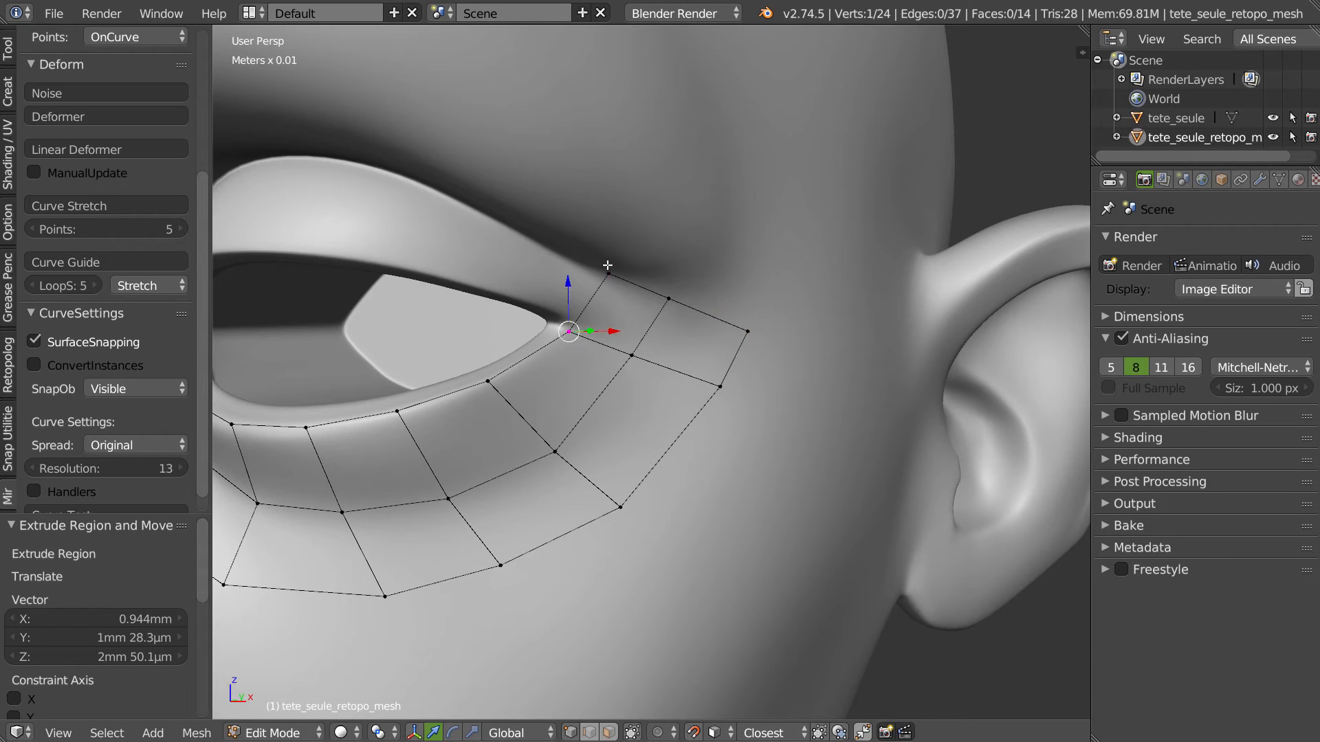
shift+right_click(608, 264)
scroll(598, 265, down, 1)
shift+middle_drag(568, 260, 806, 322)
key(w)
click(848, 248)
mouse_move(752, 315)
mouse_down()
mouse_move(628, 271)
mouse_move(454, 257)
mouse_up()
middle_drag(453, 257, 582, 305)
key(x)
key(x)
- Move the upper eyelid strip's vertices onto the lid crease and rim toward the outer eye corner
middle_drag(645, 259, 629, 268)
ctrl+drag(548, 237, 550, 205)
ctrl+drag(654, 253, 665, 231)
ctrl+drag(729, 278, 734, 272)
ctrl+drag(648, 310, 651, 302)
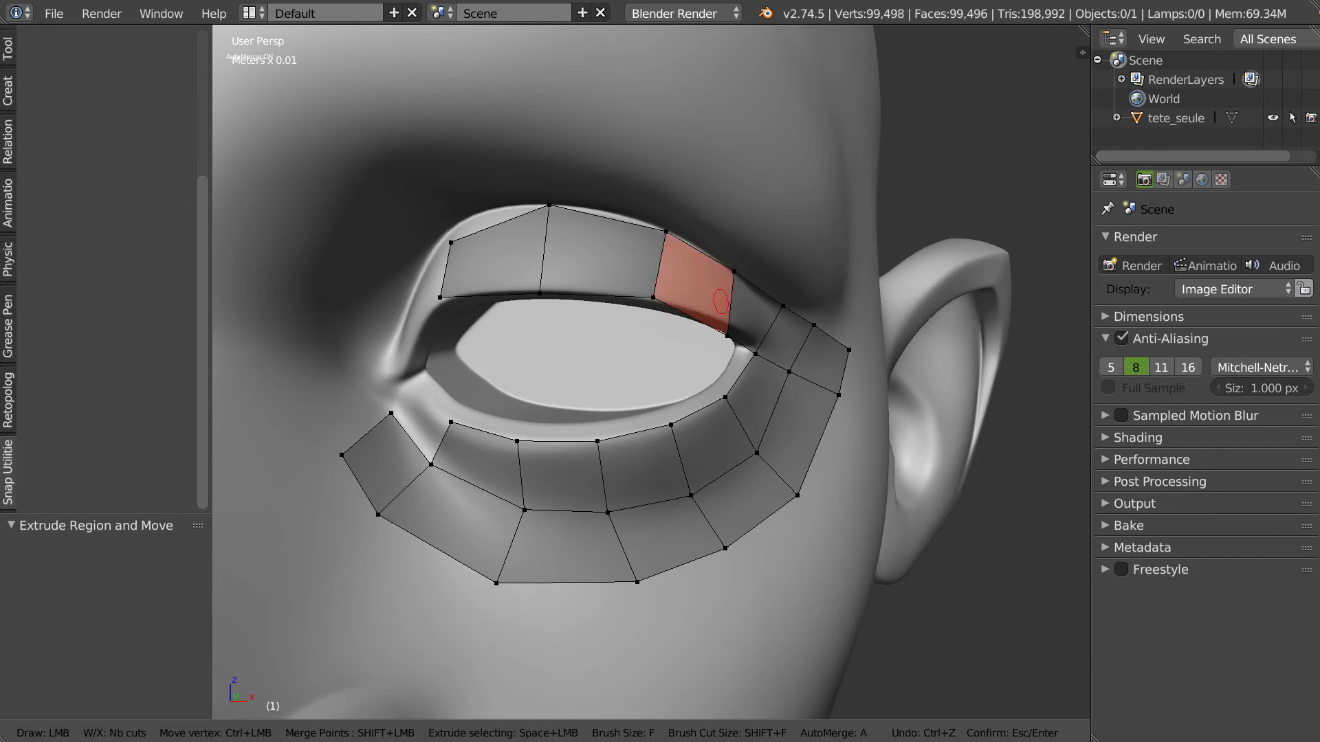
middle_drag(653, 297, 694, 303)
ctrl+drag(754, 352, 762, 341)
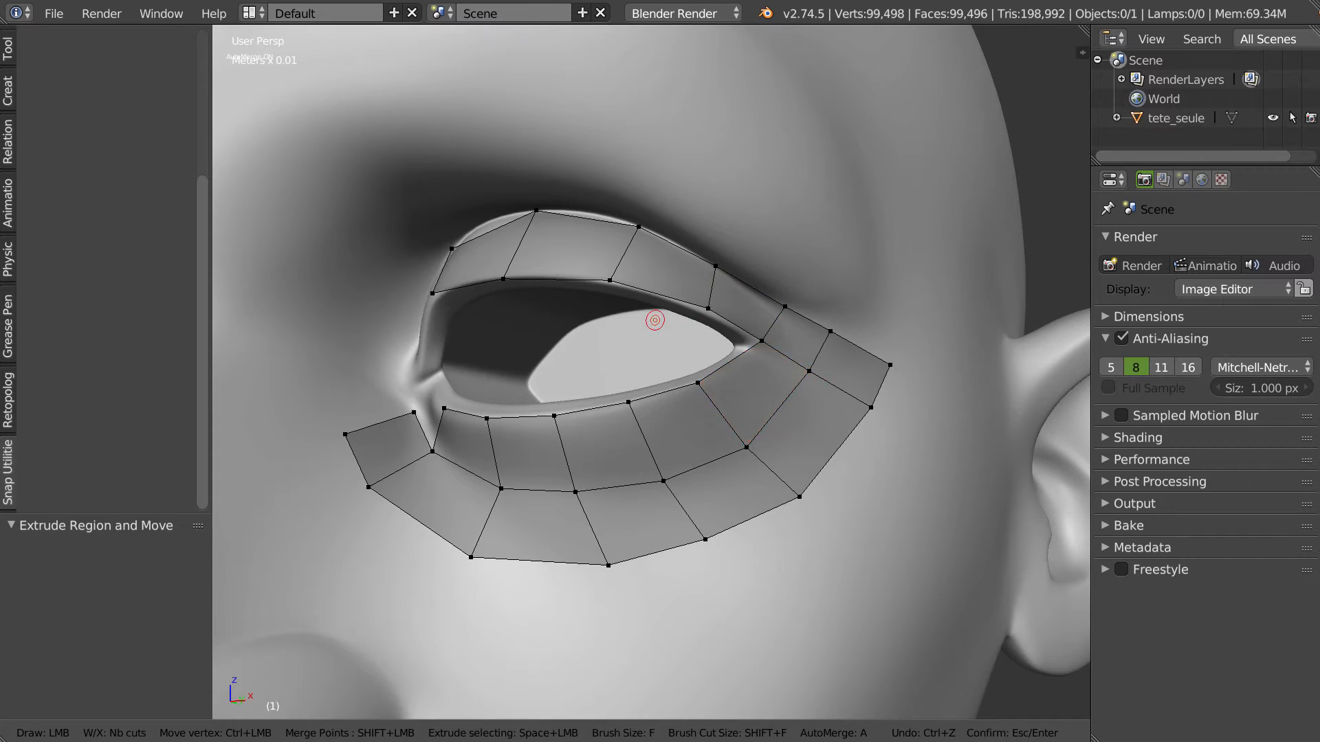
- Reposition the inner-end vertices of the upper eyelid strip so they follow the lid's shape
middle_drag(698, 318, 630, 248)
middle_drag(509, 228, 501, 295)
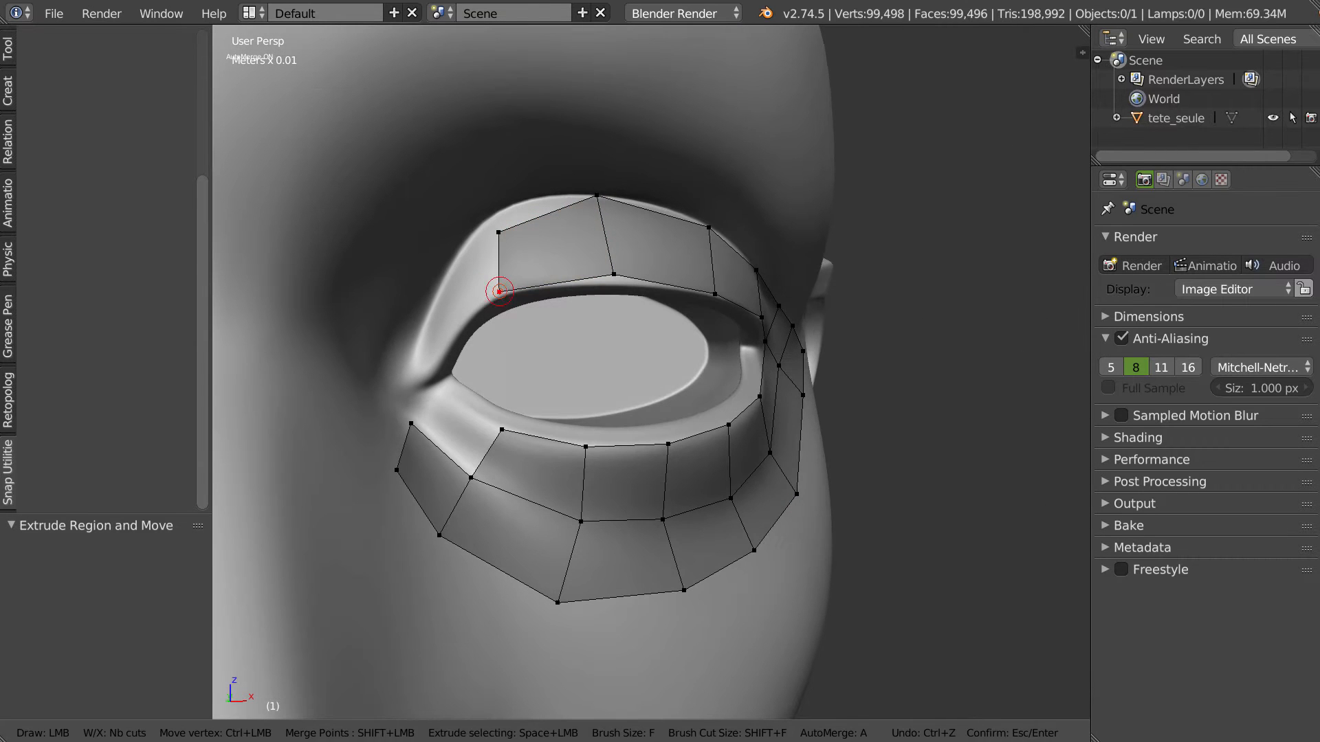
ctrl+drag(493, 215, 516, 205)
ctrl+drag(526, 282, 621, 278)
ctrl+drag(597, 196, 625, 200)
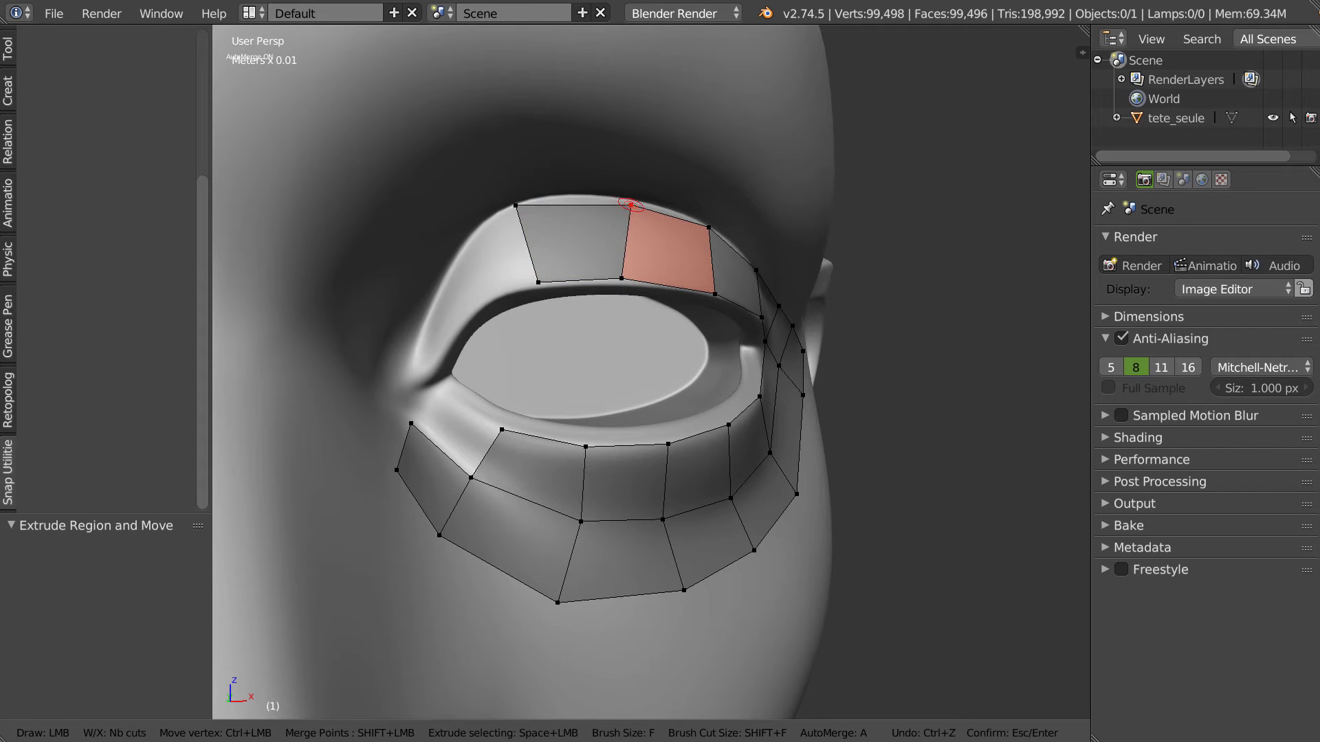
ctrl+drag(622, 279, 631, 282)
- Extend the upper eyelid strip down to the inner eye corner and fit its vertices to the lid
mouse_move(538, 282)
ctrl+mouse_down()
mouse_move(414, 347)
mouse_move(413, 365)
ctrl+mouse_up()
ctrl+drag(460, 318, 405, 366)
ctrl+drag(415, 302, 423, 316)
ctrl+drag(465, 236, 458, 247)
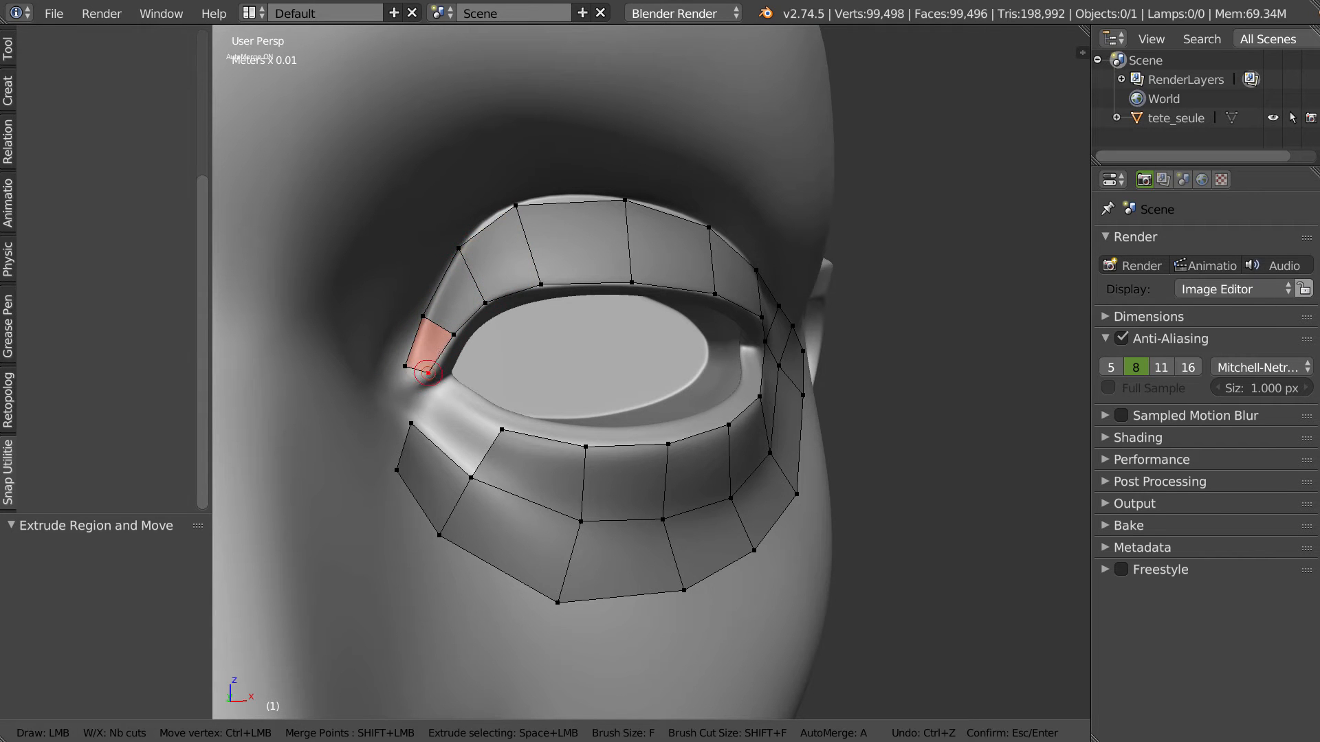
middle_drag(415, 355, 417, 361)
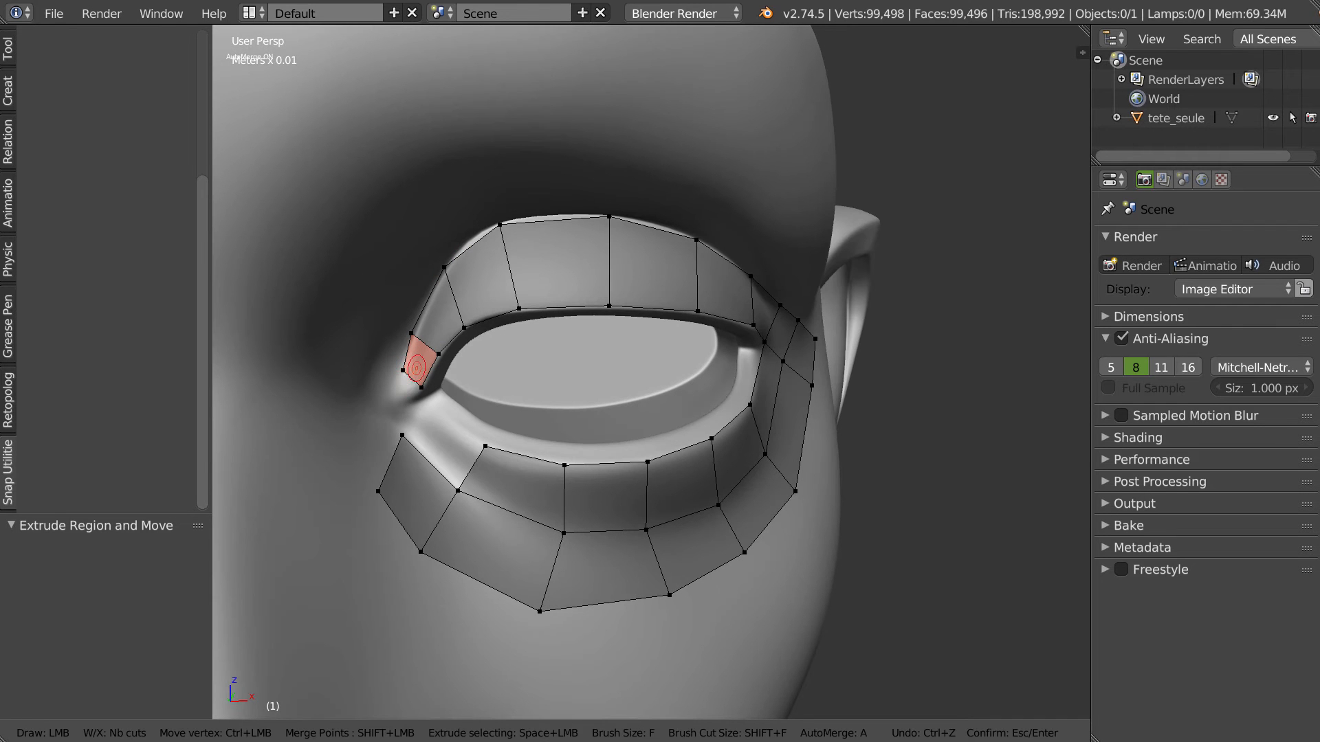
- Draw two more faces from the inner eye corner toward the nose and reposition their vertices
click(334, 422)
mouse_move(457, 398)
middle_down()
mouse_move(404, 419)
mouse_move(418, 398)
middle_up()
scroll(418, 398, up, 2)
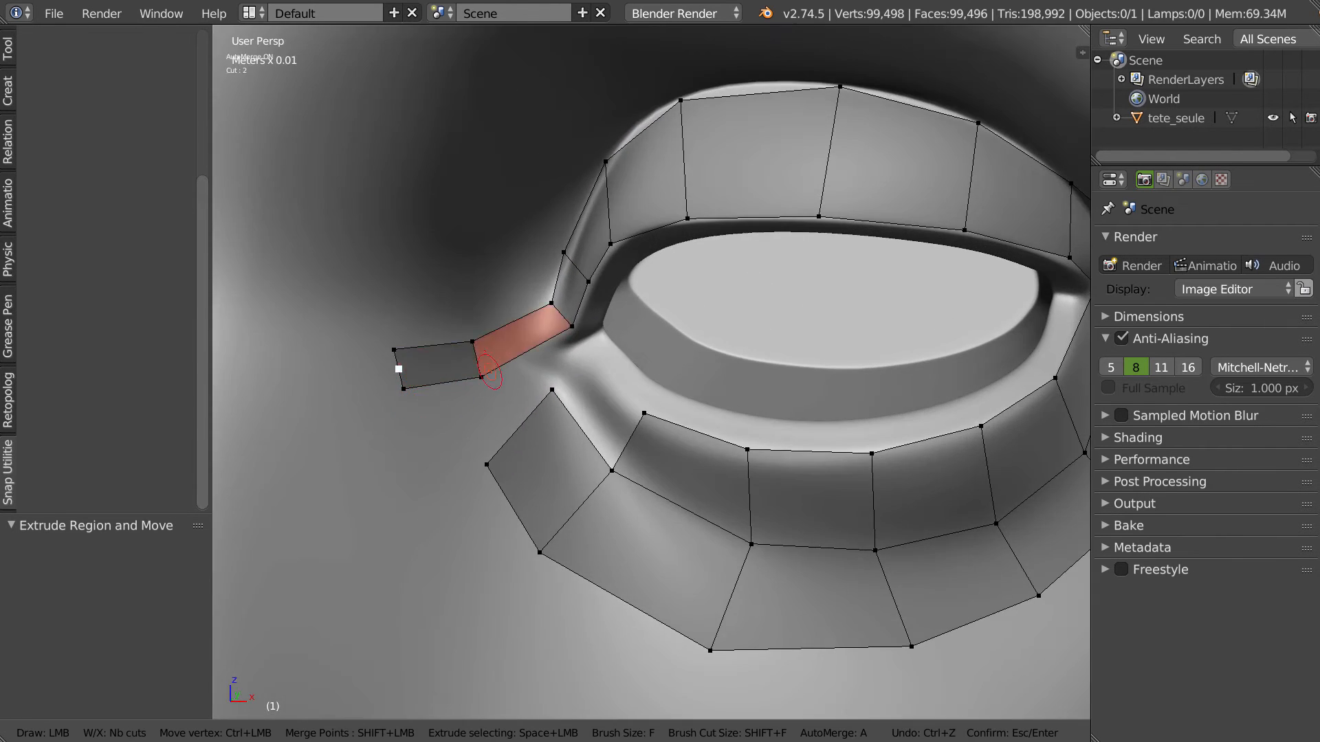
mouse_move(481, 376)
ctrl+mouse_down()
mouse_move(524, 358)
mouse_move(513, 333)
ctrl+mouse_up()
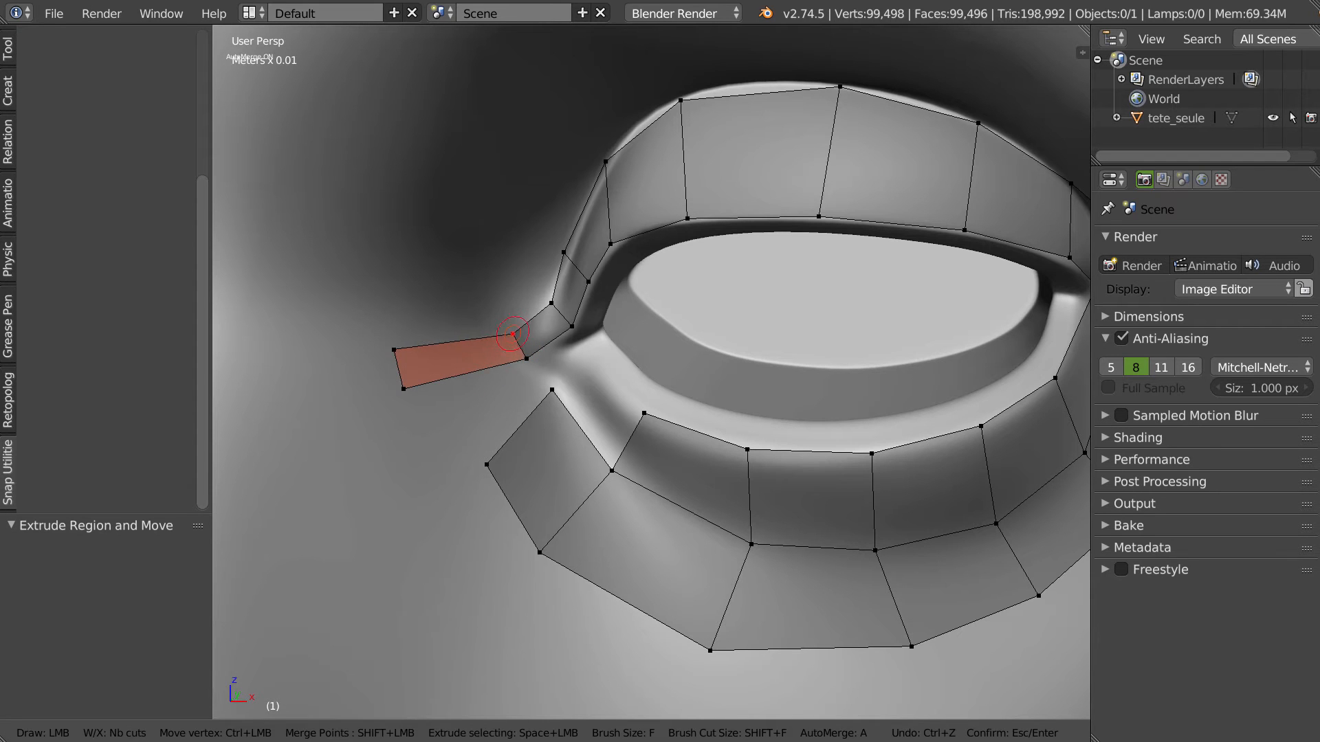
ctrl+drag(404, 389, 440, 401)
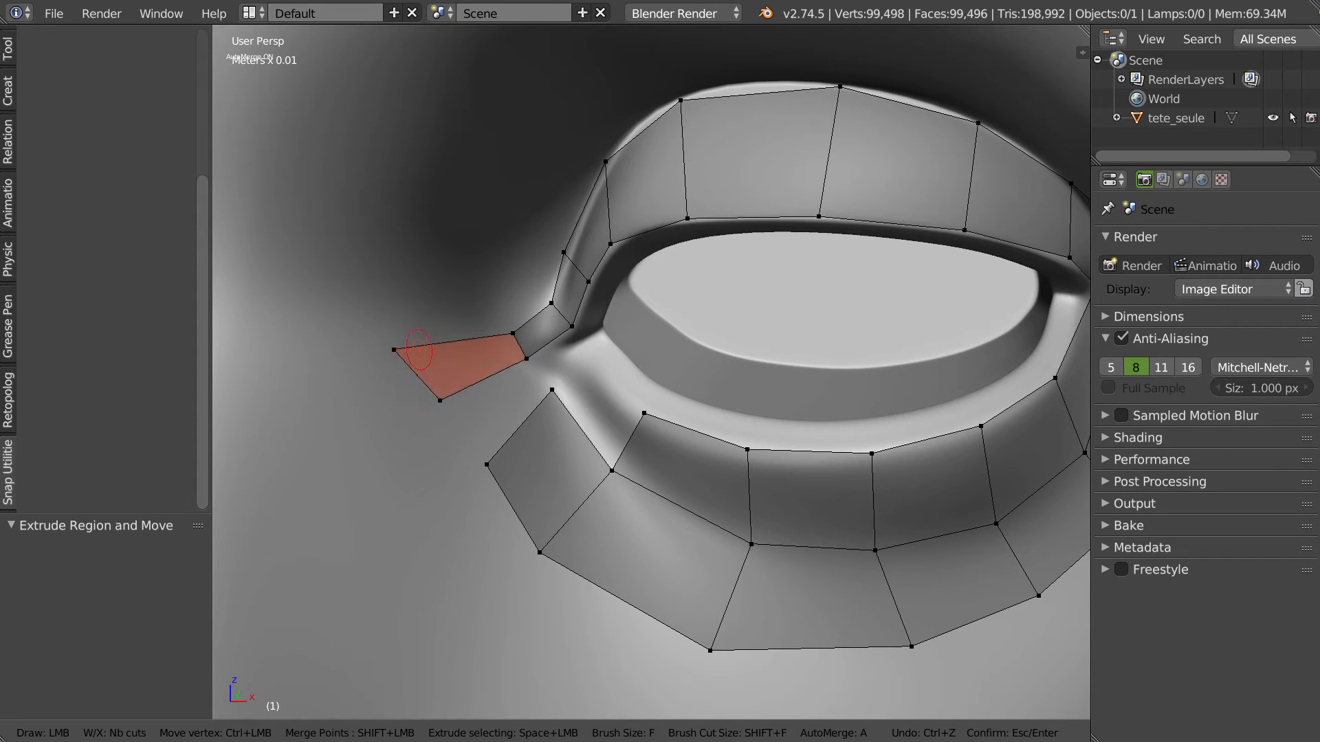
ctrl+drag(401, 346, 416, 351)
- Draw face strips joining the inner-corner faces to the lower eyelid rows, adding a cut
drag(482, 376, 537, 470)
middle_drag(556, 457, 565, 365)
key(w)
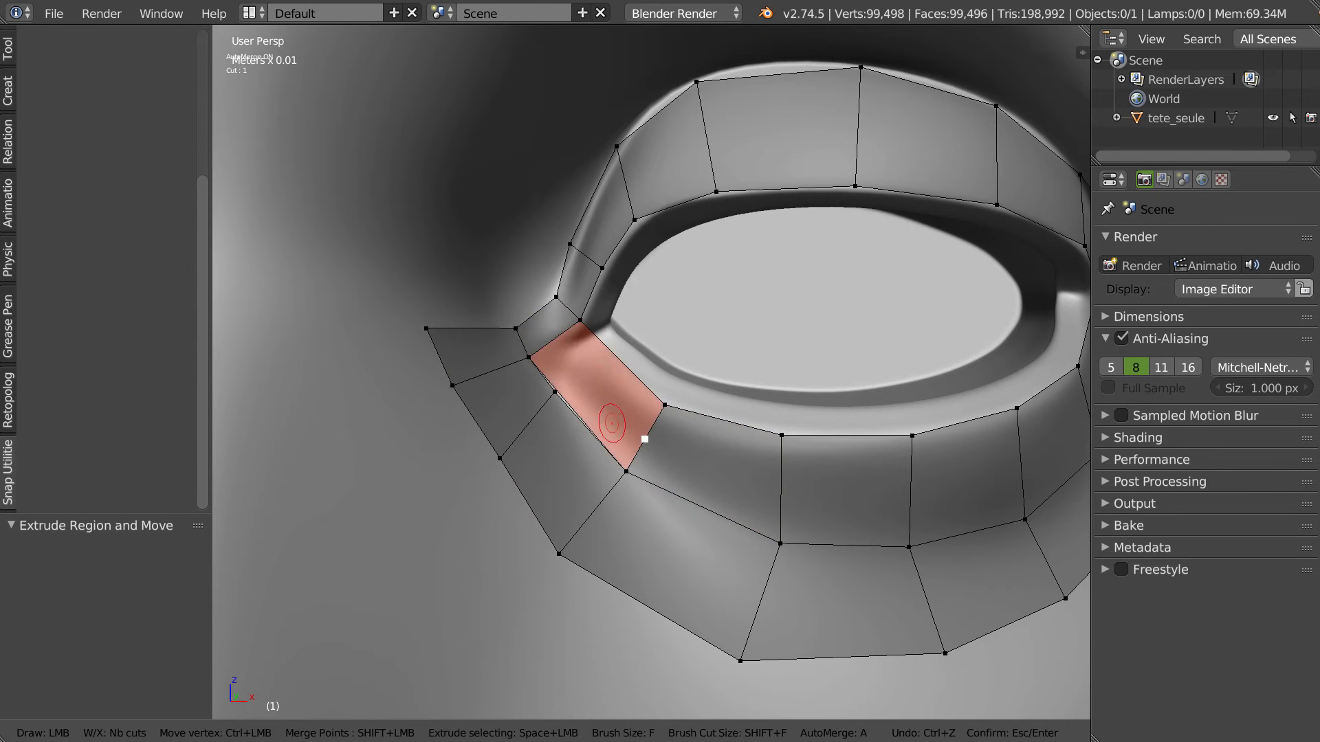
- Reposition the new vertices around the inner eye corner and the adjoining part of the upper eyelid strip
mouse_move(593, 424)
ctrl+mouse_down()
mouse_move(556, 390)
mouse_move(574, 420)
ctrl+mouse_up()
ctrl+drag(611, 363, 610, 369)
ctrl+drag(580, 320, 548, 295)
ctrl+drag(570, 244, 643, 215)
scroll(679, 159, down, 5)
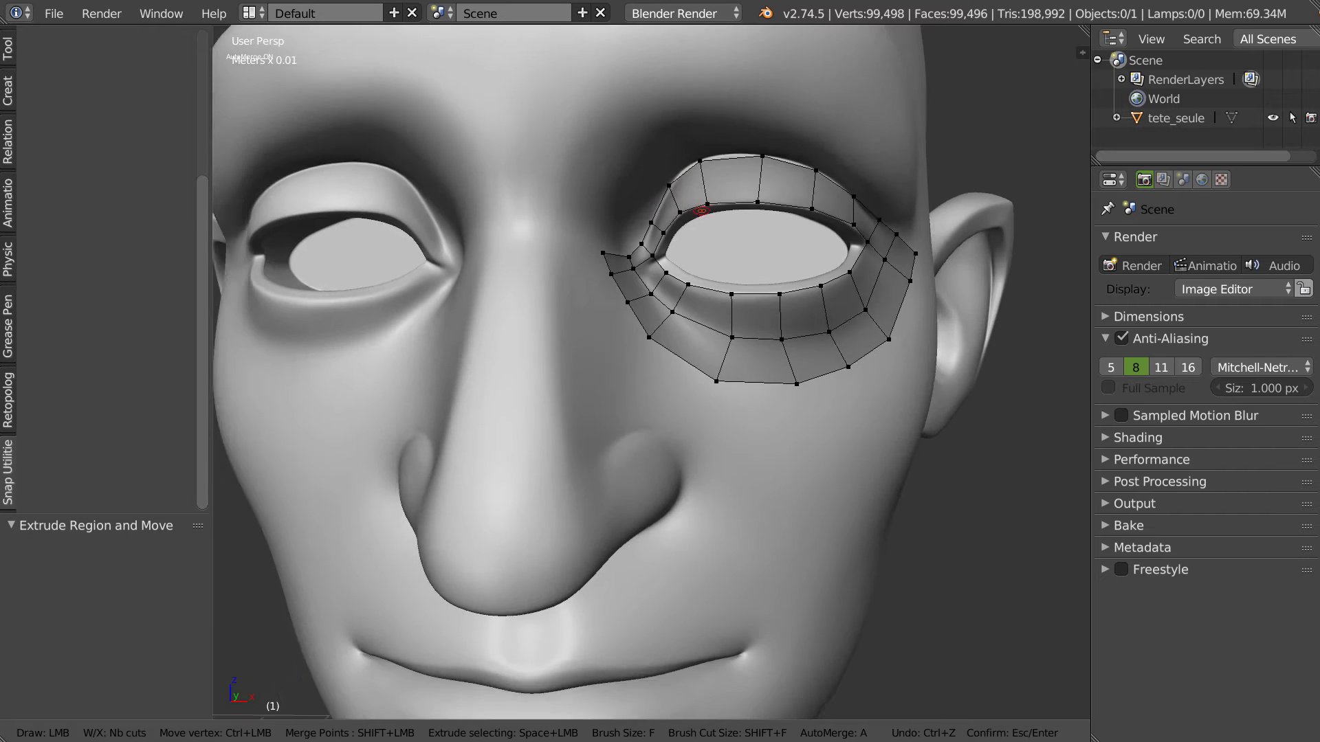
- Refine the vertex spacing of the faces between the nose and the inner eye corner
mouse_move(798, 268)
middle_down()
mouse_move(757, 269)
mouse_move(789, 259)
middle_up()
scroll(619, 286, up, 4)
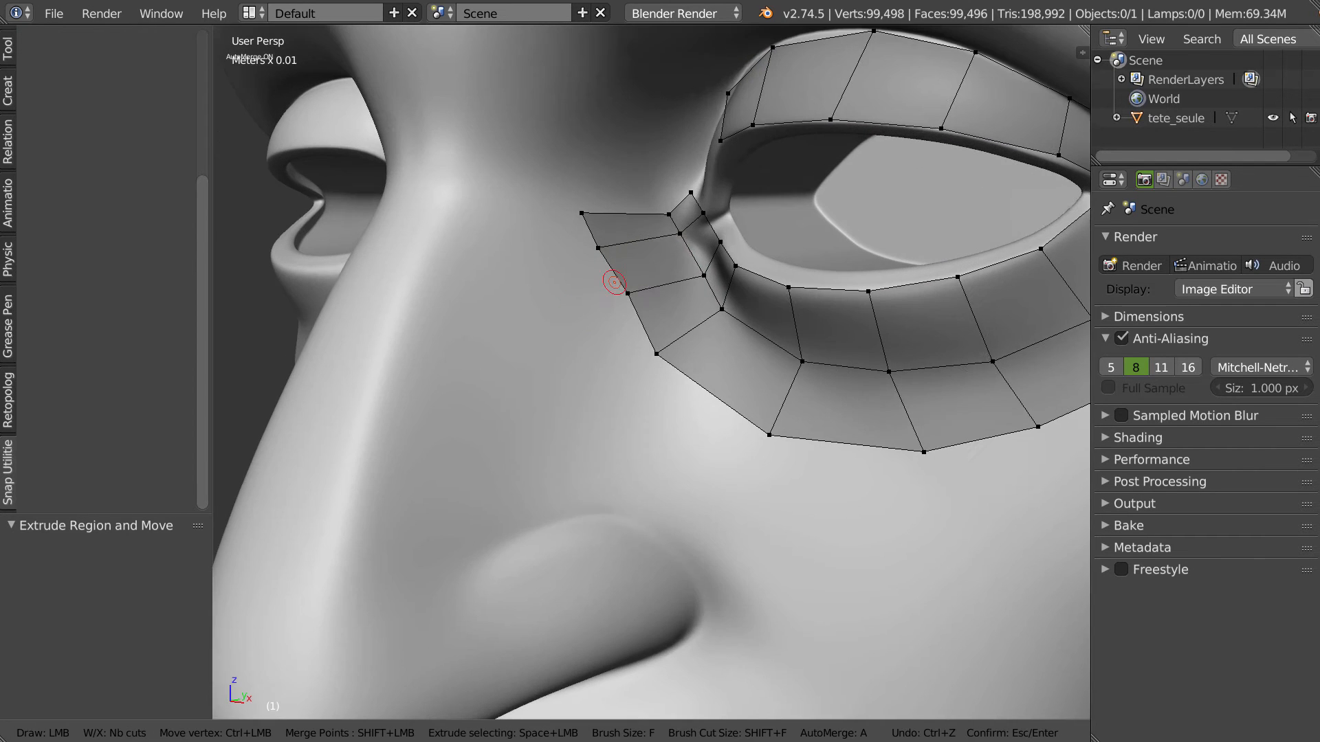
middle_drag(649, 268, 660, 279)
ctrl+drag(653, 274, 661, 274)
mouse_move(626, 232)
ctrl+mouse_down()
mouse_move(664, 232)
mouse_move(659, 194)
mouse_move(655, 231)
ctrl+mouse_up()
middle_drag(679, 337, 689, 284)
ctrl+drag(692, 278, 697, 268)
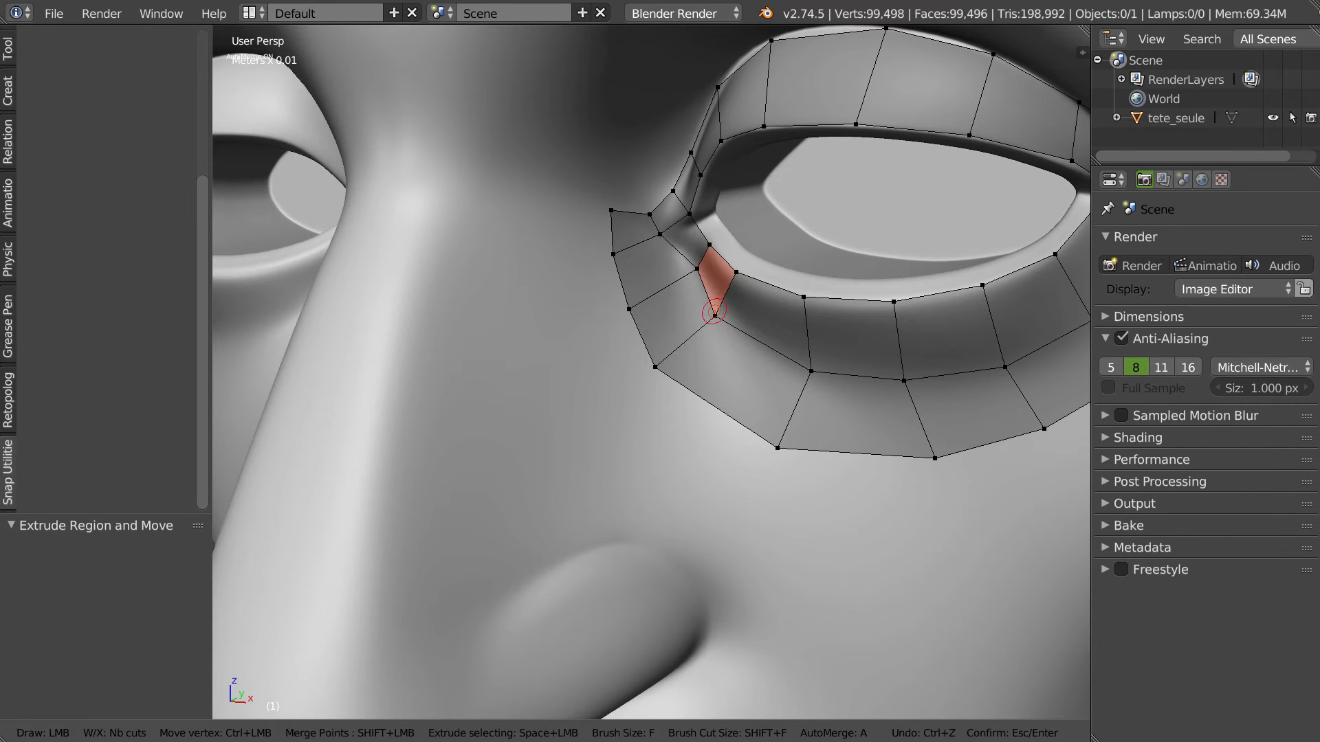
middle_drag(716, 314, 735, 332)
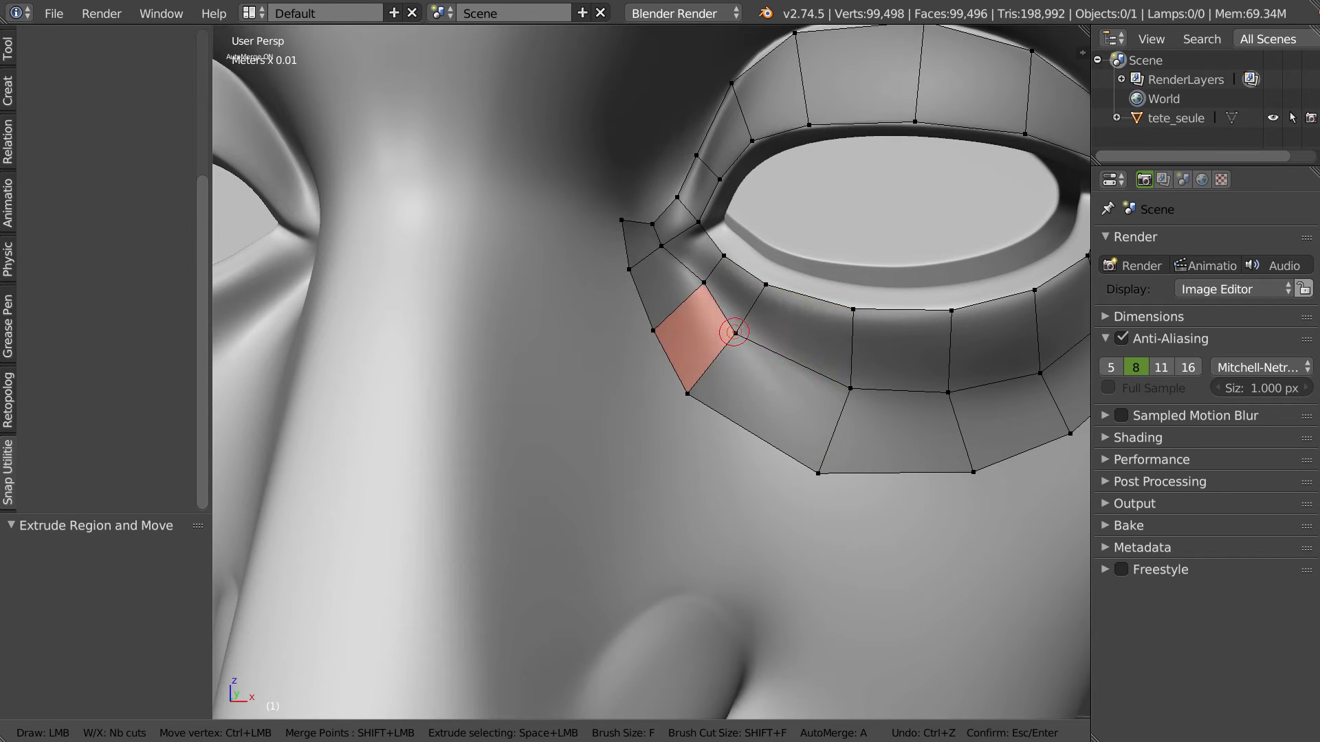
- Leave the strip drawing tool and move two lower-row vertices below the inner eye corner slightly outward
key(Escape)
right_drag(736, 334, 751, 338)
right_click(693, 385)
right_drag(697, 378, 711, 390)
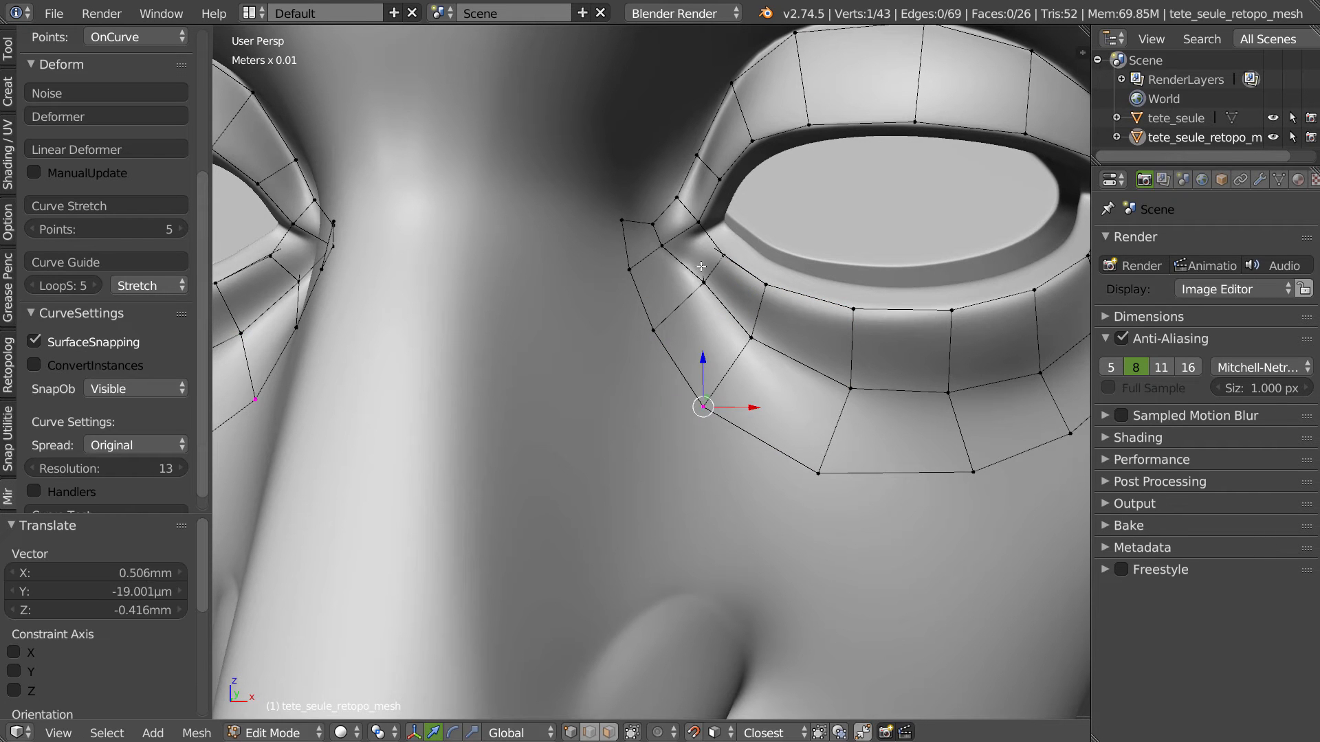
- Delete a face at the inner corner of the eye using face selection
scroll(679, 283, up, 3)
key(Tab)
click(753, 244)
right_click(709, 269)
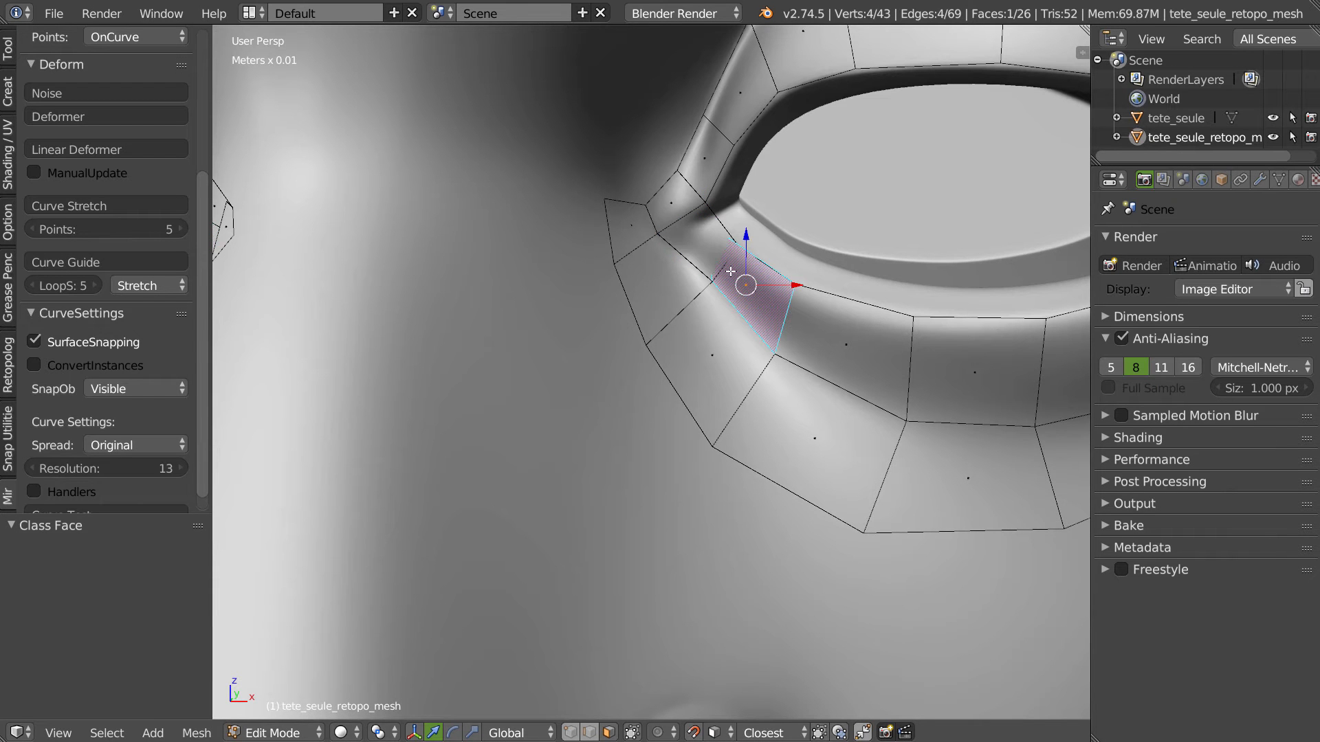
key(x)
click(807, 276)
scroll(762, 248, down, 5)
middle_drag(761, 247, 689, 305)
middle_drag(641, 343, 663, 343)
scroll(653, 343, up, 1)
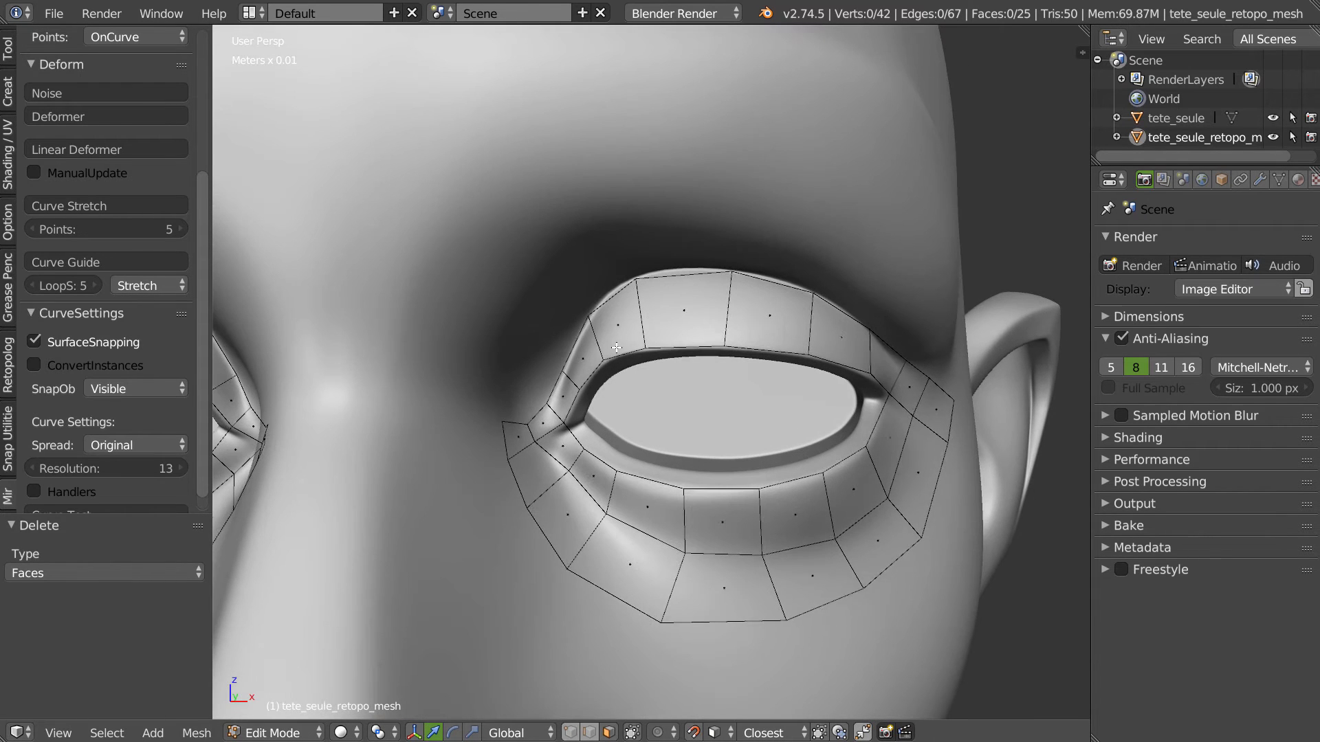
- Select the upper lid strip's outer edge between the eye corners and extend its inner half outward with five Poly Loop quads
key(Tab)
right_click(503, 420)
mouse_move(959, 354)
middle_down()
mouse_move(928, 355)
mouse_move(976, 361)
middle_up()
ctrl+right_click(942, 361)
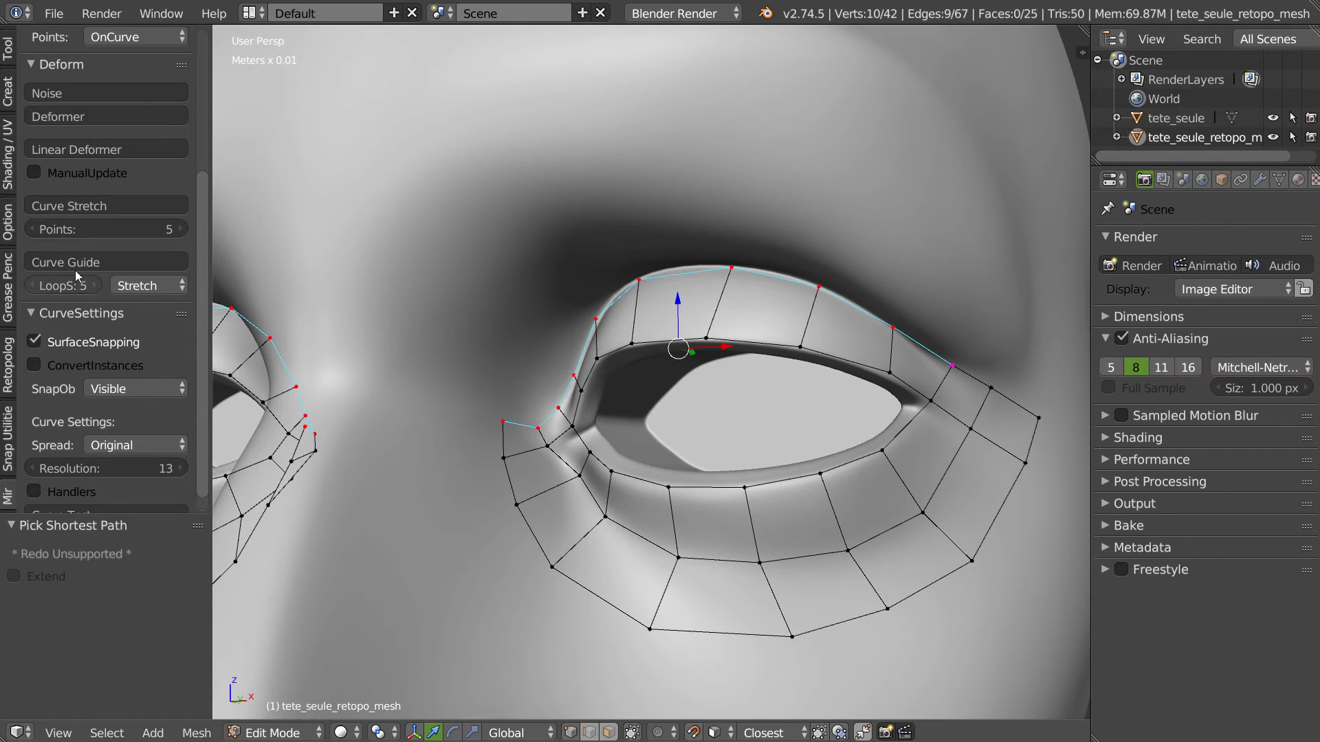
scroll(74, 287, up, 6)
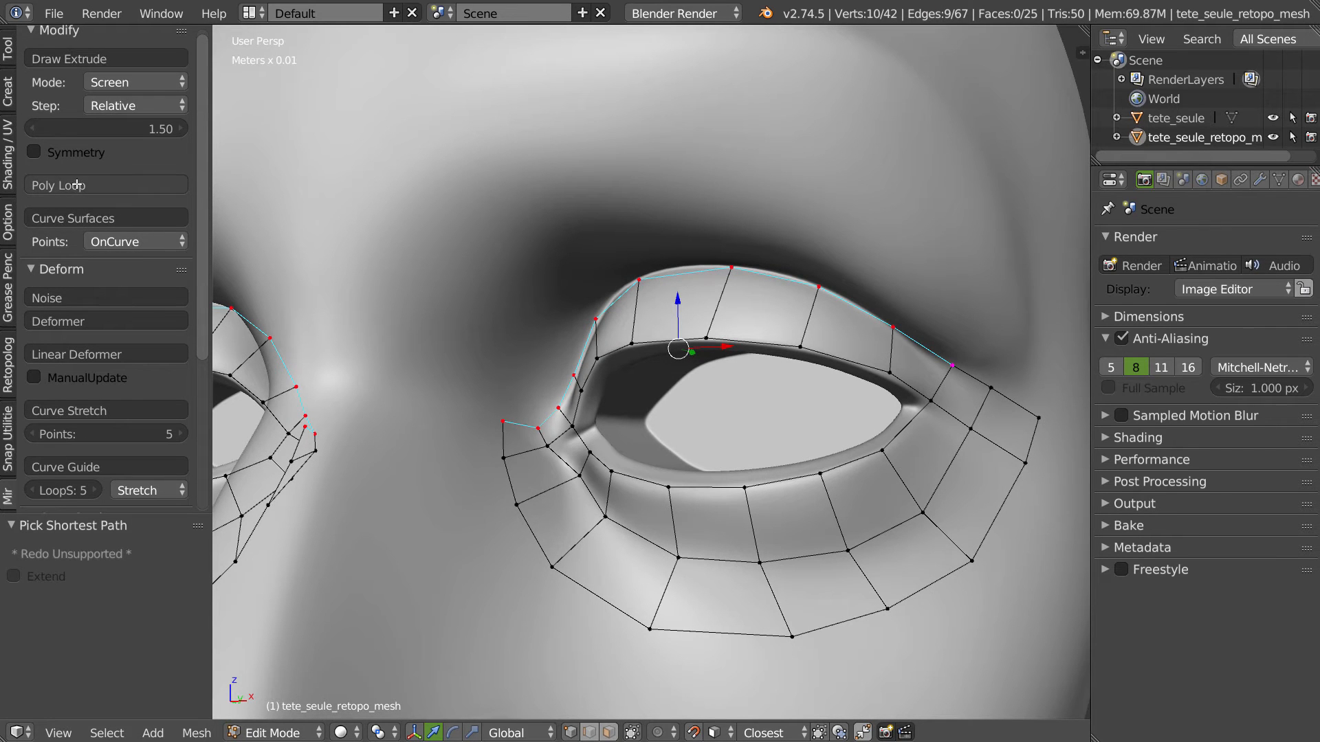
click(77, 186)
middle_drag(481, 391, 508, 391)
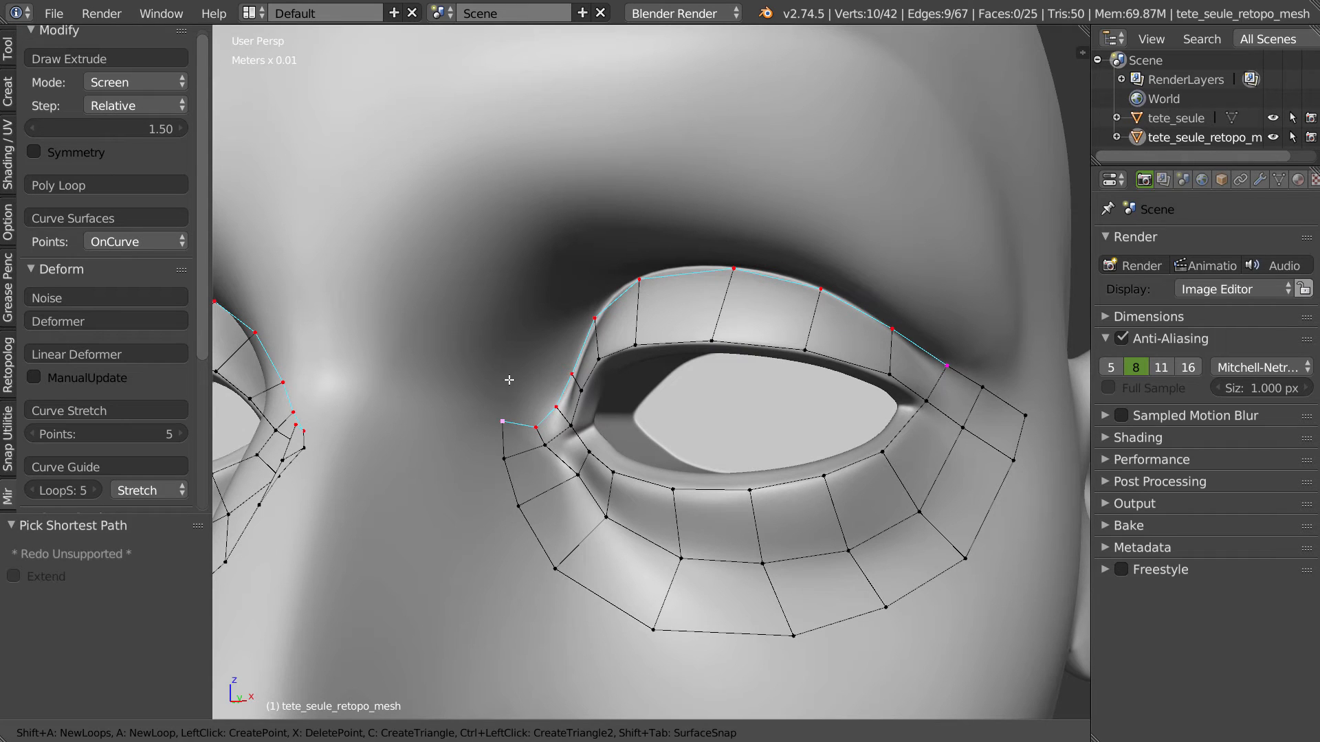
click(505, 389)
click(526, 393)
click(538, 383)
click(547, 354)
click(578, 301)
middle_drag(574, 302, 623, 260)
click(630, 256)
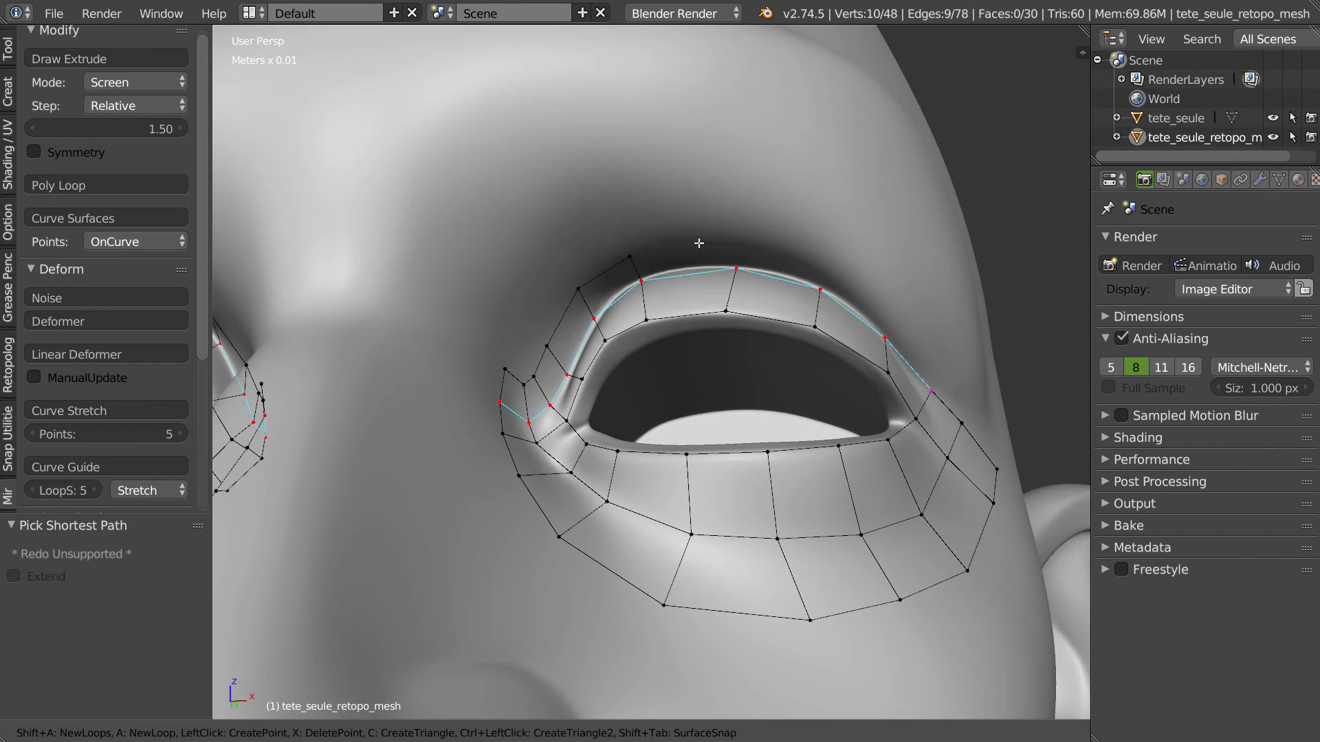
- Continue the Poly Loop row with four quads over the upper eyelid toward the outer eye corner
click(741, 242)
click(833, 268)
middle_drag(833, 268, 866, 275)
click(908, 283)
click(968, 330)
- Fill two more faces at the outer eye corner to join the upper row with the outer strip, placing each new vertex
middle_drag(968, 330, 784, 327)
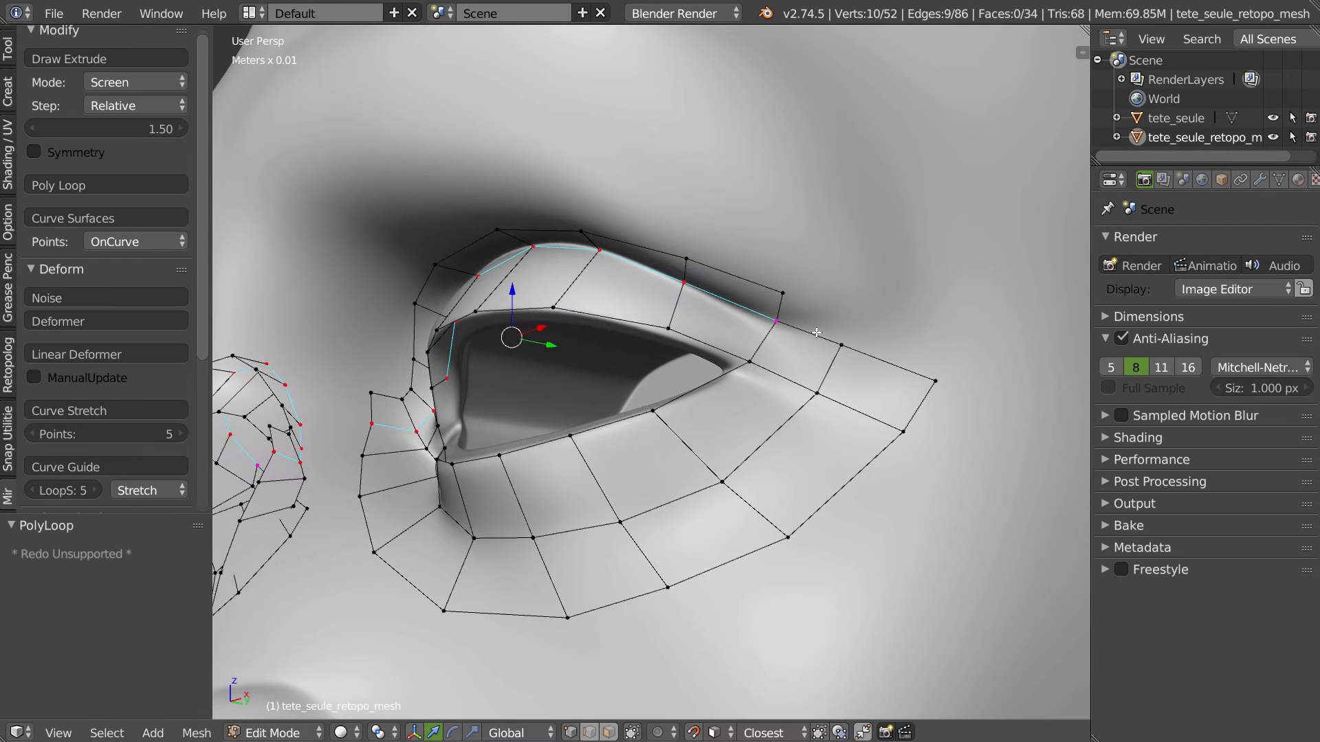
right_click(774, 328)
key(f)
click(844, 311)
key(f)
click(941, 343)
middle_drag(941, 343, 708, 290)
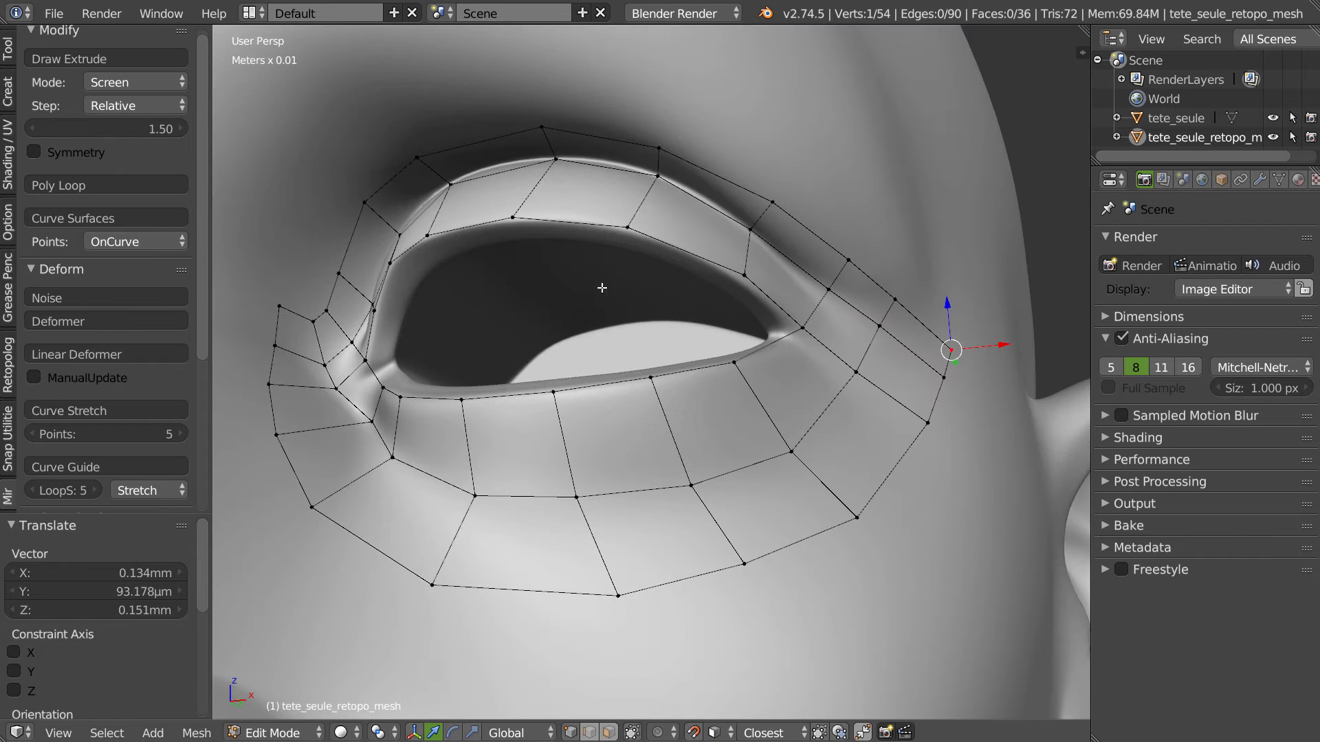
- Select the new upper boundary and begin a second Poly Loop row outside it, with four quads up from the inner eye corner
ctrl+right_click(309, 322)
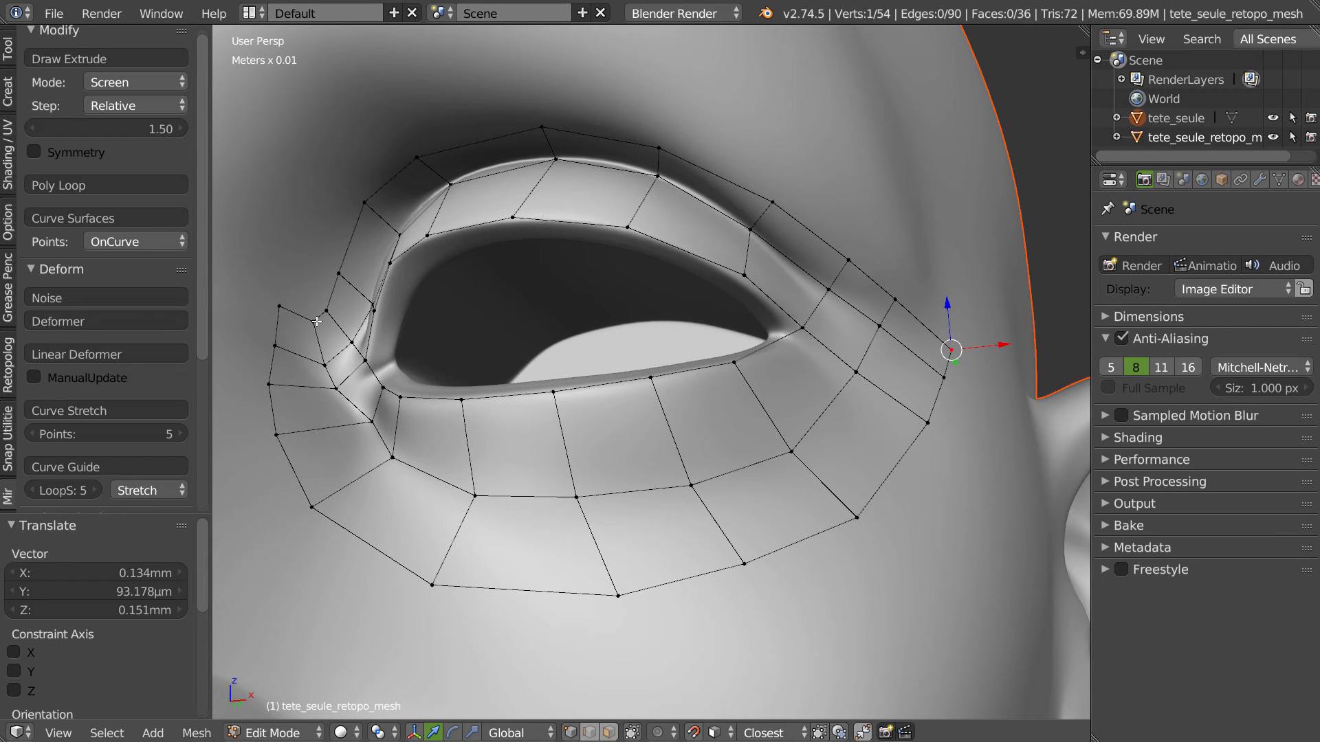
alt+right_click(335, 285)
shift+right_click(280, 309)
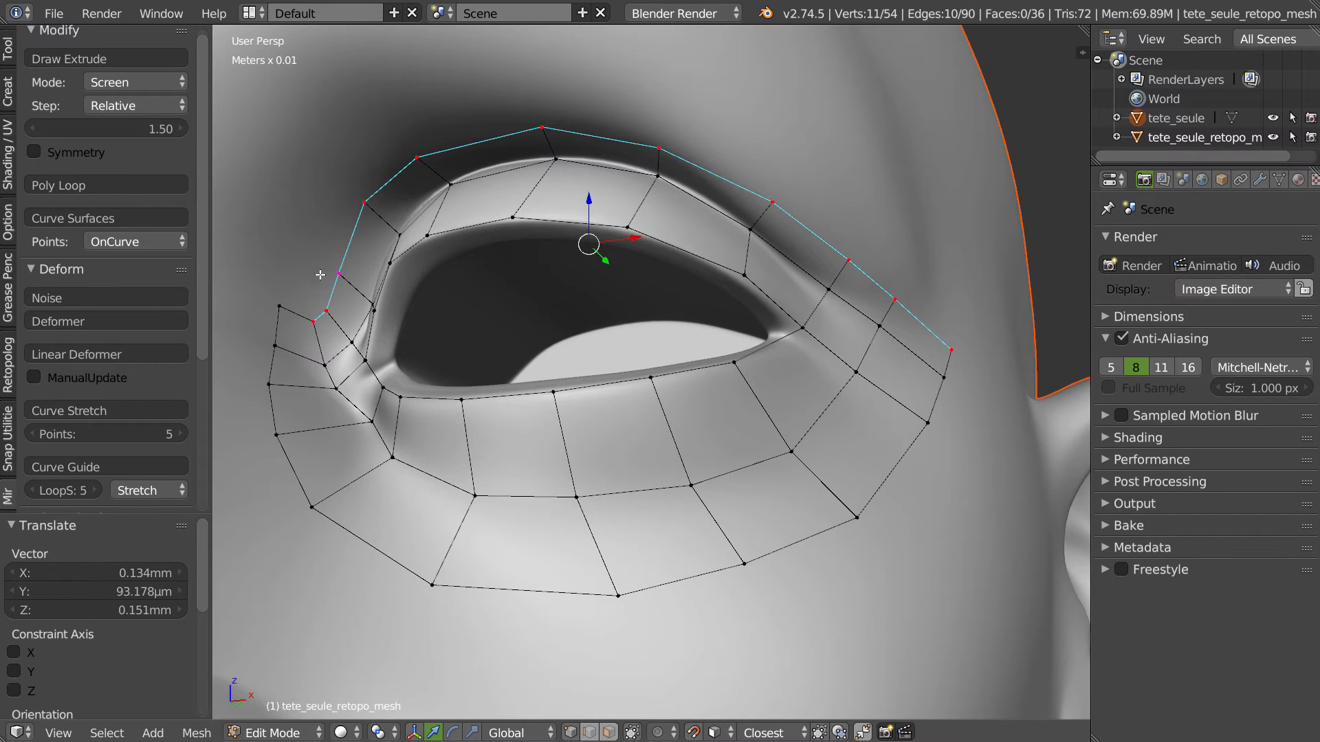
shift+middle_drag(348, 248, 362, 283)
click(79, 184)
click(291, 337)
click(304, 307)
click(312, 282)
click(337, 208)
click(388, 152)
- Extend the second Poly Loop row with six quads above the upper eyelid to the outer eye corner
click(545, 112)
click(684, 127)
click(817, 194)
middle_drag(817, 194, 879, 200)
click(878, 200)
click(955, 239)
click(1057, 280)
- Leave Poly Loop and move the overlapping vertex beside the inner eye corner slightly downward
scroll(584, 306, up, 4)
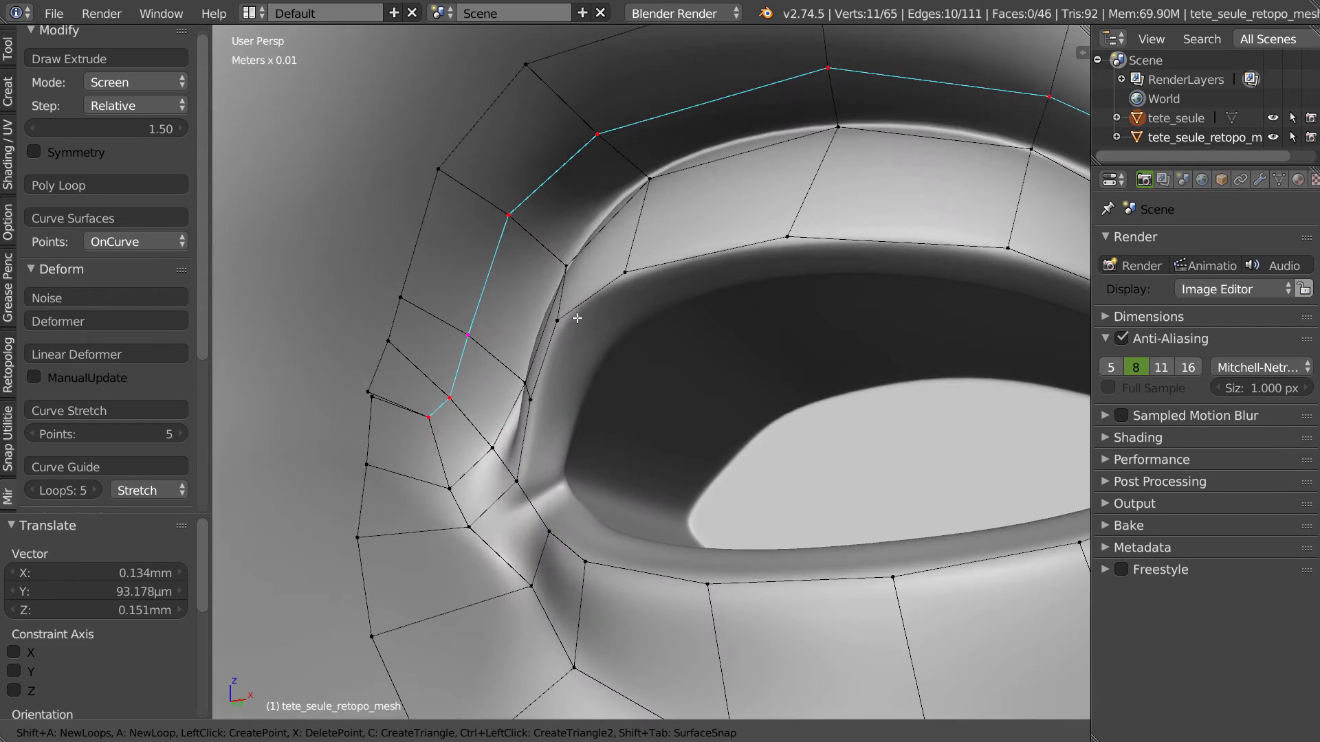
key(Escape)
right_drag(367, 393, 380, 407)
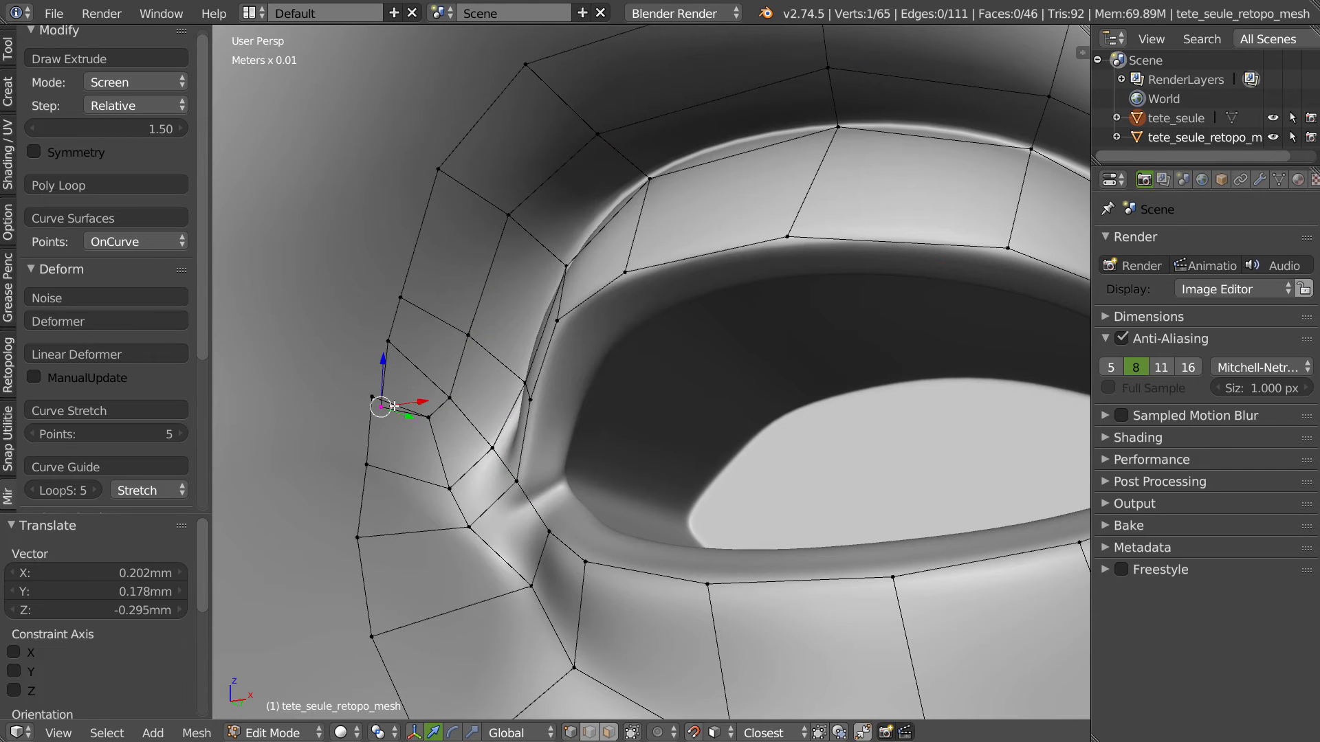
key(Tab)
key(Escape)
- Switch to the tete_seule object and set the retopology double threshold to 1 mm
click(8, 367)
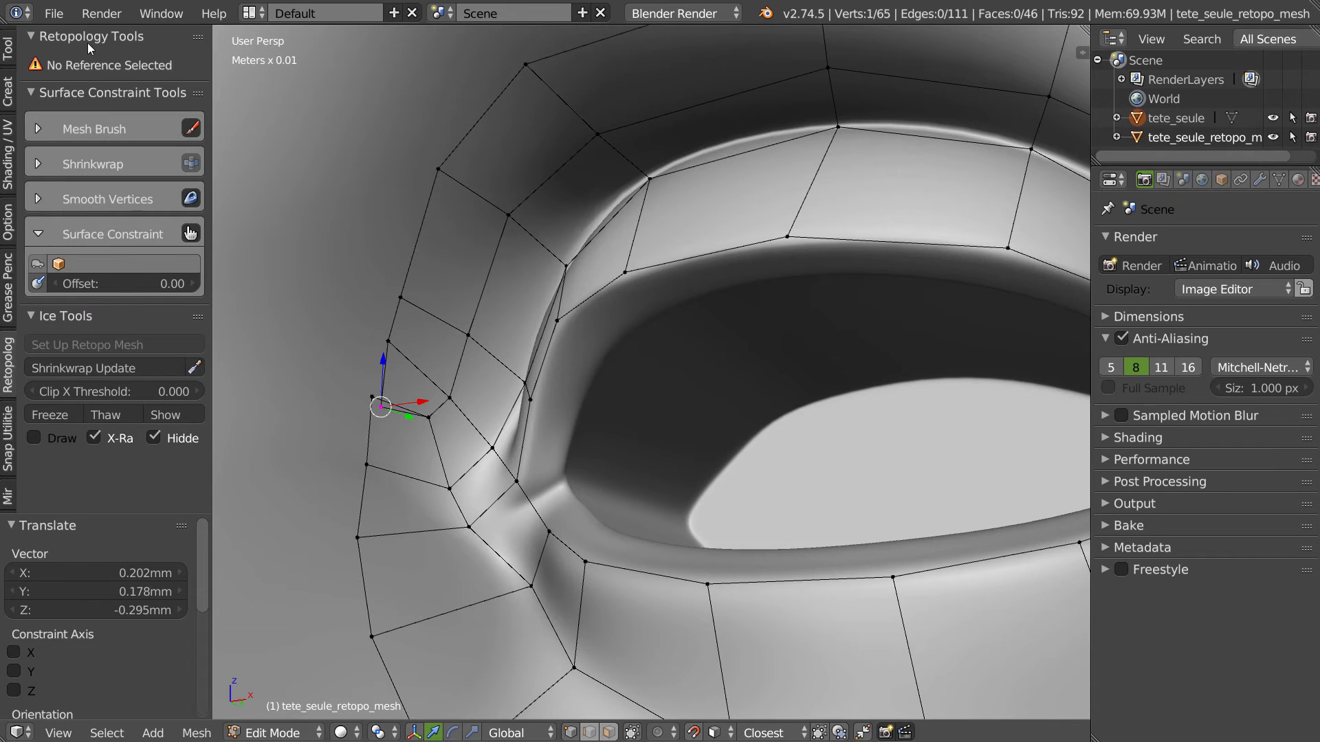
scroll(640, 217, down, 3)
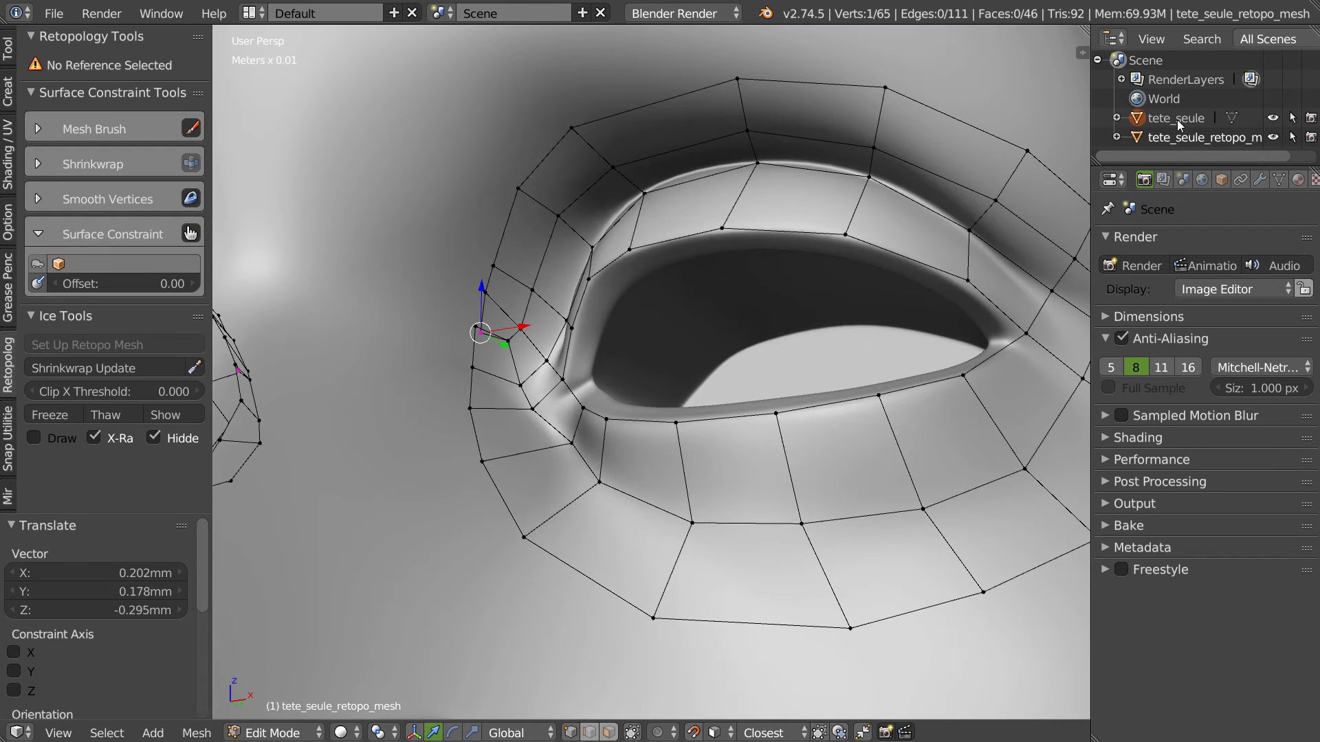
click(1181, 121)
click(119, 65)
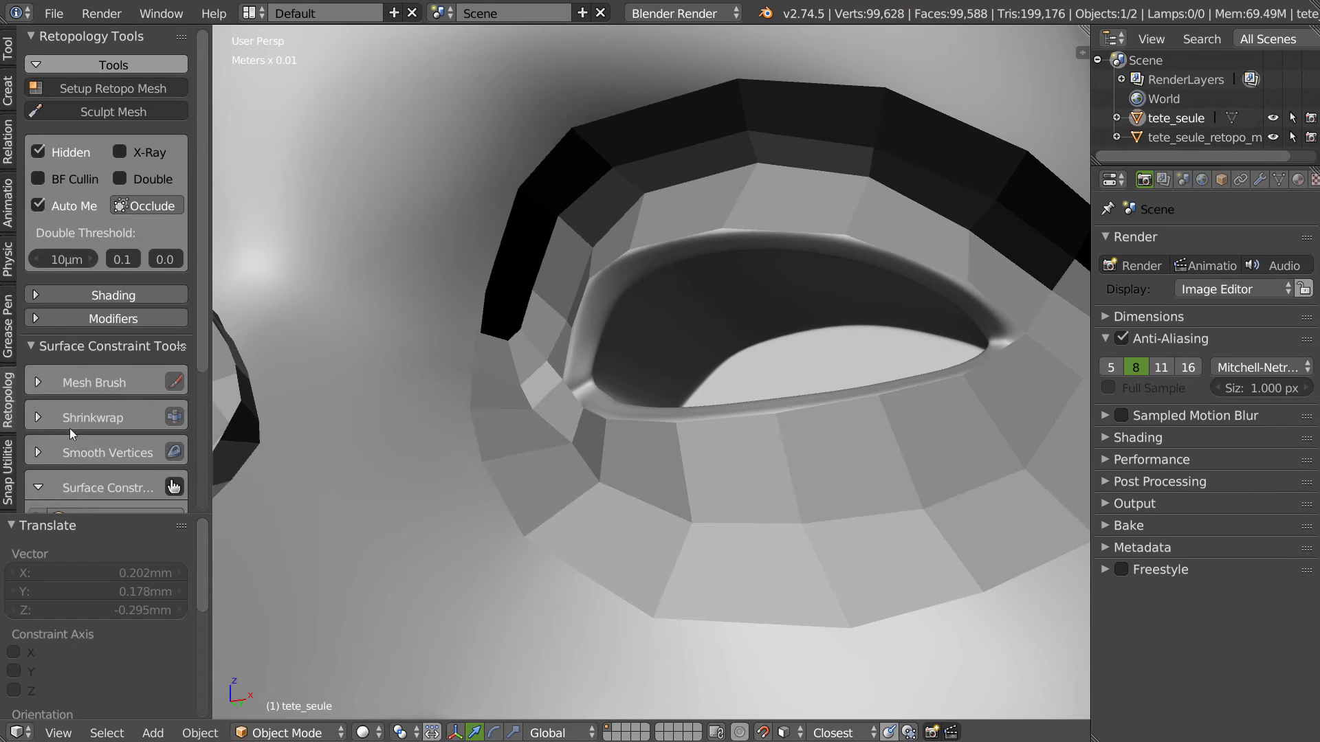
click(124, 260)
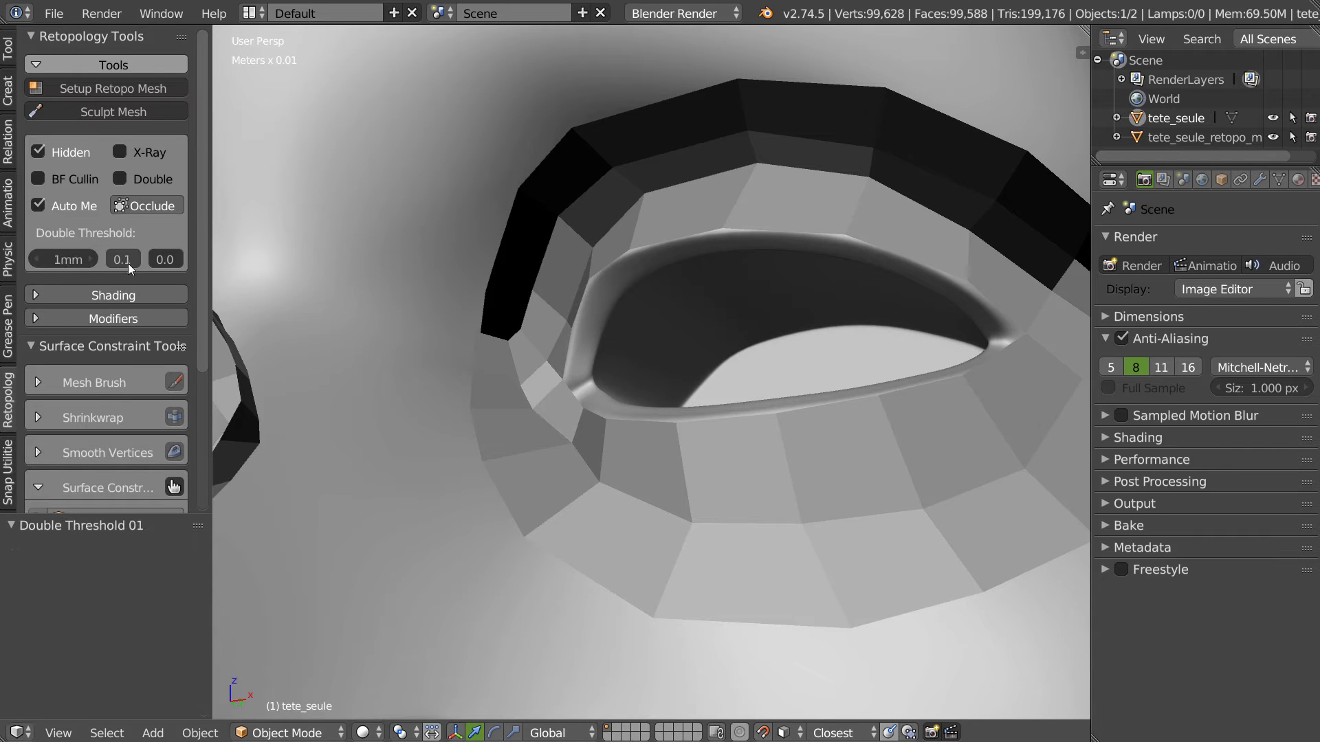
- Make the normals of the whole retopo mesh consistent and check its shading in Object Mode
middle_drag(642, 285, 615, 303)
scroll(613, 298, down, 5)
right_click(715, 359)
key(Tab)
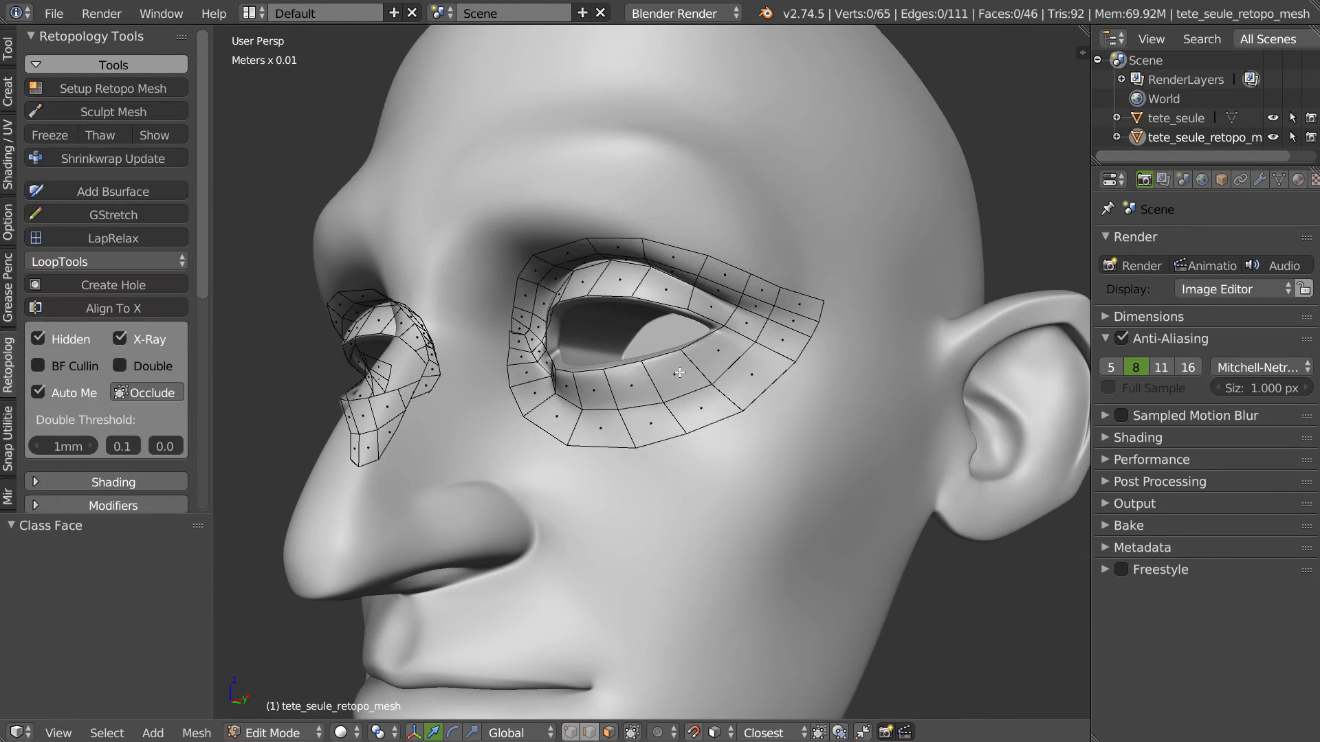
key(a)
right_click(665, 330)
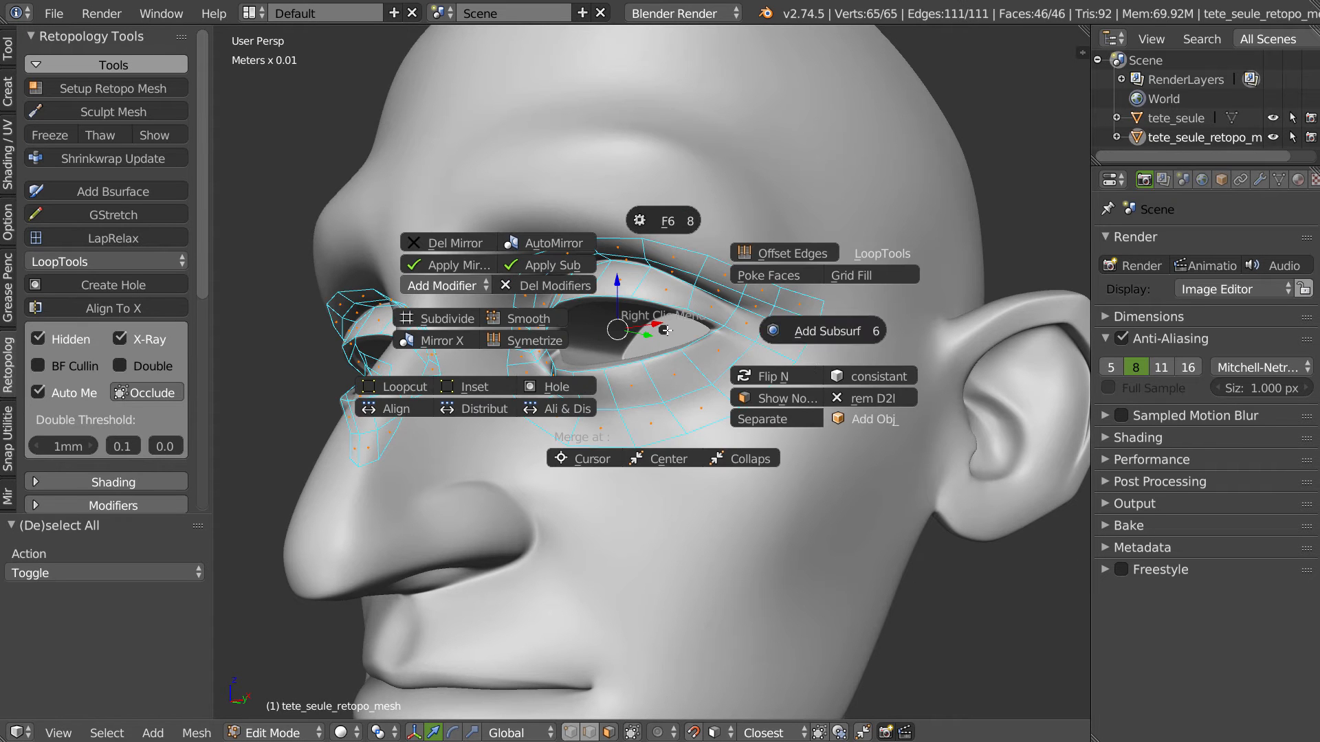
click(879, 378)
scroll(635, 327, up, 1)
key(Tab)
scroll(609, 300, up, 1)
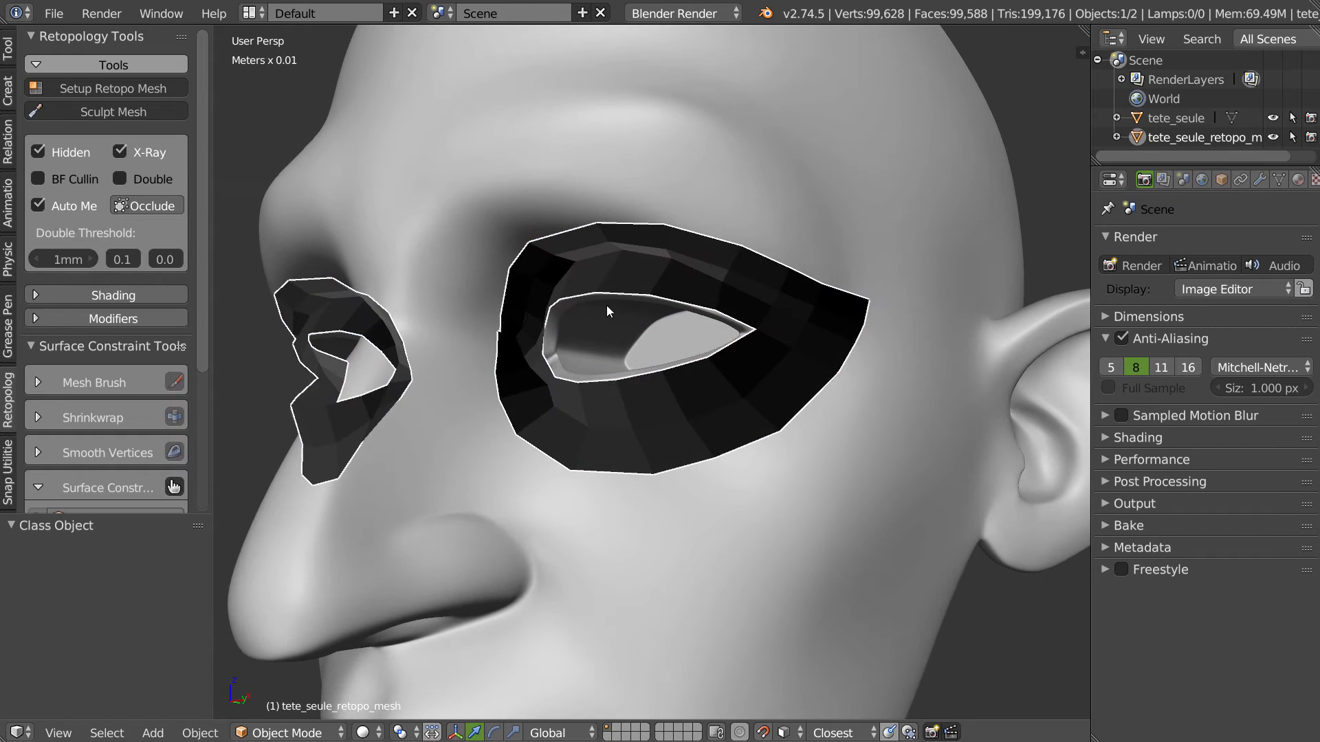
- Flip the normals of the entire eye mesh
key(Tab)
right_click(709, 329)
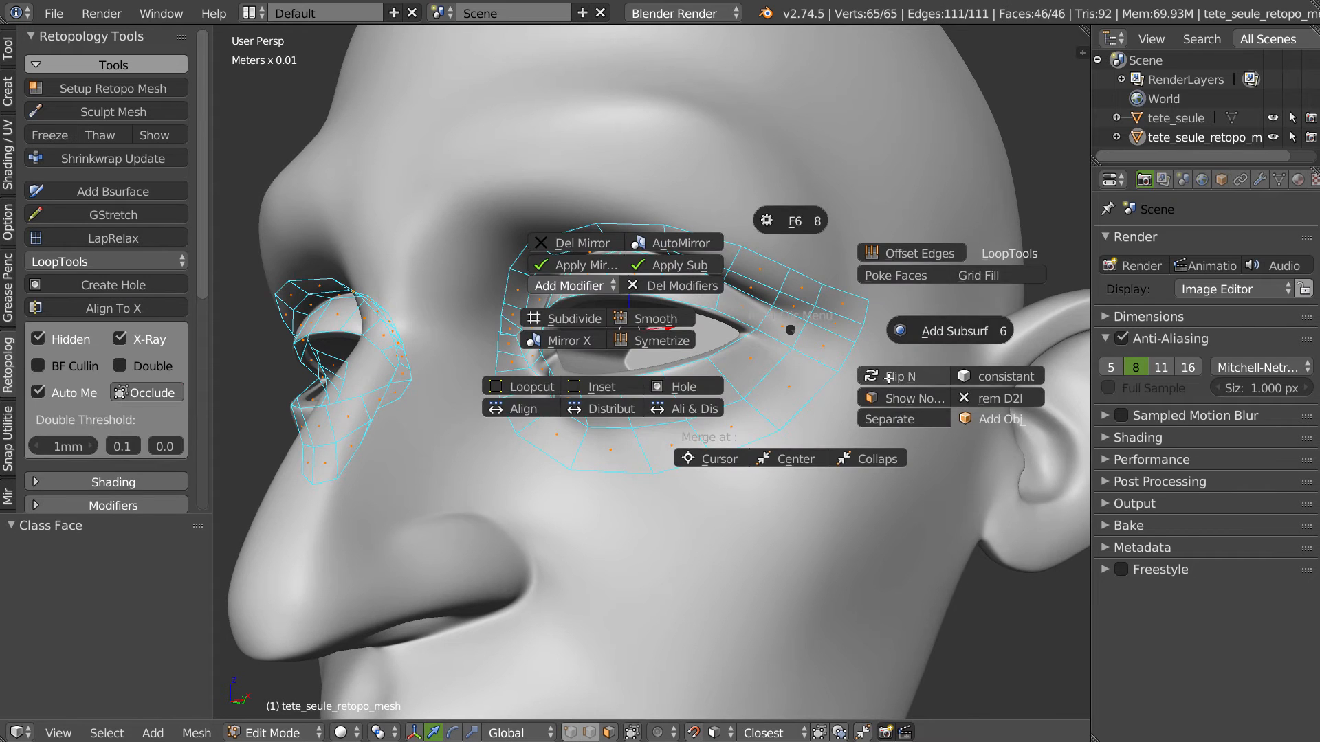
click(859, 374)
right_click(711, 331)
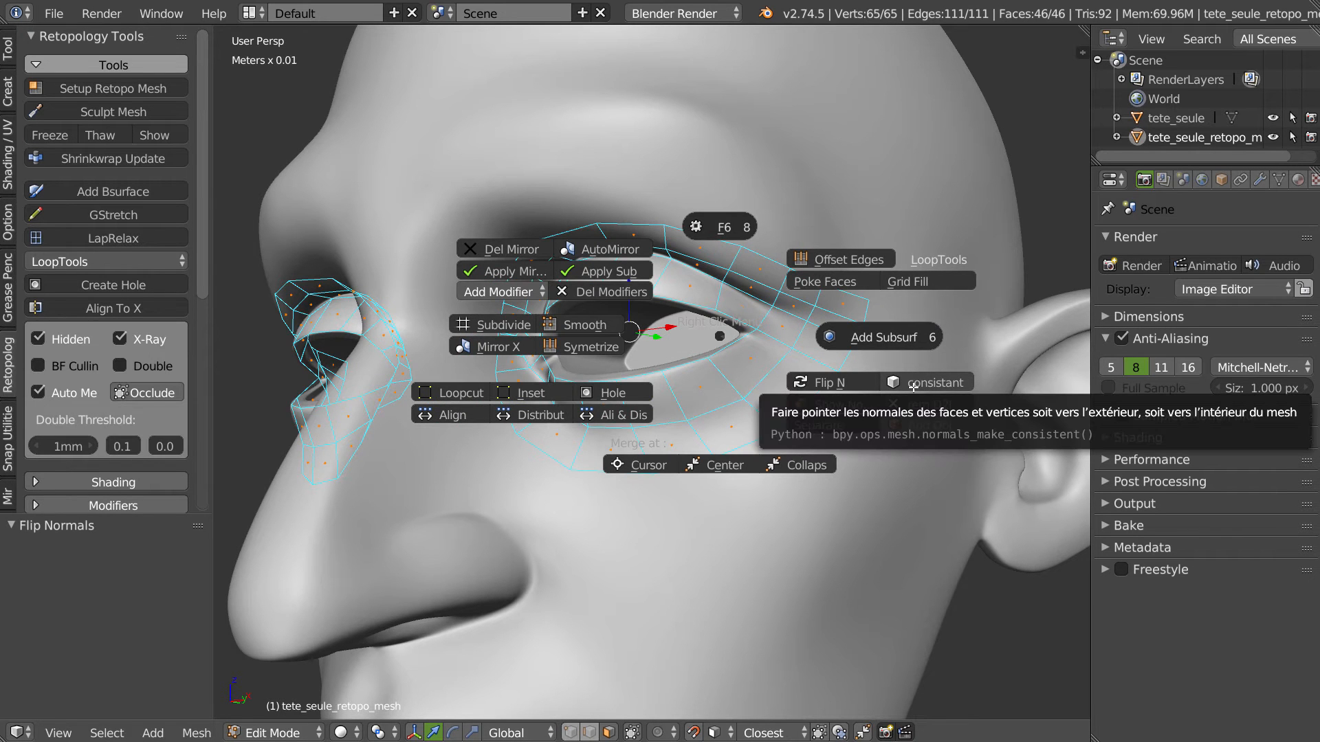
key(Escape)
- Merge the stray vertex beside the inner eye corner onto the neighbouring boundary vertex
middle_drag(551, 312, 576, 316)
scroll(576, 316, up, 1)
scroll(576, 315, up, 4)
key(Tab)
right_drag(407, 337, 390, 380)
- Respace three vertices of the rows around the inner eye corner
right_drag(414, 256, 419, 228)
right_drag(462, 277, 469, 261)
middle_drag(427, 273, 447, 285)
mouse_move(434, 337)
right_down()
mouse_move(424, 354)
mouse_move(440, 352)
right_up()
- Select the seven-vertex boundary path from beside the inner eye corner up to the inner brow
scroll(439, 352, down, 3)
middle_drag(439, 352, 487, 332)
right_click(559, 410)
scroll(569, 391, down, 2)
ctrl+right_click(626, 203)
scroll(572, 258, down, 1)
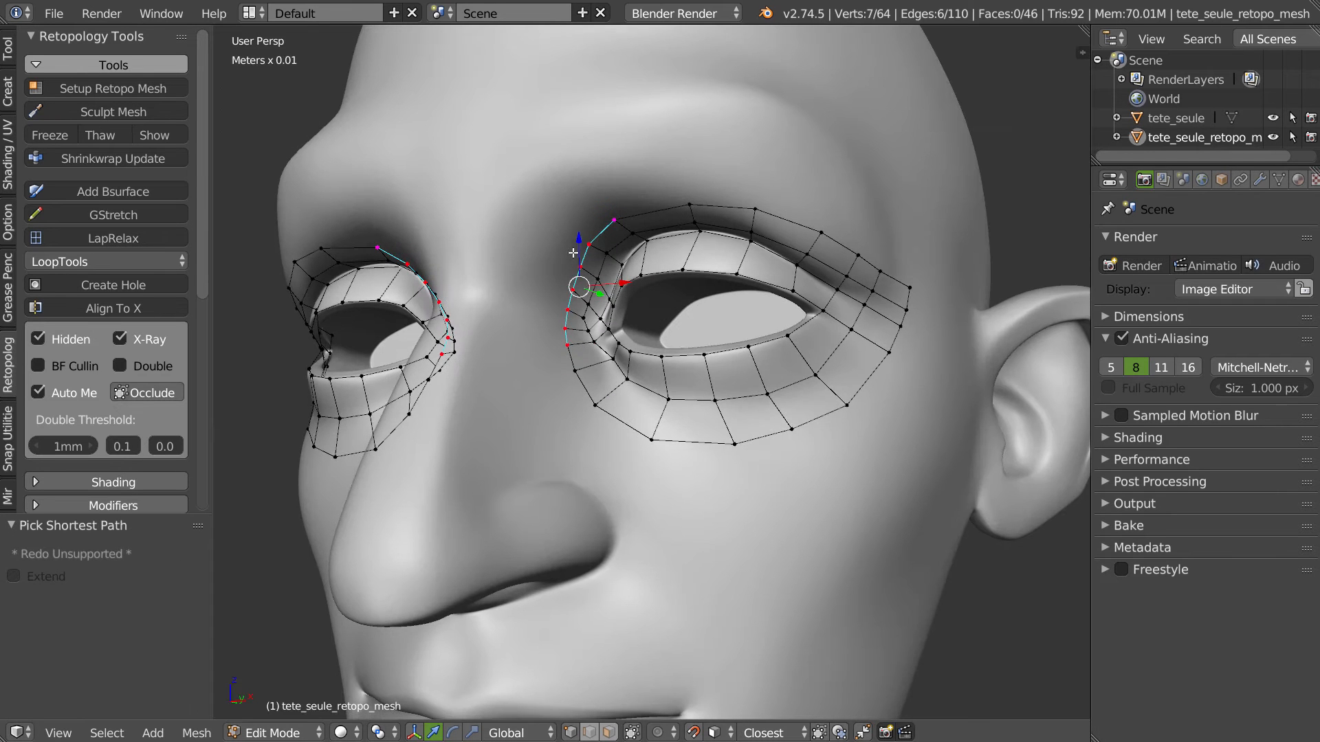
middle_drag(595, 315, 614, 331)
scroll(613, 332, up, 1)
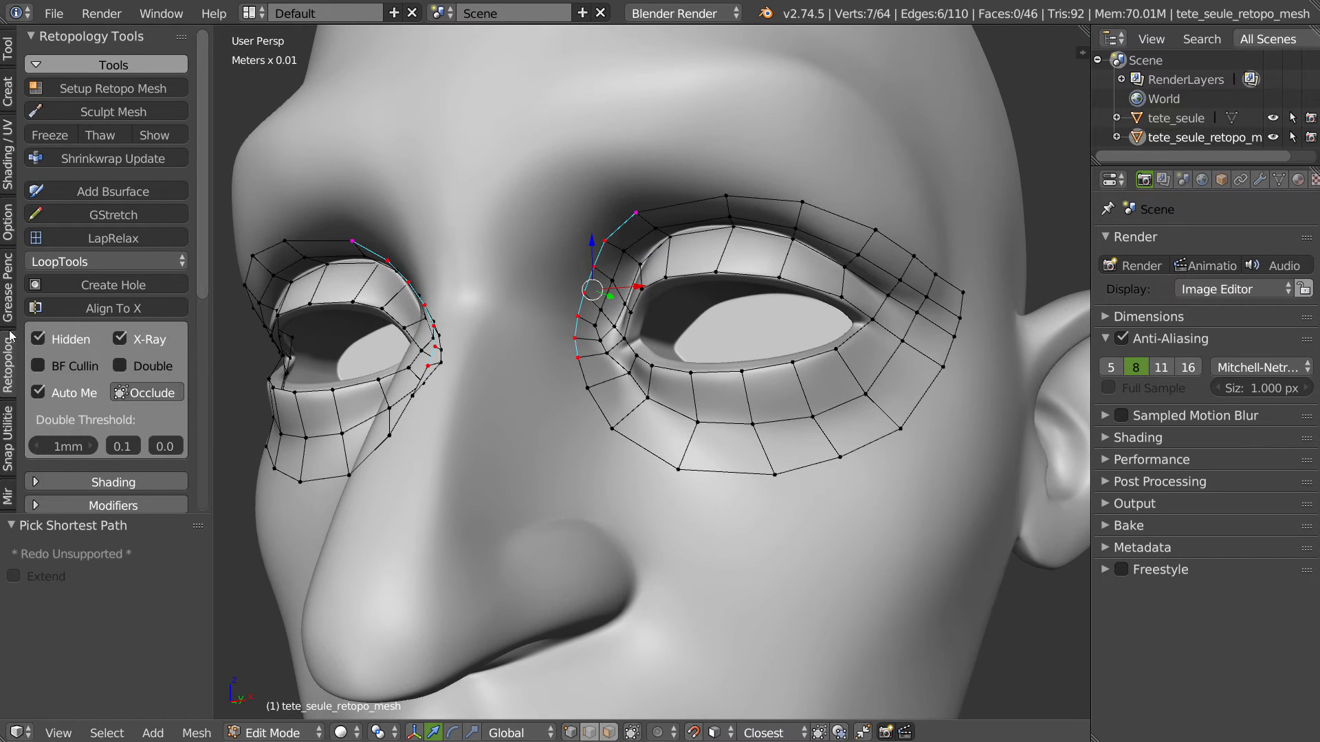
- Set the Curve Surfaces points to Interpolate and draw a four-point curve beside the selected boundary toward the nose
click(8, 495)
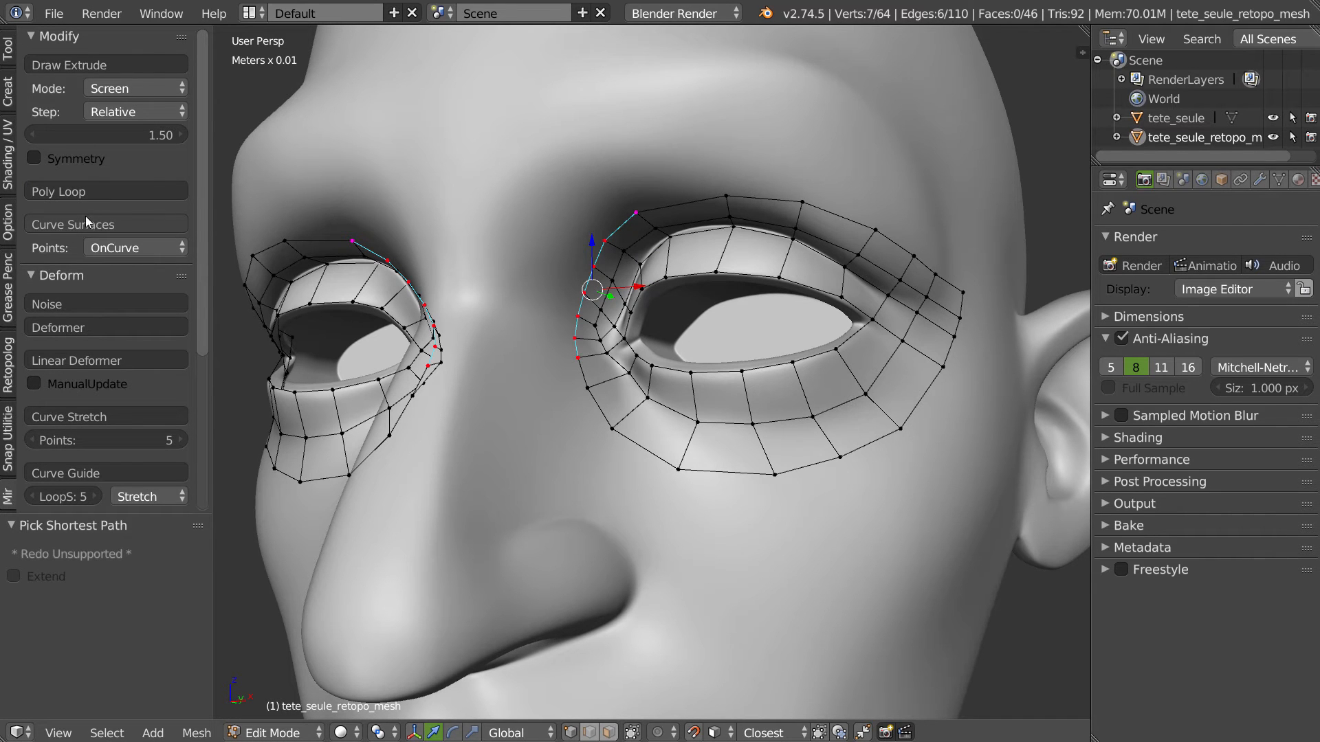
click(124, 248)
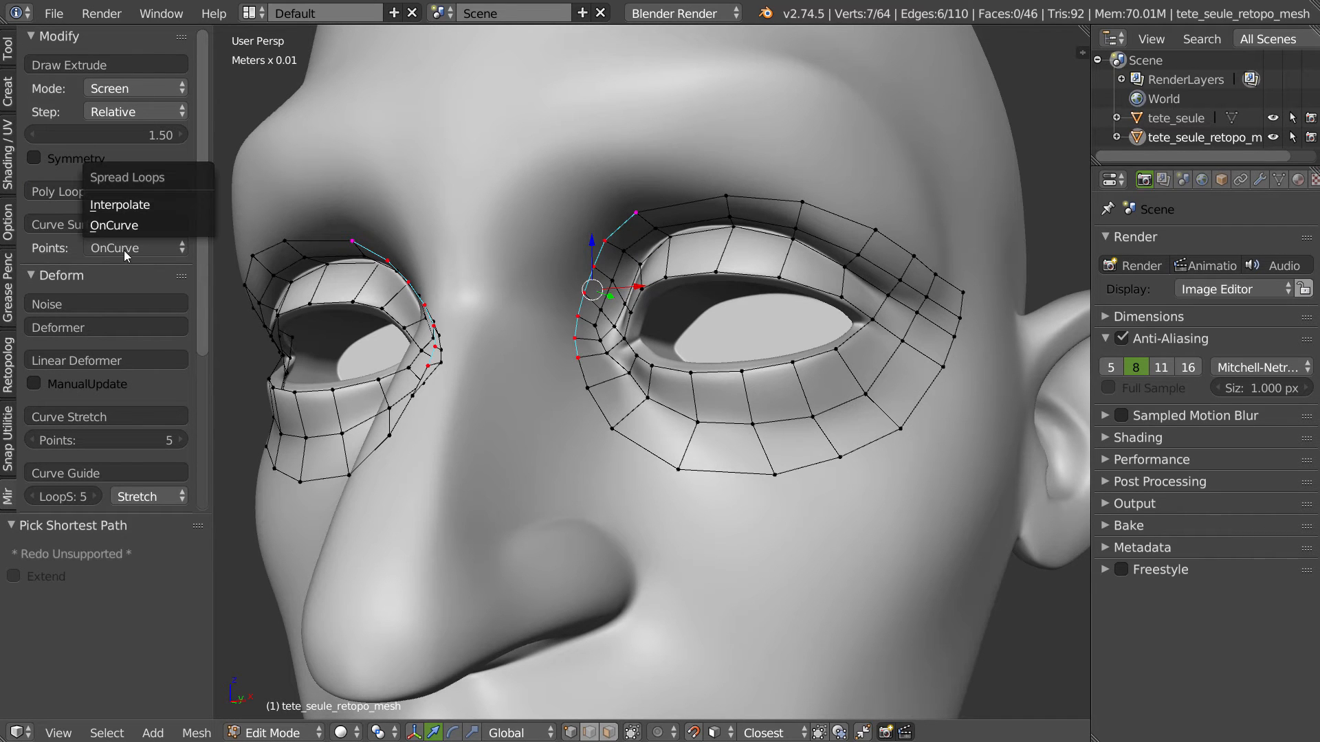
click(121, 204)
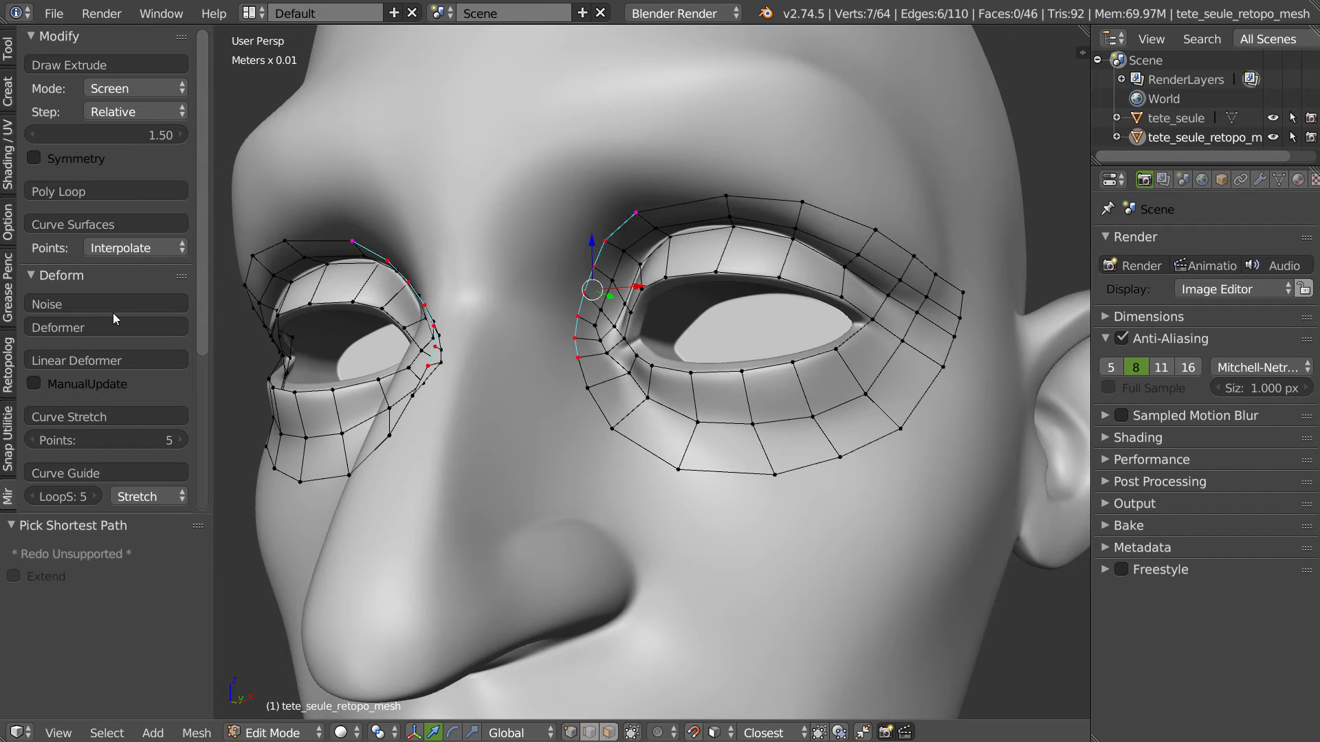
click(98, 223)
middle_drag(481, 305, 513, 306)
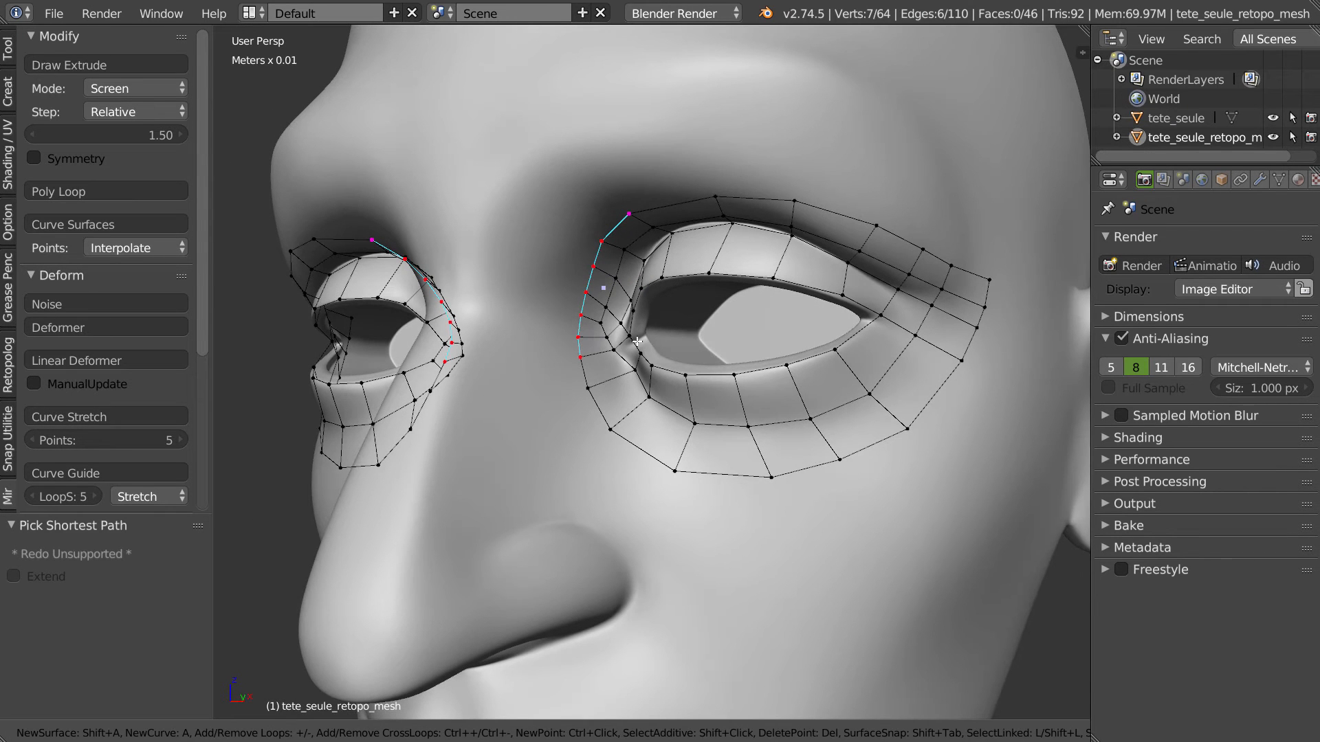
ctrl+click(524, 351)
ctrl+click(527, 307)
ctrl+click(549, 244)
ctrl+click(592, 178)
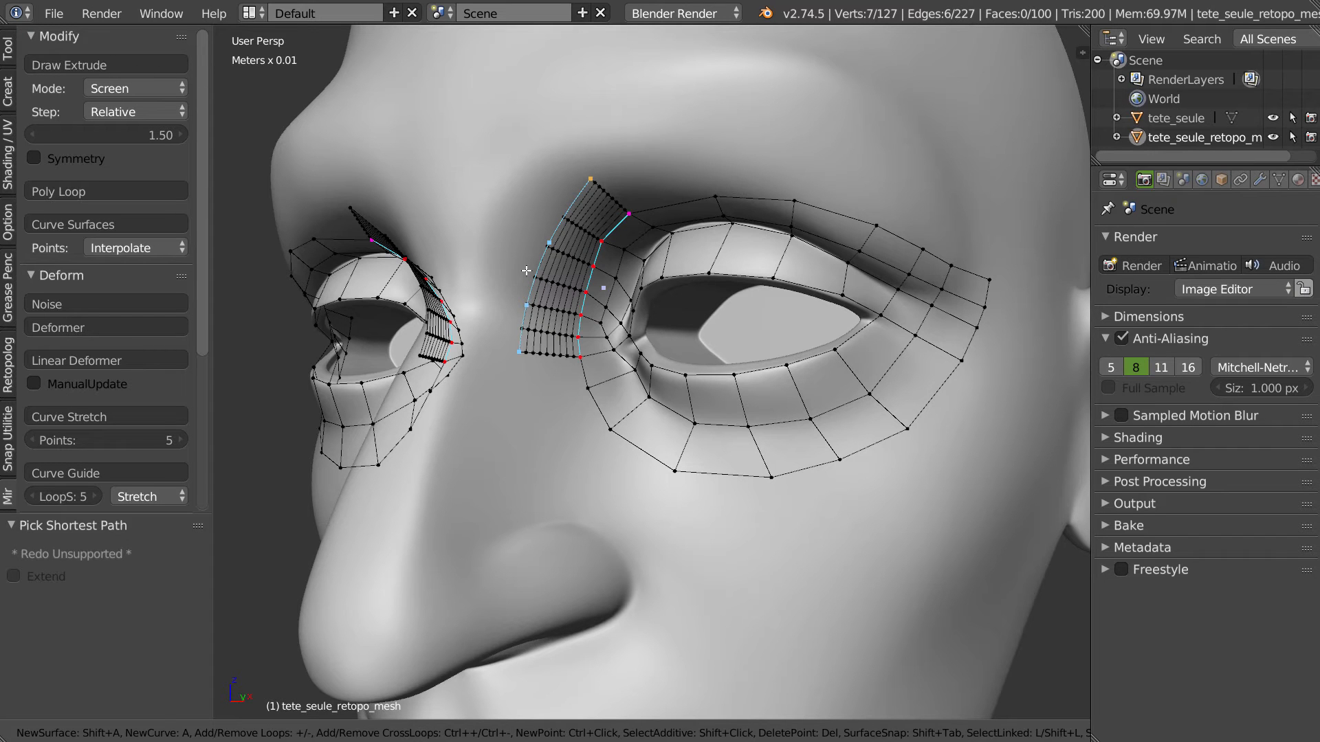
- Remove seven loops from the curve surface, leaving two columns of faces between the eye and the nose
key(minus)
key(minus)
key(minus)
key(minus)
key(minus)
key(minus)
key(minus)
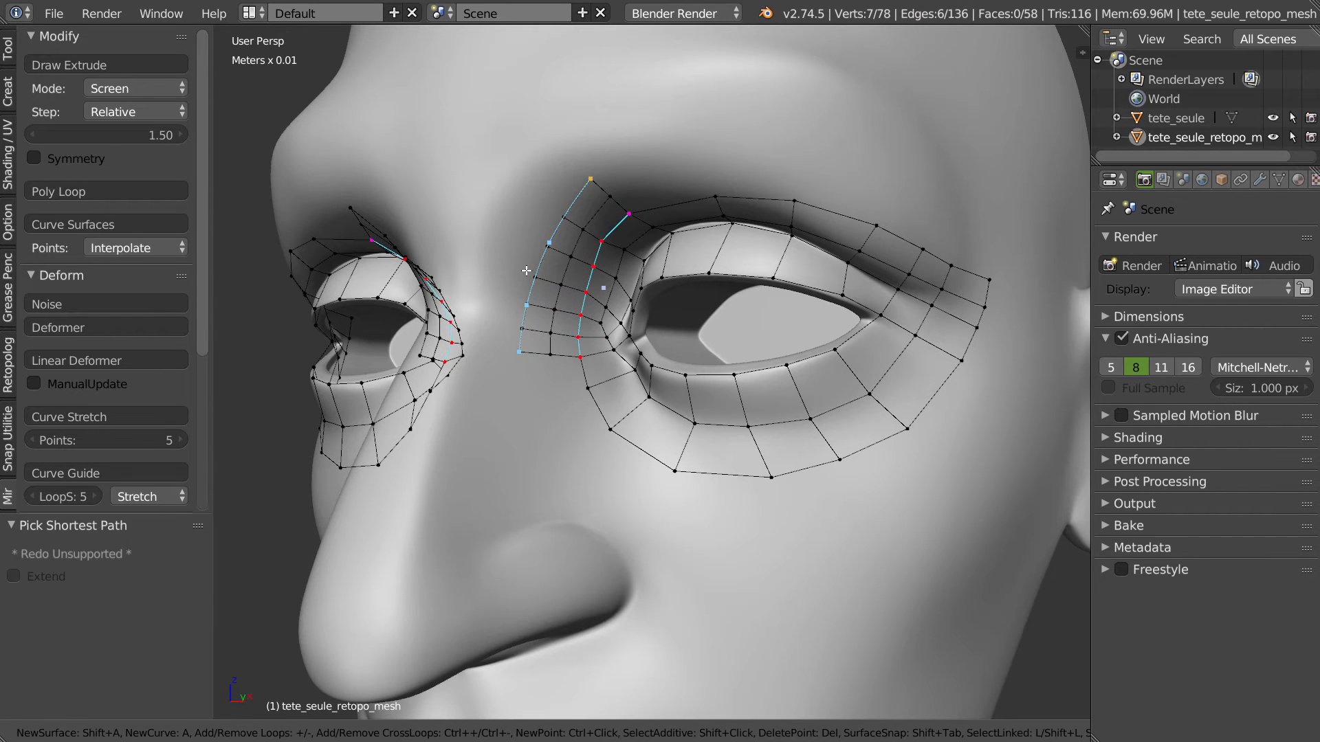
- Draw another curve along the nose bridge up to the brow to widen the surface, and finish Curve Surfaces
middle_drag(541, 212, 500, 339)
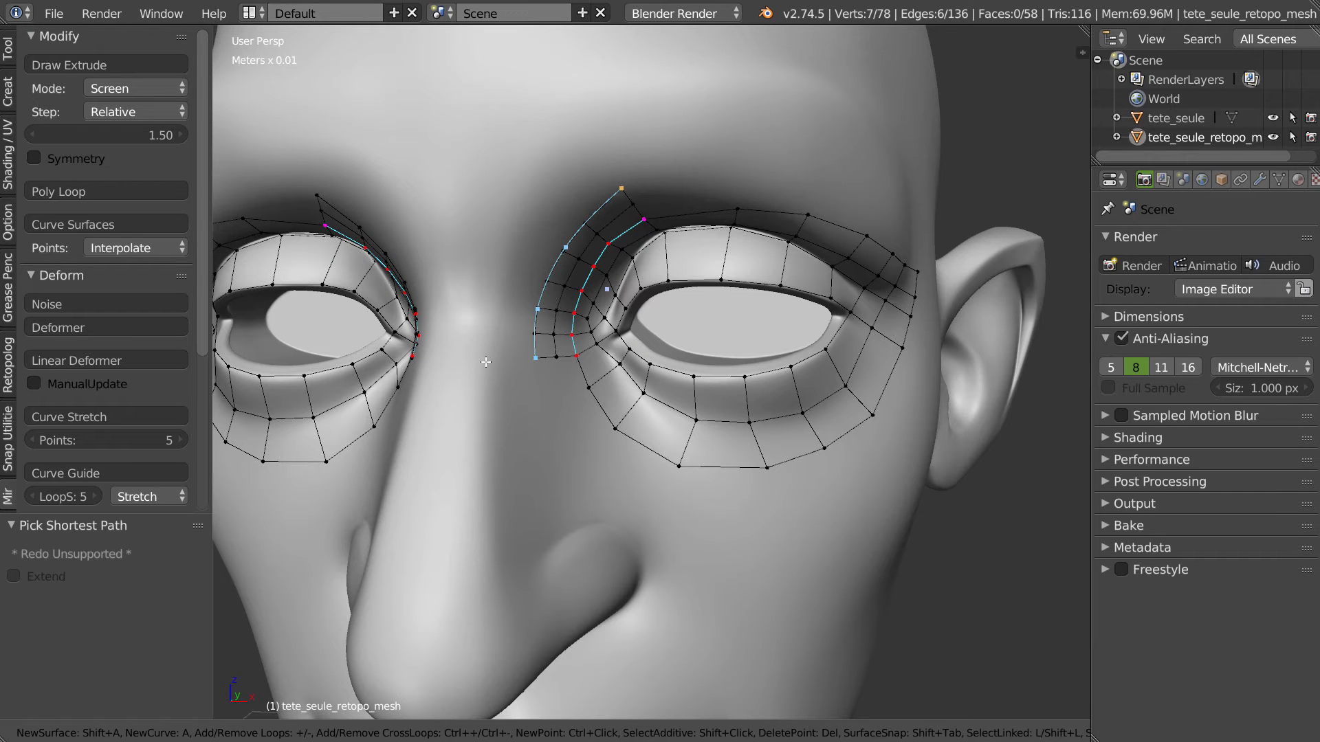
ctrl+click(479, 290)
ctrl+click(494, 226)
ctrl+click(508, 156)
middle_drag(554, 204, 537, 264)
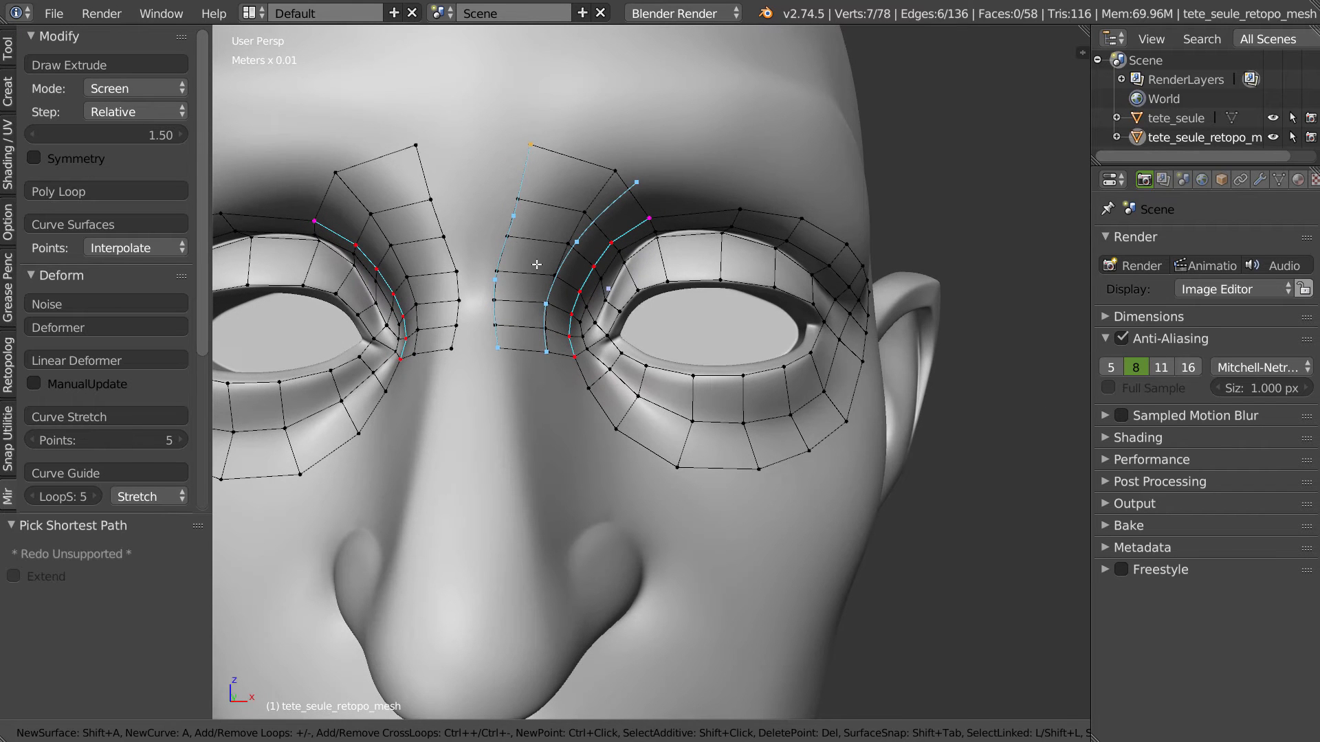
key(Return)
- Extrude the nose-side edge loop to the face's centre line and position the new vertices there
alt+right_click(495, 289)
key(z)
click(446, 275)
key(z)
click(537, 204)
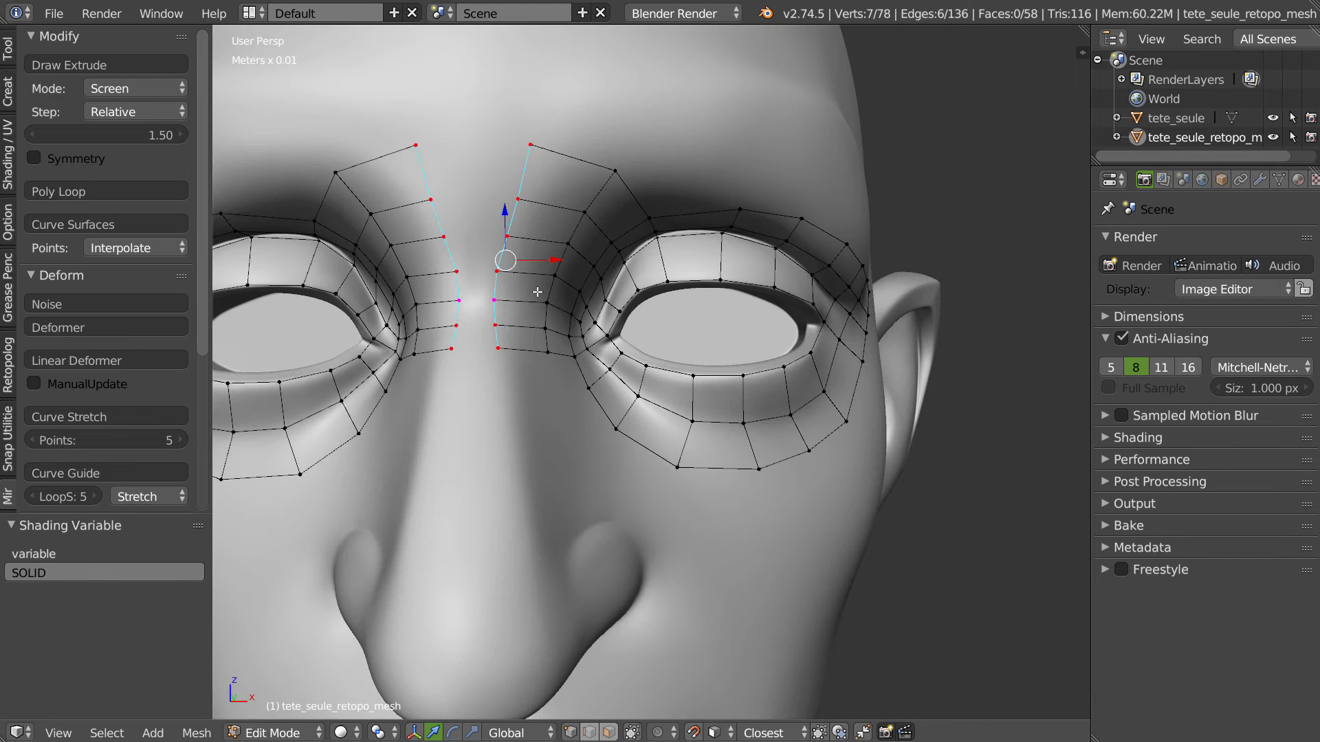
key(e)
click(484, 276)
middle_drag(512, 285, 491, 338)
key(g)
click(485, 273)
- Adjust individual vertices across the nose bridge and inner brow to even out the new faces
right_drag(476, 341, 536, 211)
right_drag(521, 149, 542, 148)
middle_drag(469, 363, 475, 316)
right_drag(476, 316, 473, 314)
middle_drag(507, 292, 612, 227)
right_drag(596, 195, 592, 233)
right_click(583, 258)
- Select the upper eye boundary from inner brow to outer corner and build a row of six Poly Loop quads above it
right_click(653, 223)
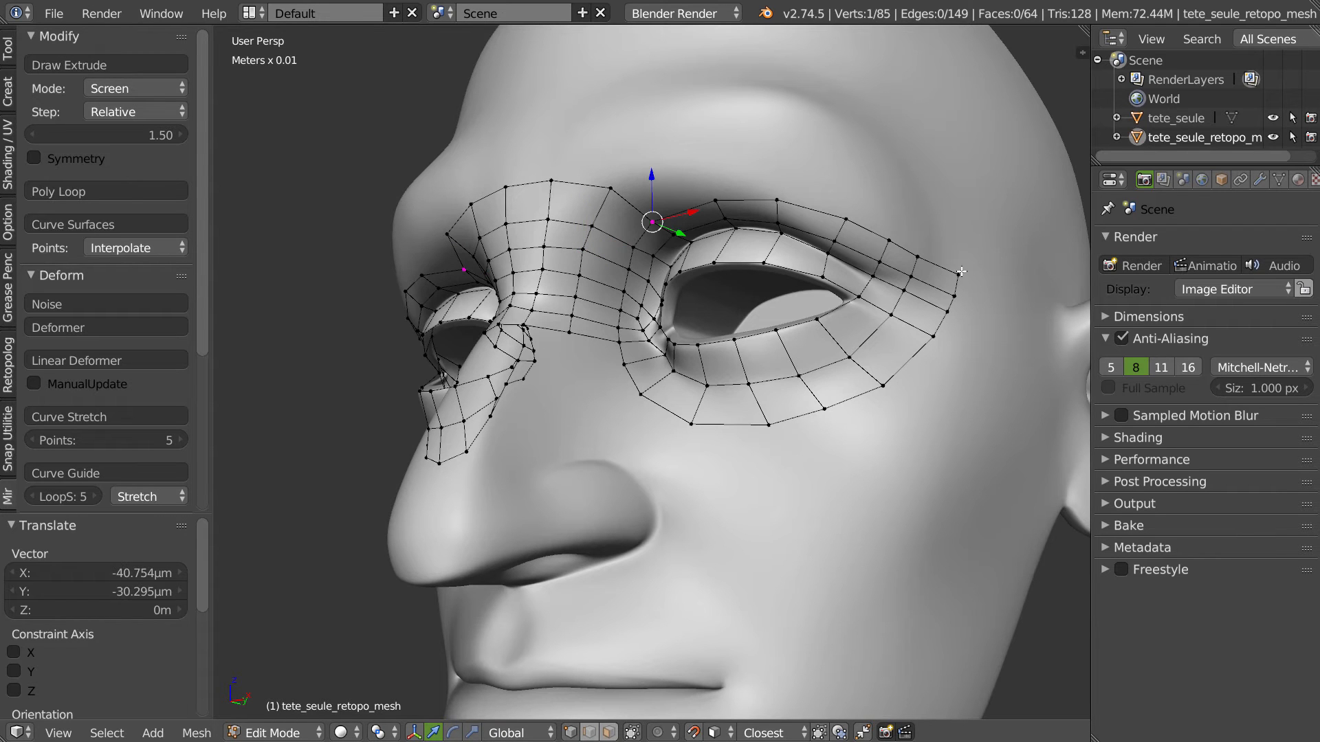
ctrl+right_click(960, 275)
click(106, 191)
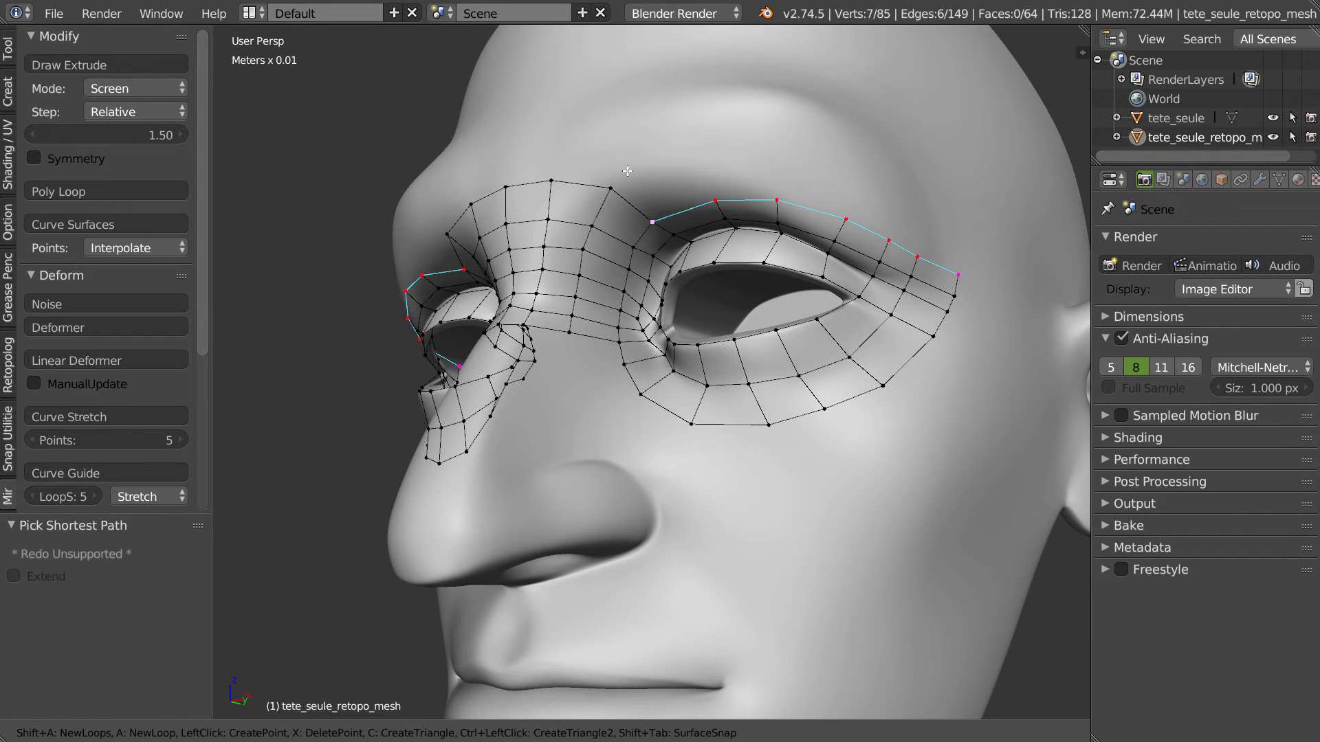
click(610, 187)
click(705, 147)
key(x)
click(702, 148)
click(780, 155)
click(852, 178)
click(897, 200)
click(930, 218)
click(961, 232)
- Build another row of six Poly Loop quads above the brow row, from inner brow to outer corner, and finish Poly Loop
middle_drag(962, 232, 669, 255)
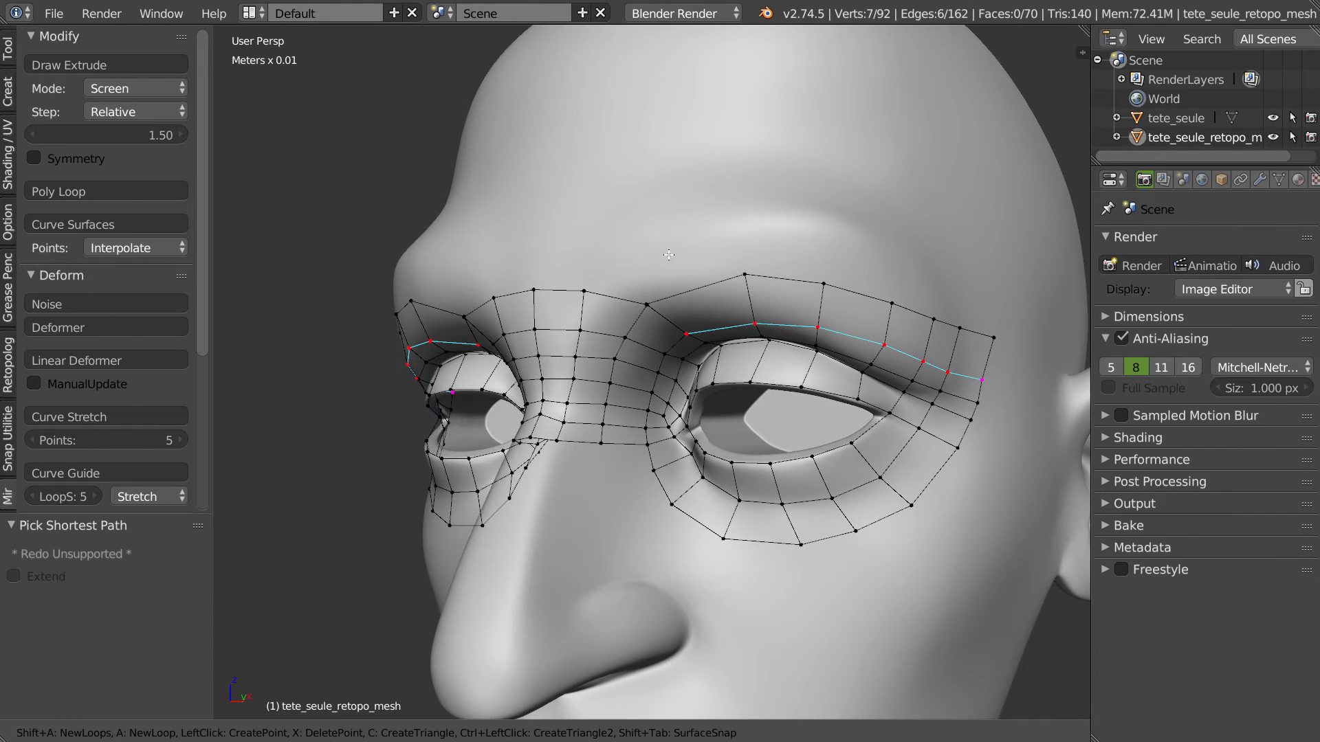
click(635, 244)
click(742, 219)
click(830, 225)
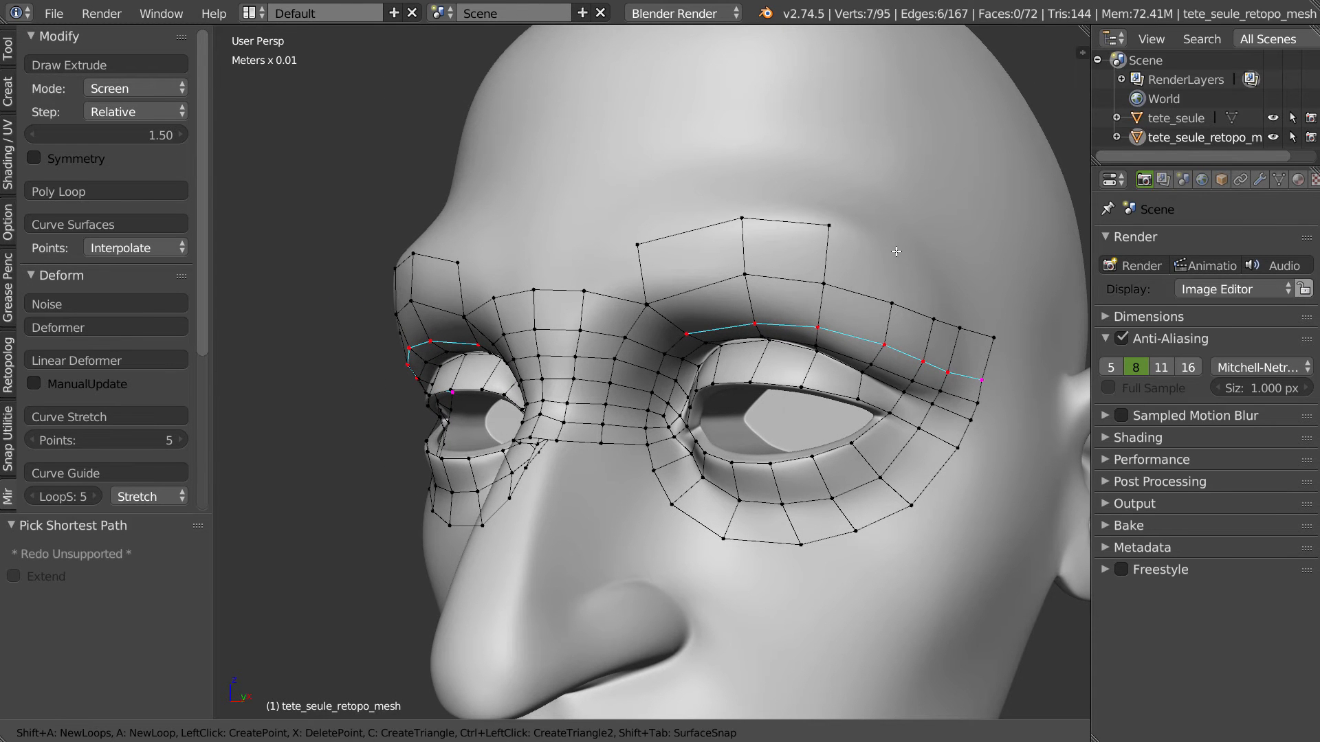
click(902, 233)
middle_drag(902, 233, 874, 263)
click(932, 259)
click(985, 276)
click(1048, 280)
key(Escape)
- Reposition one vertex at the outer brow and one at the inner brow to even out the new row
right_click(989, 282)
key(g)
click(988, 275)
middle_drag(989, 275, 728, 292)
right_click(739, 290)
key(g)
click(757, 319)
key(g)
click(763, 295)
- Fill two faces joining the upper brow row to the centre of the forehead, and adjust the corner vertex
key(f)
click(700, 262)
right_click(679, 279)
key(f)
click(660, 277)
middle_drag(660, 277, 670, 241)
key(g)
click(709, 222)
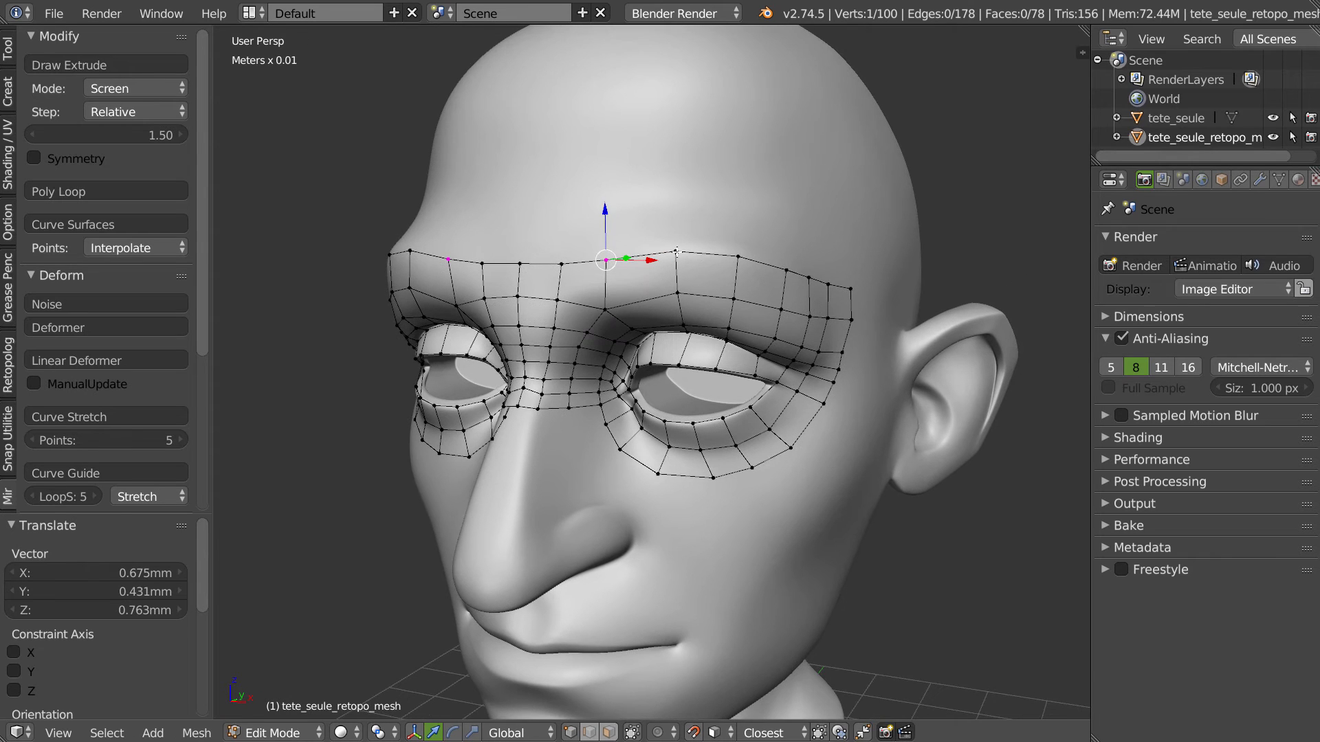
- Fine-tune the position of two vertices along the upper brow boundary
right_click(680, 254)
key(g)
click(677, 257)
right_click(734, 259)
key(g)
click(733, 261)
- Move two vertices near the brow's outer end to even out the quads at the temple
key(KP_3)
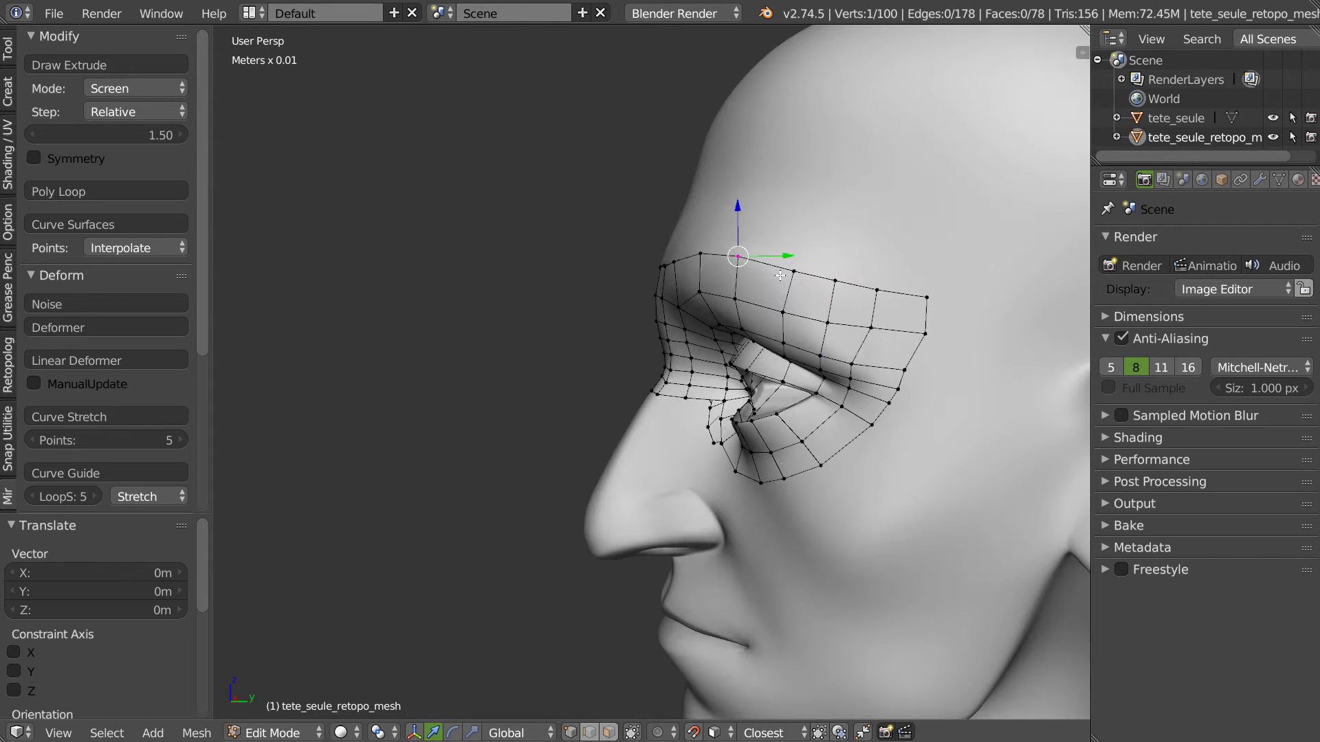
right_click(872, 328)
key(g)
click(863, 333)
right_click(925, 335)
key(g)
click(913, 345)
- Select the upper brow boundary loop and use Curve Surfaces to draw a first curve across the lower forehead
middle_drag(912, 367, 639, 273)
alt+right_click(693, 246)
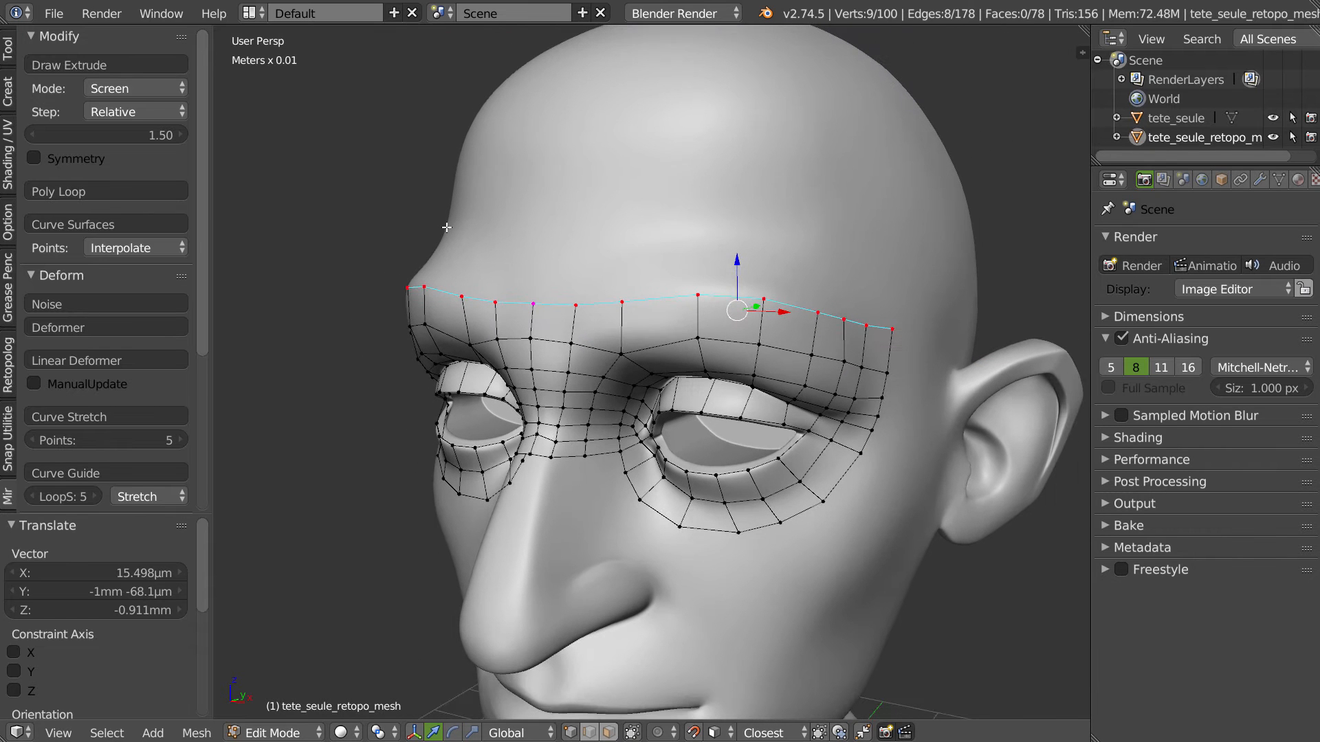
click(73, 224)
middle_drag(715, 313, 569, 317)
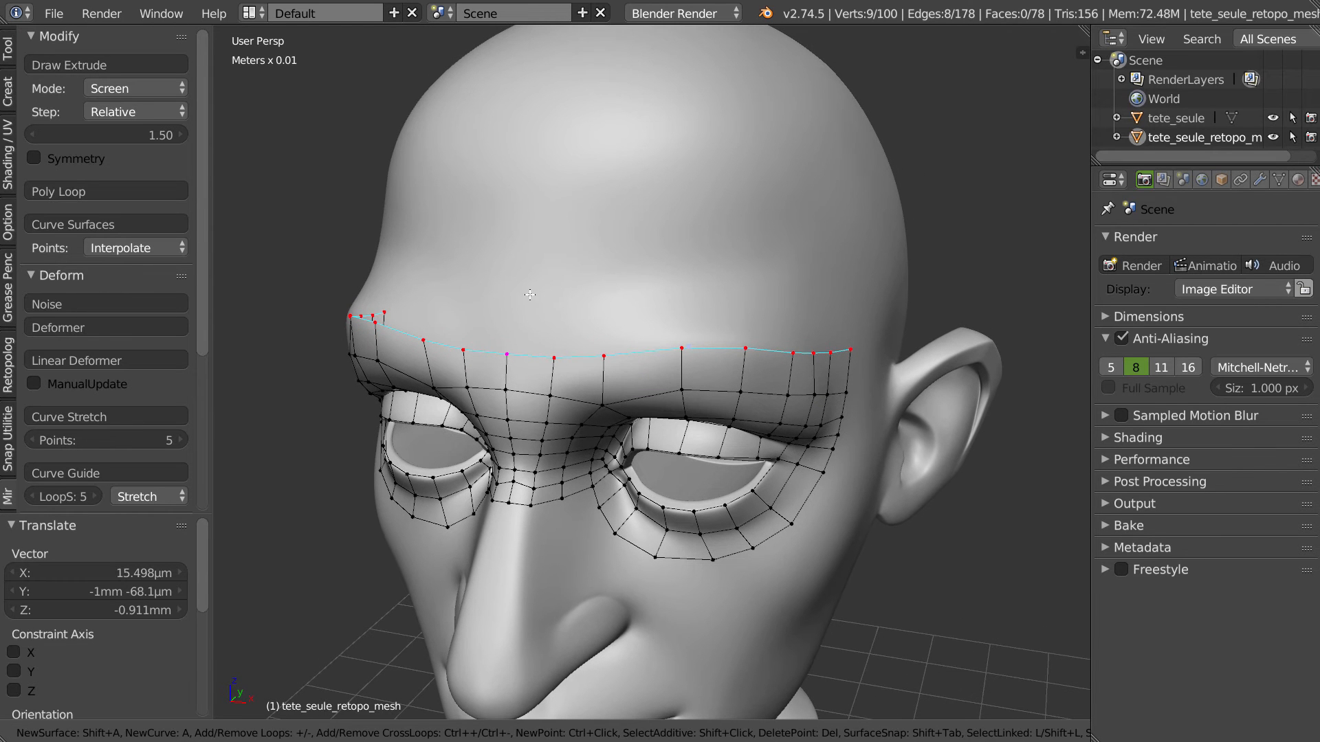
ctrl+click(607, 276)
ctrl+click(722, 267)
middle_drag(949, 292, 569, 336)
ctrl+click(867, 291)
click(514, 409)
- Draw a second curve higher across the forehead to the temple and place its inner end on the centre line
ctrl+click(624, 312)
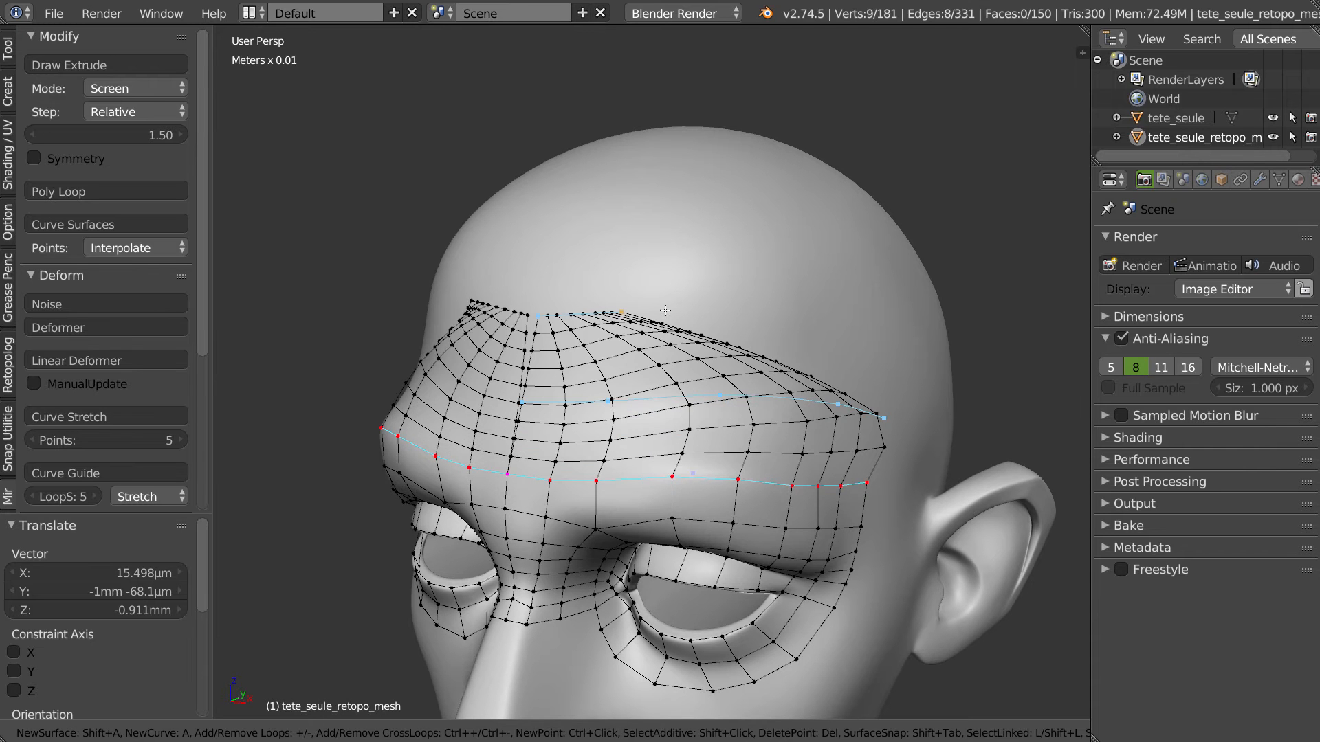
ctrl+click(716, 307)
ctrl+click(808, 319)
ctrl+click(908, 371)
mouse_move(826, 331)
middle_down()
mouse_move(857, 336)
mouse_move(818, 343)
middle_up()
drag(526, 324, 517, 322)
- Move the temple ends of the two forehead curves to even out the surface's outer edge
middle_drag(544, 325, 737, 428)
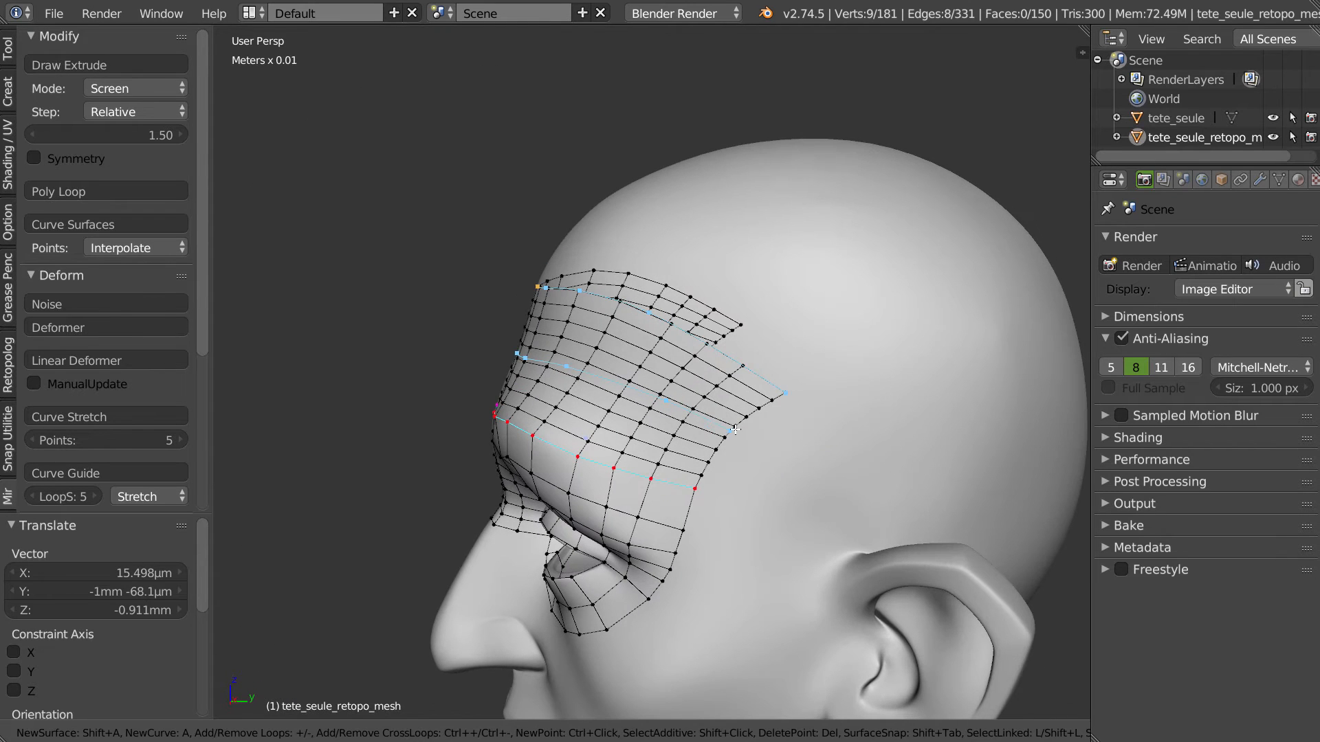
drag(728, 439, 747, 435)
drag(786, 394, 781, 402)
- Draw a third curve across the upper forehead and set its inner end on the centre line
middle_drag(779, 403, 541, 484)
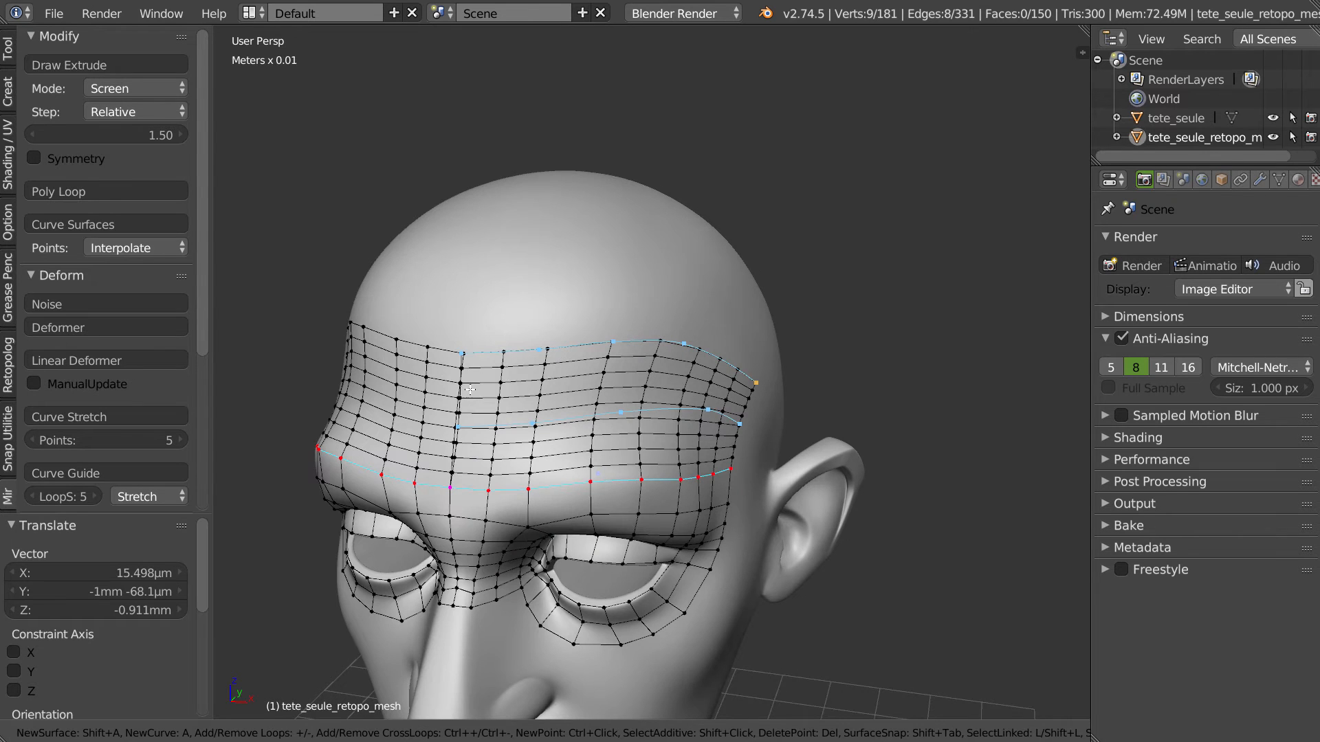
middle_drag(475, 383, 483, 342)
middle_drag(482, 266, 651, 270)
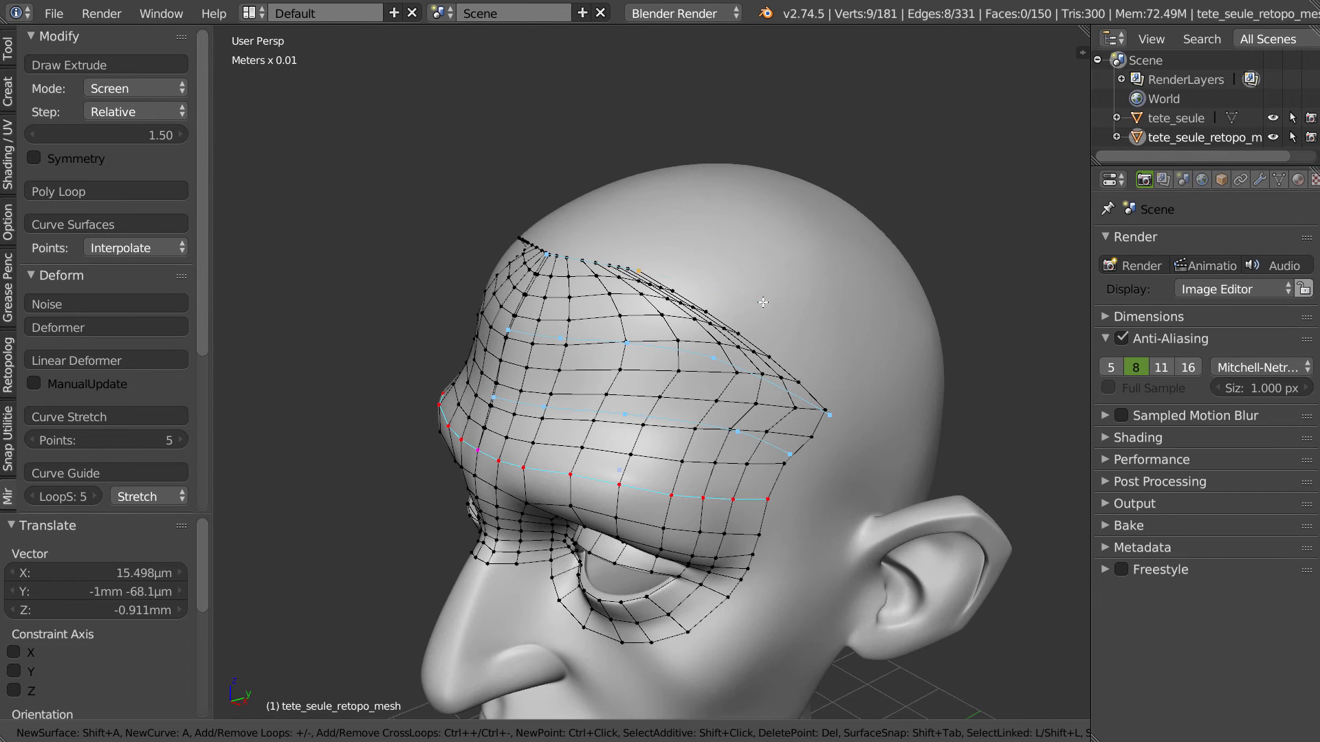
middle_drag(843, 355, 477, 279)
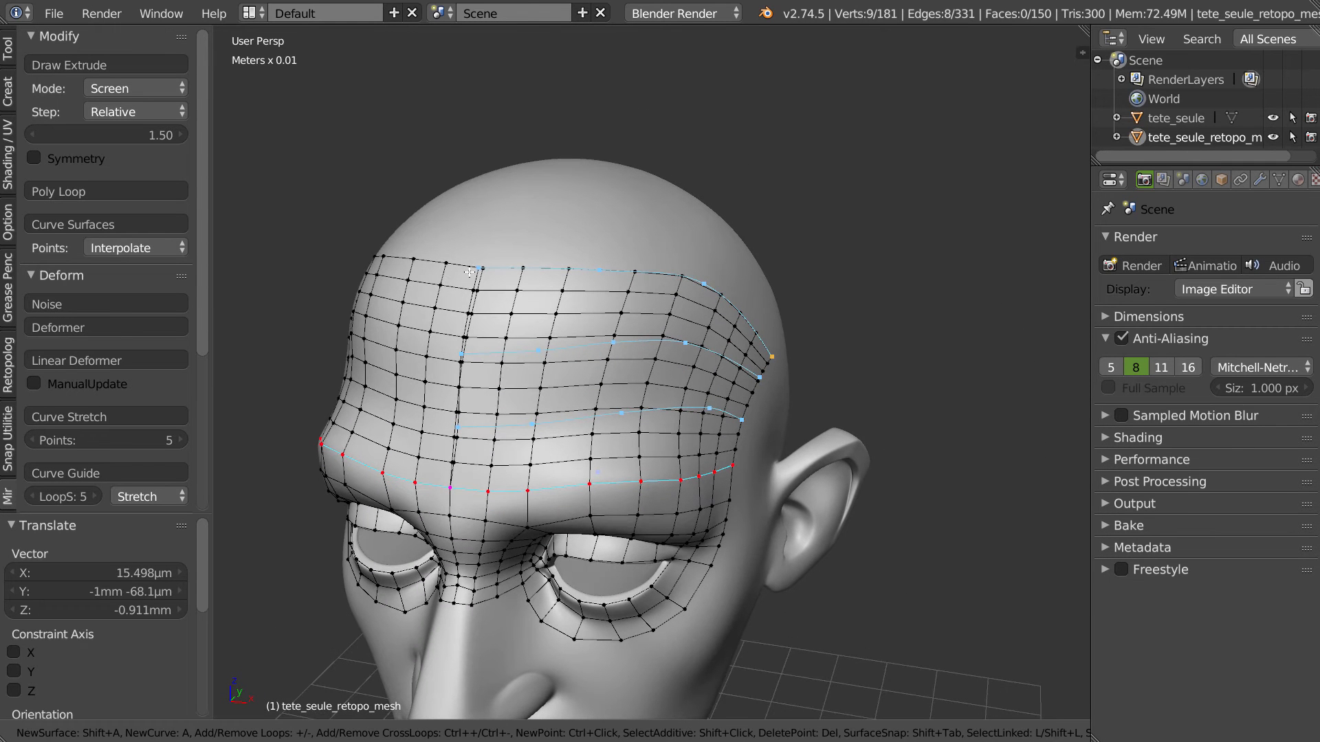
drag(478, 267, 481, 266)
- Move the middle and temple control points of the forehead curves to even out the quad flow
middle_drag(475, 350, 670, 344)
drag(670, 343, 668, 351)
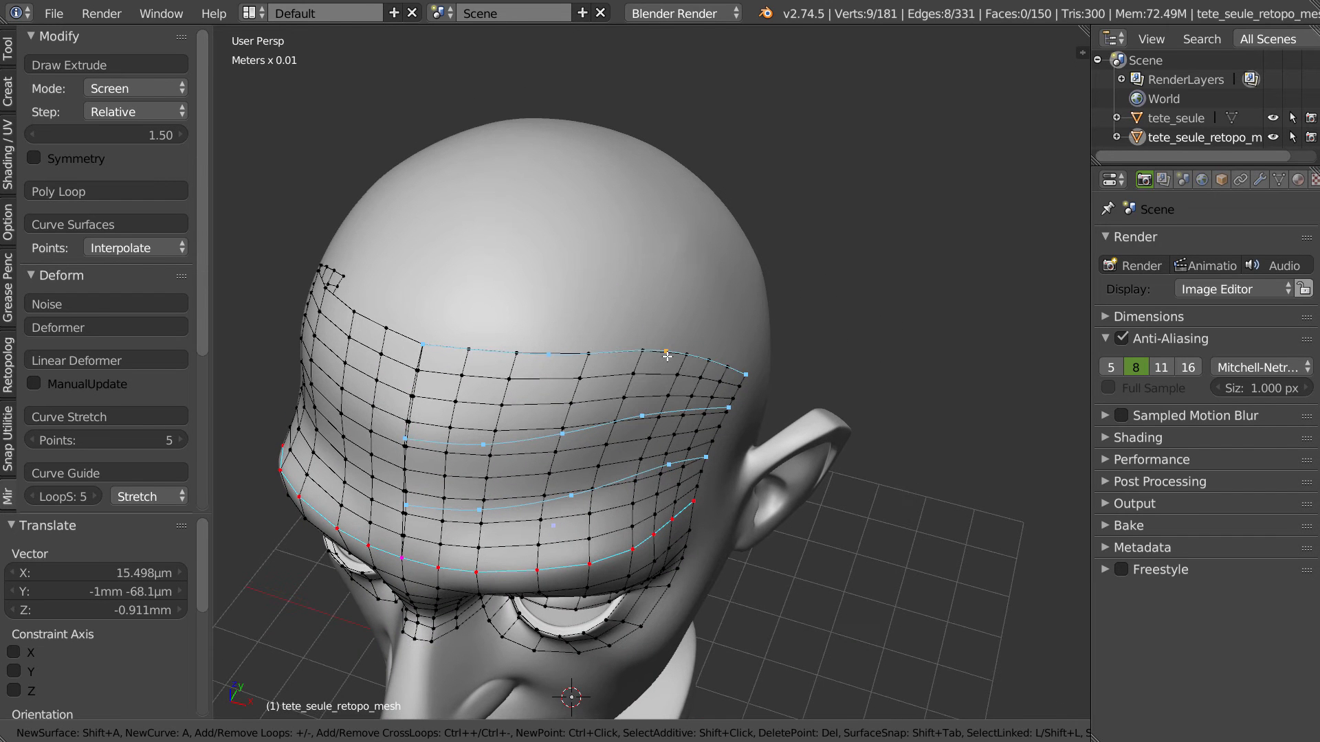
drag(752, 378, 734, 401)
drag(639, 415, 634, 431)
drag(719, 425, 666, 480)
middle_drag(681, 475, 608, 441)
drag(560, 426, 556, 436)
drag(659, 348, 653, 359)
- Reposition the top forehead curve's inner end on the head's centre line
mouse_move(653, 359)
middle_down()
mouse_move(692, 365)
mouse_move(675, 366)
middle_up()
drag(416, 344, 411, 343)
middle_drag(440, 349, 419, 336)
drag(411, 340, 416, 329)
middle_drag(416, 329, 575, 293)
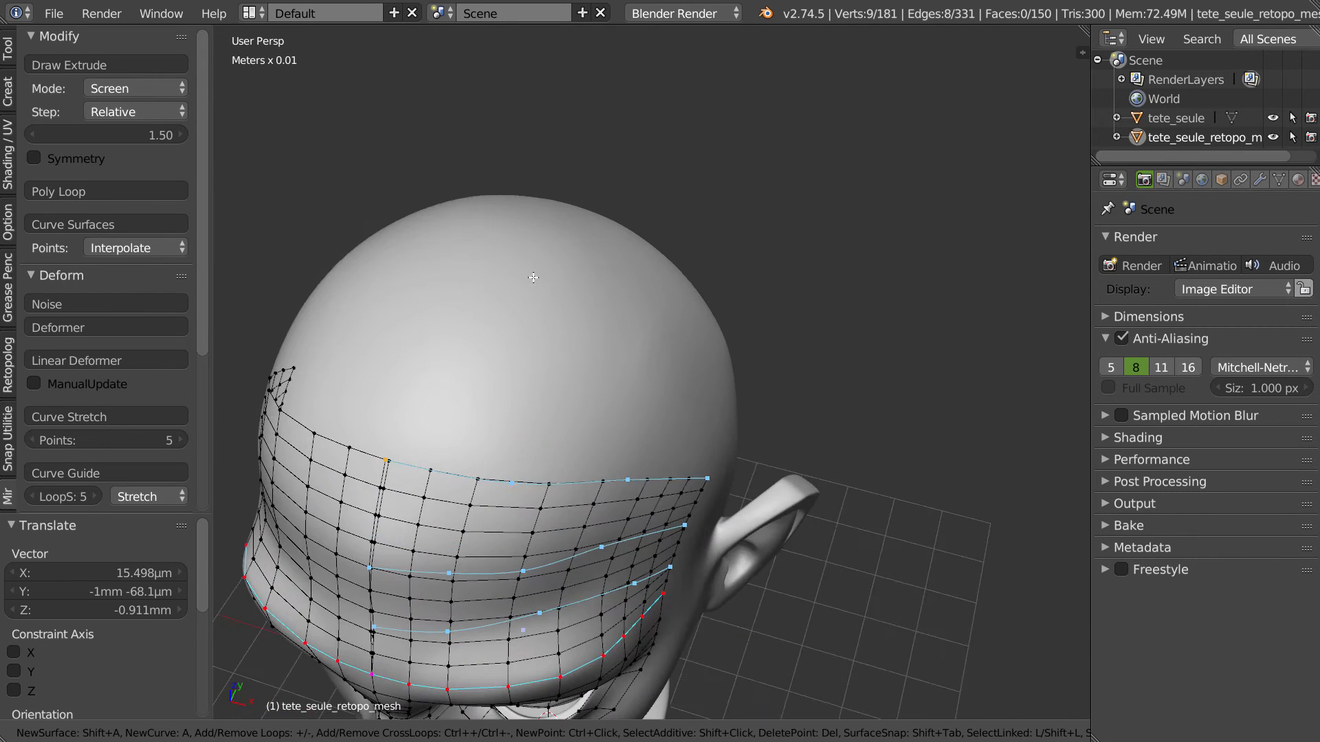
- Draw a fourth curve from the top of the head down to the temple and adjust the temple-side points
middle_drag(443, 292, 782, 509)
middle_drag(811, 639, 673, 381)
drag(655, 368, 574, 429)
drag(634, 377, 674, 370)
drag(655, 254, 654, 254)
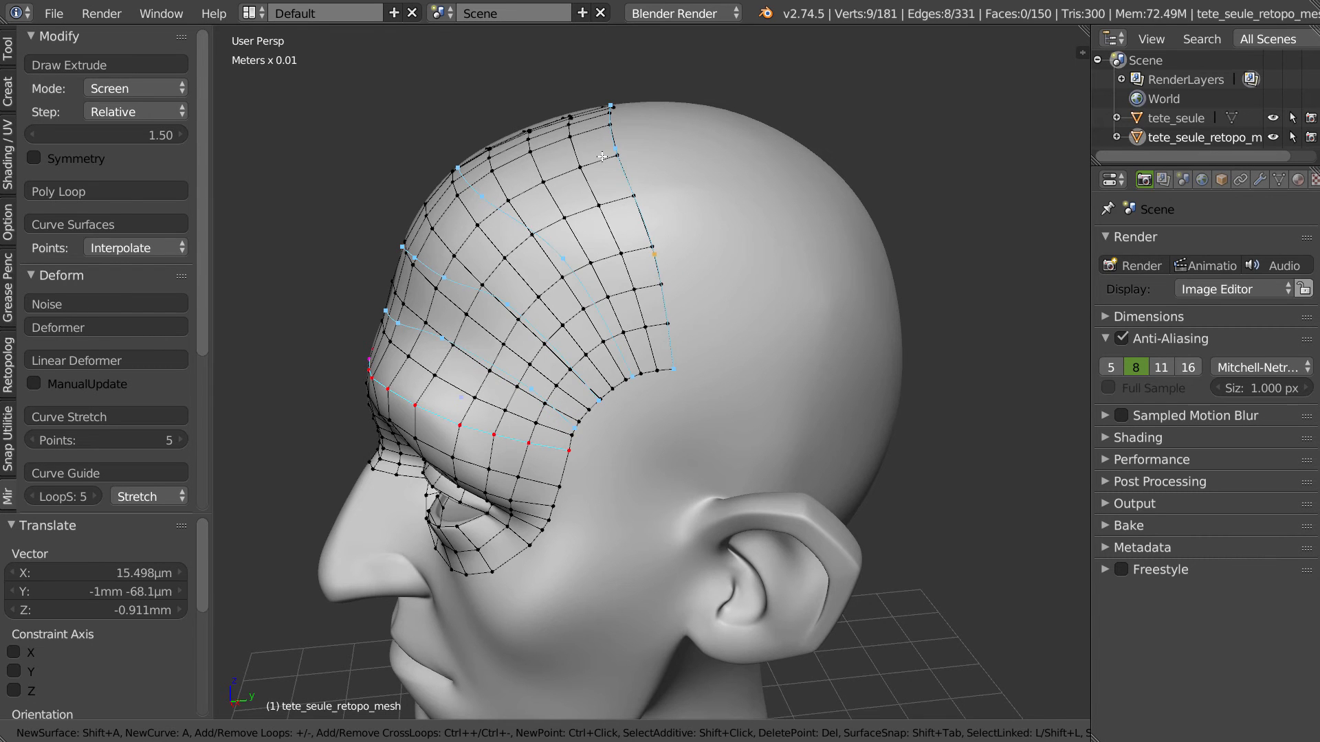
- Line up the upper curves' inner ends with the centre line and select a control point on the side of the forehead
middle_drag(618, 150, 422, 196)
drag(438, 194, 436, 194)
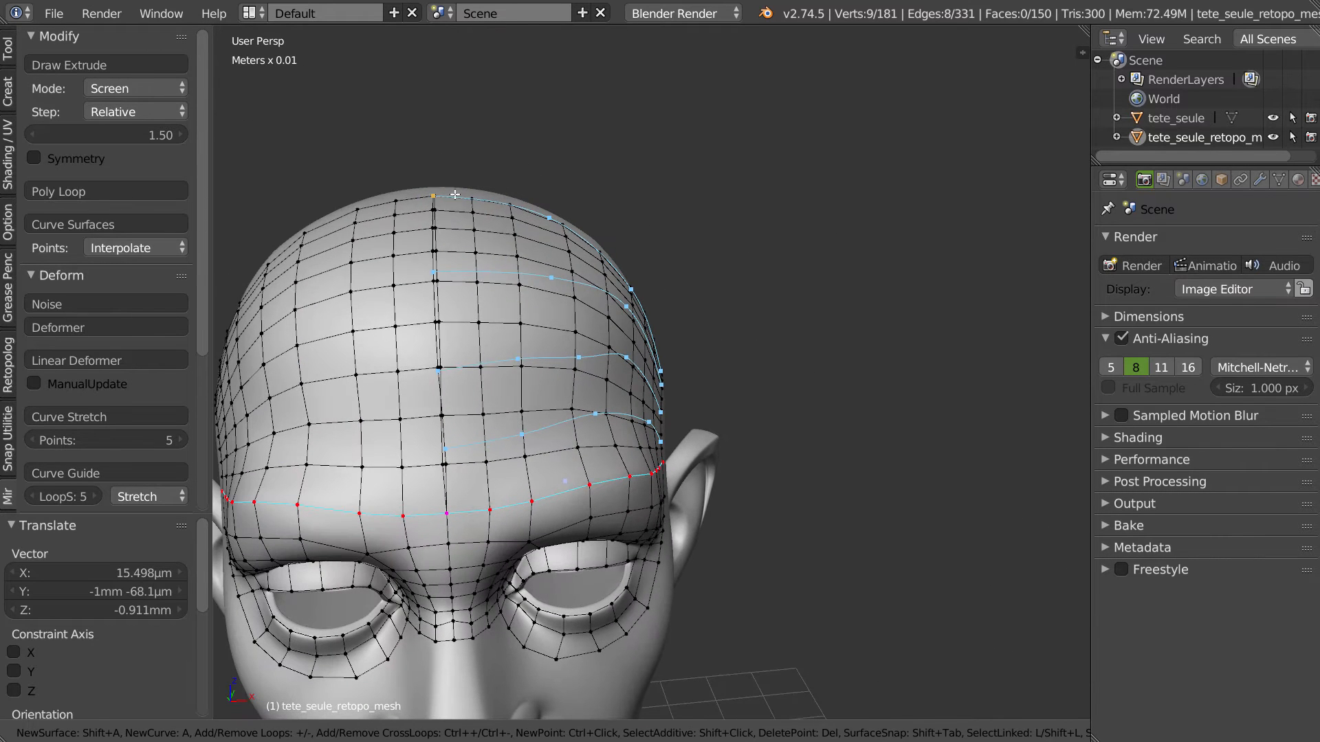
click(434, 274)
middle_drag(435, 274, 455, 268)
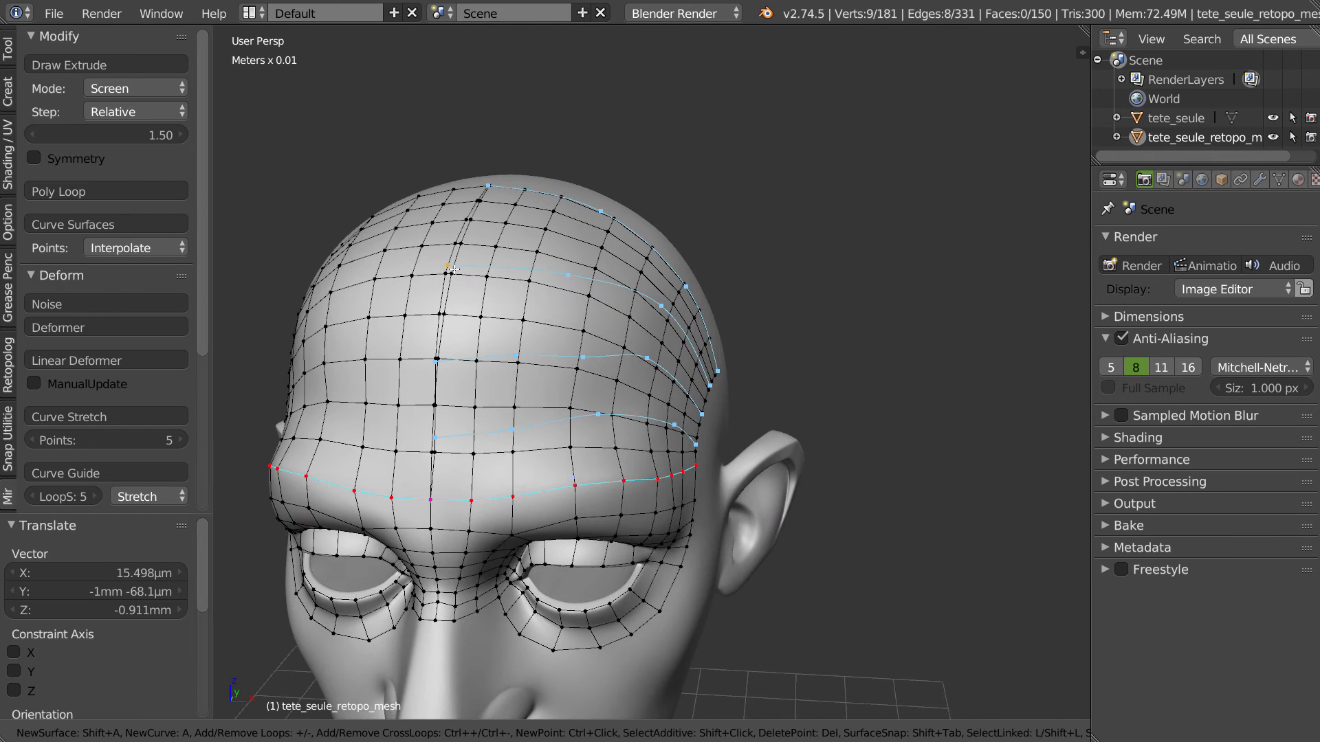
click(445, 266)
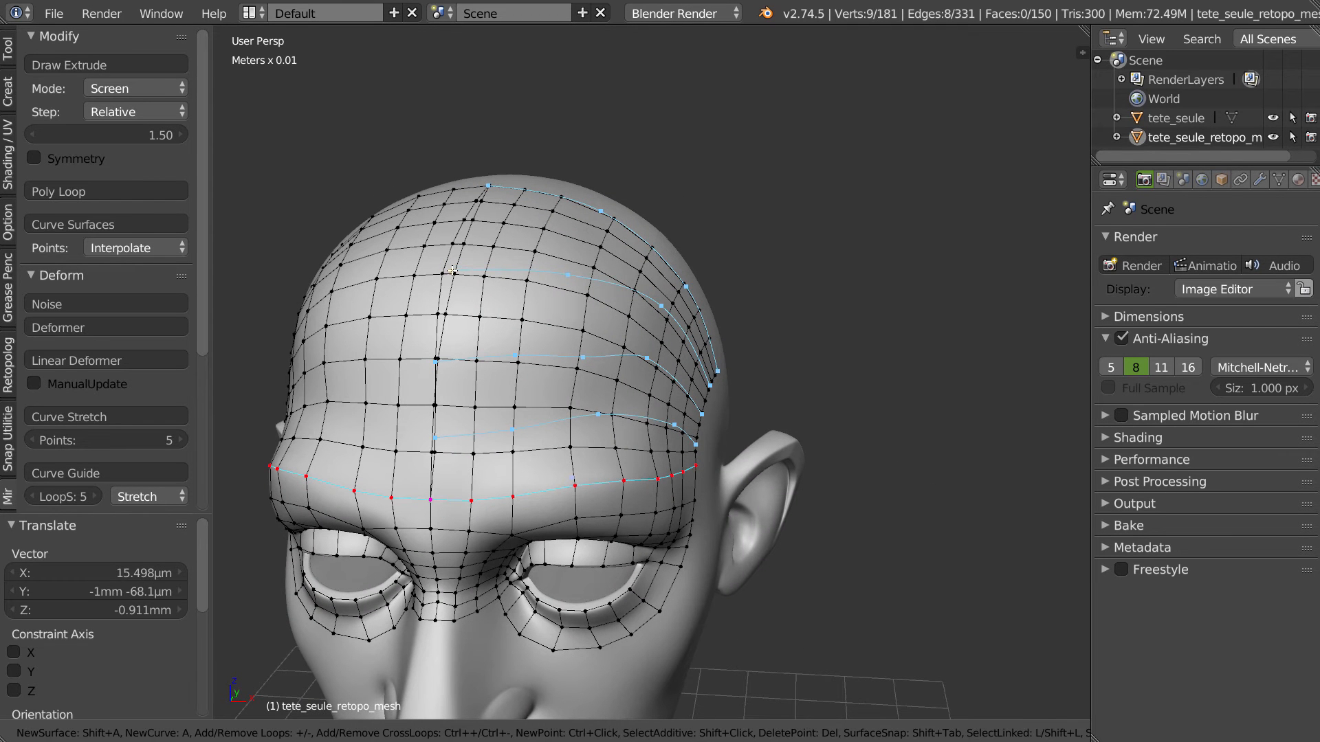
drag(453, 271, 451, 272)
middle_drag(506, 353, 545, 225)
click(500, 258)
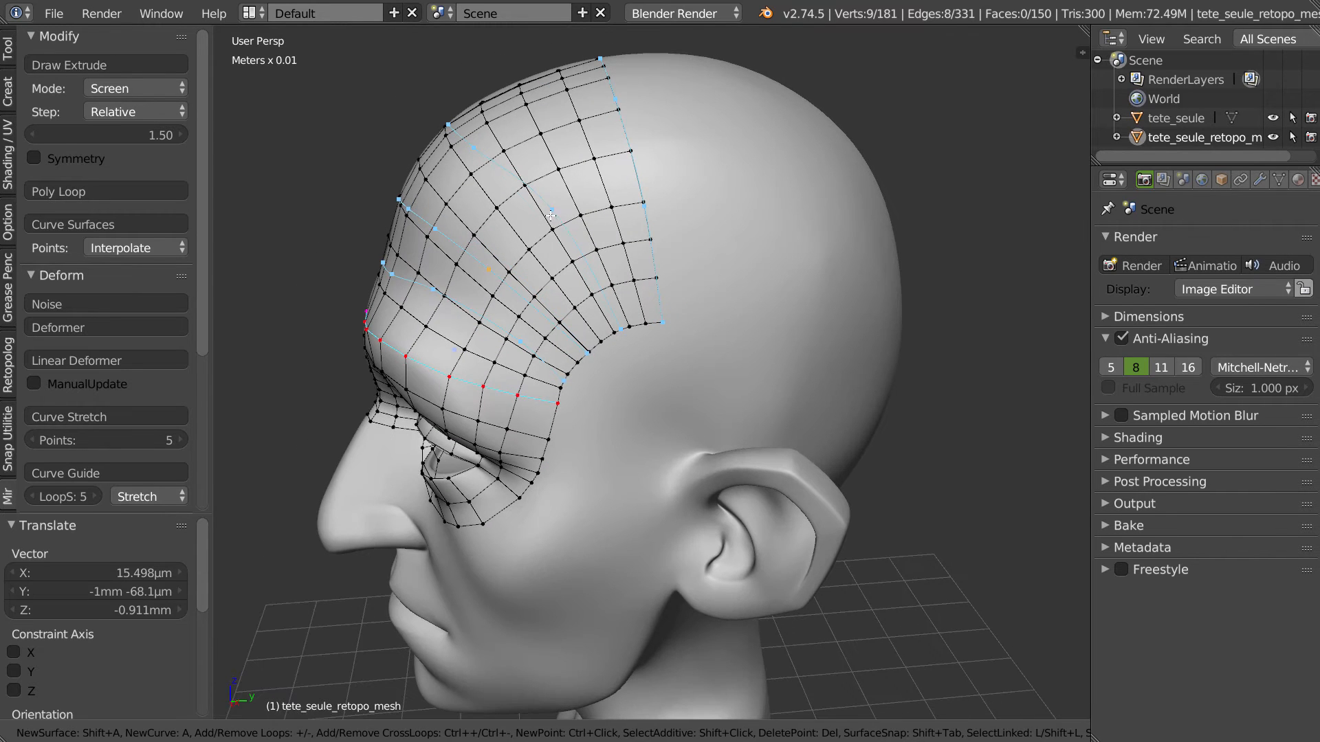
- Draw a fifth curve behind the crown down towards the ear, then straighten it and place its inner end
middle_drag(632, 244, 696, 258)
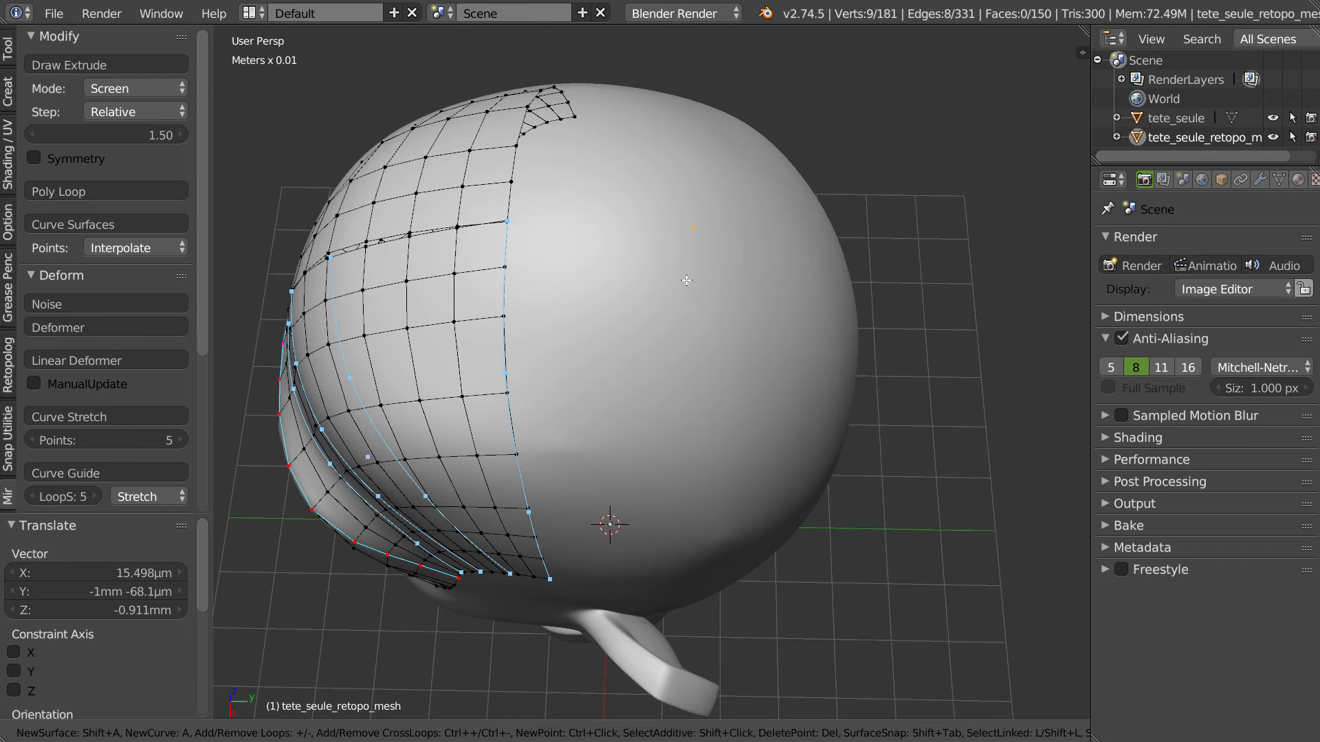
middle_drag(697, 325, 678, 346)
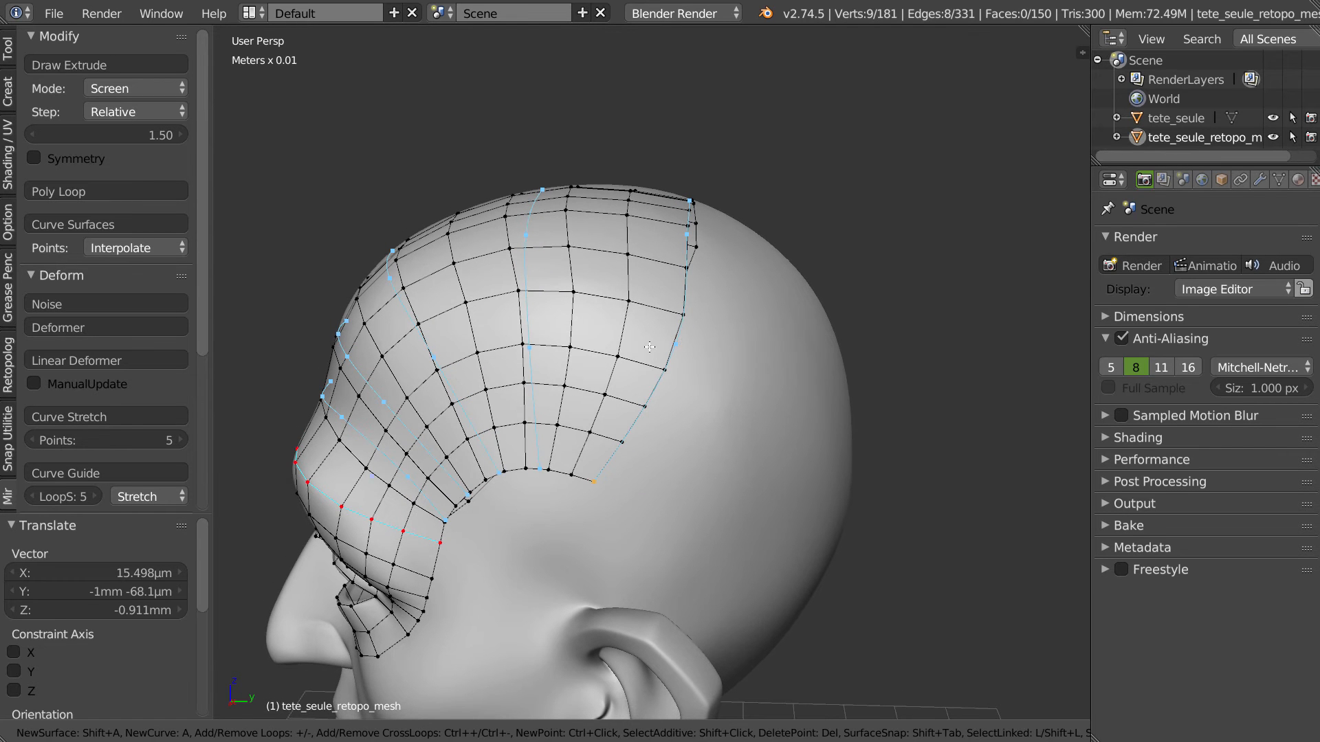
drag(669, 344, 644, 350)
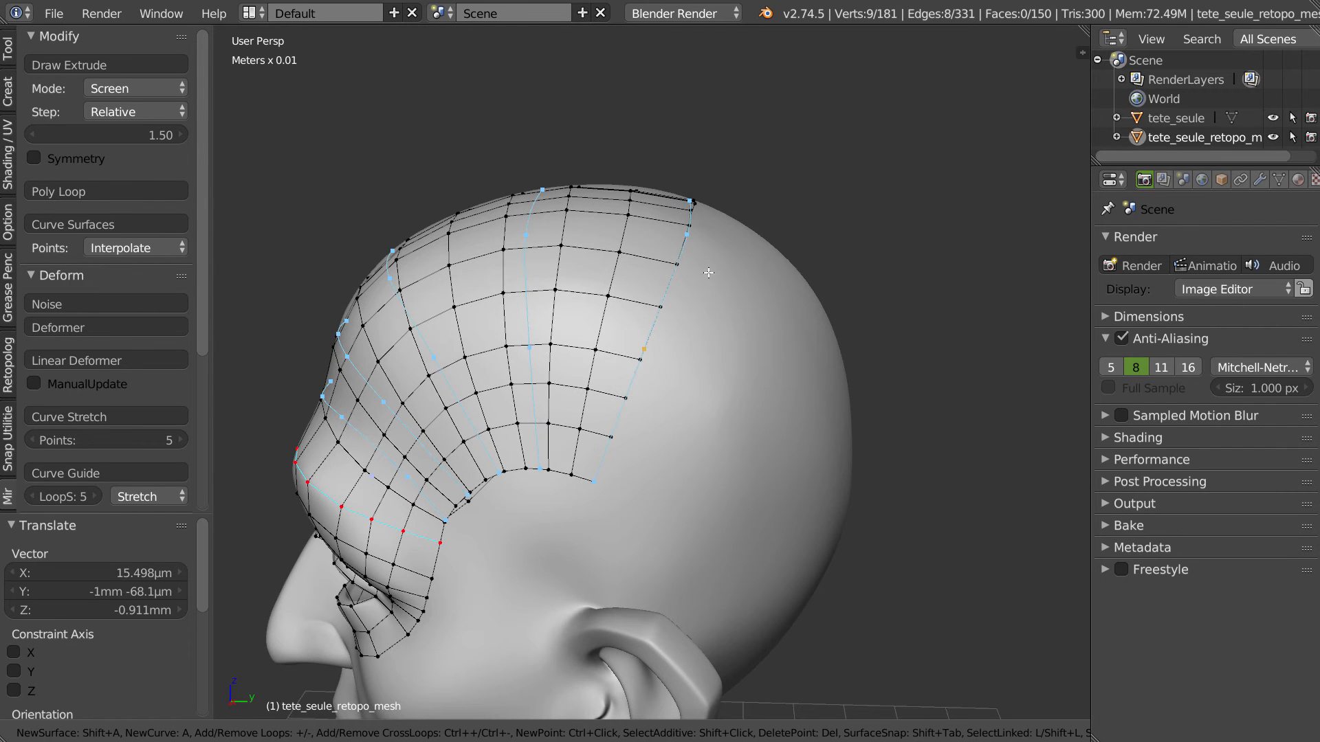
ctrl+click(686, 235)
middle_drag(644, 355, 631, 275)
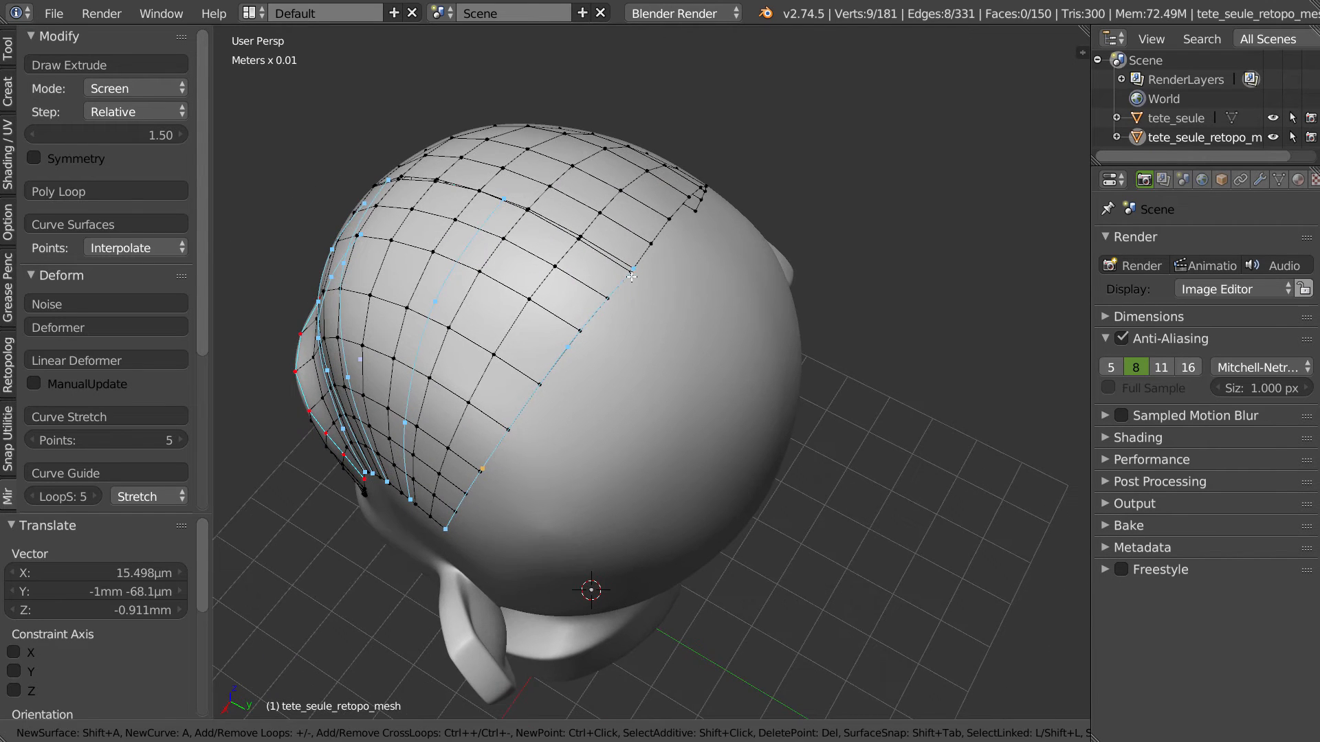
drag(624, 268, 622, 268)
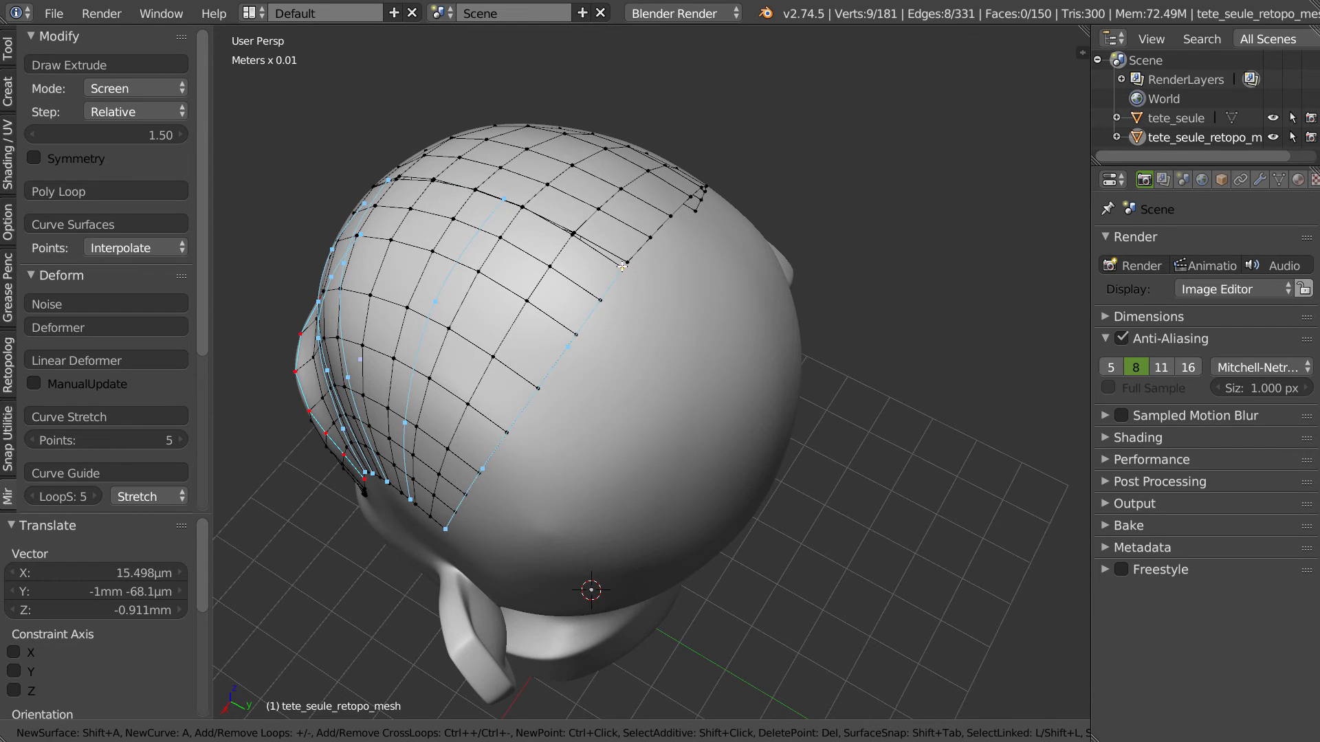
middle_drag(623, 265, 628, 338)
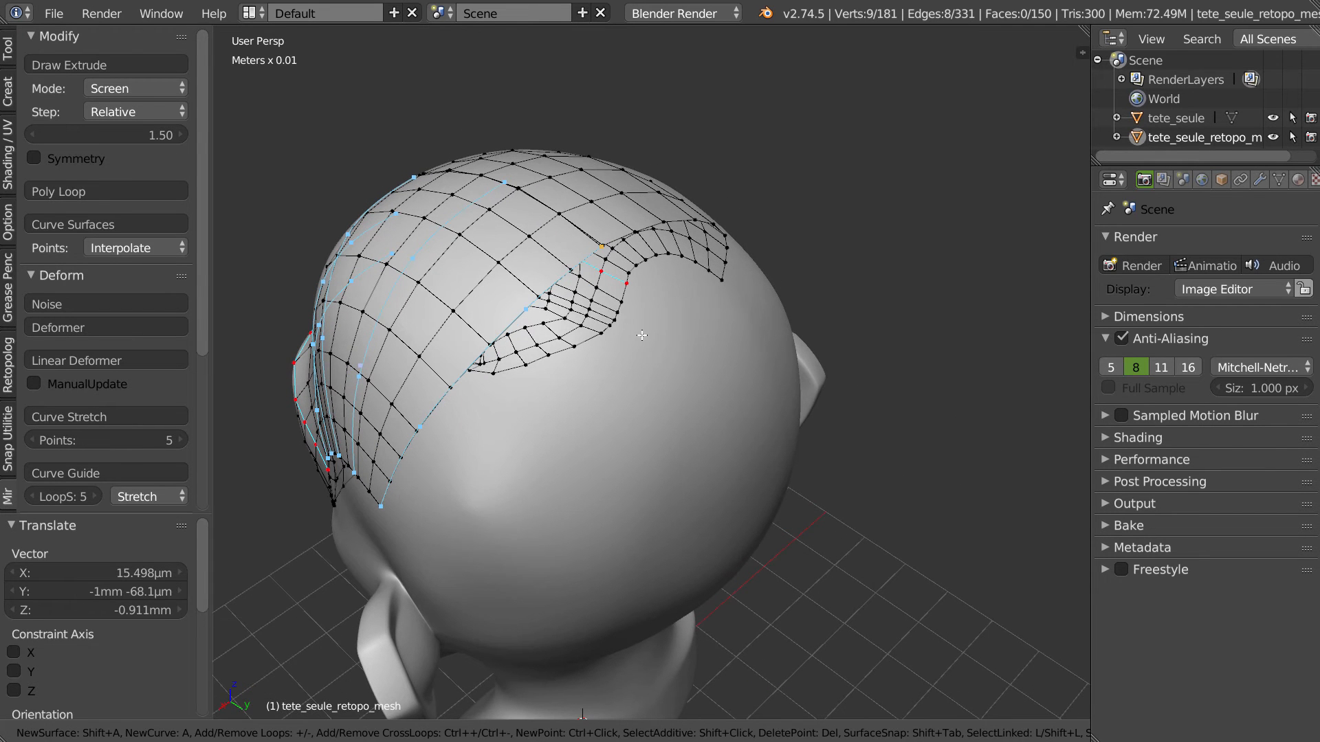
- Adjust the rear curve's control points near the crown and finish Curve Surfaces
middle_drag(589, 464, 569, 443)
middle_drag(634, 351, 671, 261)
ctrl+click(654, 312)
drag(691, 257, 693, 256)
middle_drag(681, 258, 896, 330)
middle_drag(708, 295, 615, 341)
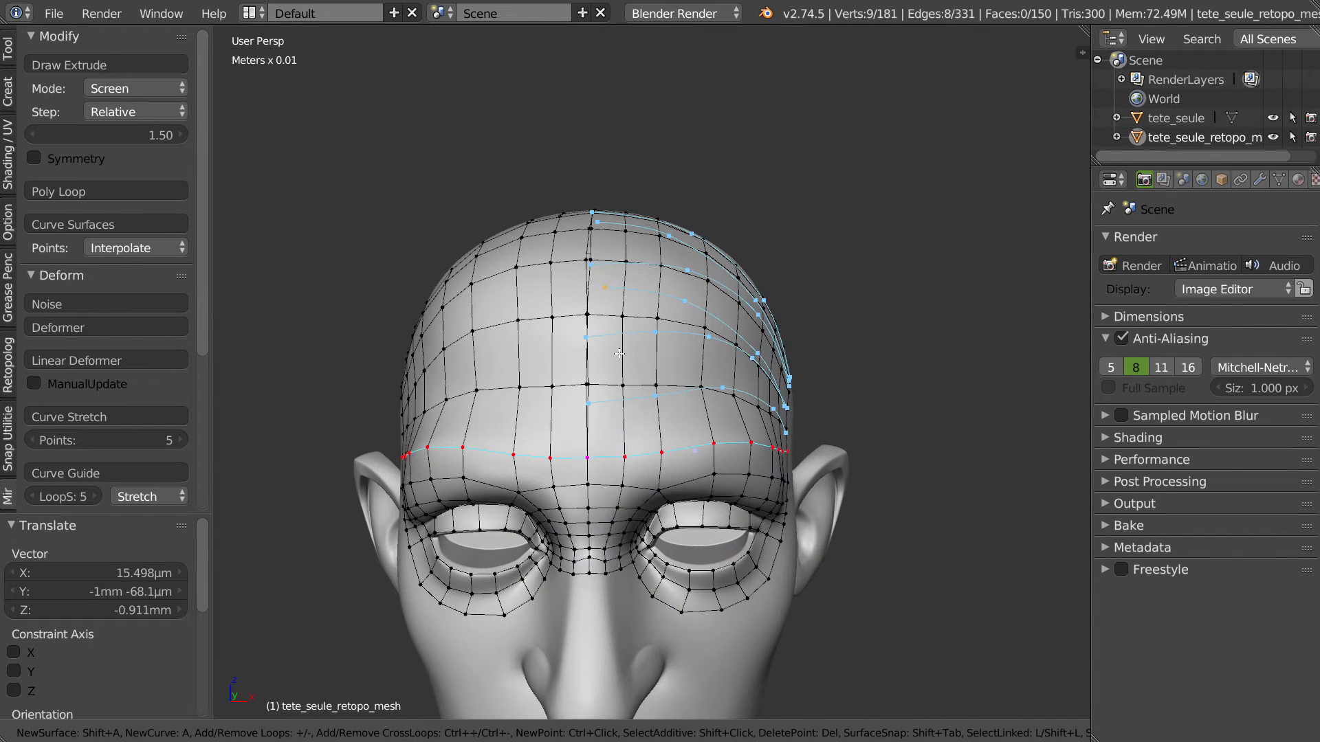
key(Return)
- Align the mesh's centre edge loop to X-0 and set tete_seule as the surface constraint target
alt+right_click(586, 278)
key(alt+x)
middle_drag(677, 292, 23, 404)
click(9, 368)
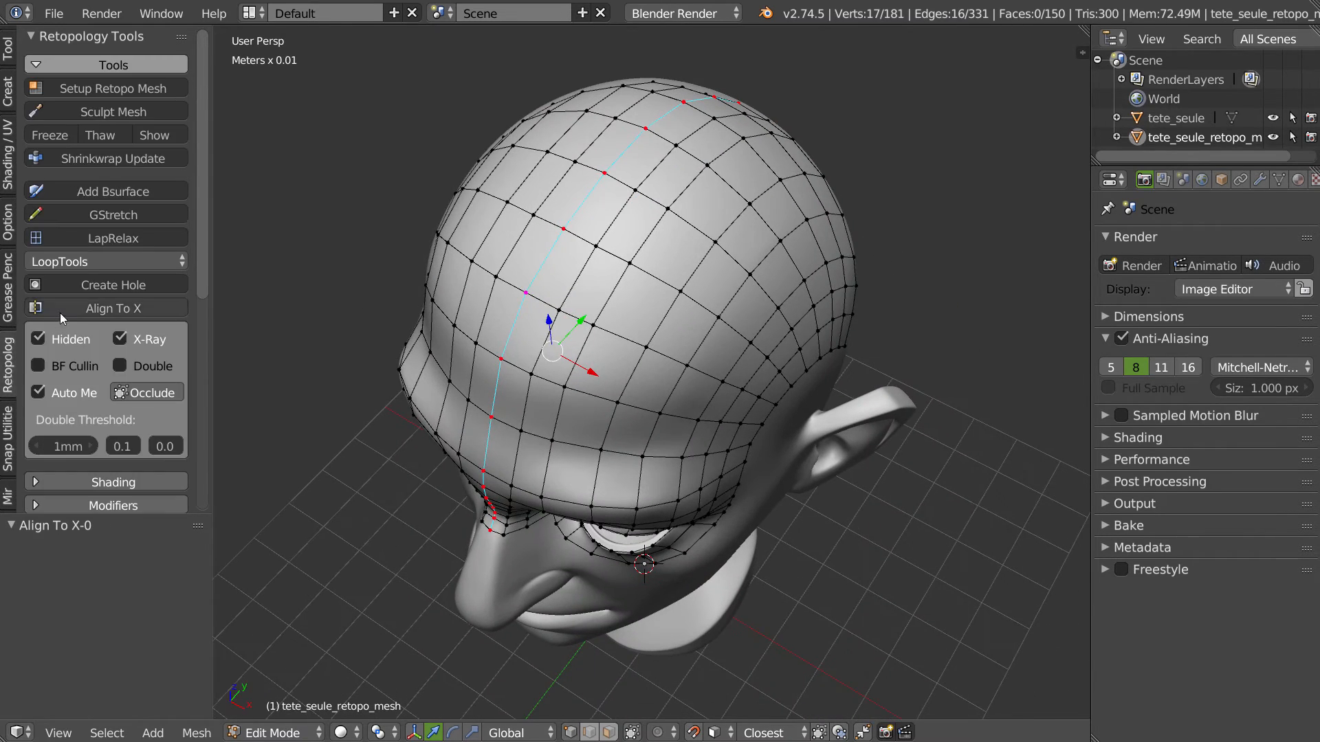
click(77, 63)
click(75, 230)
click(73, 254)
- Enable boundary locking for the brush and smooth the forehead faces with Mesh Brush
middle_drag(581, 303, 709, 314)
shift+right_click(708, 314)
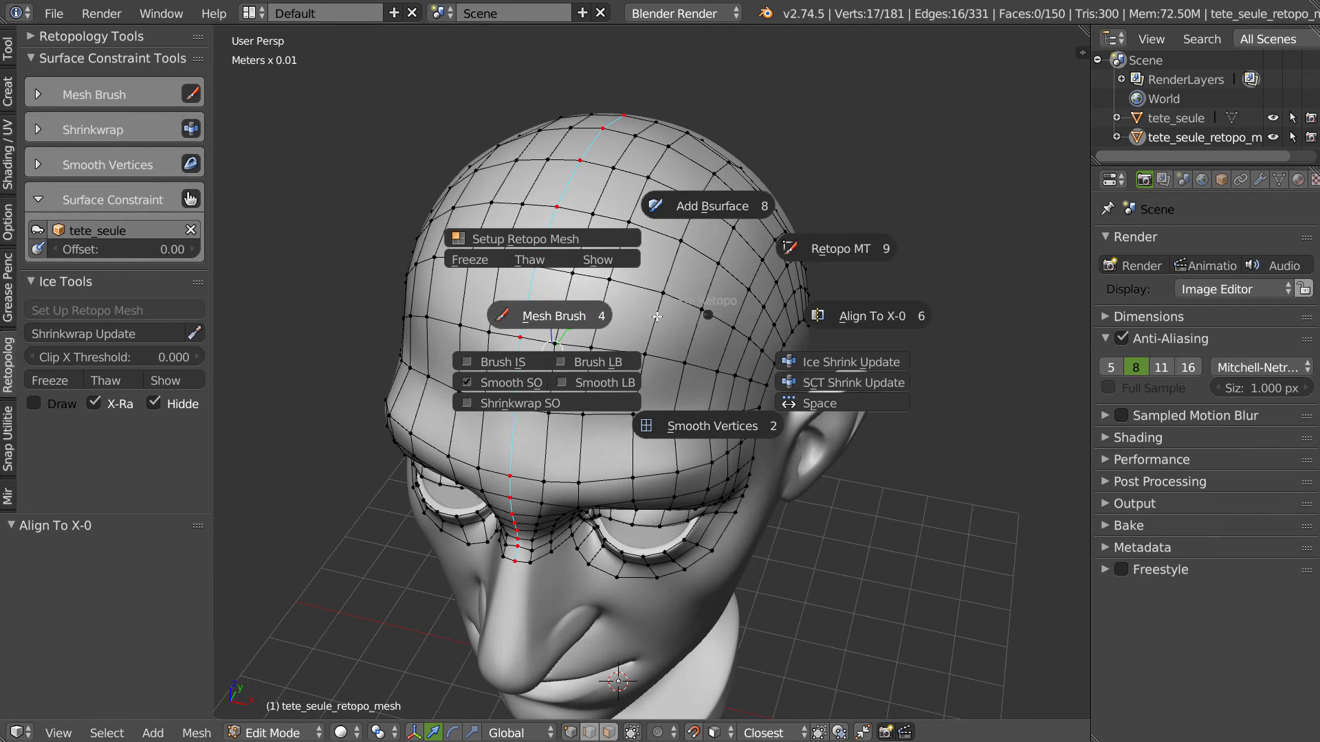
click(566, 367)
shift+right_click(681, 333)
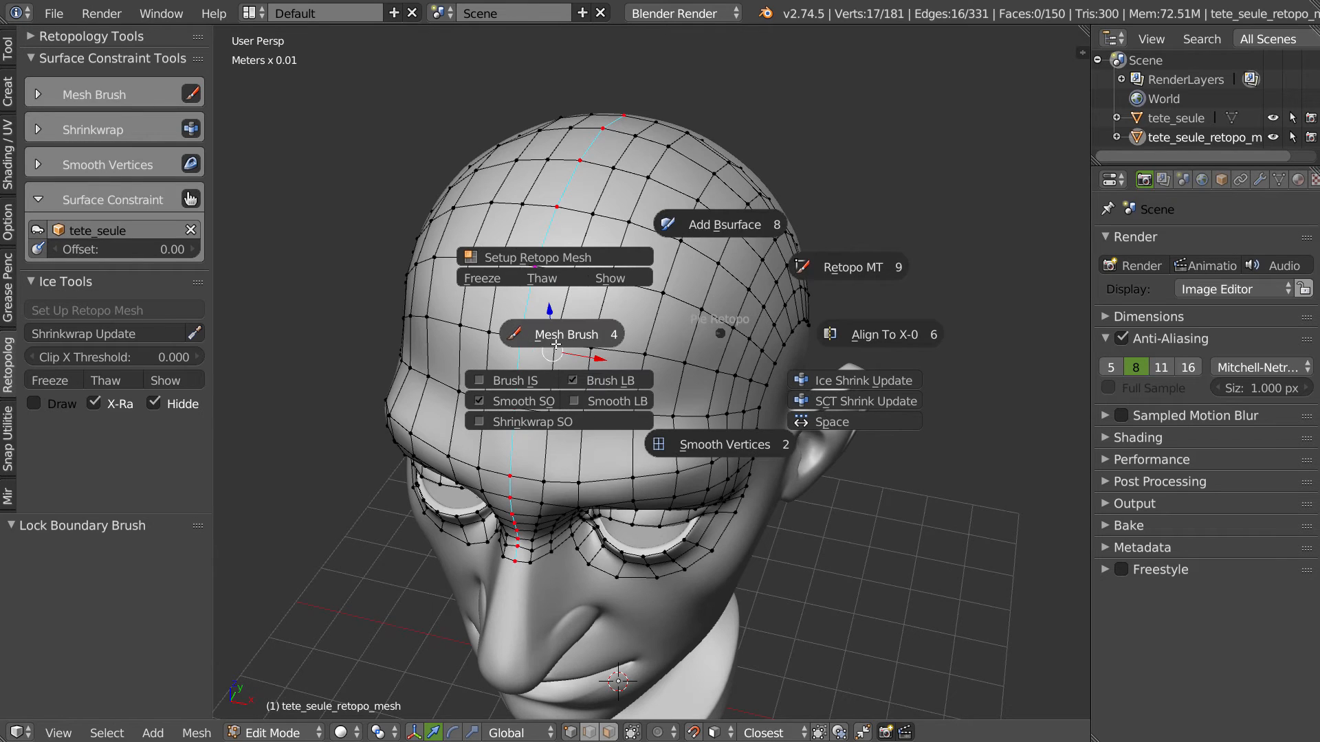
click(578, 337)
shift+drag(651, 249, 685, 346)
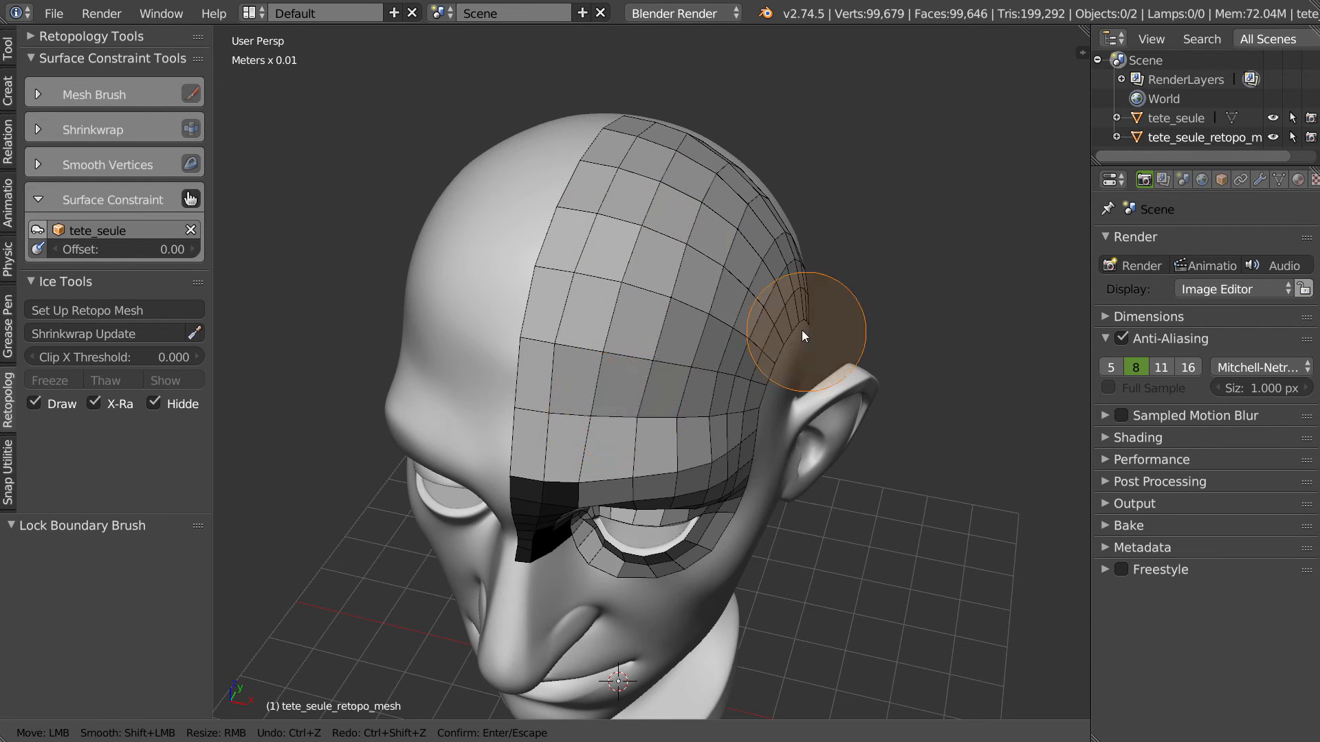
- Smooth the faces over the temple and crown with Mesh Brush, and end the brush
middle_drag(792, 336, 571, 371)
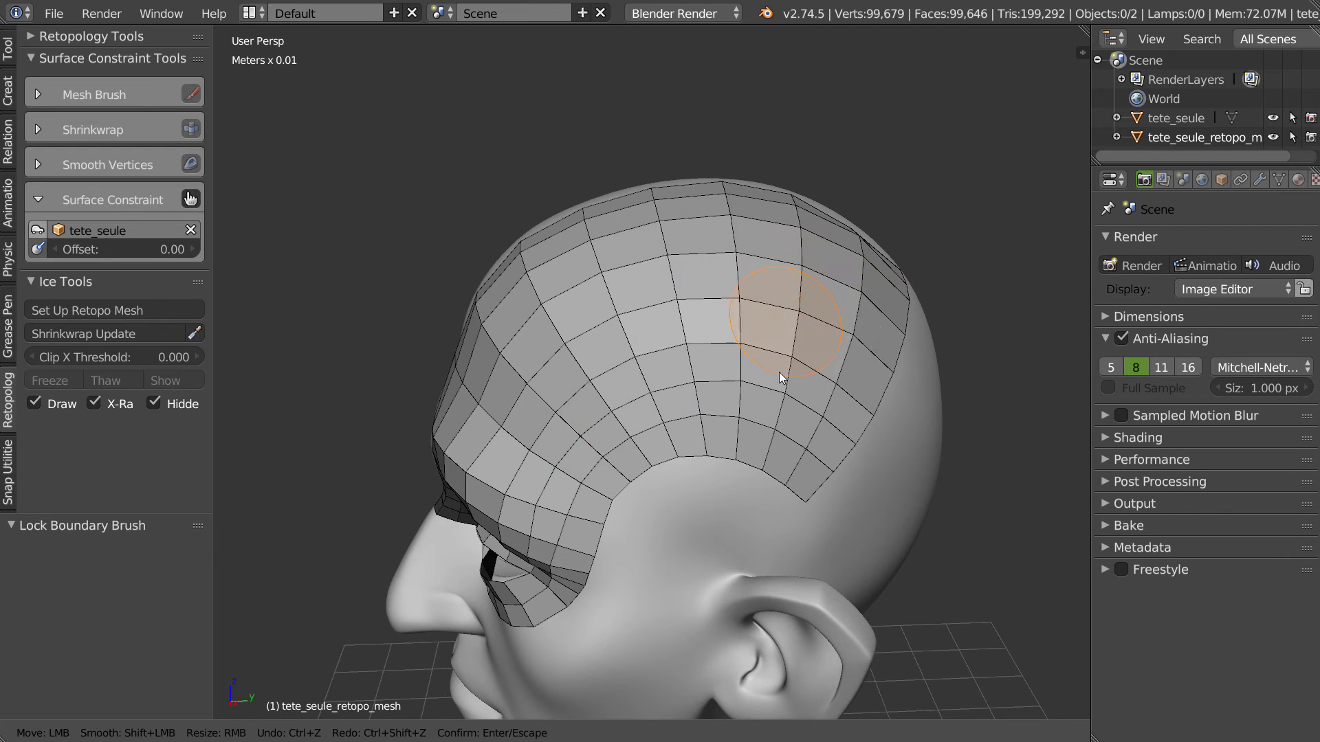
middle_drag(863, 296, 719, 360)
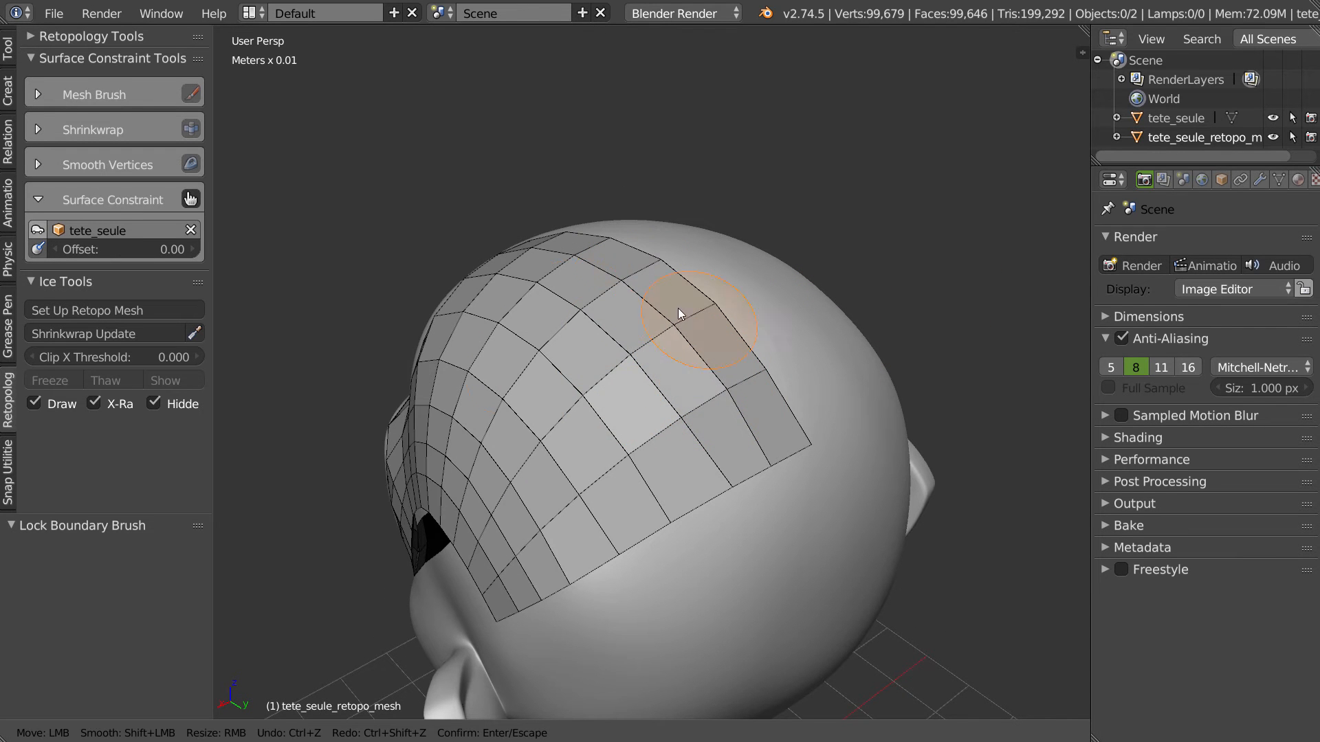
mouse_move(675, 448)
middle_down()
mouse_move(675, 394)
mouse_move(819, 280)
middle_up()
mouse_move(663, 271)
middle_down()
mouse_move(722, 304)
mouse_move(636, 292)
mouse_move(610, 249)
middle_up()
key(Escape)
- Select the whole retopo mesh and update its shrinkwrap onto the sculpted head
key(a)
click(505, 297)
key(a)
click(520, 287)
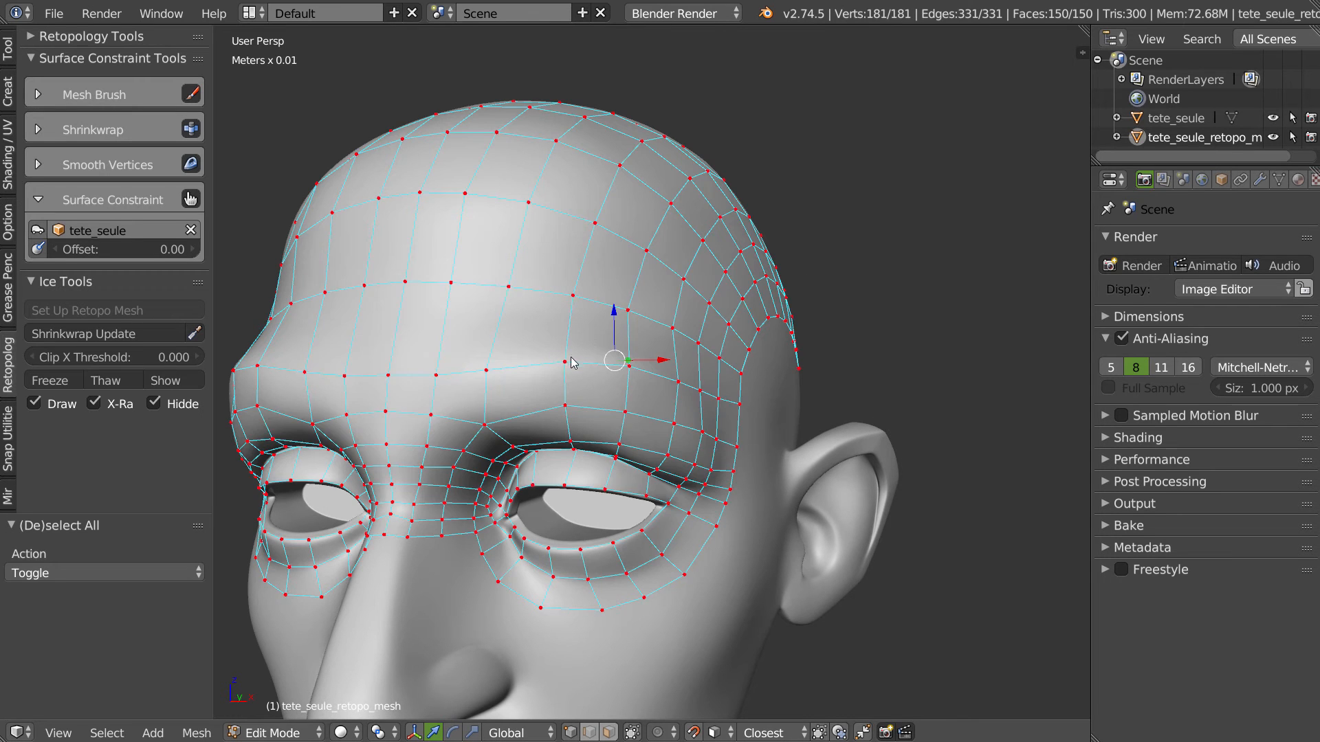
right_click(569, 355)
click(760, 404)
mouse_move(561, 369)
middle_down()
mouse_move(564, 392)
mouse_move(561, 299)
mouse_move(579, 352)
middle_up()
- Examine the retopo mesh's flow and coverage in Object Mode from several angles and with different viewport shading
key(Tab)
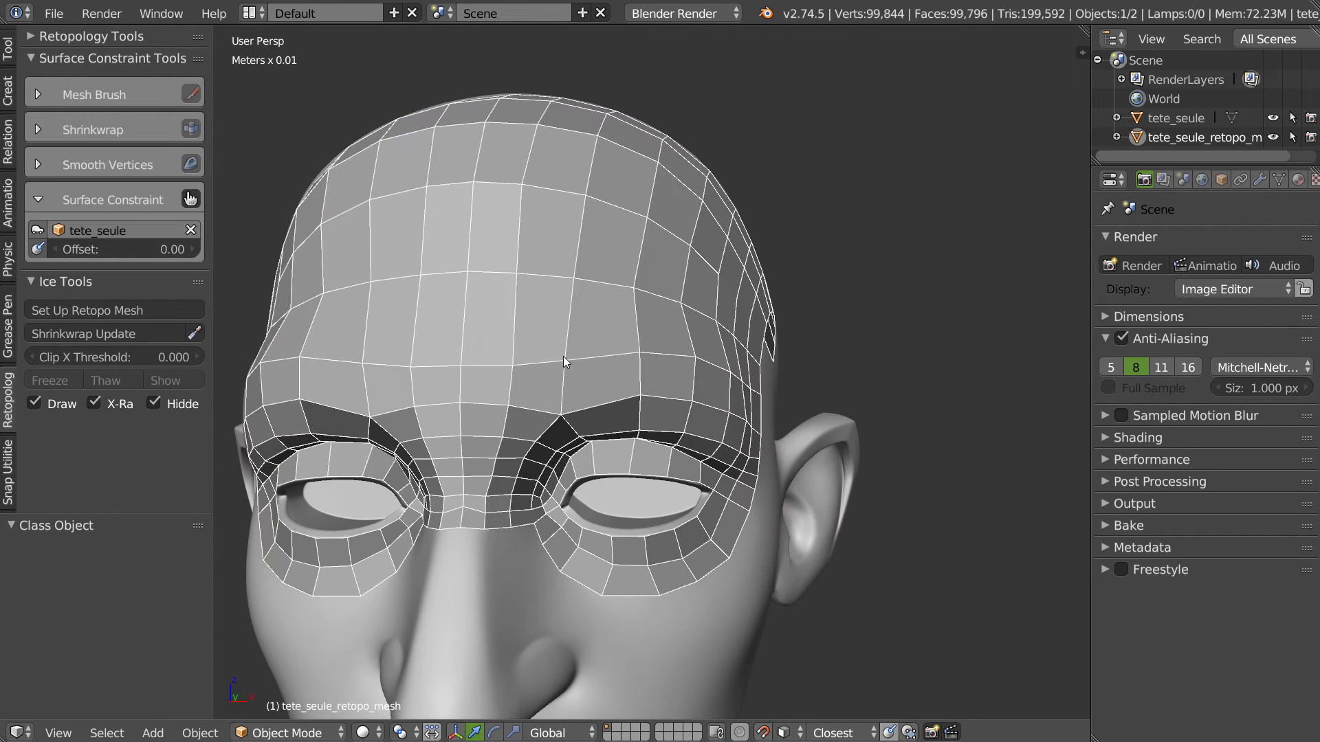
key(z)
click(492, 416)
mouse_move(492, 415)
middle_down()
mouse_move(587, 414)
mouse_move(634, 343)
mouse_move(655, 390)
mouse_move(559, 386)
mouse_move(580, 368)
mouse_move(824, 382)
mouse_move(605, 375)
mouse_move(609, 324)
middle_up()
scroll(634, 342, down, 3)
scroll(559, 386, up, 1)
key(z)
click(715, 359)
key(z)
click(712, 371)
scroll(609, 324, up, 2)
- Return to editing in edge selection mode and add one centred loop cut across the lower forehead above the brow
key(Tab)
key(ctrl+r)
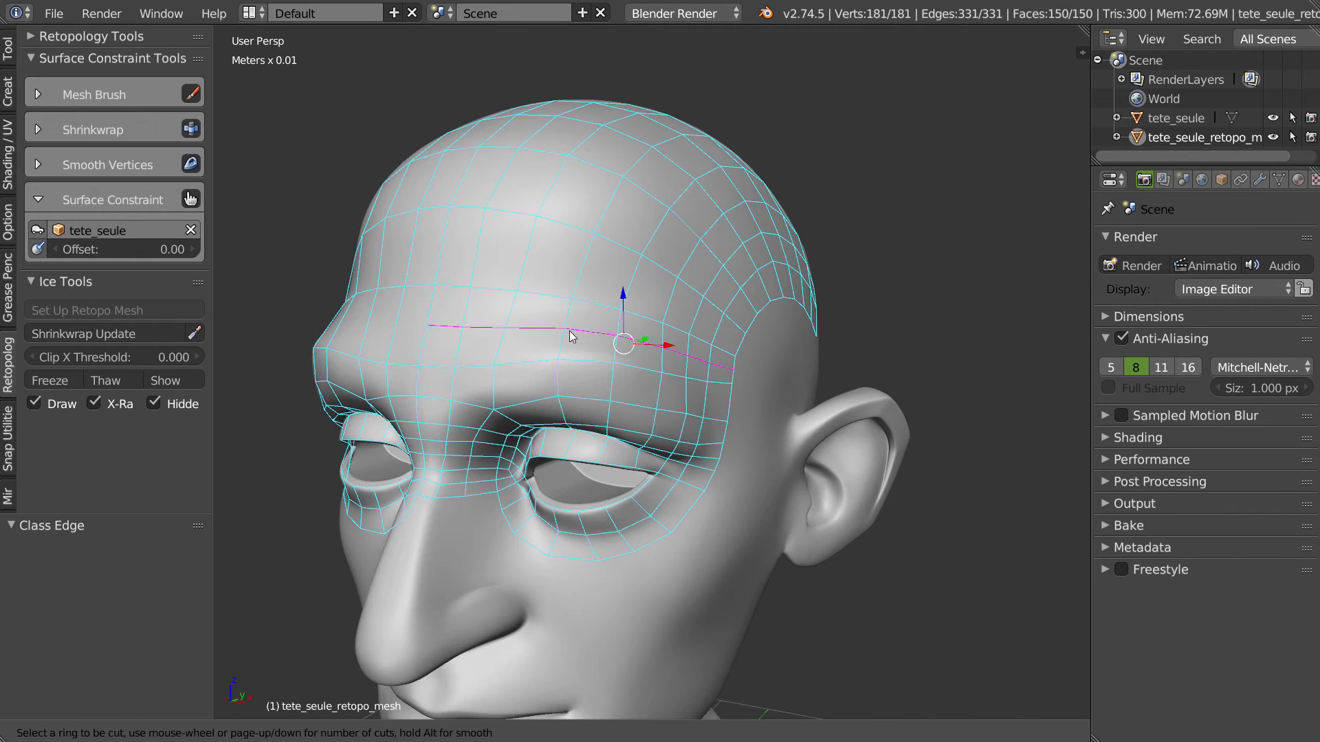
click(570, 332)
right_click(581, 327)
middle_drag(581, 326, 487, 353)
scroll(486, 355, up, 1)
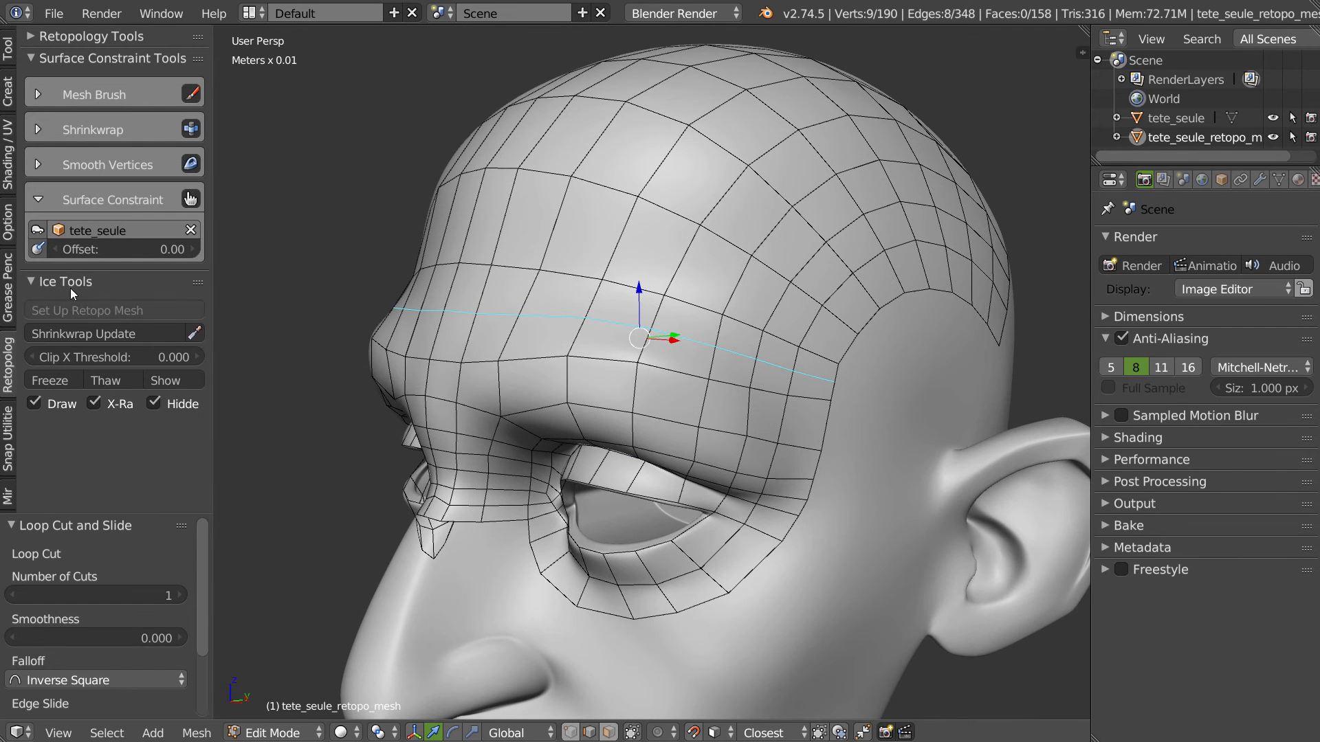
- Add two loop cuts across the brow between the lower forehead and the upper eyelid
middle_drag(289, 286, 602, 313)
middle_drag(735, 374, 595, 375)
key(ctrl+r)
click(639, 385)
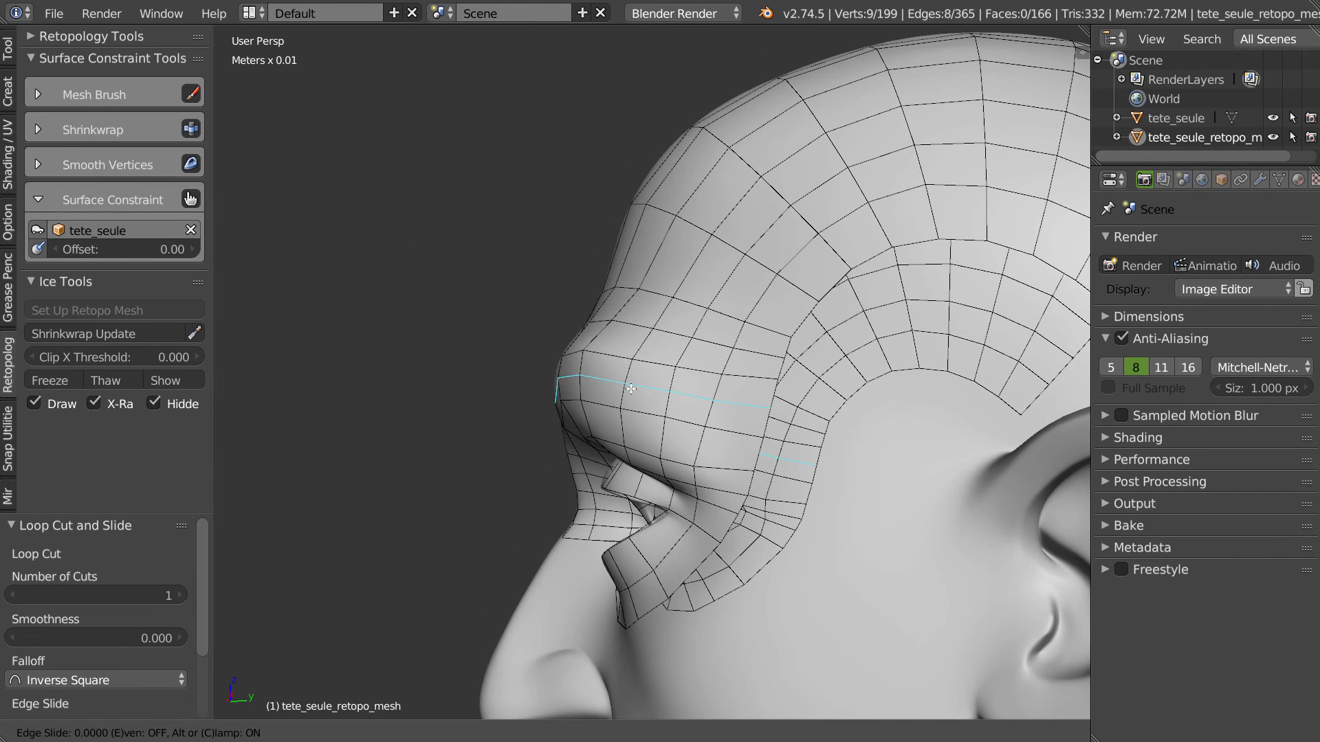
click(636, 435)
key(ctrl+e)
click(633, 427)
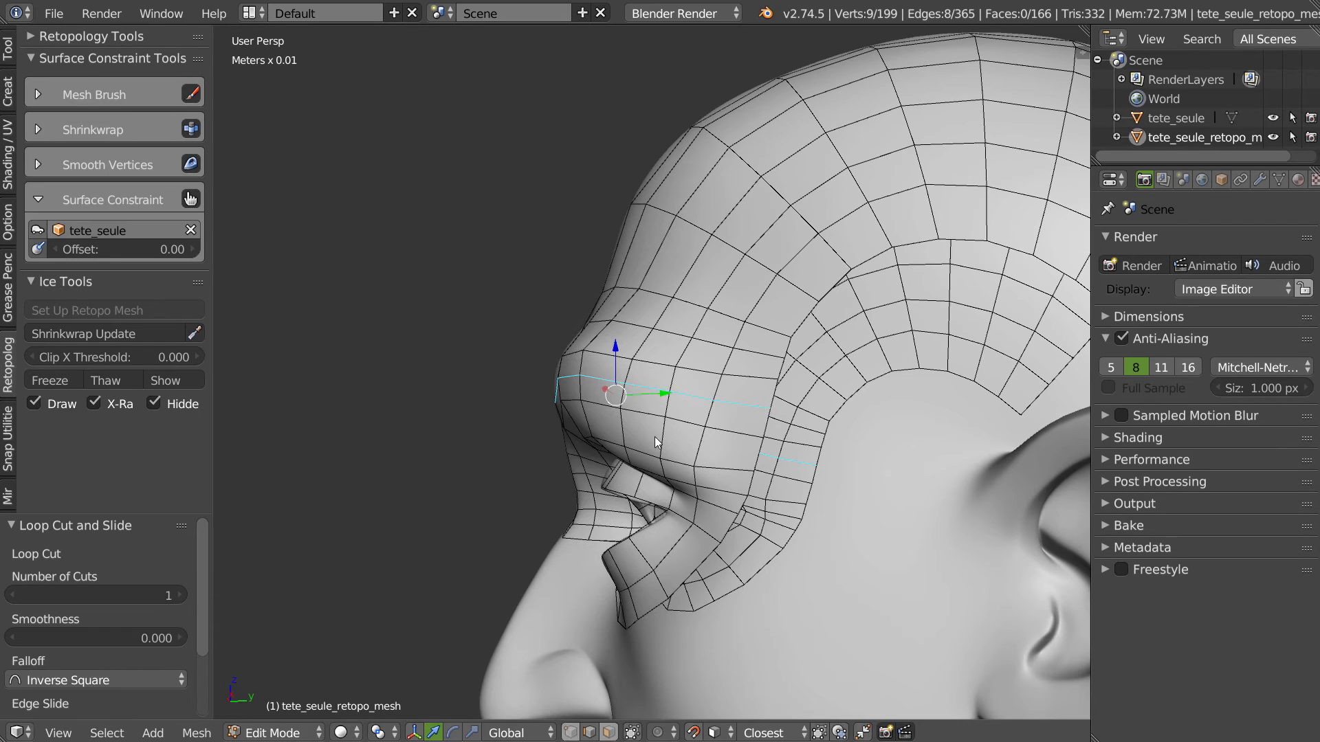
key(ctrl+r)
click(625, 424)
click(630, 424)
- Nudge the centre vertex at the nose bridge slightly downward and apply the mirror modifier
middle_drag(633, 424, 622, 379)
key(Tab)
right_drag(530, 466, 530, 473)
right_click(619, 376)
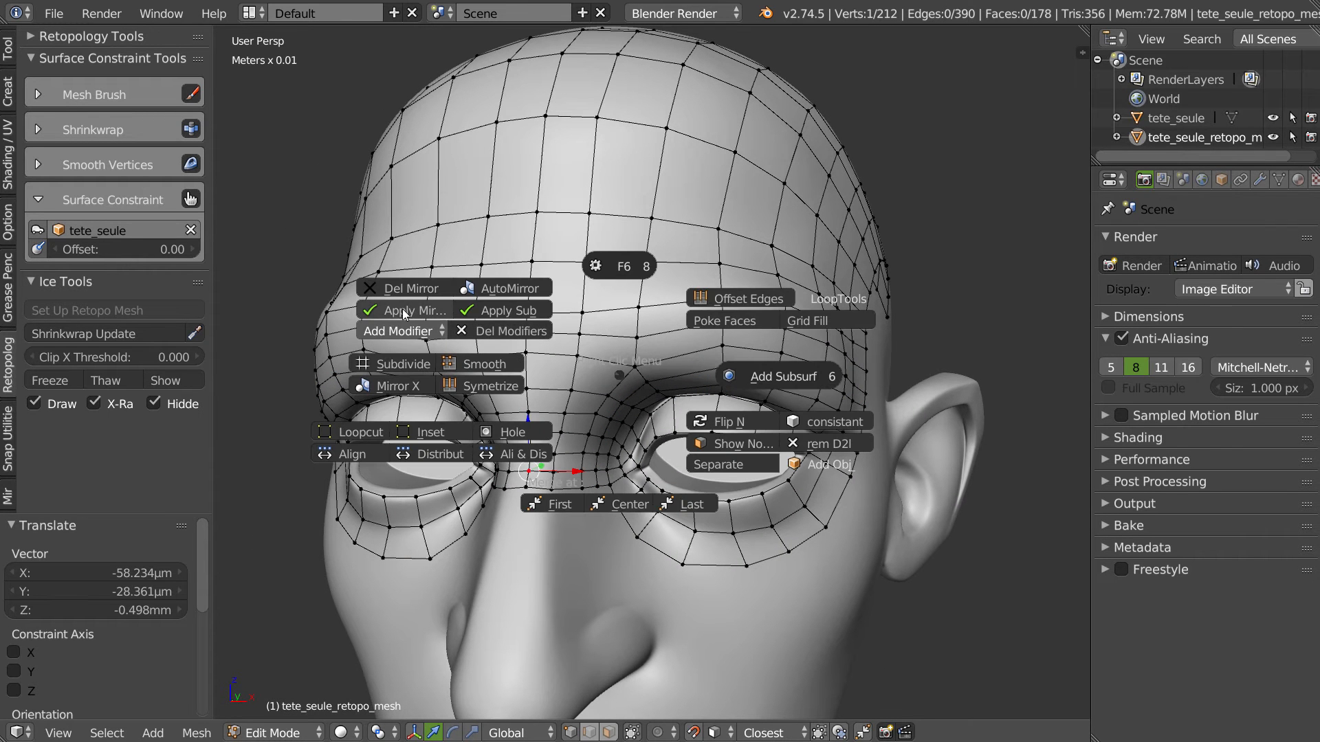
click(415, 309)
middle_drag(518, 314, 598, 314)
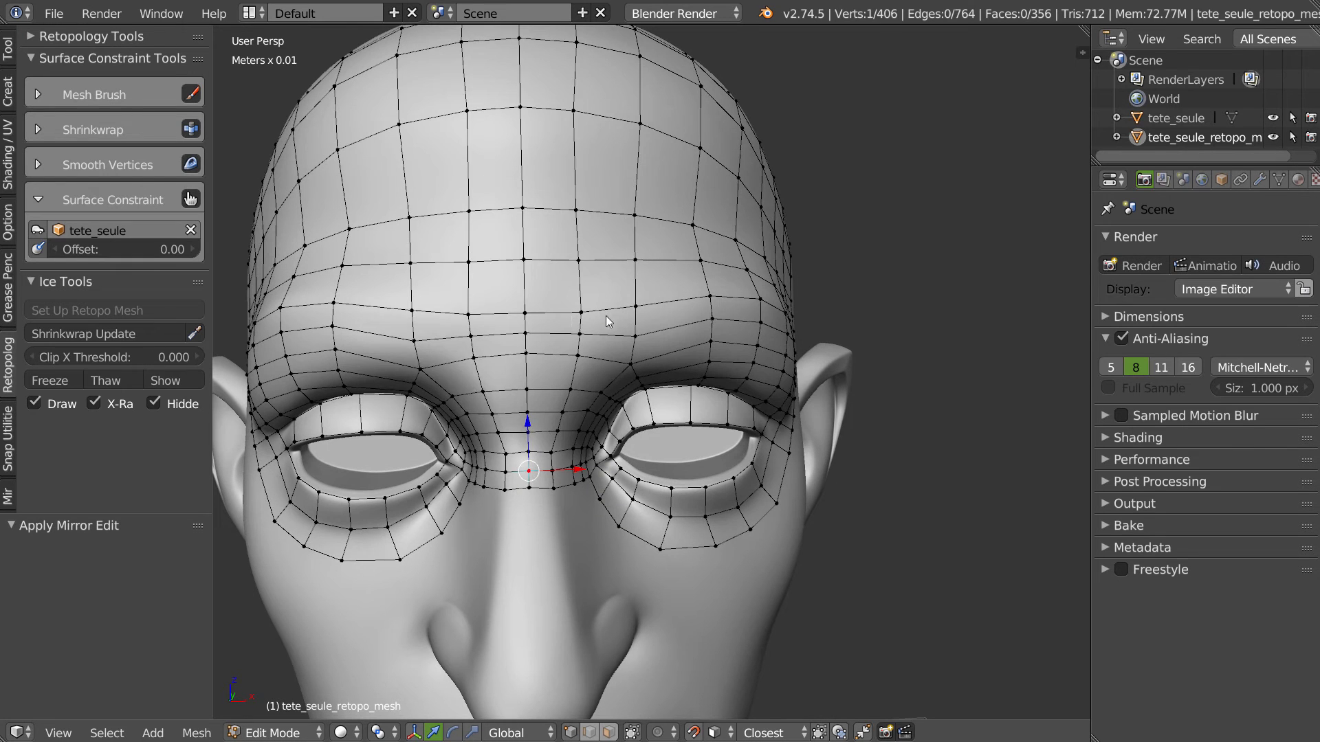
- Smooth the faces over the brow, nose bridge and temple with Mesh Brush, and end the brush
shift+right_click(605, 316)
click(450, 319)
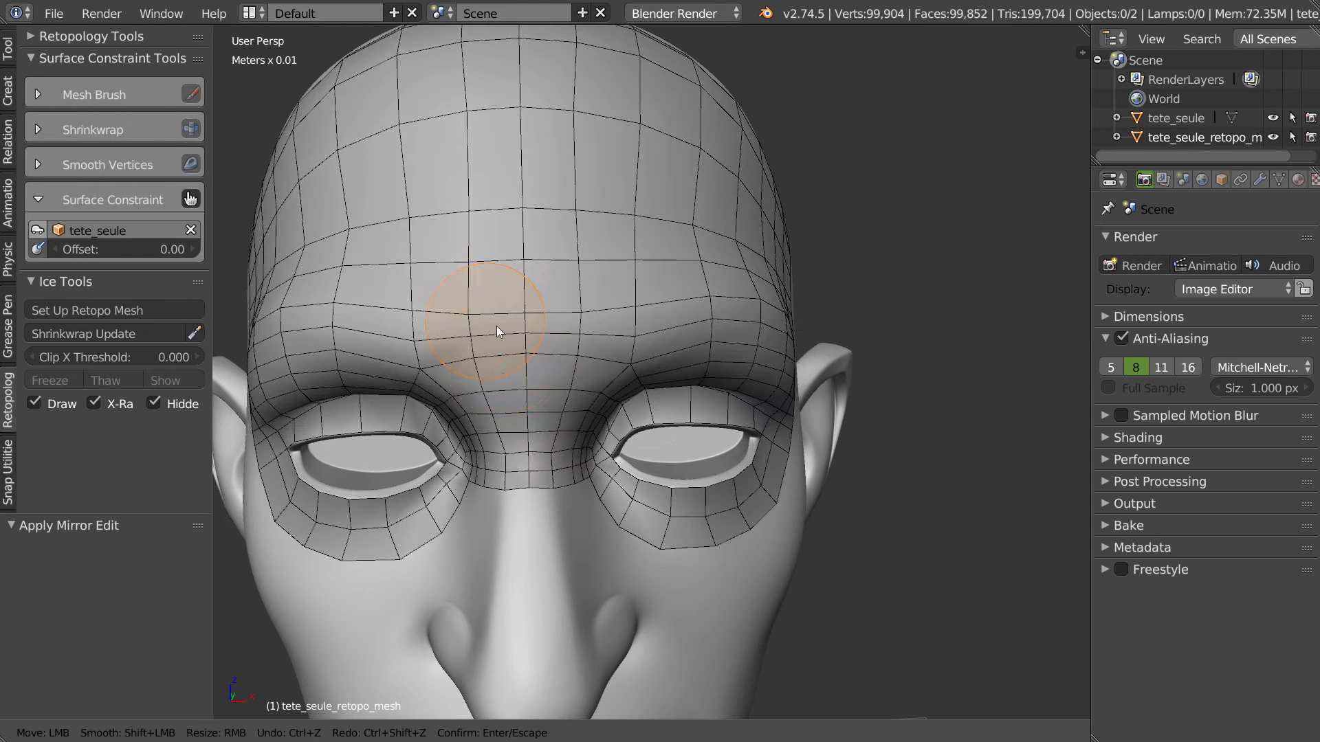
mouse_move(531, 337)
shift+mouse_down()
mouse_move(489, 283)
mouse_move(741, 226)
mouse_move(605, 301)
mouse_move(535, 409)
mouse_move(501, 174)
mouse_move(472, 117)
mouse_move(672, 147)
mouse_move(683, 250)
mouse_move(553, 397)
shift+mouse_up()
middle_drag(742, 265, 603, 280)
scroll(603, 281, down, 3)
mouse_move(704, 222)
shift+mouse_down()
mouse_move(783, 268)
mouse_move(755, 298)
mouse_move(784, 207)
mouse_move(653, 160)
mouse_move(664, 240)
mouse_move(619, 296)
mouse_move(633, 310)
mouse_move(770, 296)
shift+mouse_up()
mouse_move(770, 296)
middle_down()
mouse_move(704, 308)
mouse_move(678, 274)
middle_up()
scroll(677, 274, up, 5)
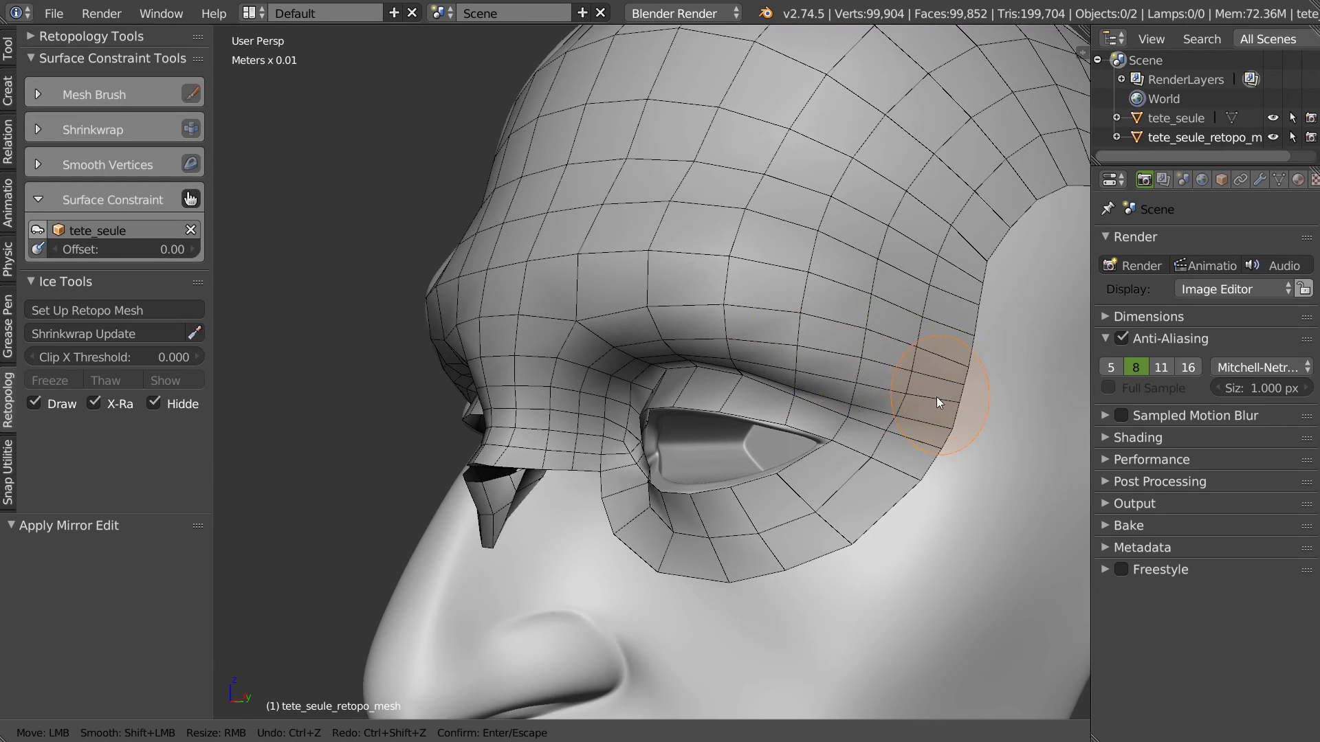
middle_drag(796, 284, 698, 295)
key(Return)
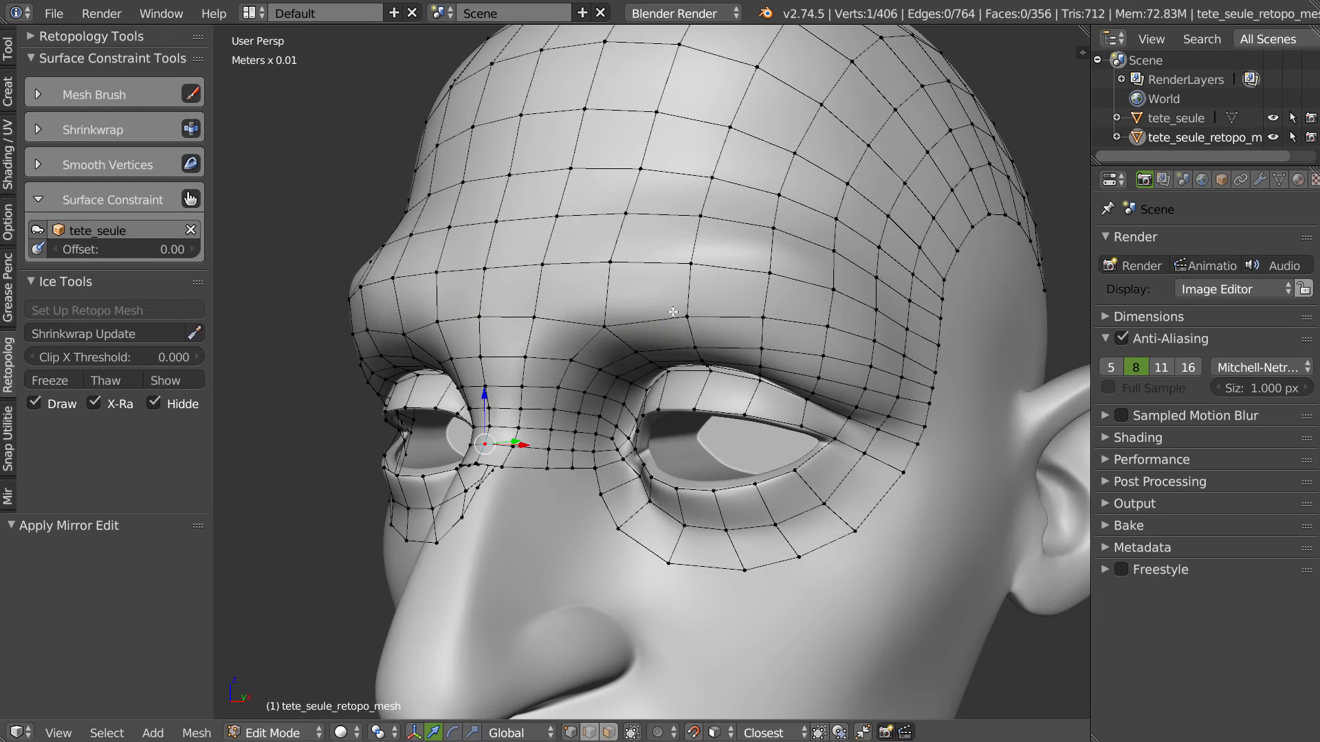
- Add one centred loop cut across the full width of the brow
key(ctrl+r)
click(607, 304)
right_click(619, 301)
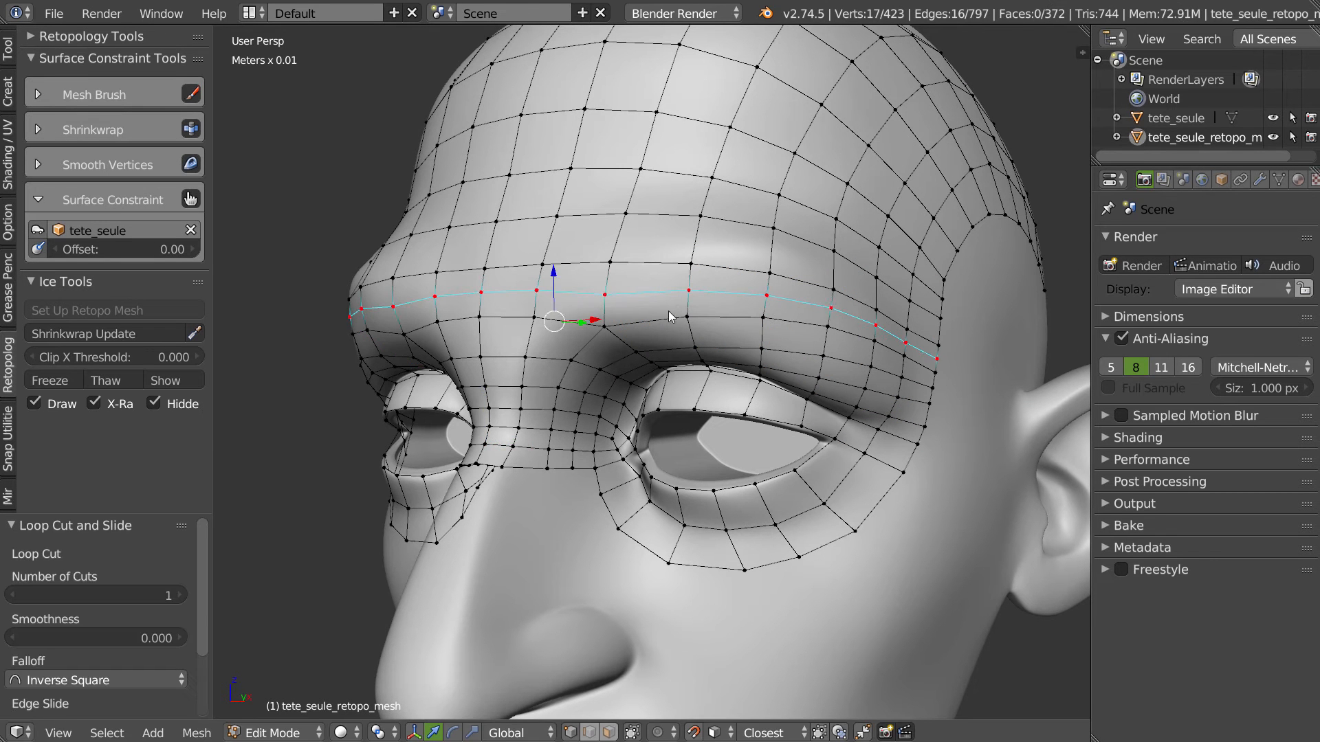
- Smooth the new brow loop out to the temple with Mesh Brush, and end the brush
key(b)
mouse_move(492, 290)
shift+mouse_down()
mouse_move(760, 299)
mouse_move(871, 346)
mouse_move(931, 325)
shift+mouse_up()
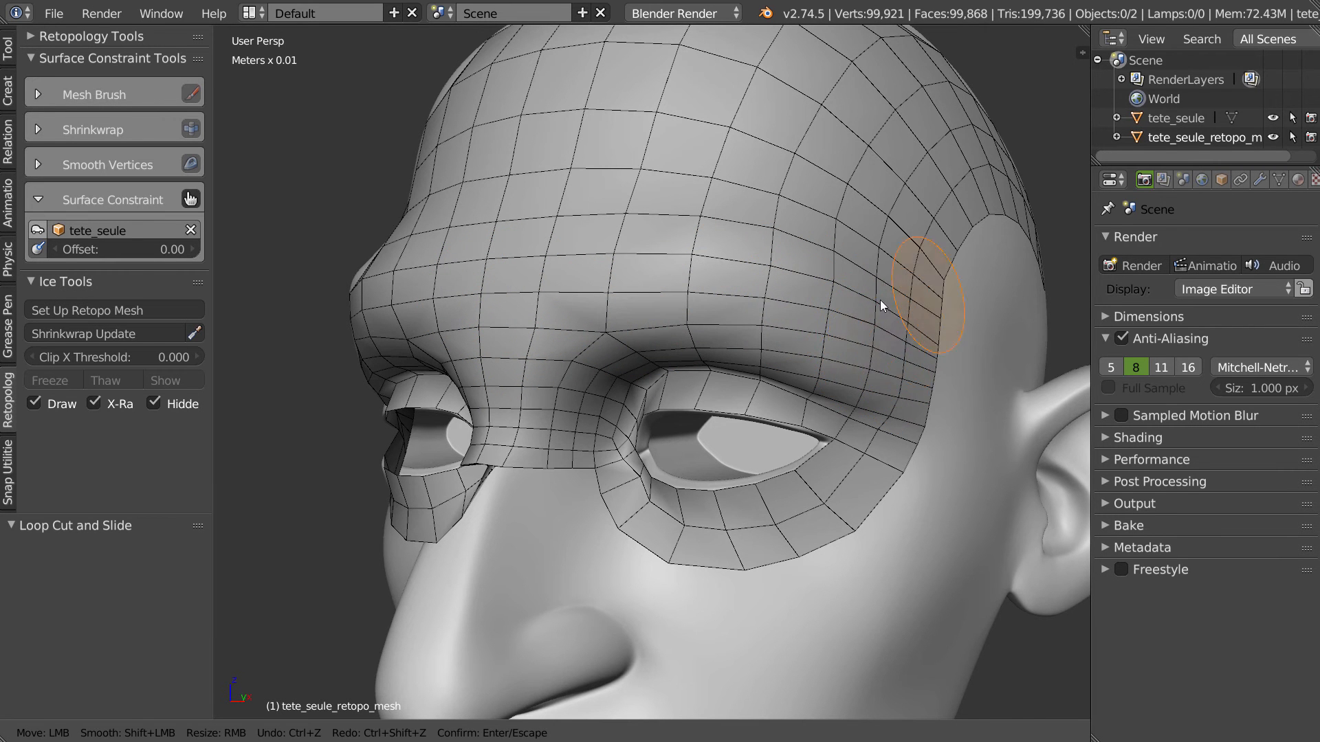
mouse_move(701, 259)
middle_down()
mouse_move(671, 294)
mouse_move(733, 351)
middle_up()
scroll(628, 339, up, 3)
scroll(608, 378, down, 4)
middle_drag(607, 380, 748, 368)
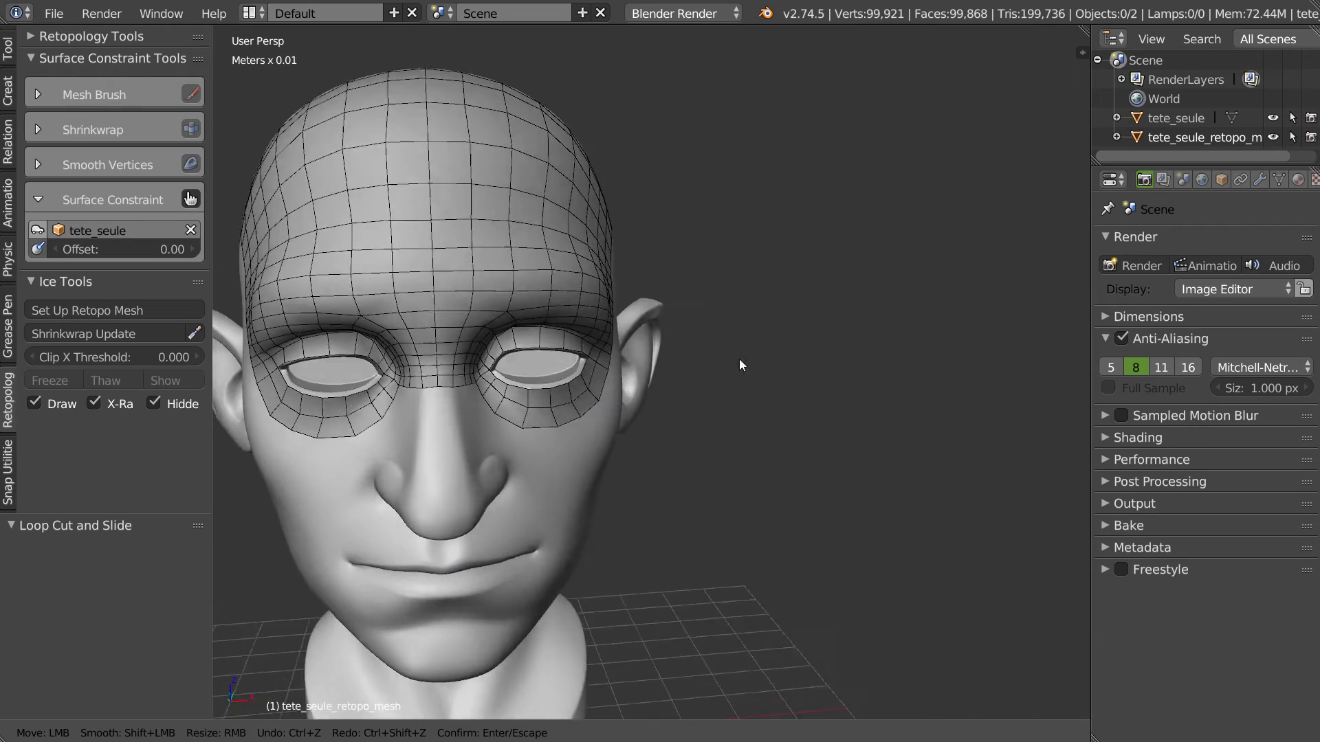
scroll(592, 382, up, 5)
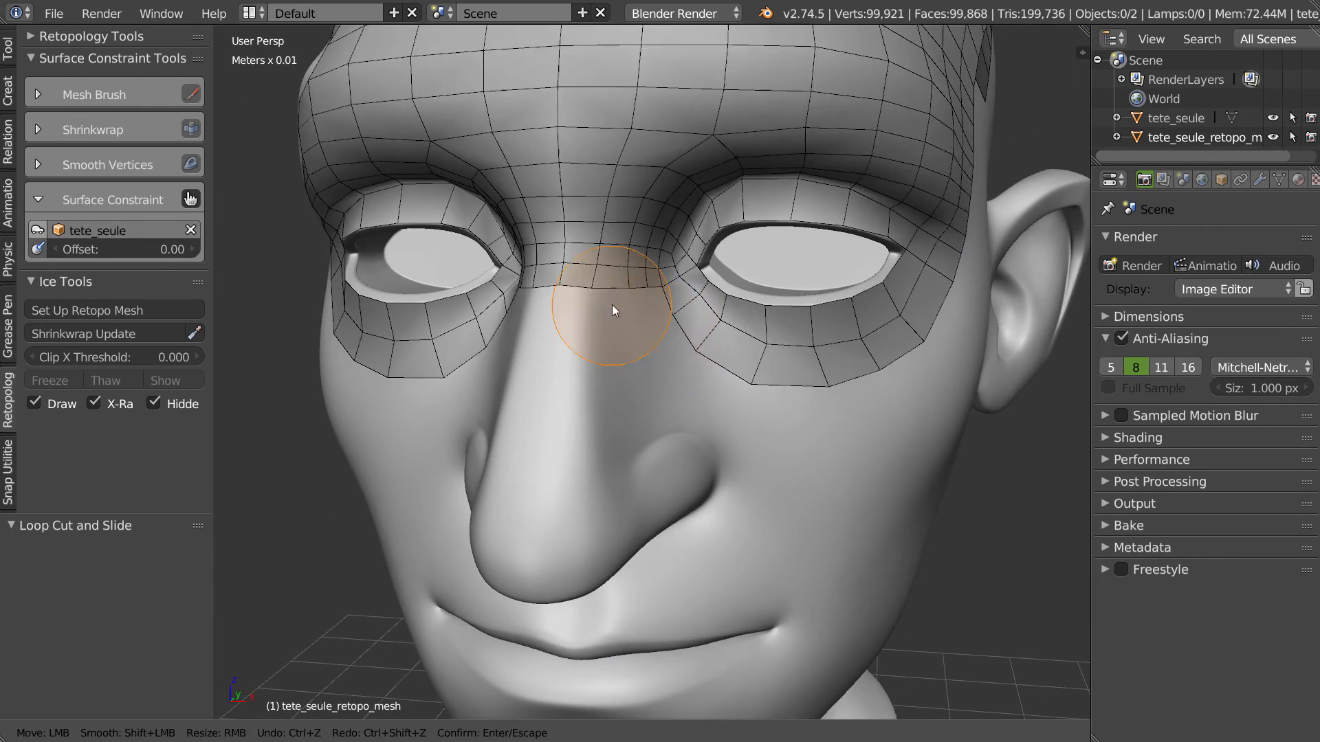
key(Escape)
- Align the centre-line vertices at the nose bridge to X-0 and mirror the mesh again with AutoMirror
middle_drag(611, 290, 605, 307)
right_click(557, 301)
key(g)
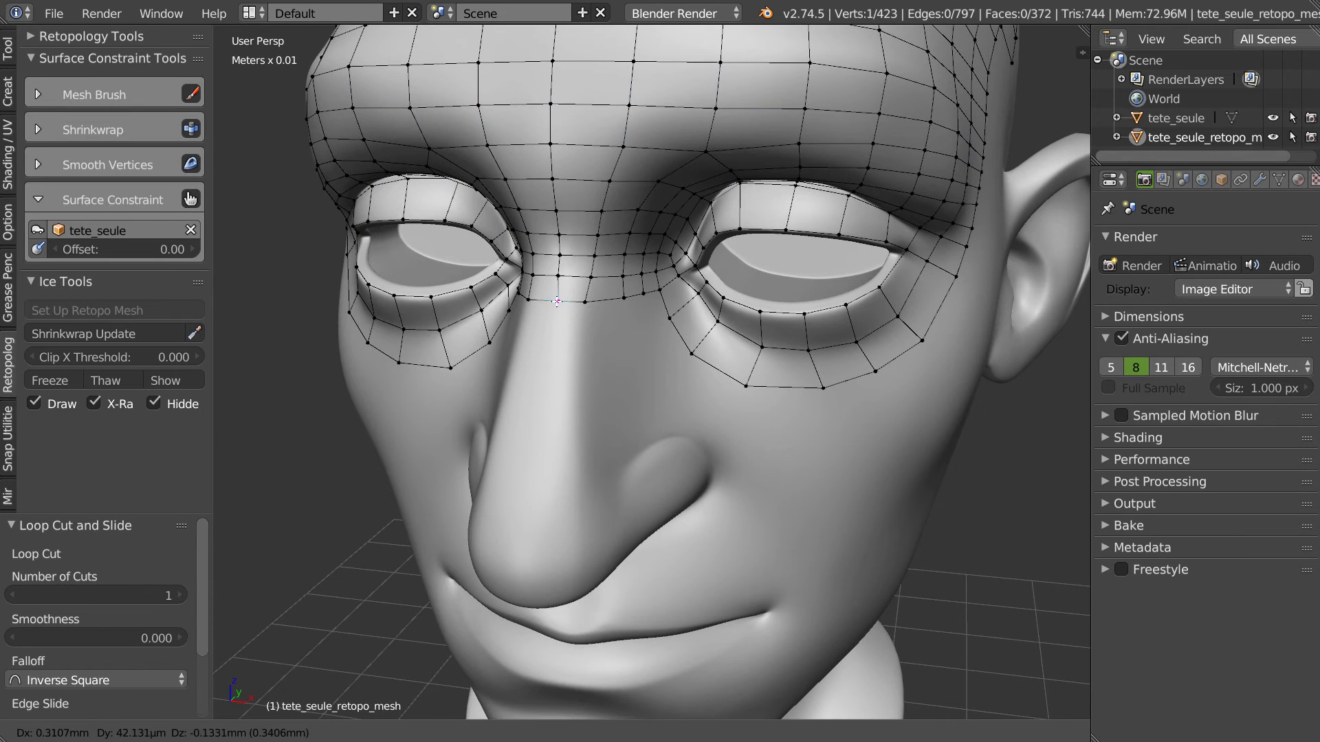
click(608, 325)
alt+click(556, 216)
alt+click(560, 244)
key(alt+x)
click(491, 203)
right_click(579, 263)
click(469, 181)
- Draw rows of quads from the nose bridge's lower edge down to the top of the nostril with Poly Loop
middle_drag(554, 325, 580, 287)
click(569, 264)
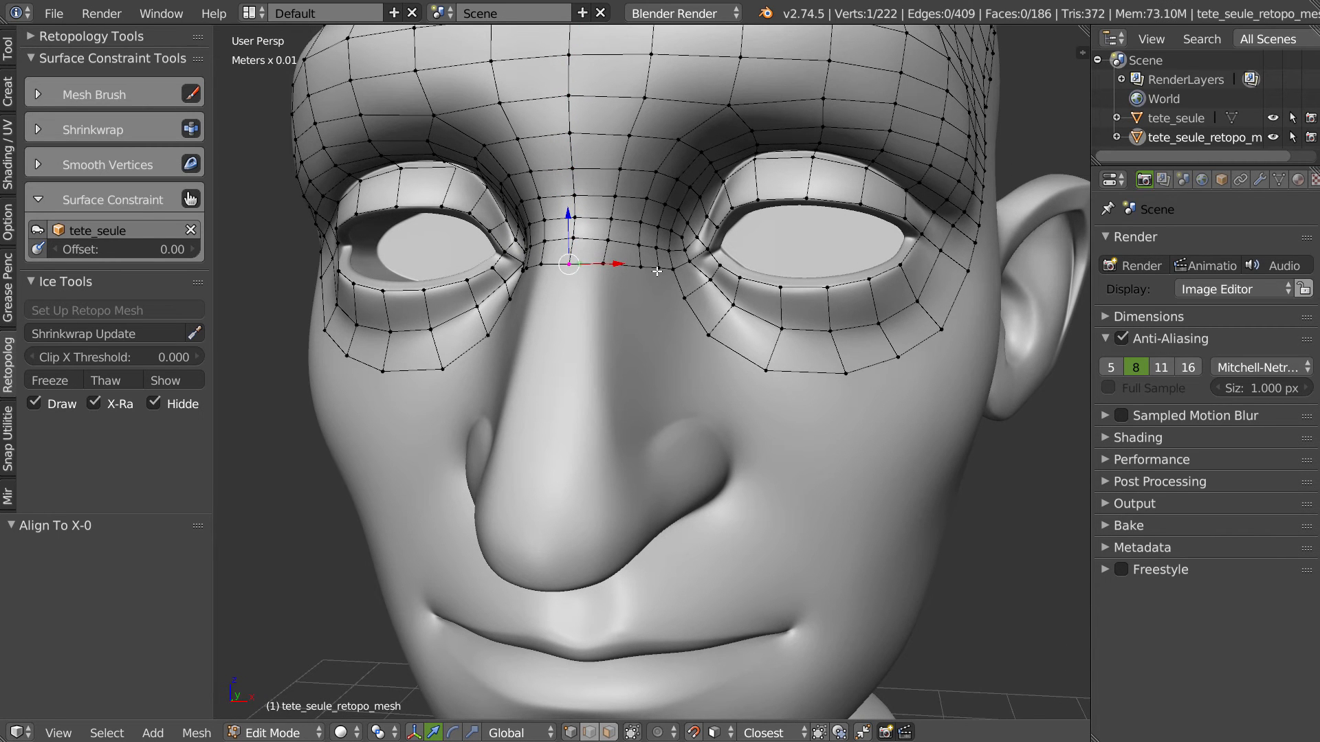
ctrl+click(658, 270)
middle_drag(619, 312, 592, 324)
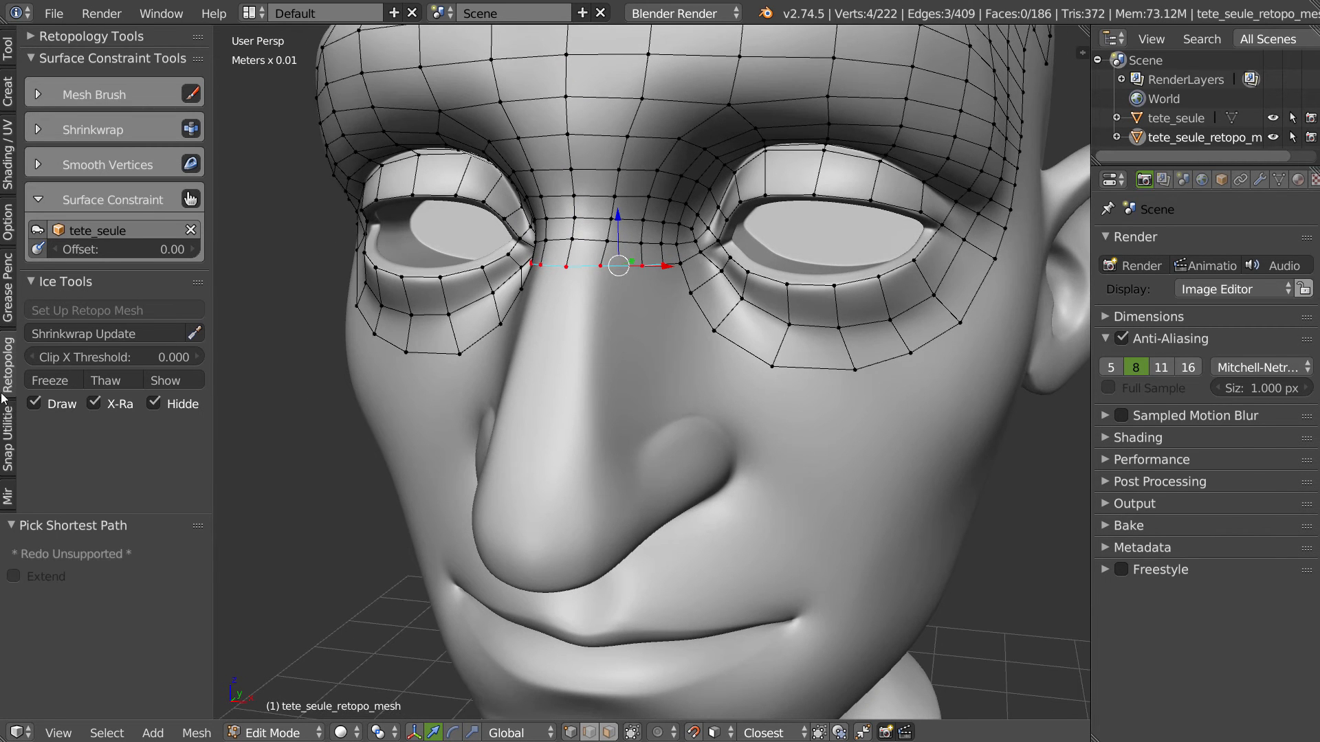
click(9, 496)
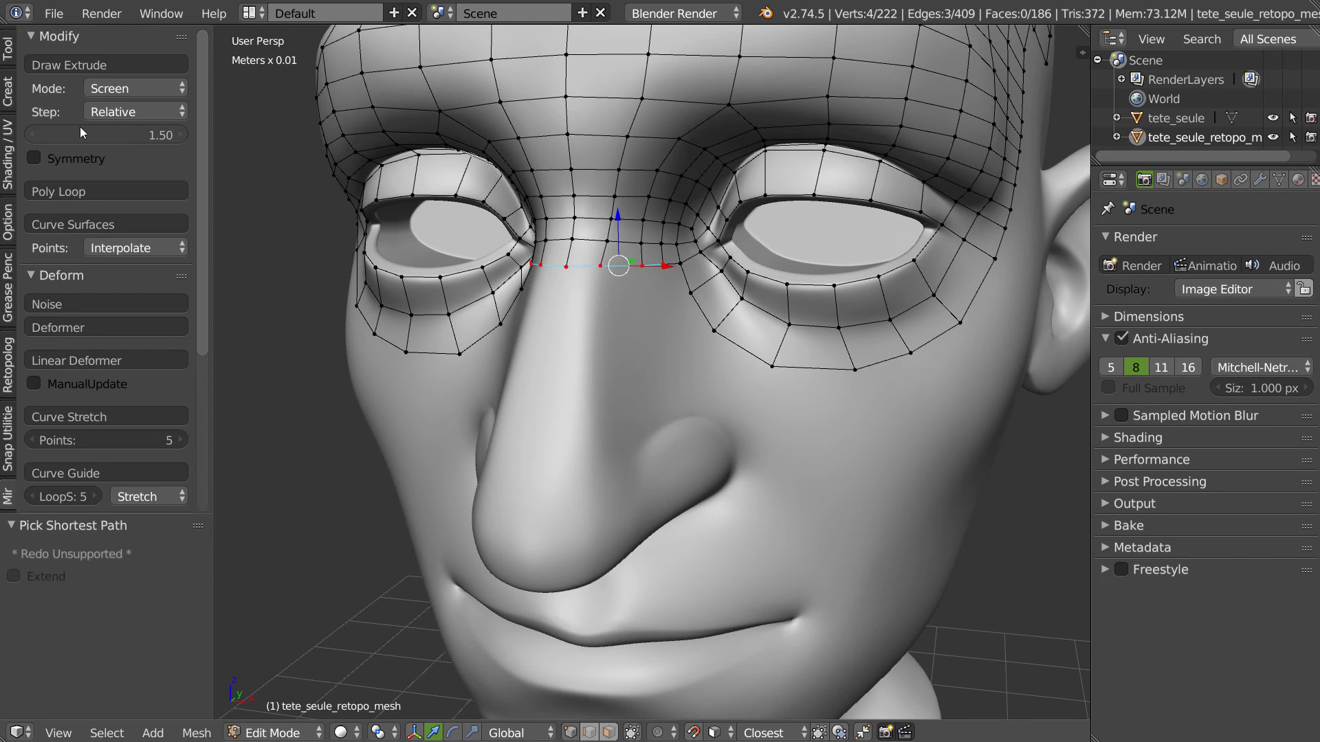
click(76, 191)
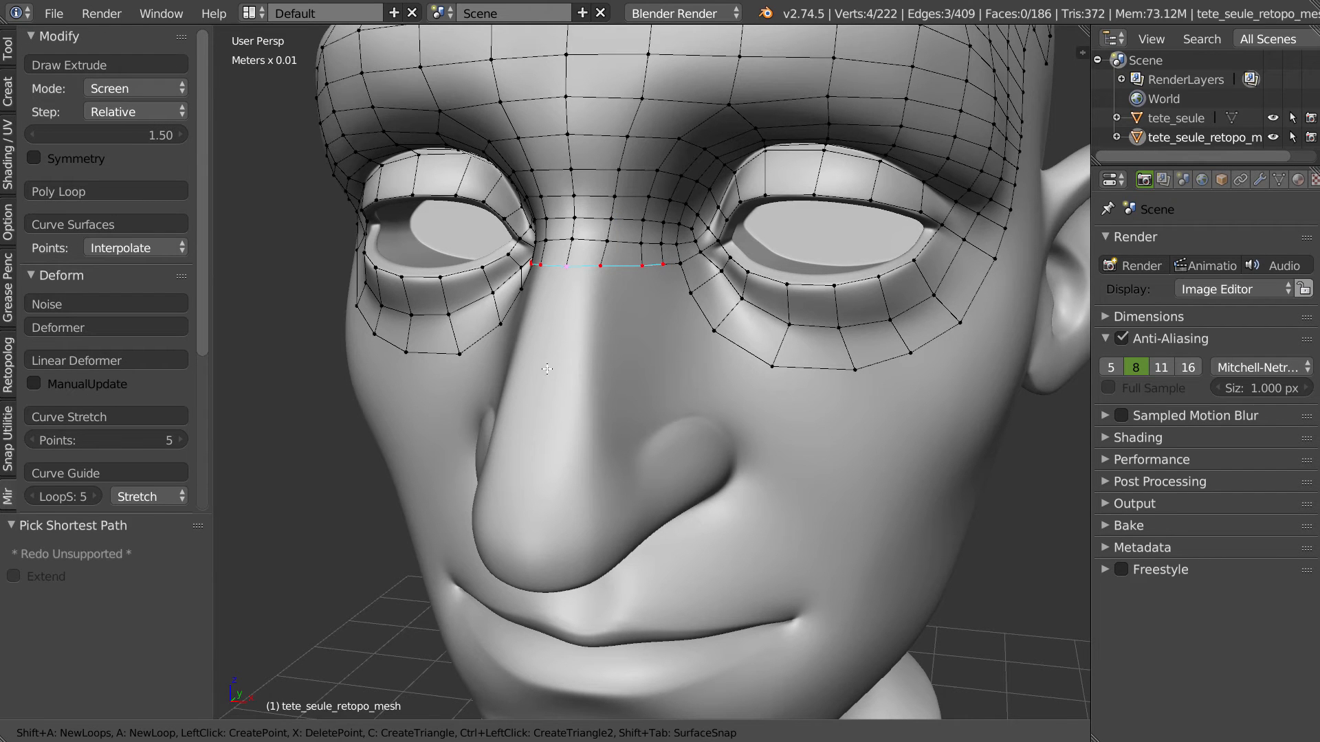
click(593, 356)
middle_drag(592, 356, 577, 453)
click(646, 348)
click(582, 437)
click(509, 521)
click(575, 495)
middle_drag(622, 446, 560, 439)
key(Escape)
- Align the new nose centre line to X-0 and reposition the vertices along the nose tip and the top of the nostril
alt+right_click(530, 449)
key(alt+x)
right_drag(400, 505, 452, 410)
right_drag(413, 423, 420, 411)
right_drag(550, 414, 602, 424)
right_click(606, 407)
middle_drag(604, 428, 600, 415)
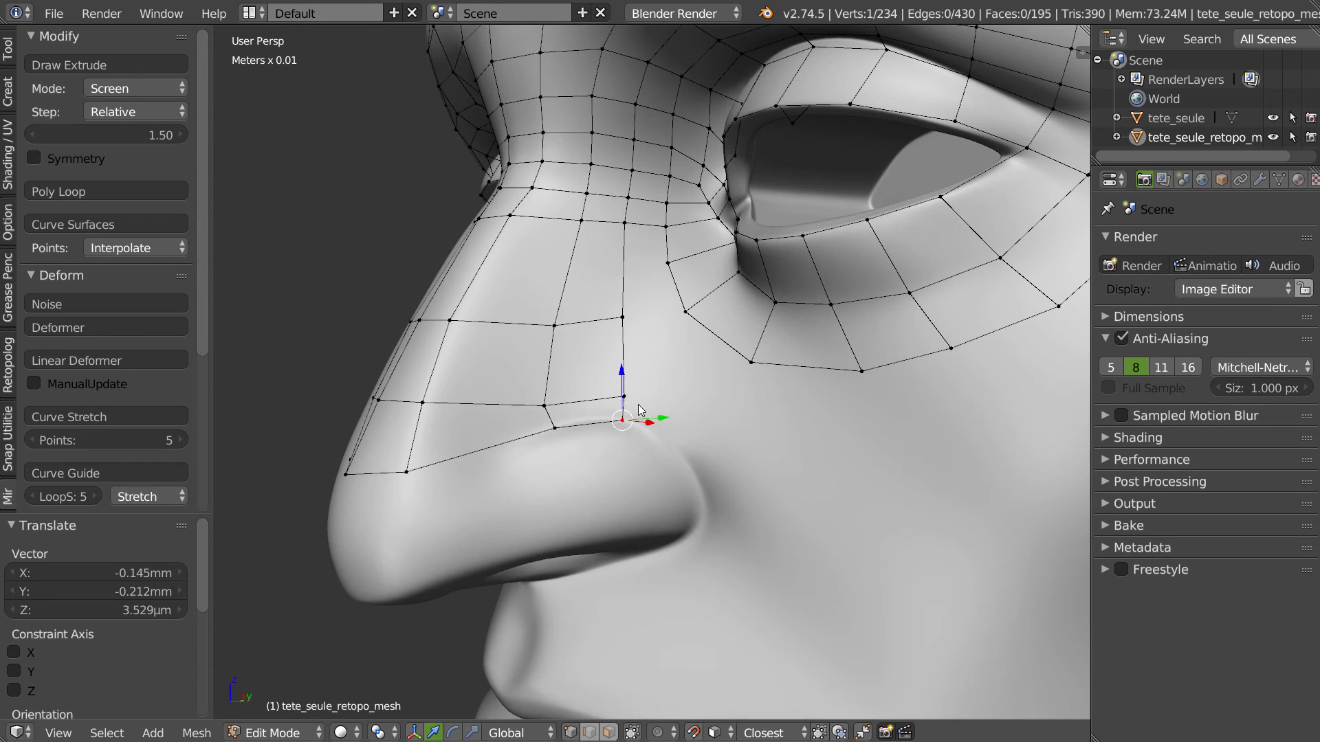
- Extrude a one-quad-wide strip around the nostril wing and back under the nose, aligning its end to X-0
ctrl+click(672, 432)
ctrl+click(716, 484)
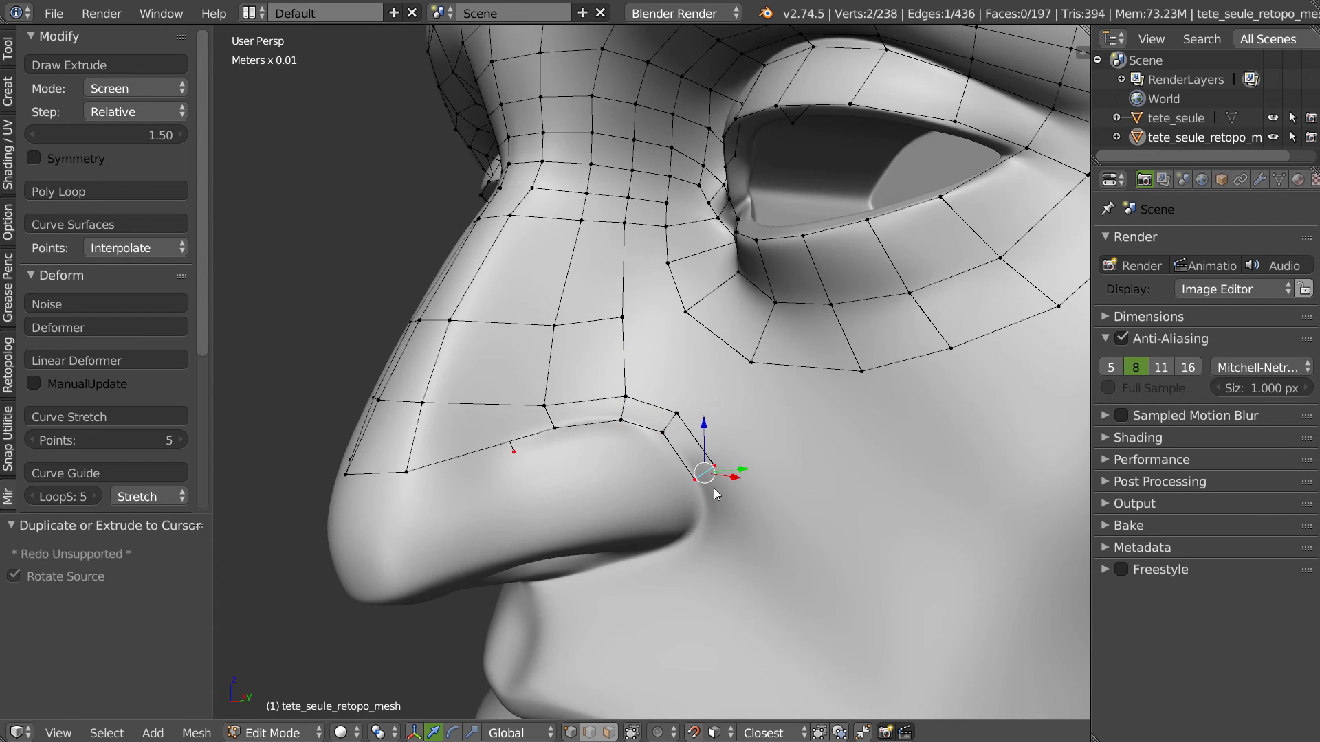
ctrl+click(713, 521)
middle_drag(712, 522, 674, 523)
ctrl+click(680, 560)
ctrl+click(616, 581)
ctrl+click(548, 609)
ctrl+click(504, 616)
key(alt+x)
middle_drag(667, 459, 630, 469)
- Add one centred loop cut across the upper nose and fill the faces between the nose side and the inner eye ring
middle_drag(656, 258, 555, 267)
key(ctrl+r)
click(553, 268)
right_click(563, 267)
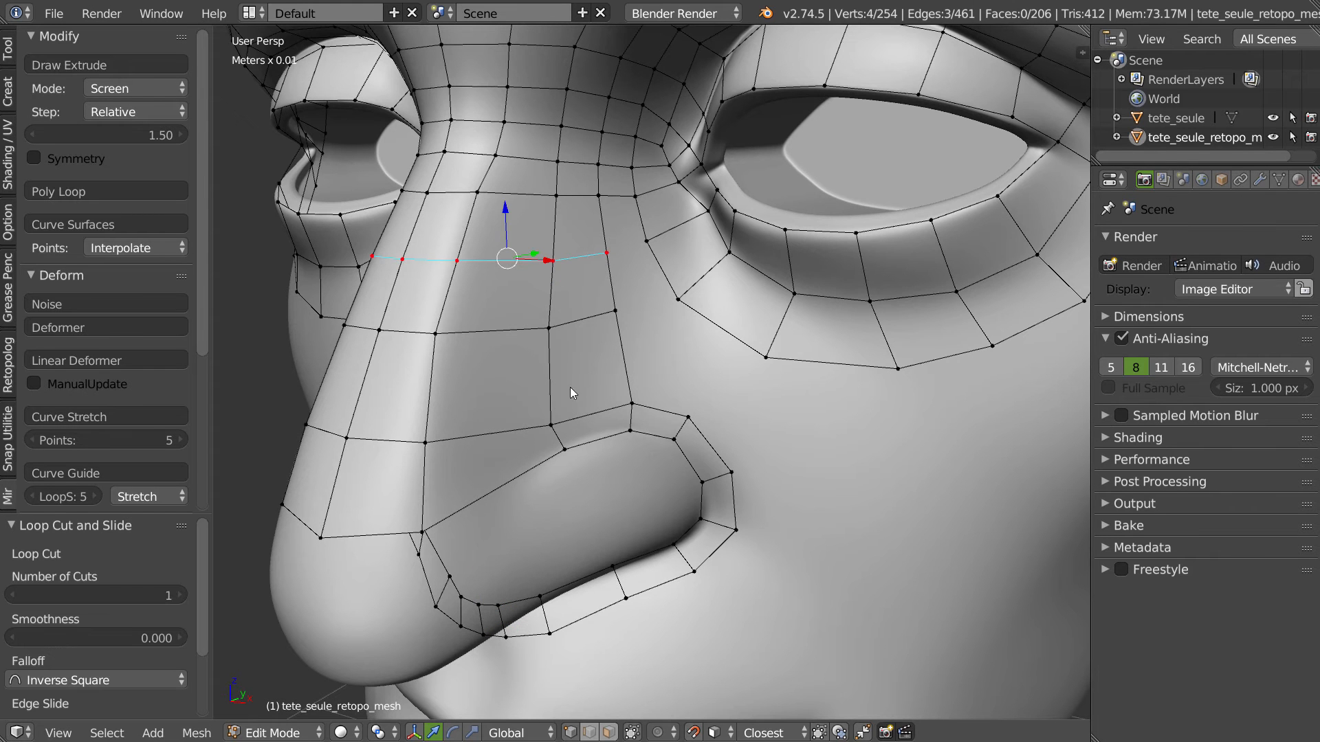
right_click(601, 198)
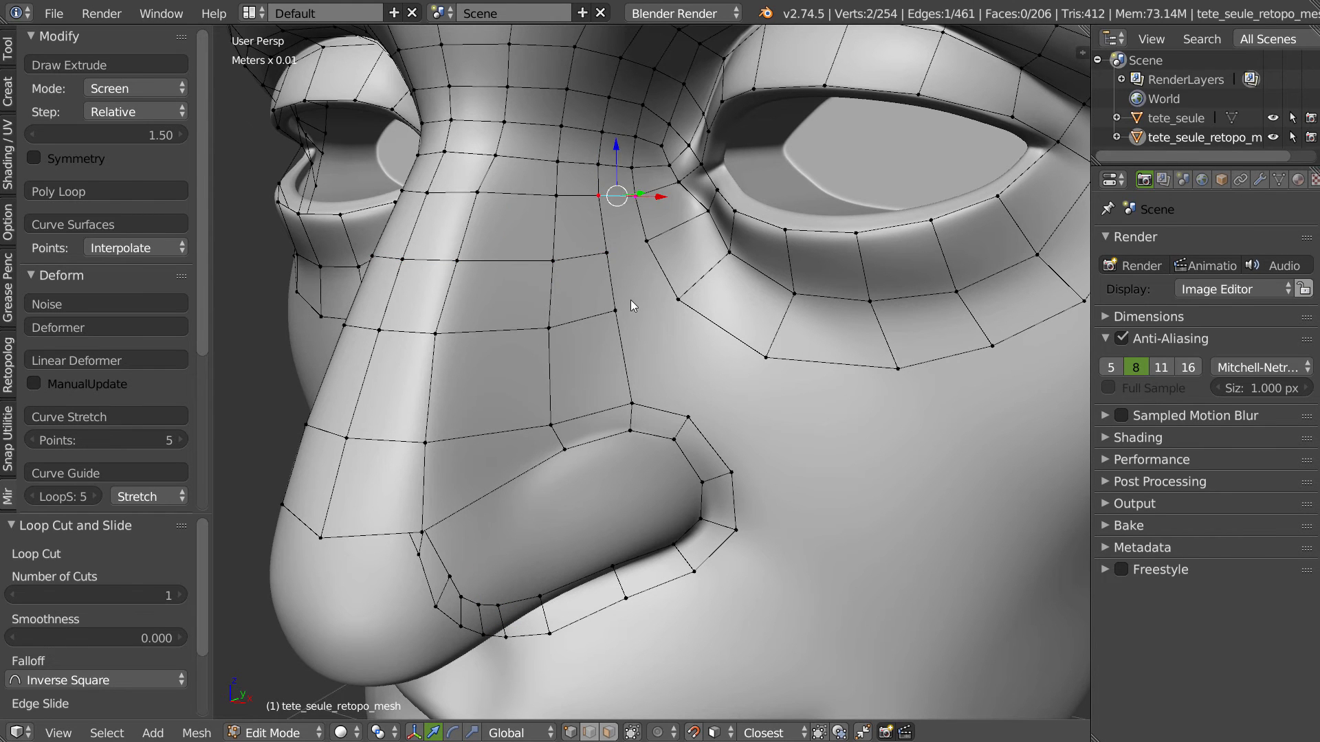
key(f)
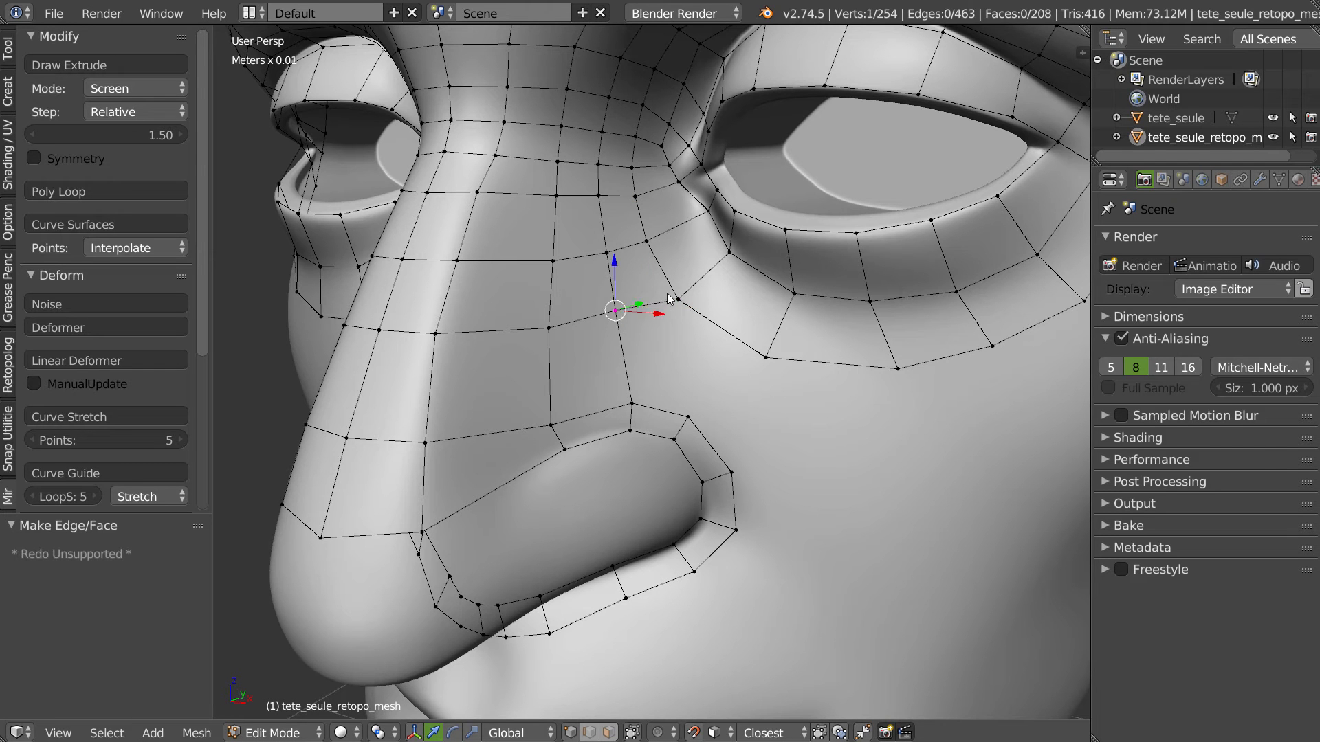
scroll(685, 312, up, 2)
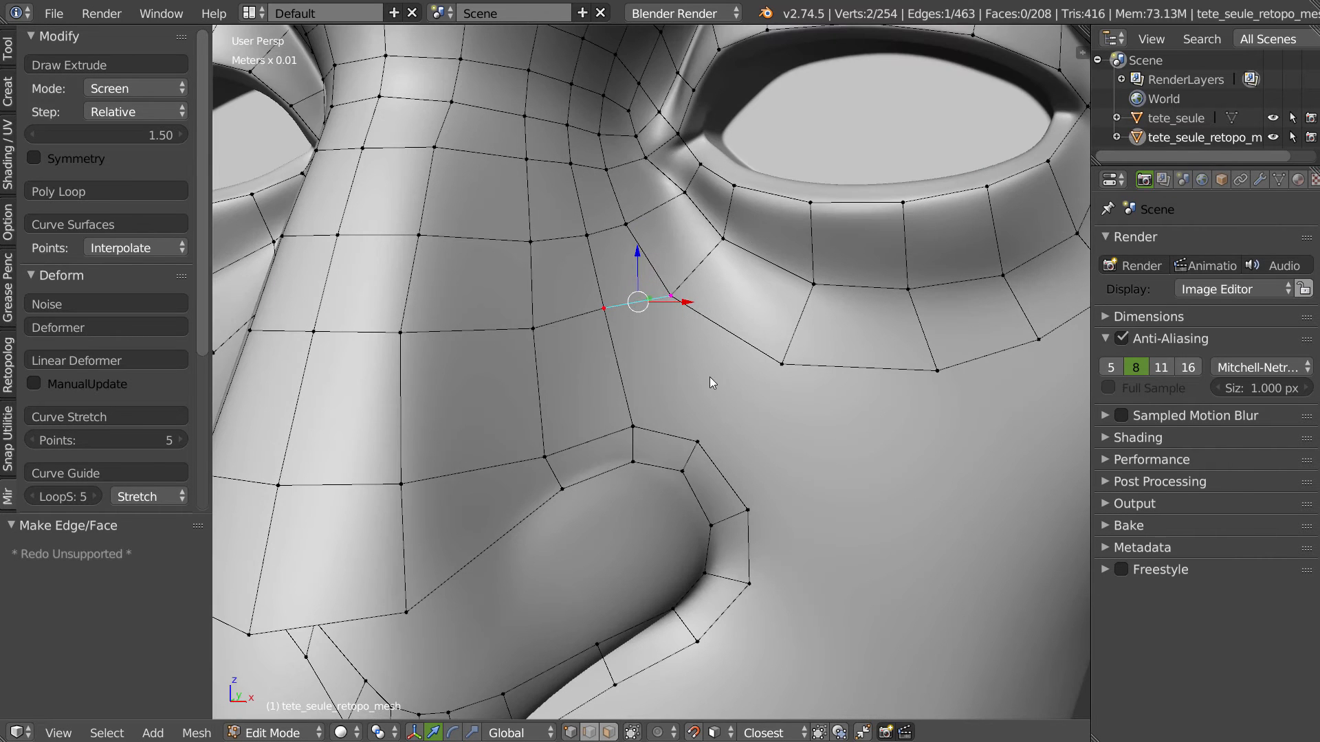
- Add a loop cut through the lower eyelid ring near the inner corner and space its neighbouring vertices evenly
key(ctrl+r)
click(766, 226)
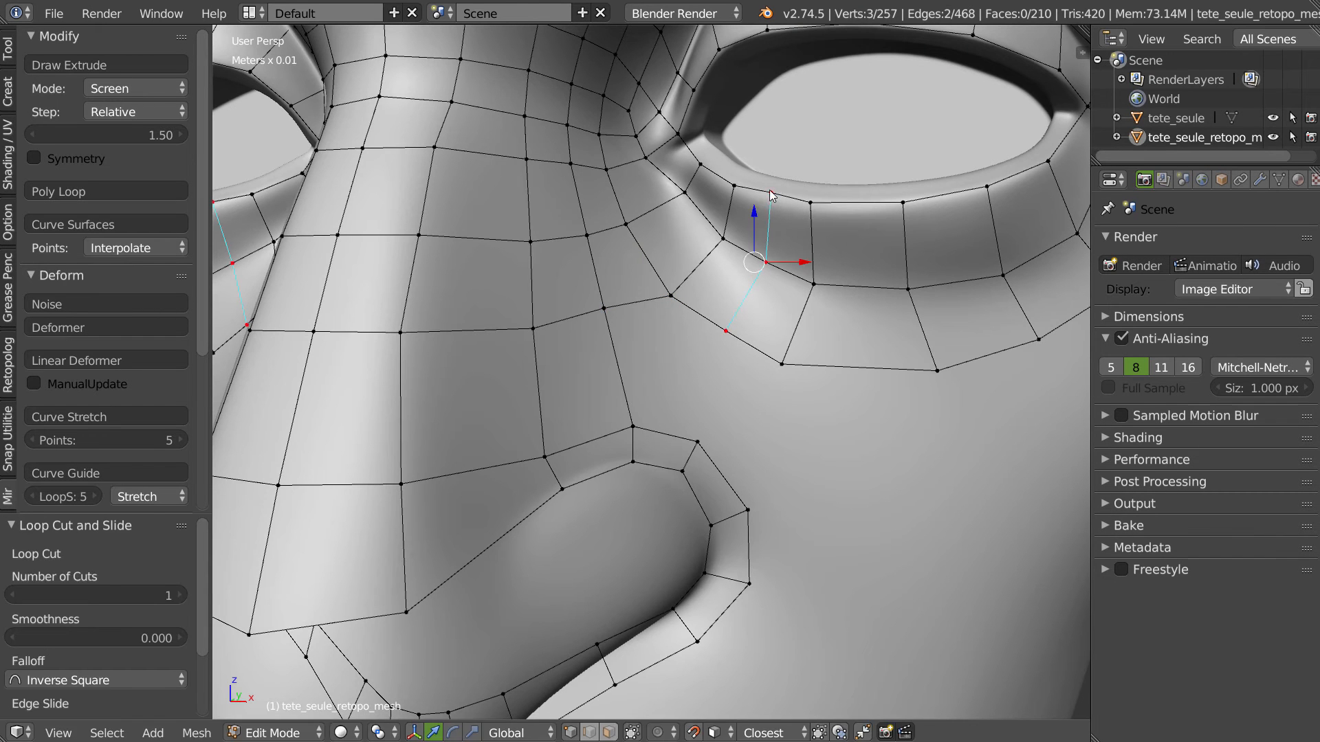
right_drag(767, 198, 767, 200)
right_drag(765, 262, 714, 228)
right_drag(671, 295, 661, 266)
right_drag(740, 184, 734, 184)
right_drag(804, 206, 823, 215)
right_drag(814, 284, 827, 284)
right_drag(782, 364, 814, 368)
- Fill the face joining the nose side to the lower eyelid ring and adjust its outer corner vertex
right_click(622, 308)
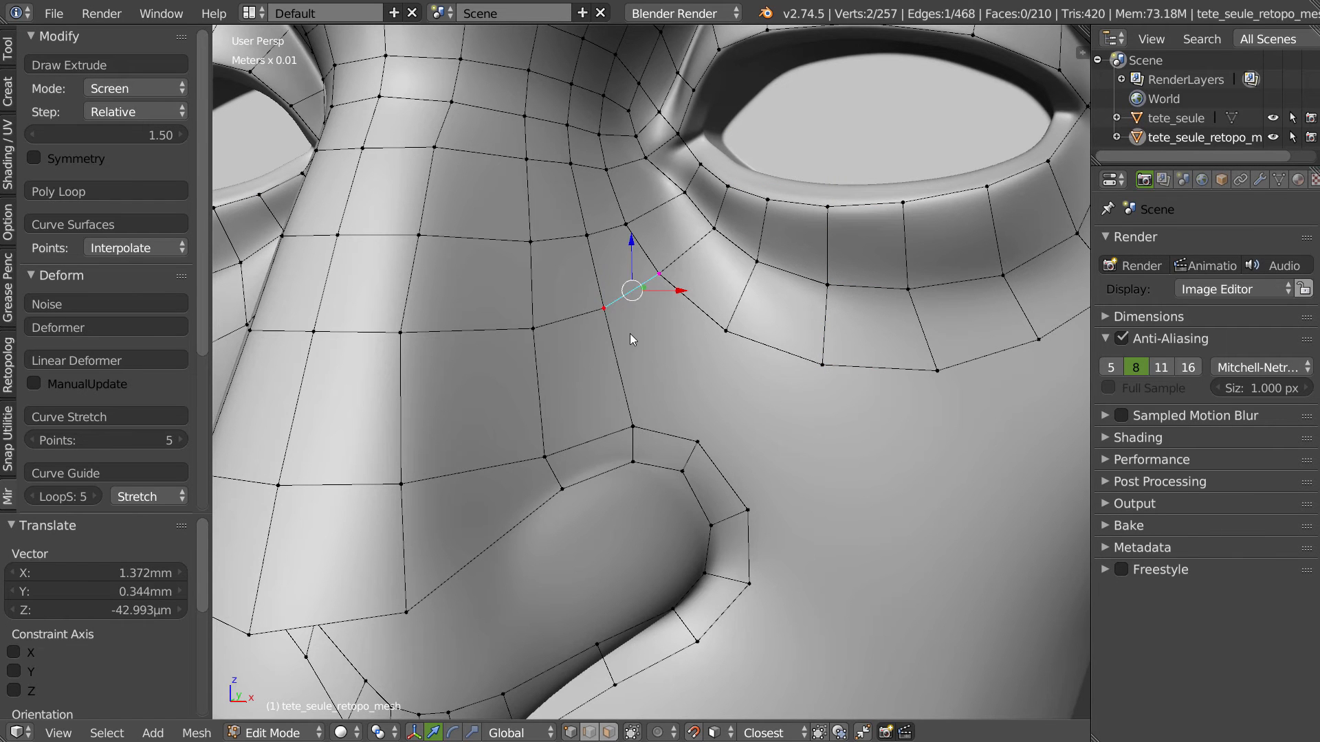
key(f)
mouse_move(739, 387)
middle_down()
mouse_move(658, 394)
mouse_move(735, 381)
middle_up()
right_drag(729, 334, 721, 324)
middle_drag(722, 328, 609, 303)
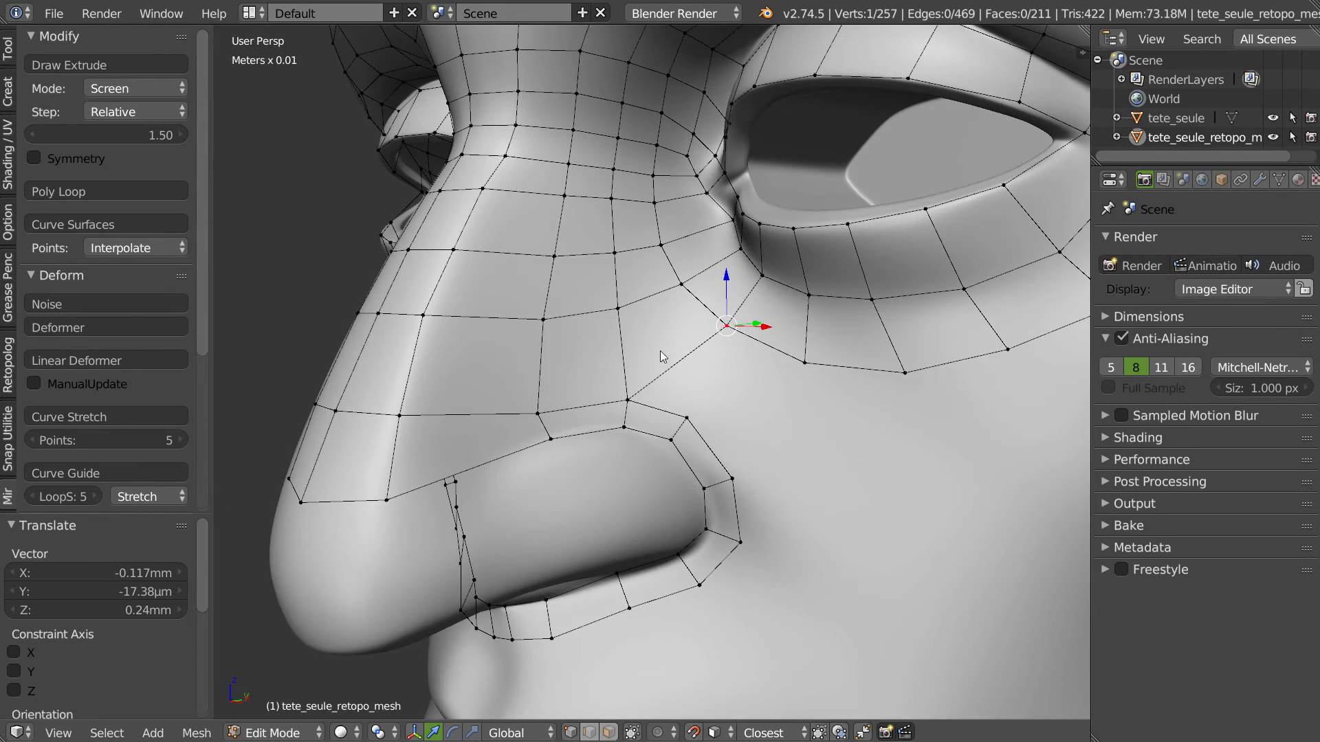
middle_drag(477, 361, 534, 352)
- Add two lengthwise loop cuts beside the centre line, running over the forehead and down the nose
shift+middle_drag(639, 79, 535, 446)
scroll(562, 333, down, 3)
key(ctrl+r)
click(507, 446)
click(507, 445)
middle_drag(501, 350, 512, 455)
key(ctrl+r)
click(475, 513)
click(475, 513)
- Smooth the faces over the nose, brow and forehead with Mesh Brush, and end the brush
shift+right_click(557, 393)
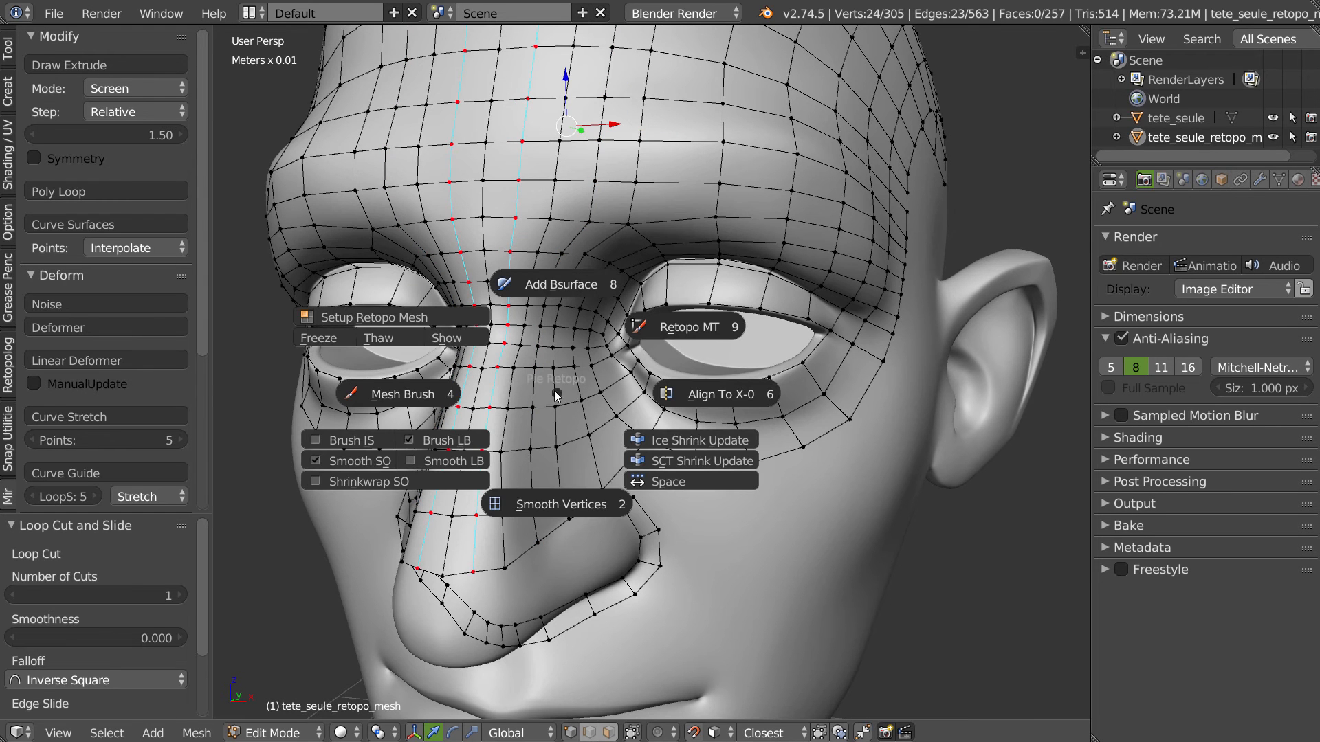
click(405, 396)
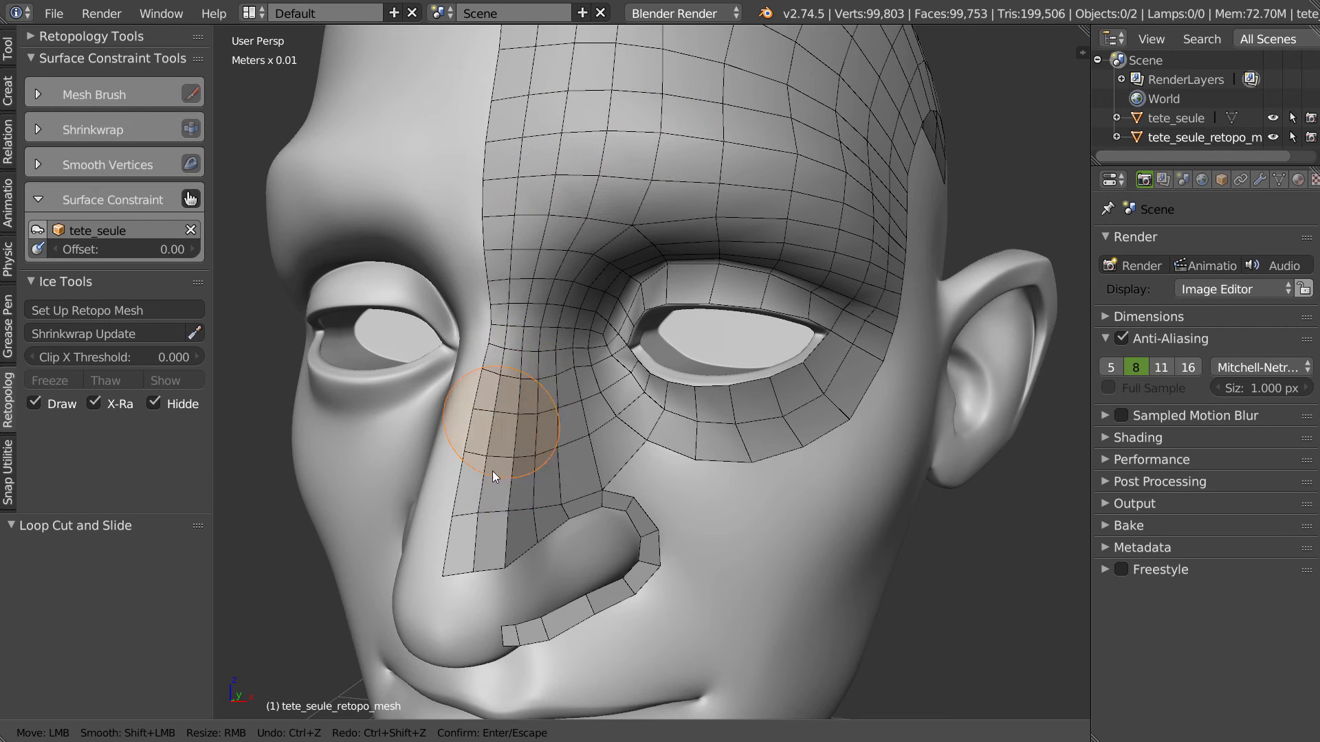
shift+middle_drag(596, 211, 568, 361)
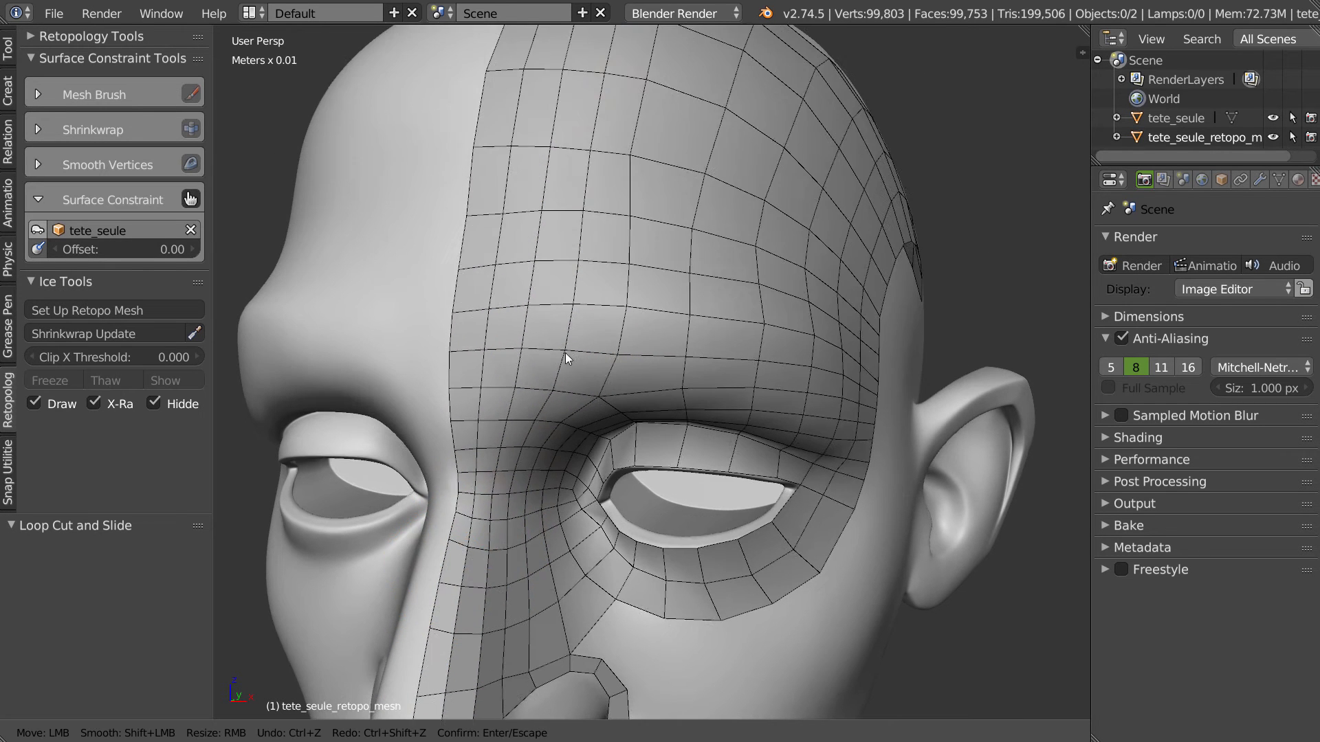
mouse_move(739, 52)
shift+middle_down()
mouse_move(693, 232)
mouse_move(681, 224)
shift+middle_up()
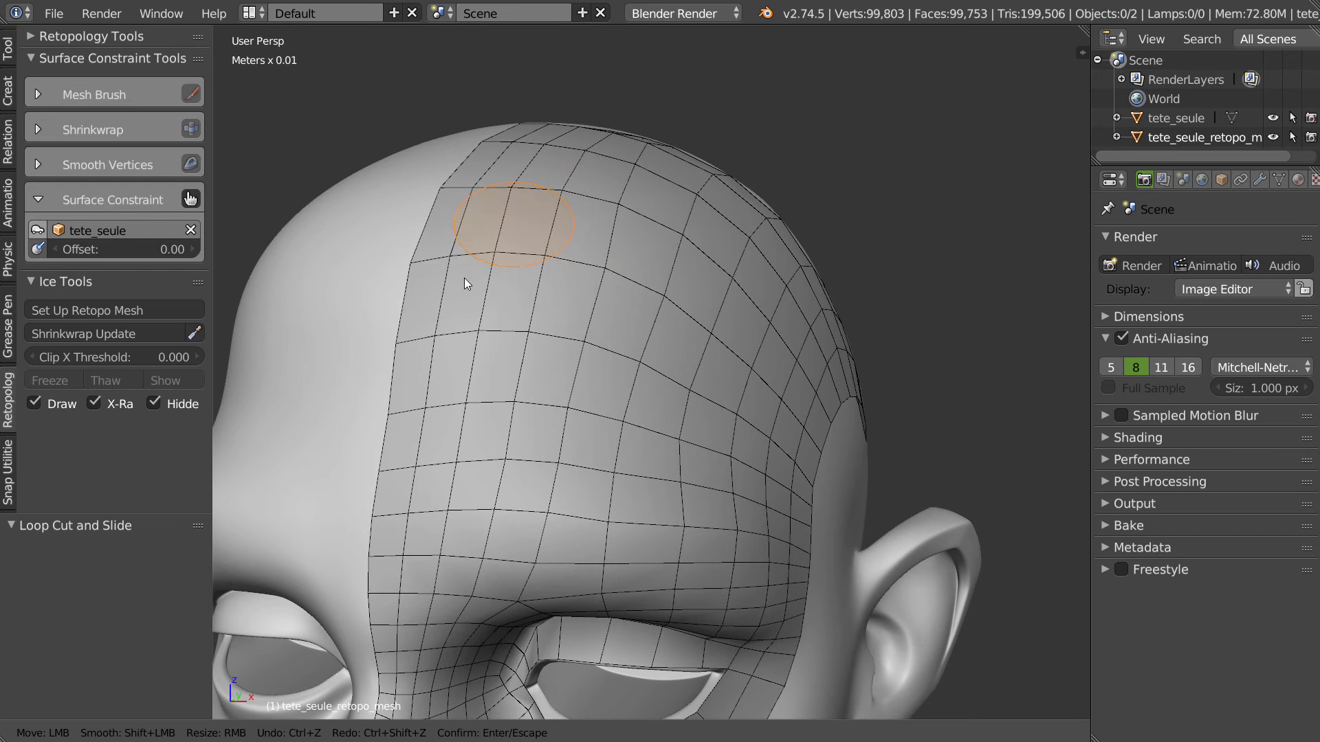
scroll(642, 315, down, 2)
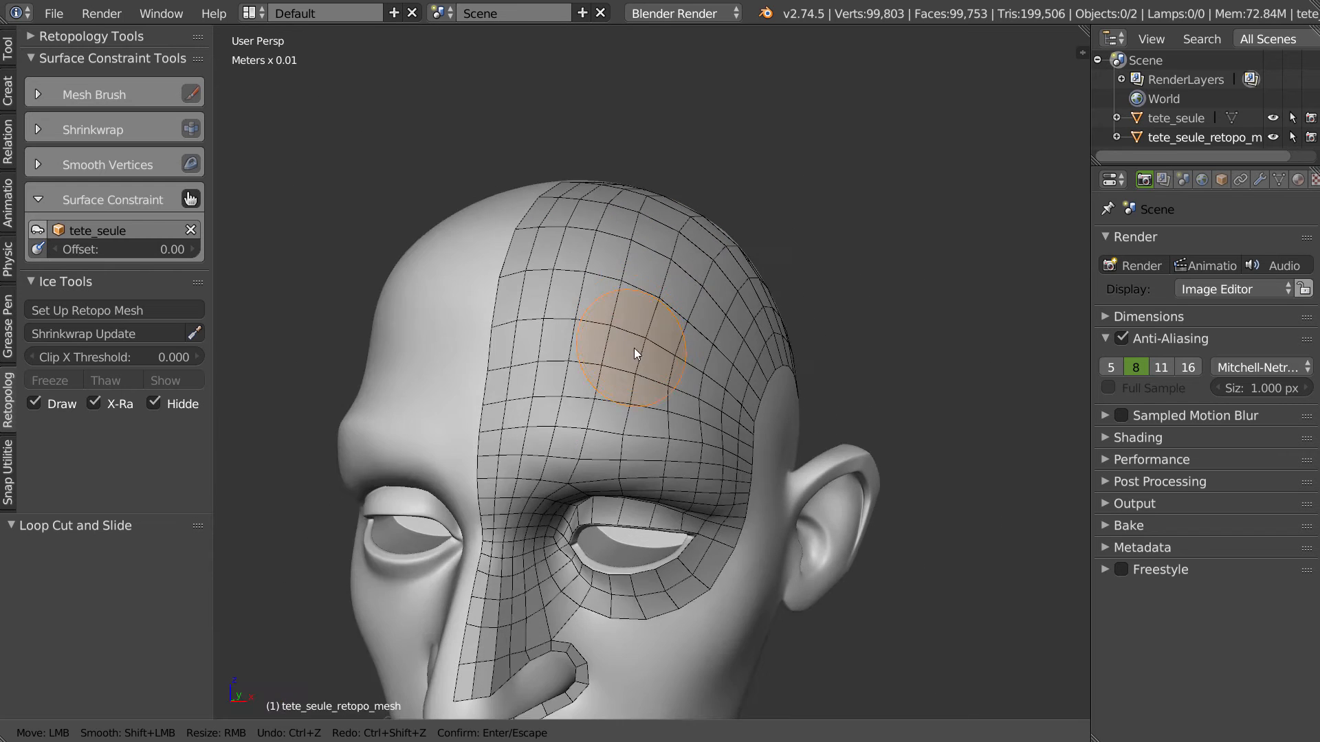
key(Escape)
- Apply the Mirror modifier to the retopo mesh and smooth the forehead with Mesh Brush
right_click(611, 323)
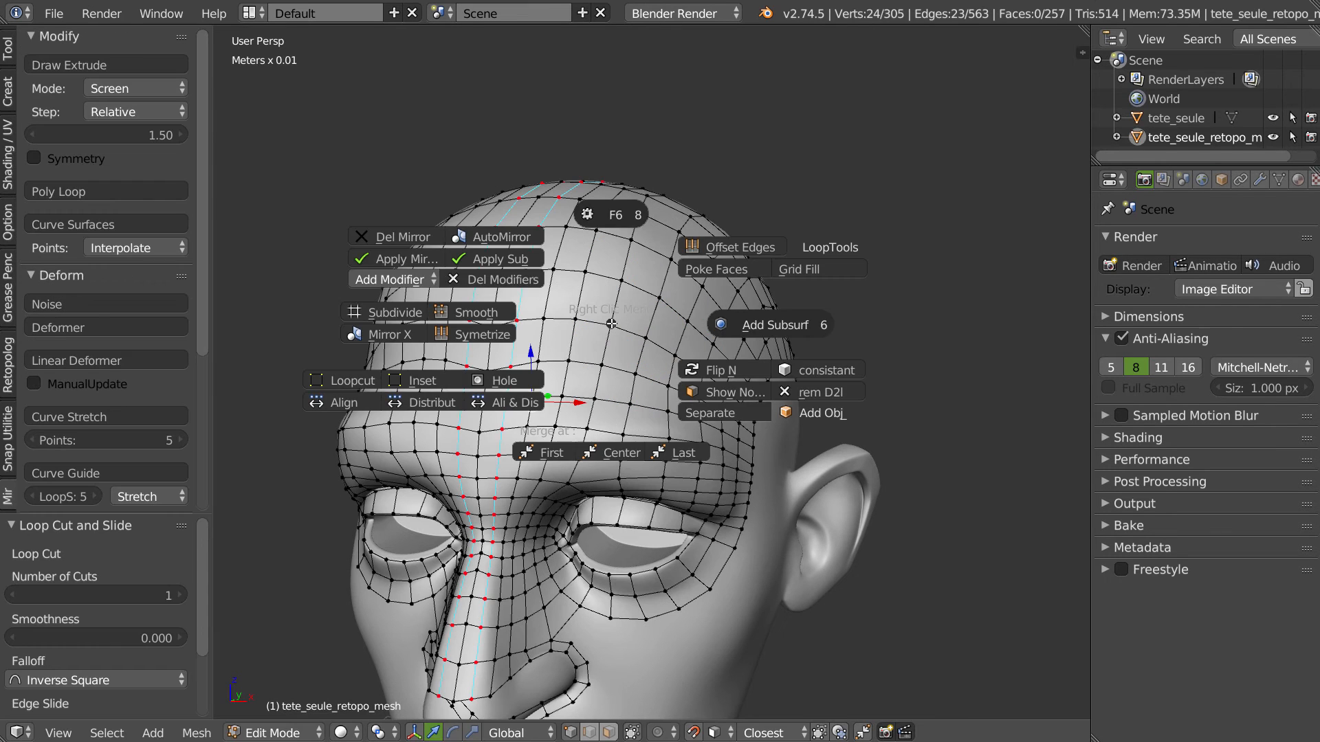
click(404, 262)
key(b)
mouse_move(510, 247)
shift+mouse_down()
mouse_move(485, 287)
mouse_move(515, 390)
mouse_move(474, 646)
mouse_move(505, 427)
mouse_move(638, 240)
mouse_move(550, 397)
mouse_move(489, 318)
mouse_move(692, 313)
shift+mouse_up()
middle_drag(701, 315, 577, 303)
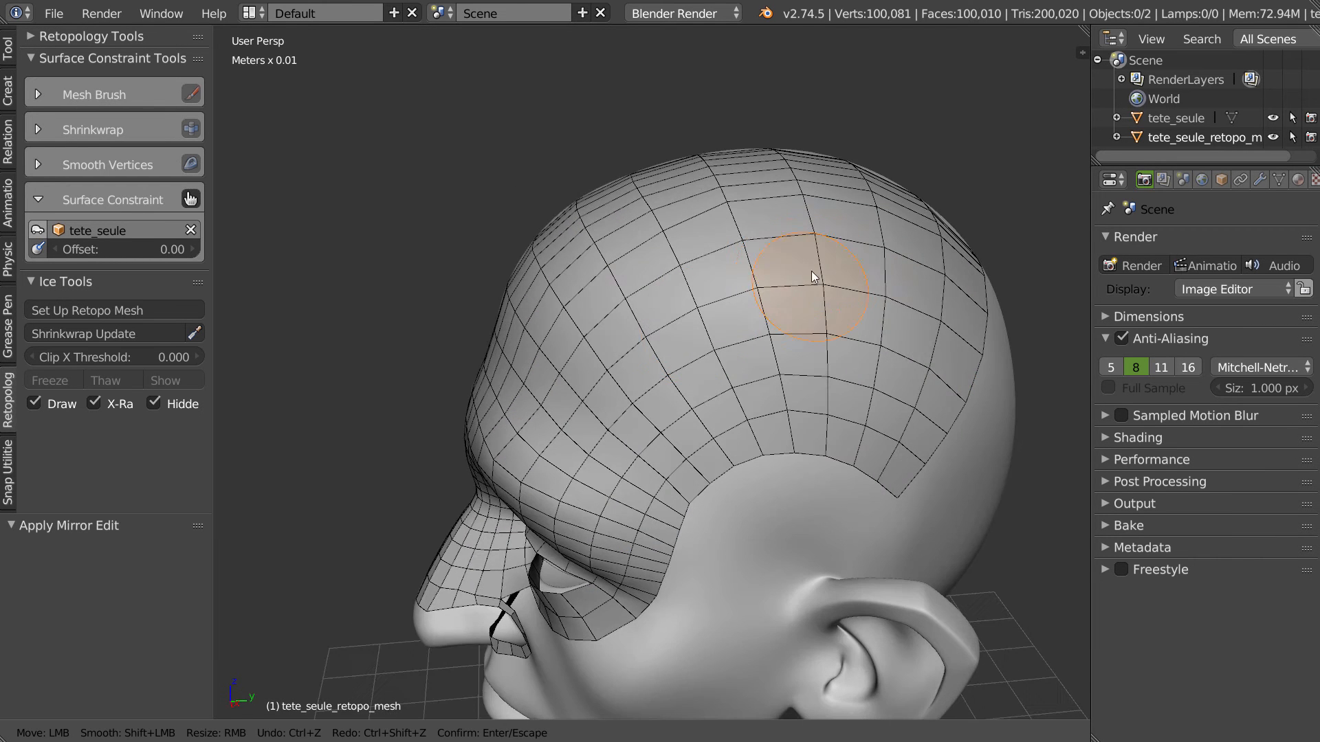
scroll(813, 300, down, 3)
middle_drag(813, 300, 784, 297)
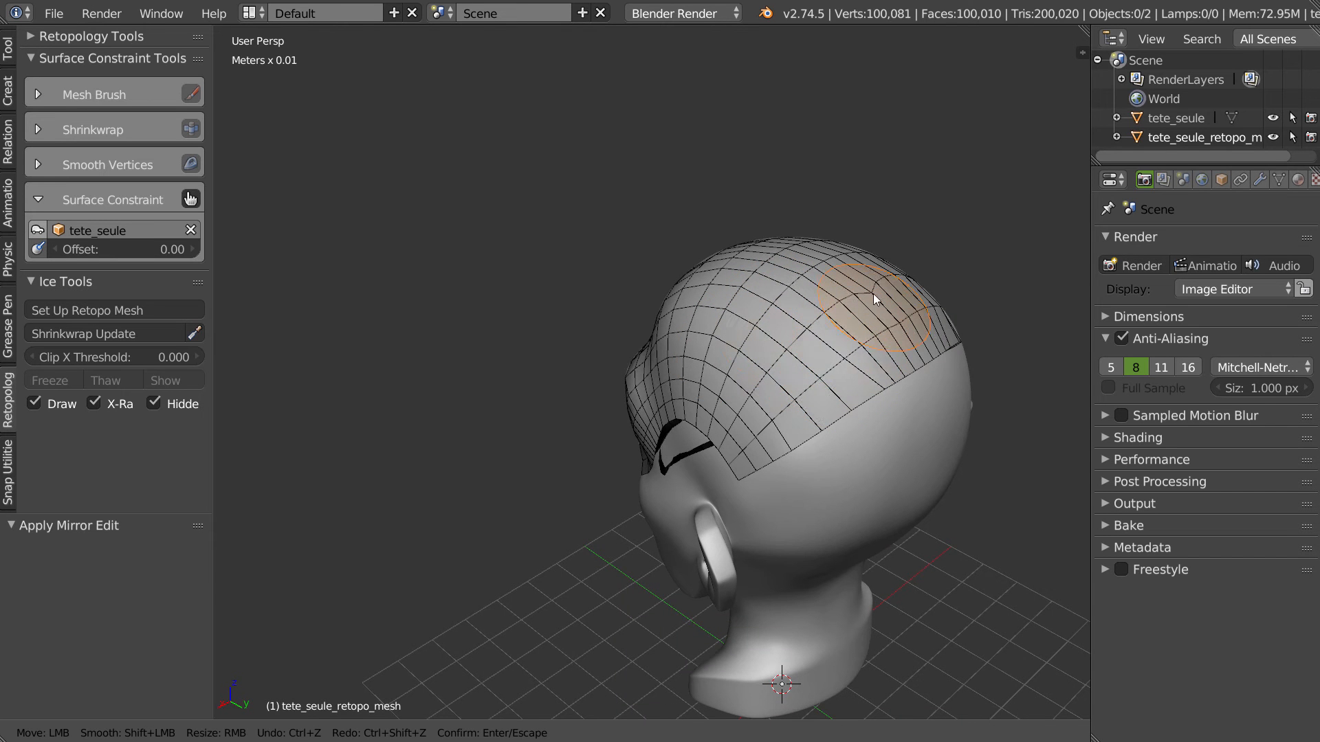
mouse_move(878, 266)
middle_down()
mouse_move(839, 345)
mouse_move(819, 357)
middle_up()
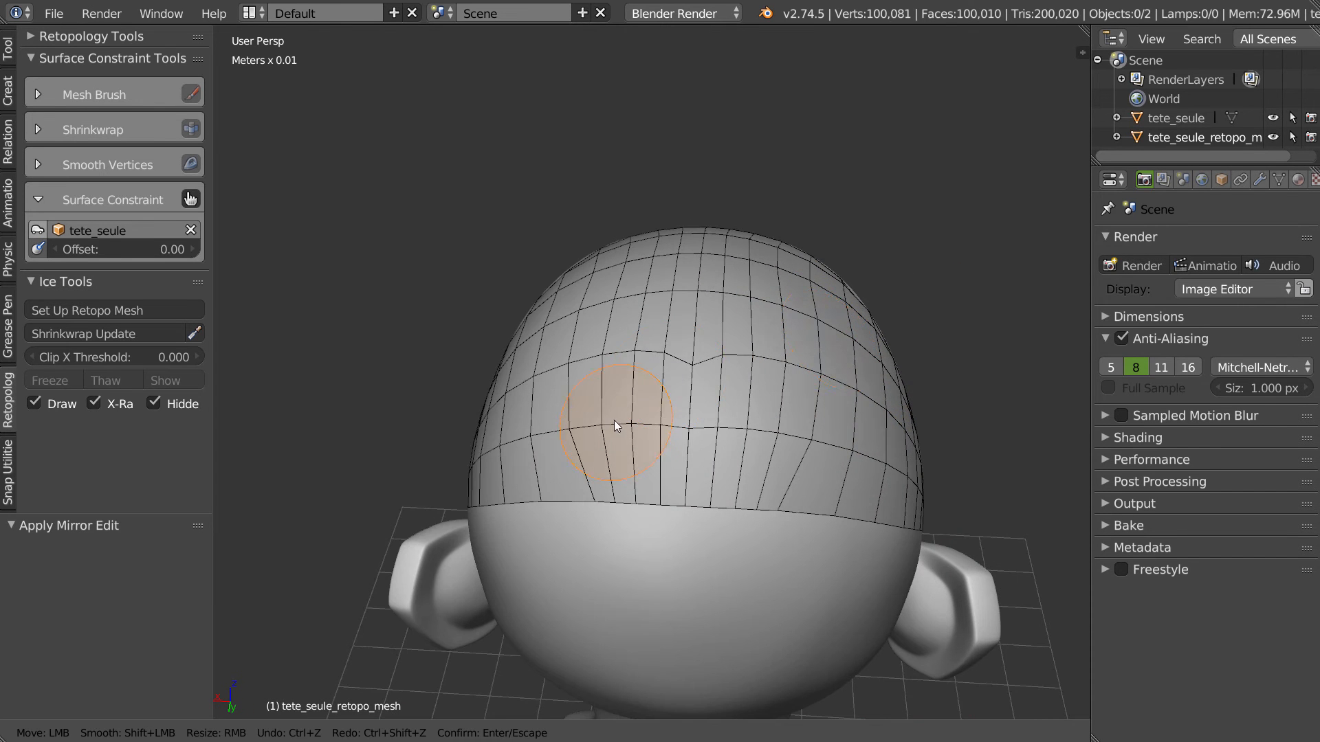
middle_drag(617, 428, 836, 346)
scroll(781, 417, up, 1)
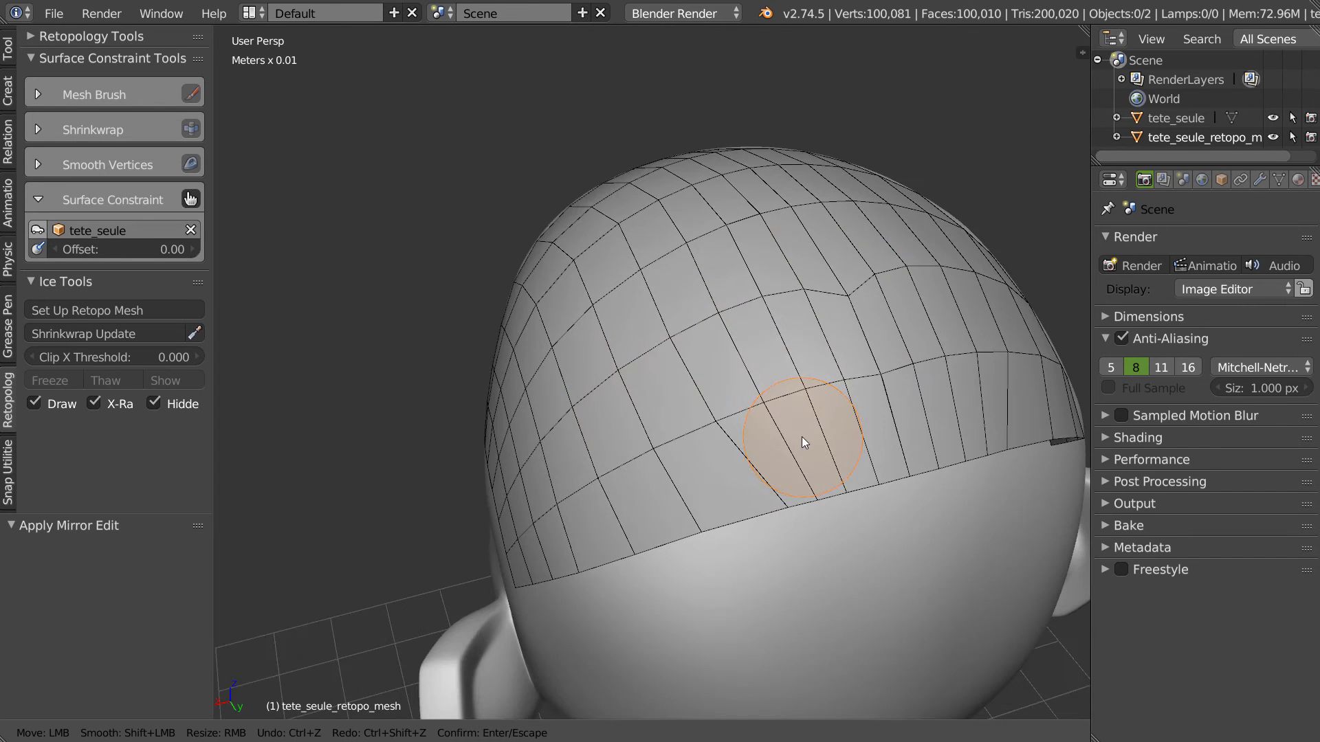
key(Escape)
- Toggle the boundary lock for Mesh Brush and shift a vertex on the rear border of the crown sideways
shift+right_click(803, 435)
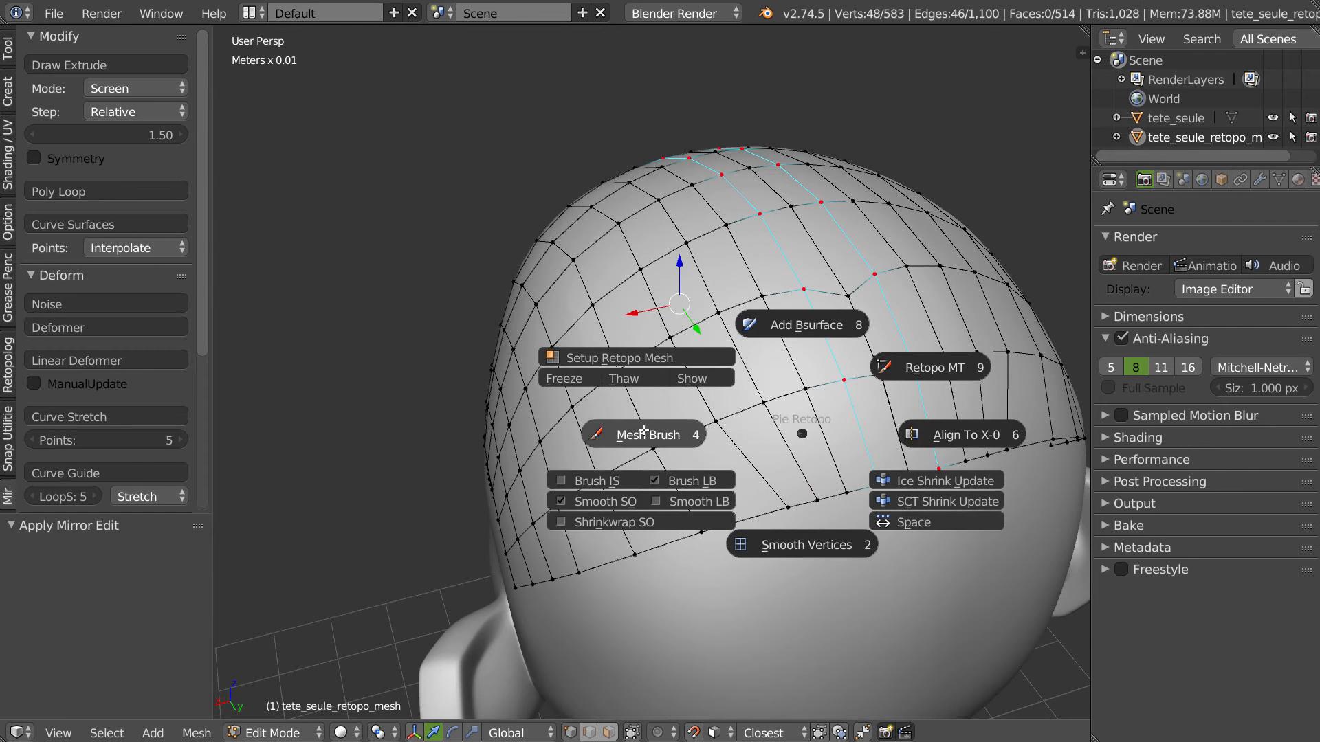
click(656, 483)
mouse_move(789, 507)
right_down()
mouse_move(752, 516)
mouse_move(805, 504)
right_up()
middle_drag(727, 488, 673, 426)
- Select the rear border loop and space its vertices evenly using Curve Stretch with 3 points and Uniform spread
alt+right_click(638, 415)
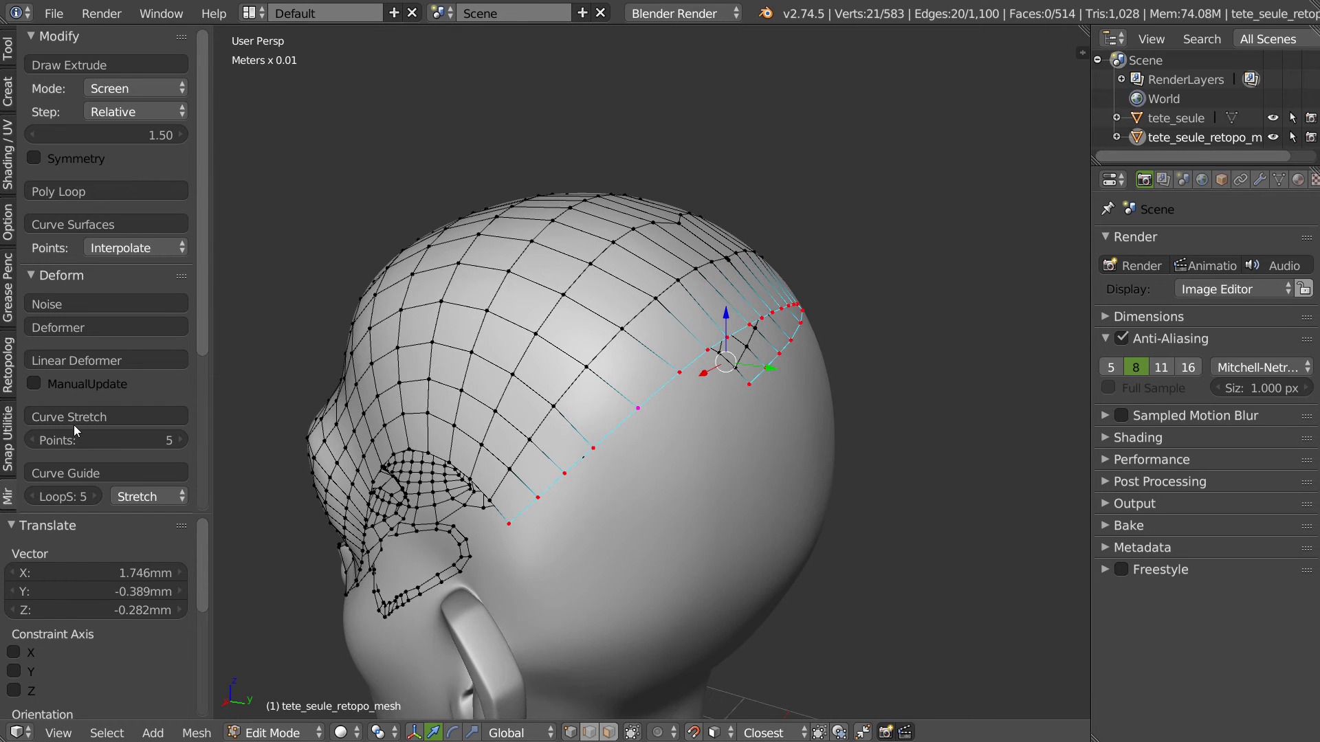
click(30, 439)
click(30, 439)
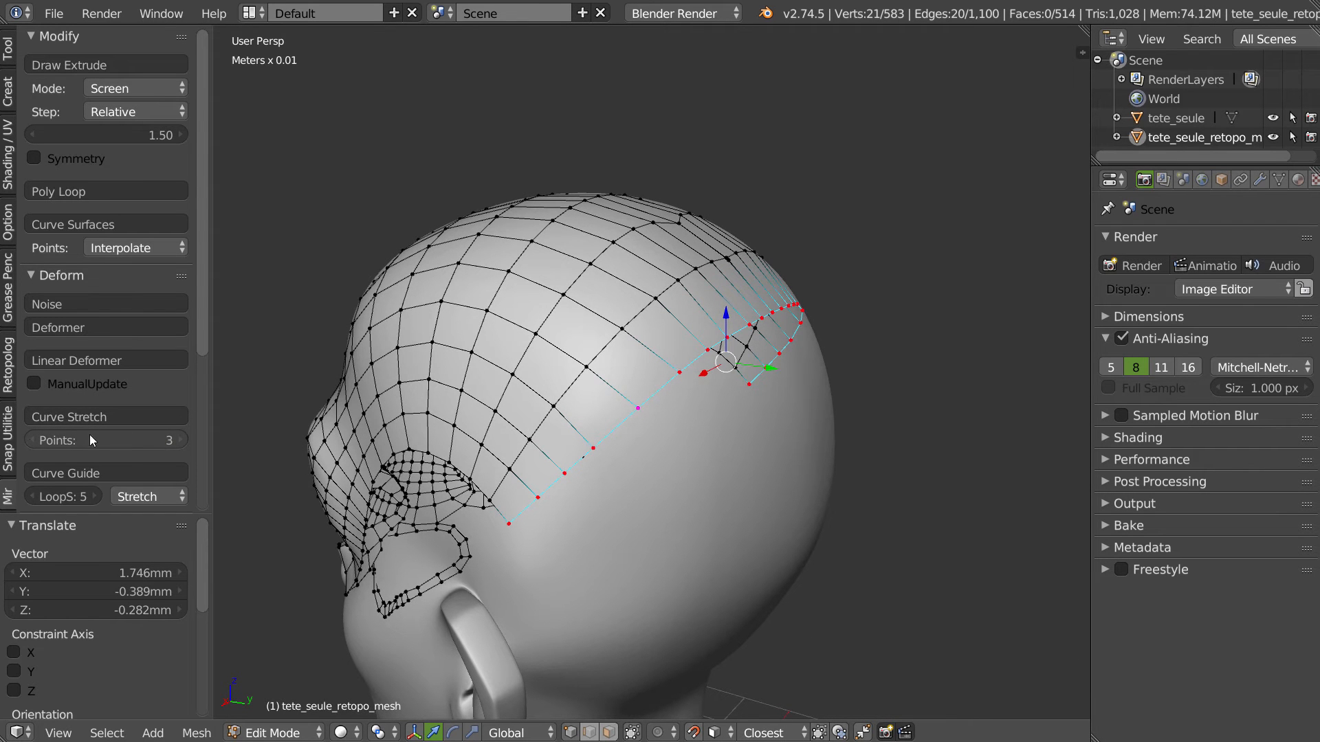
click(97, 416)
middle_drag(774, 354, 733, 350)
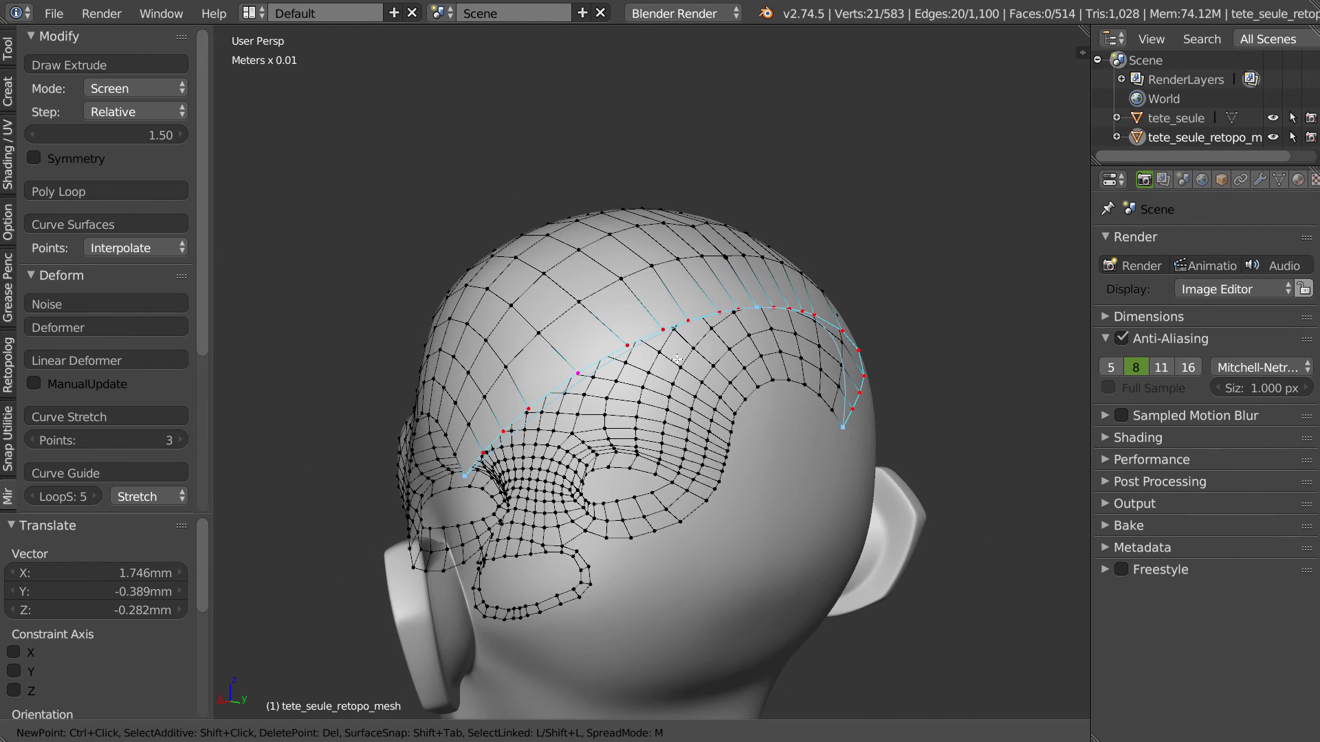
middle_drag(604, 519, 605, 514)
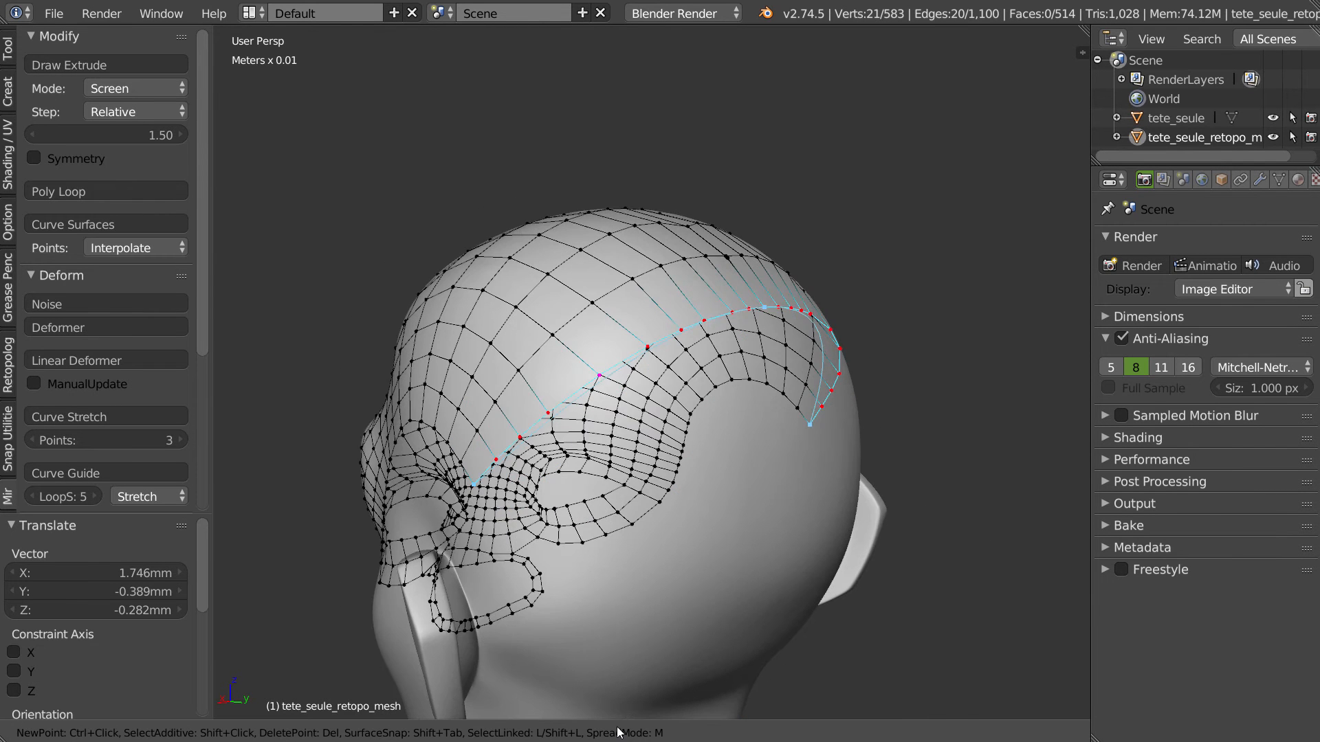
middle_drag(587, 431, 594, 447)
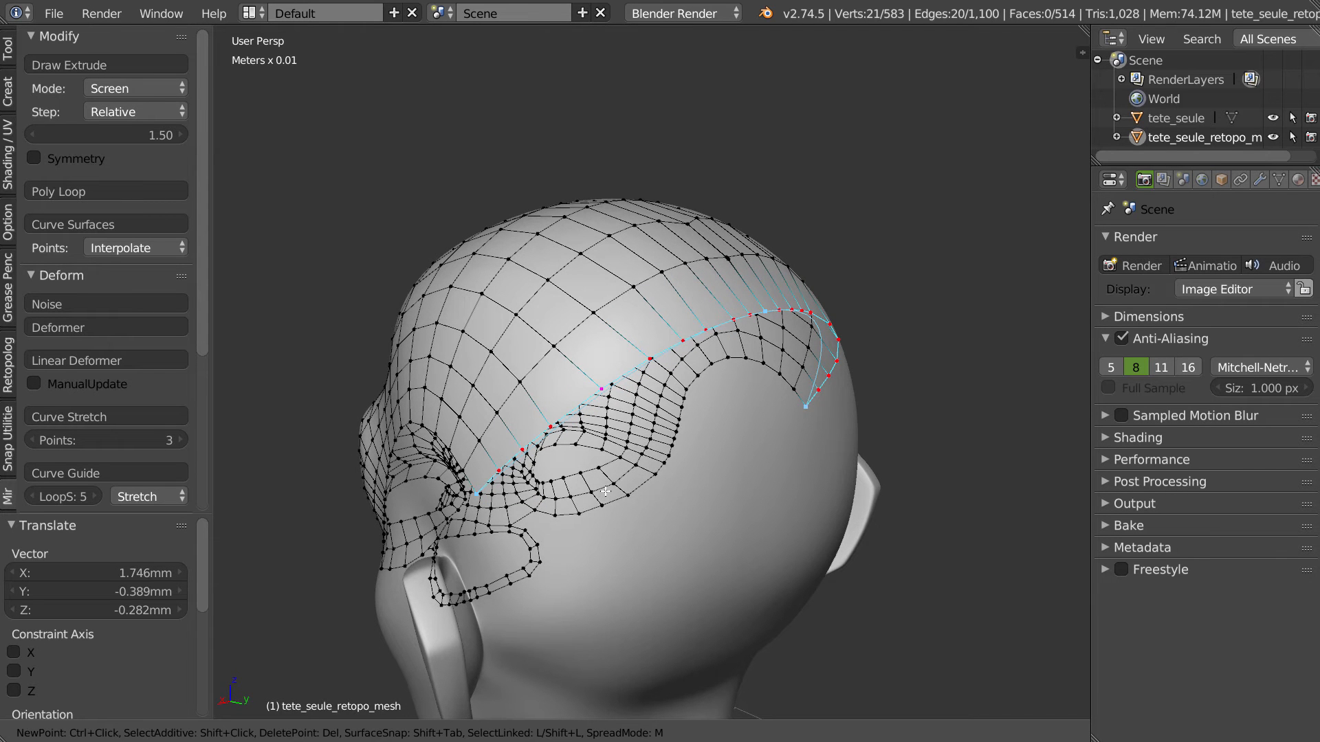
middle_drag(621, 431, 544, 423)
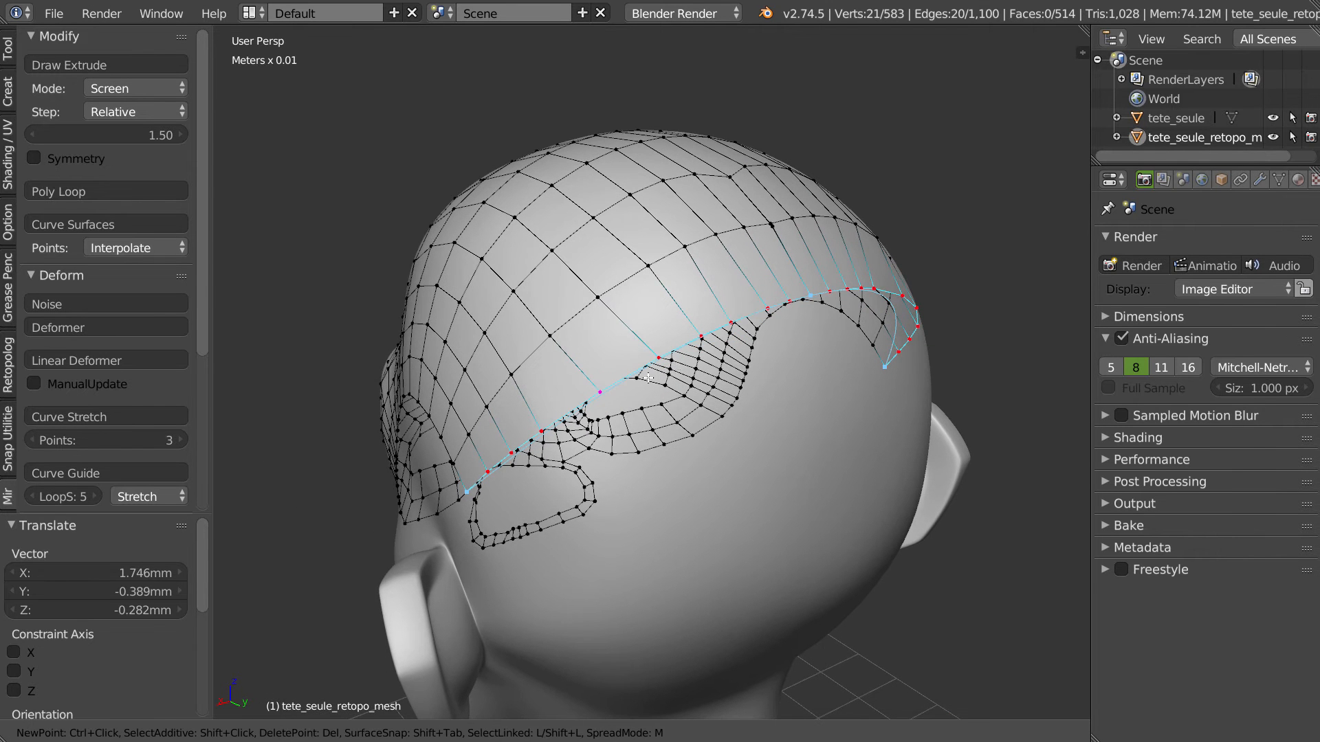
key(m)
right_click(641, 406)
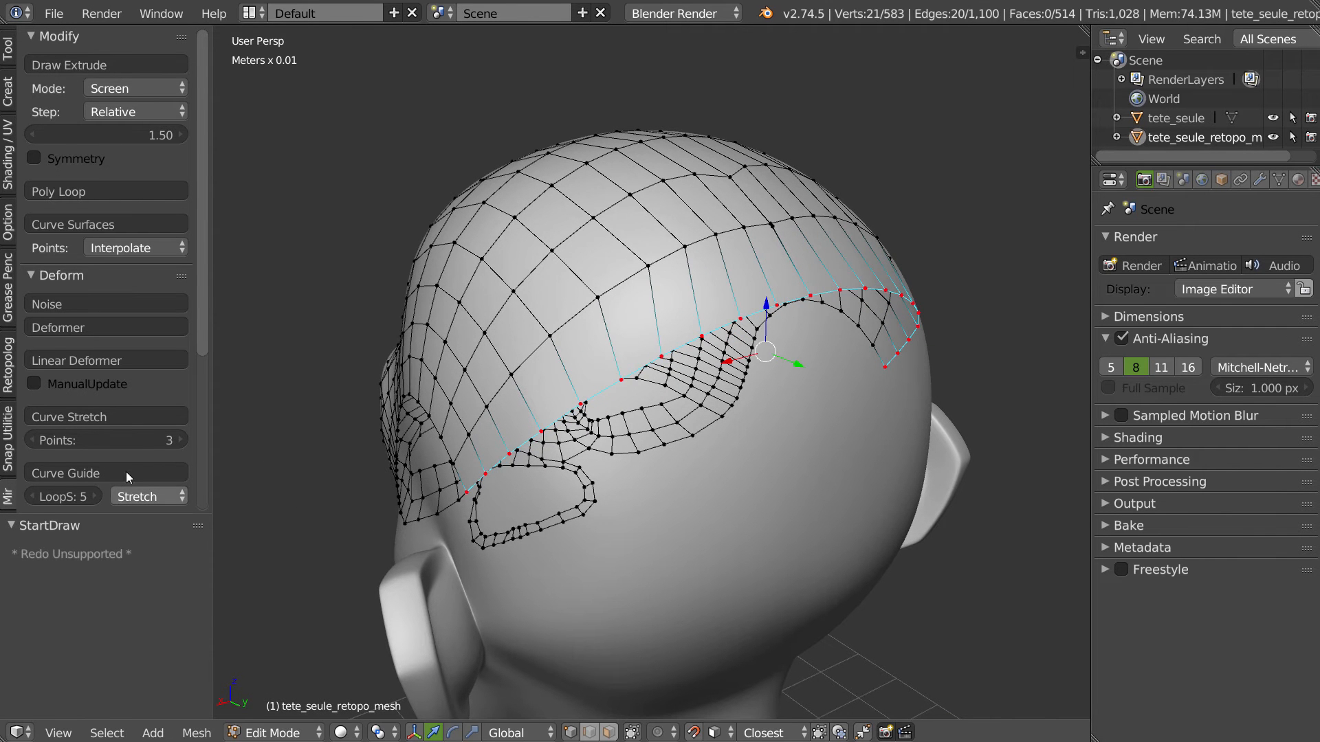
middle_drag(126, 466, 157, 344)
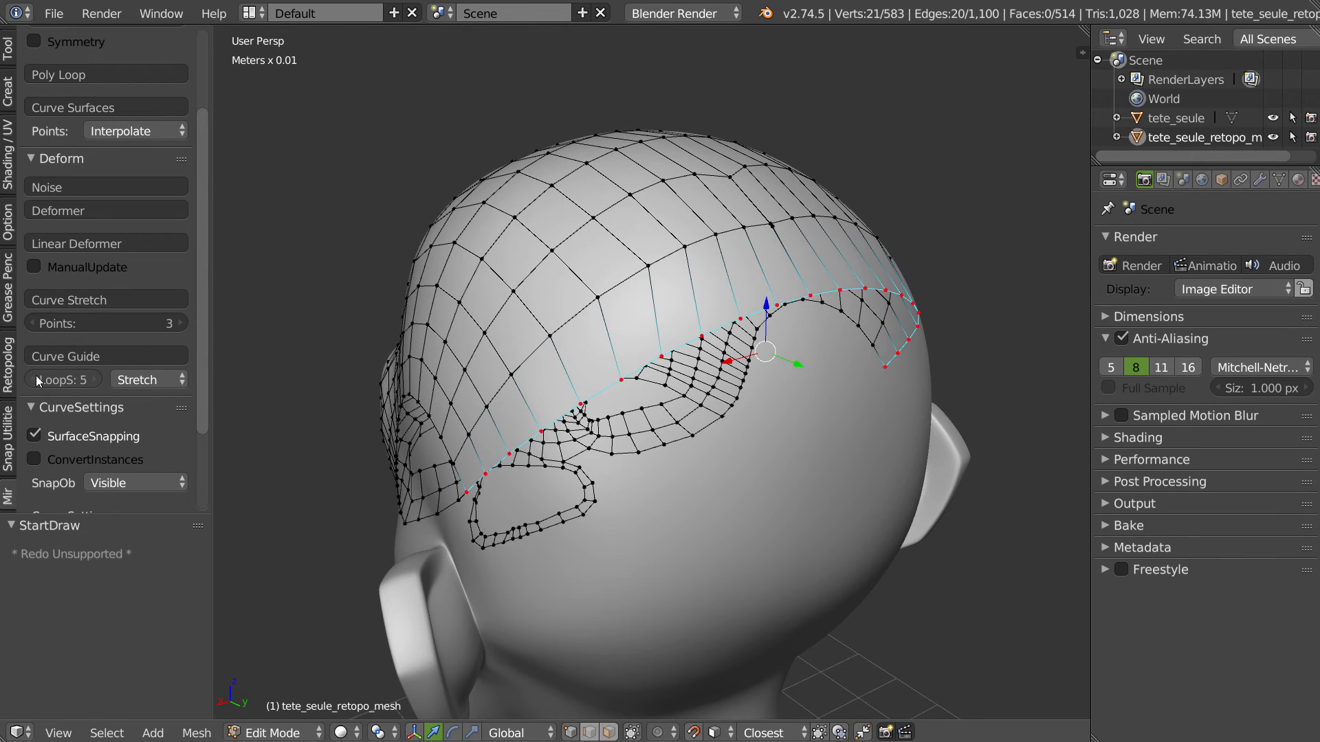
click(84, 355)
right_click(281, 375)
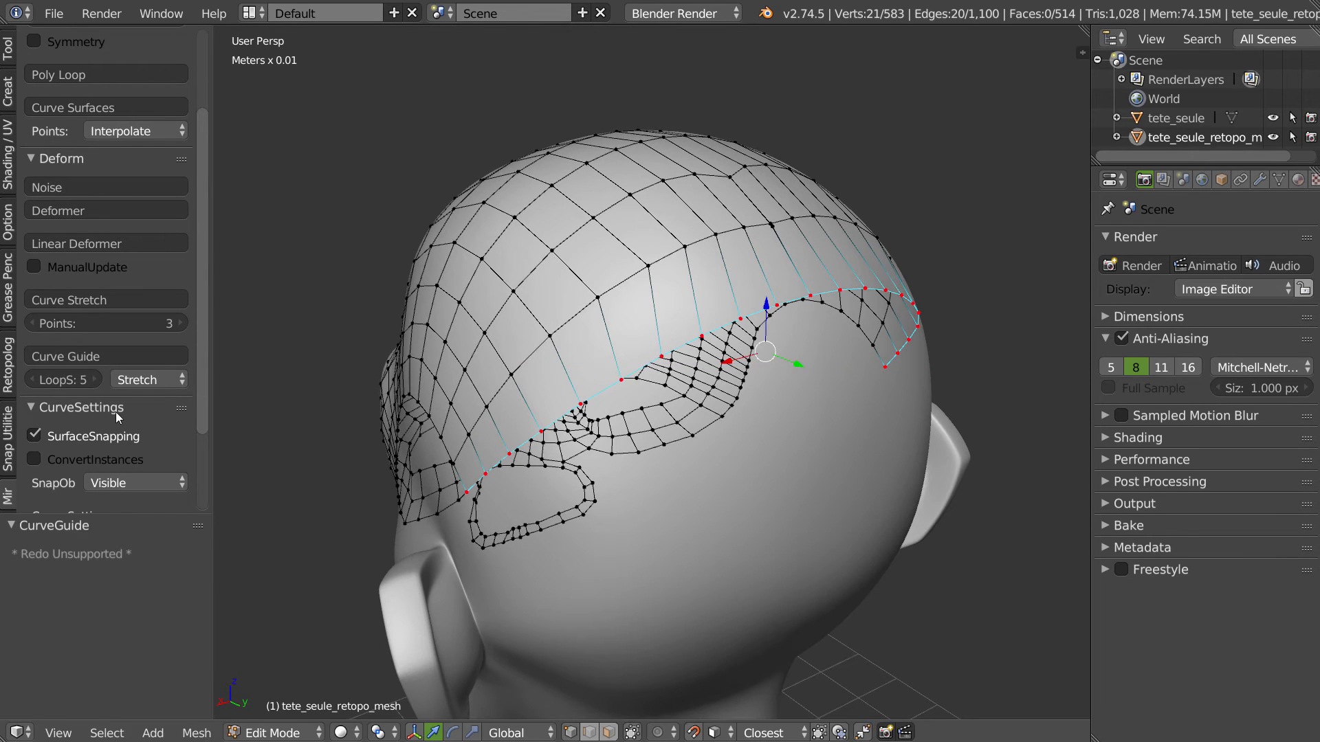
scroll(55, 302, up, 1)
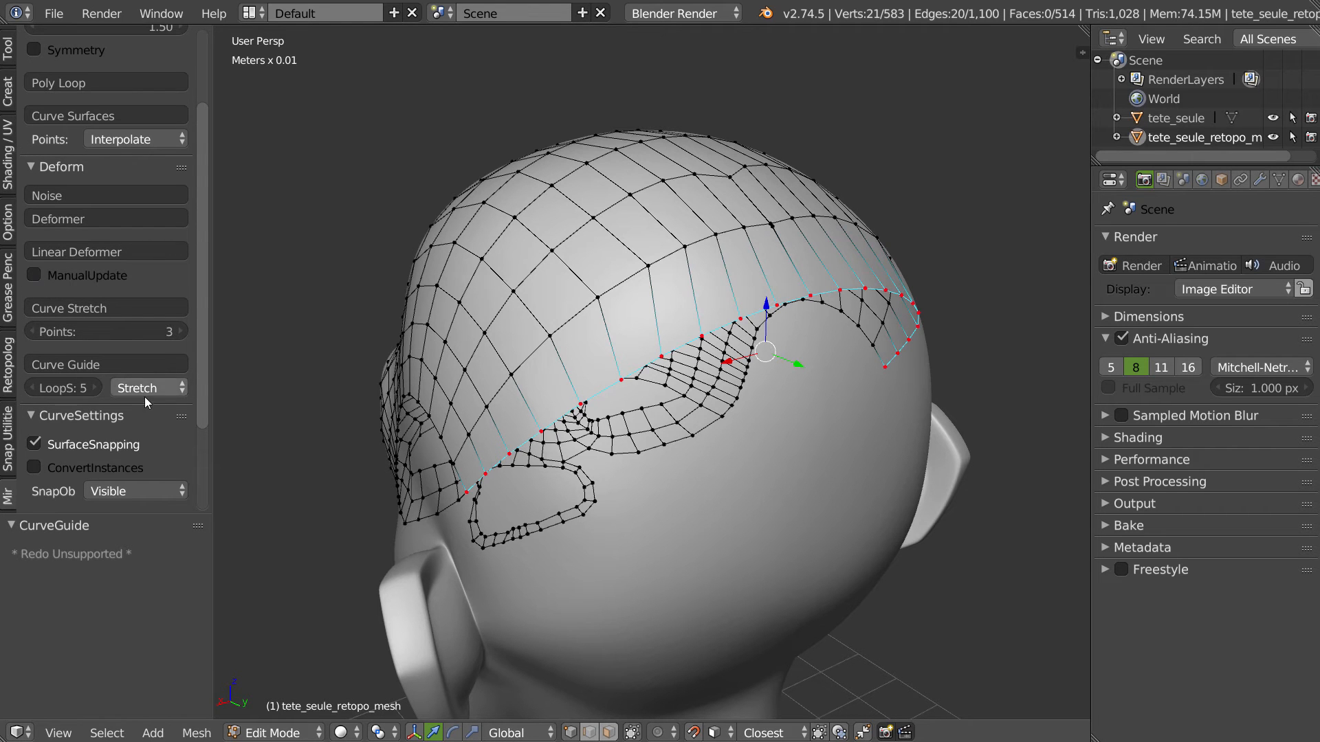
- Choose Uniform curve spread, enable Handlers, and try Curve Stretch on the rear border loop
scroll(145, 400, down, 5)
click(133, 429)
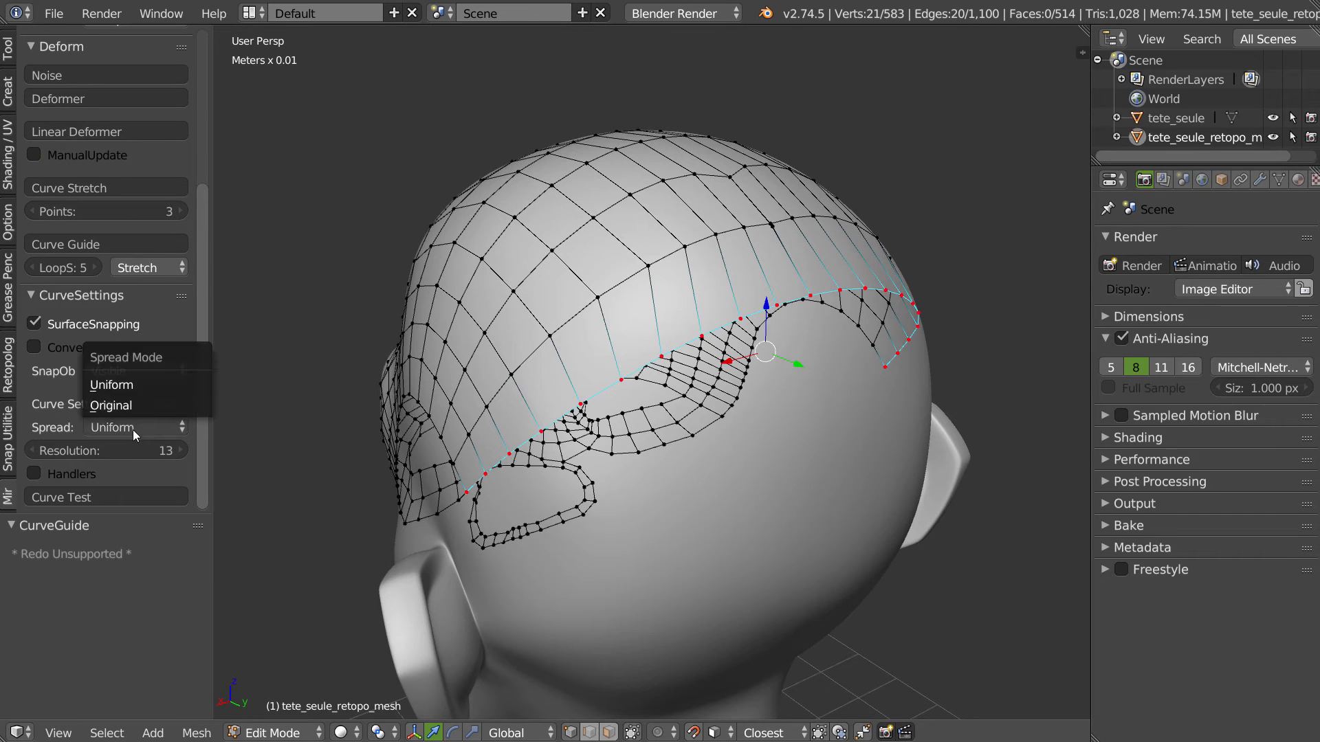
click(138, 382)
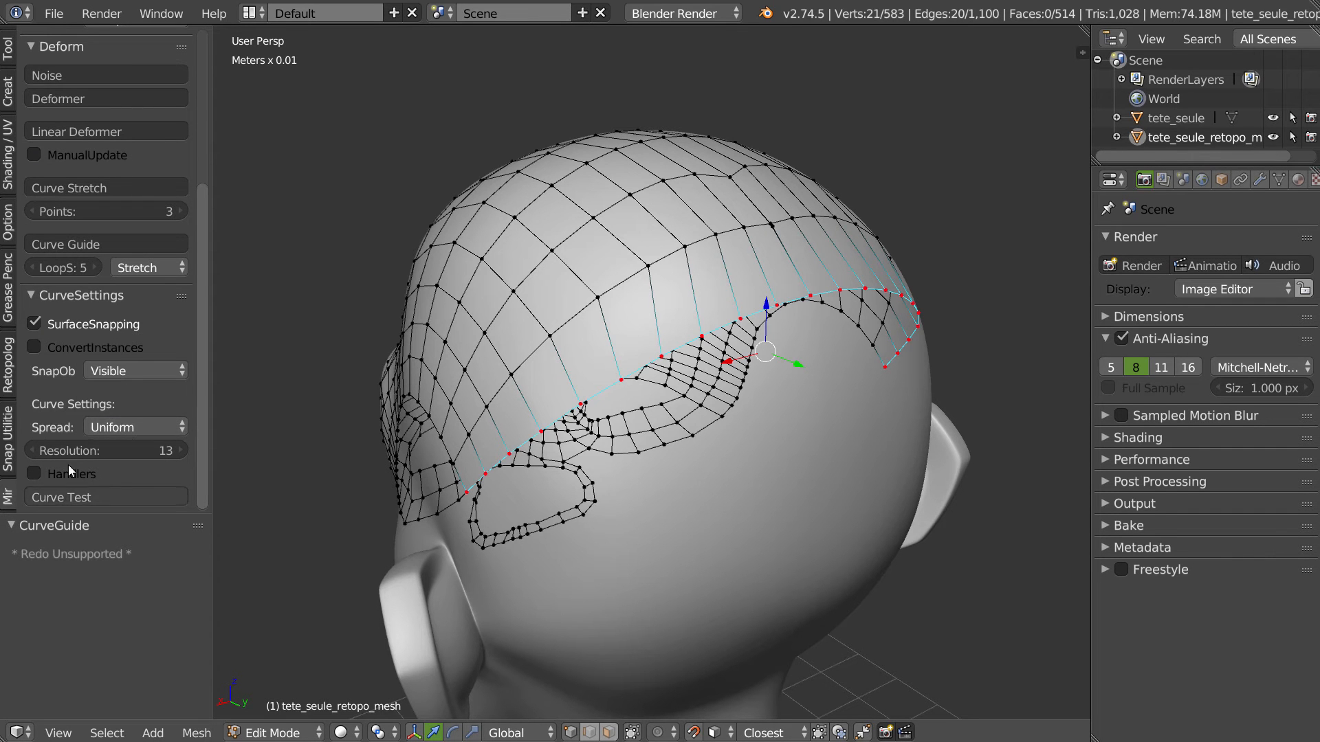
click(35, 475)
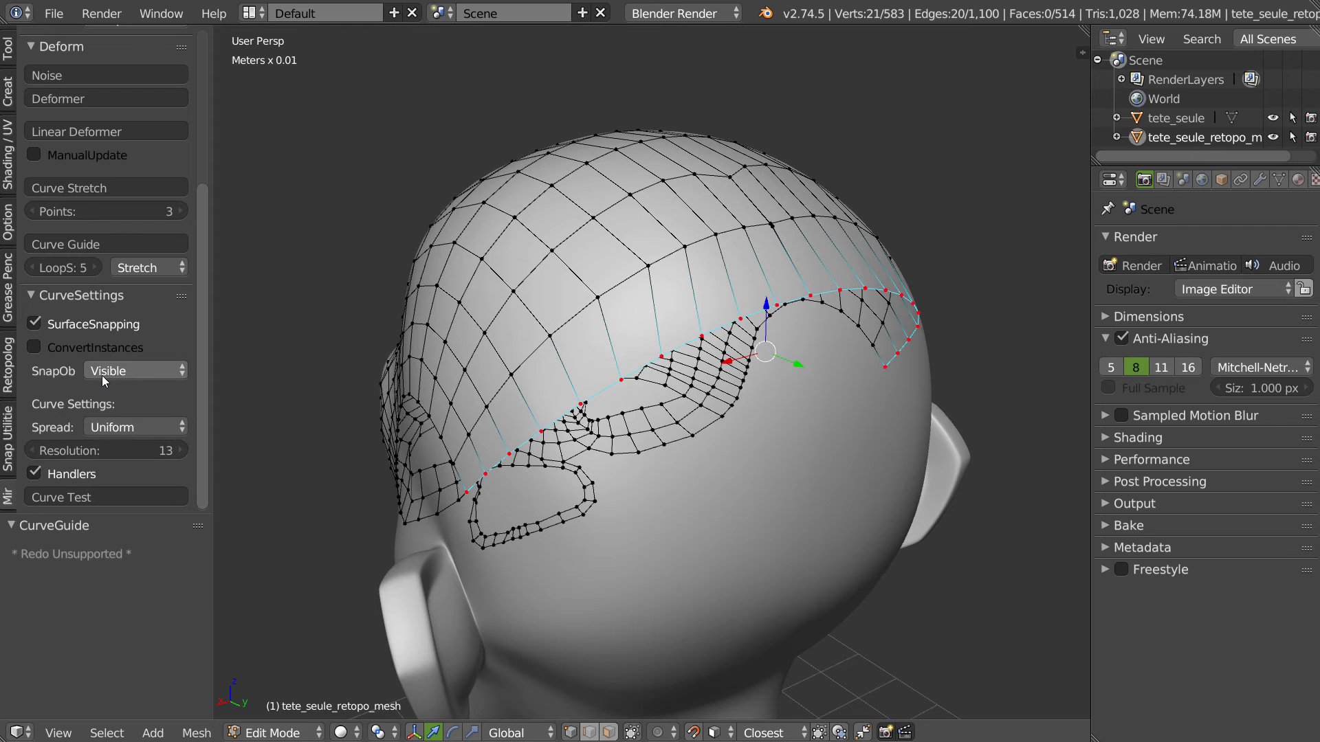
scroll(100, 364, up, 4)
click(97, 300)
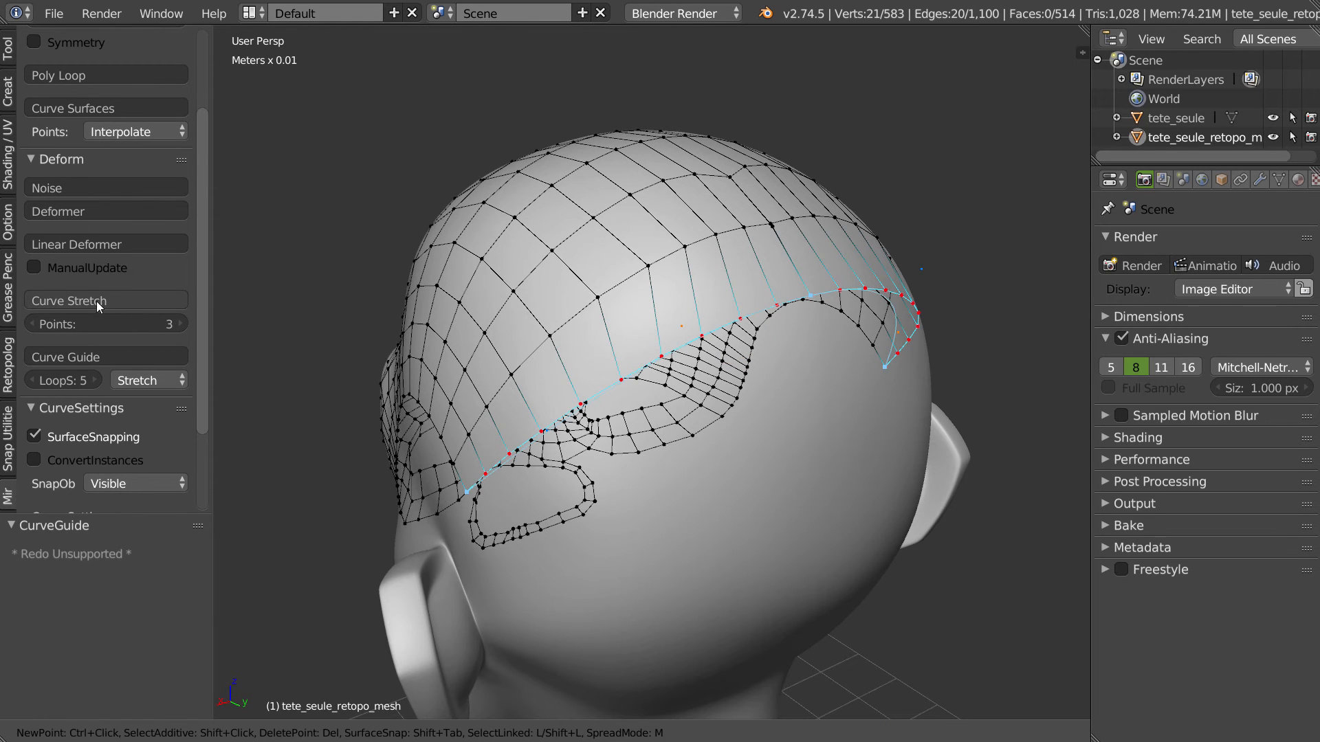
middle_drag(621, 400, 923, 273)
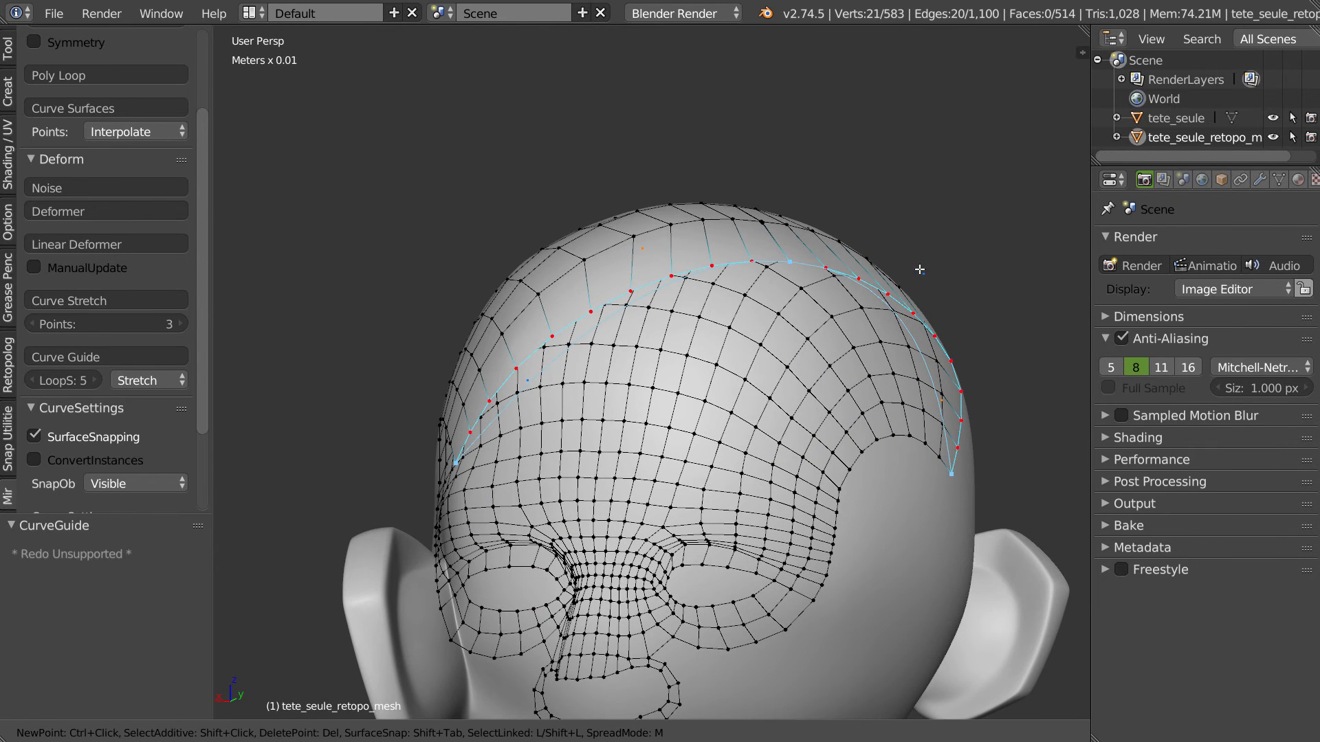
middle_drag(547, 373, 808, 326)
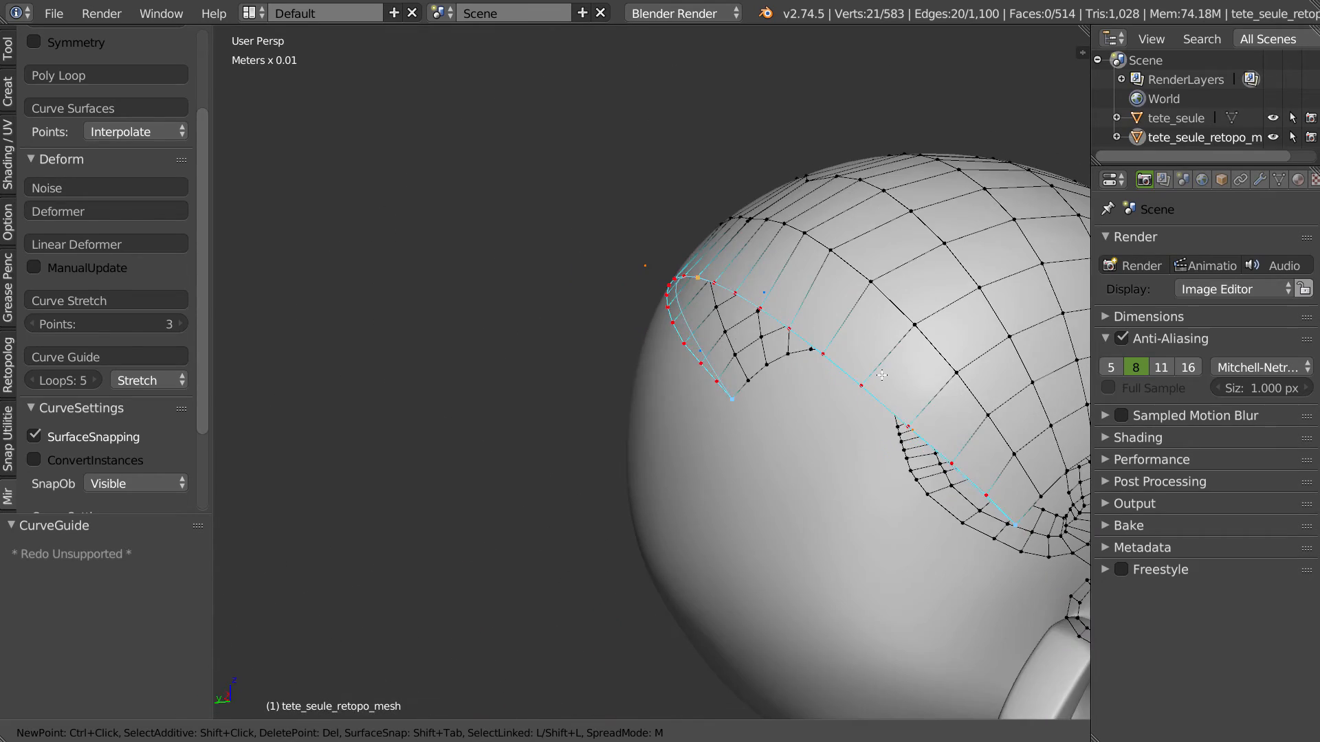
middle_drag(666, 343, 852, 357)
key(Escape)
- Toggle the brush's boundary lock again and smooth the rear border of the crown with Mesh Brush
middle_drag(681, 344, 642, 369)
key(shift+v)
click(502, 416)
key(shift+v)
click(502, 375)
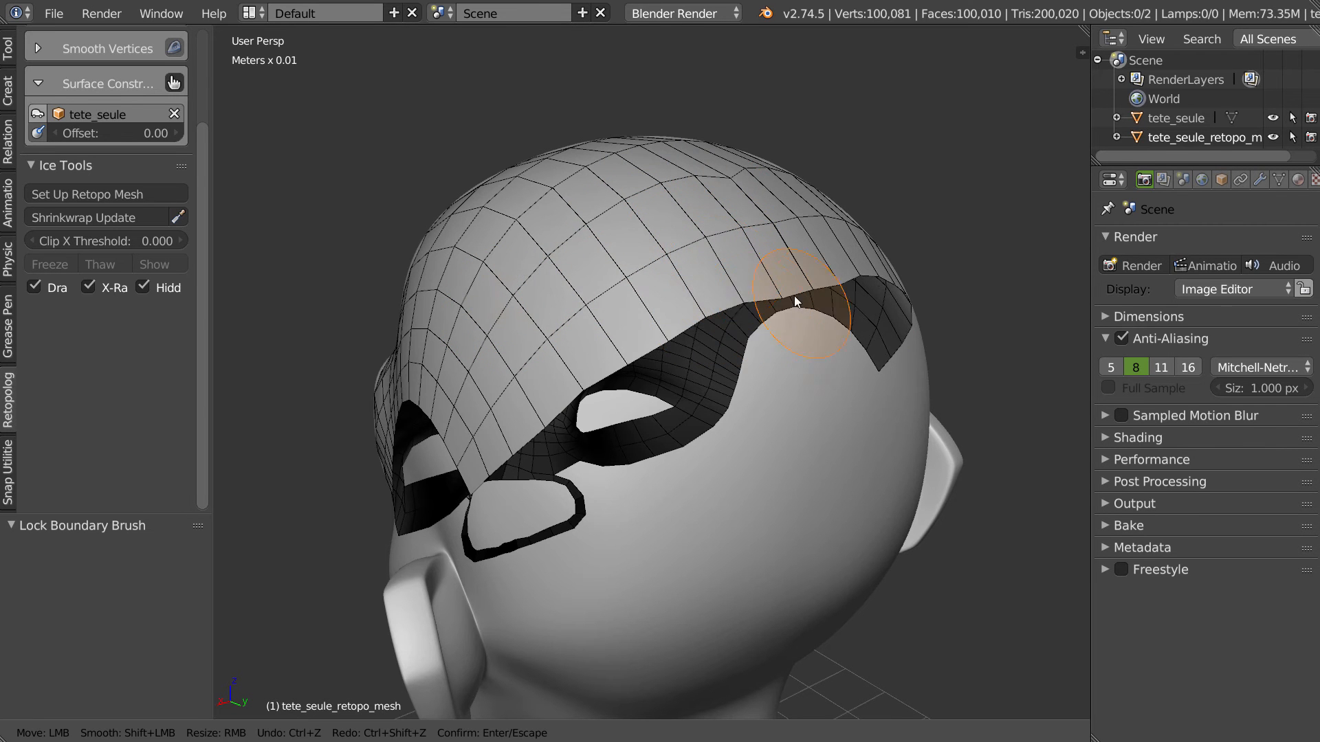
mouse_move(807, 283)
middle_down()
mouse_move(766, 302)
mouse_move(762, 399)
middle_up()
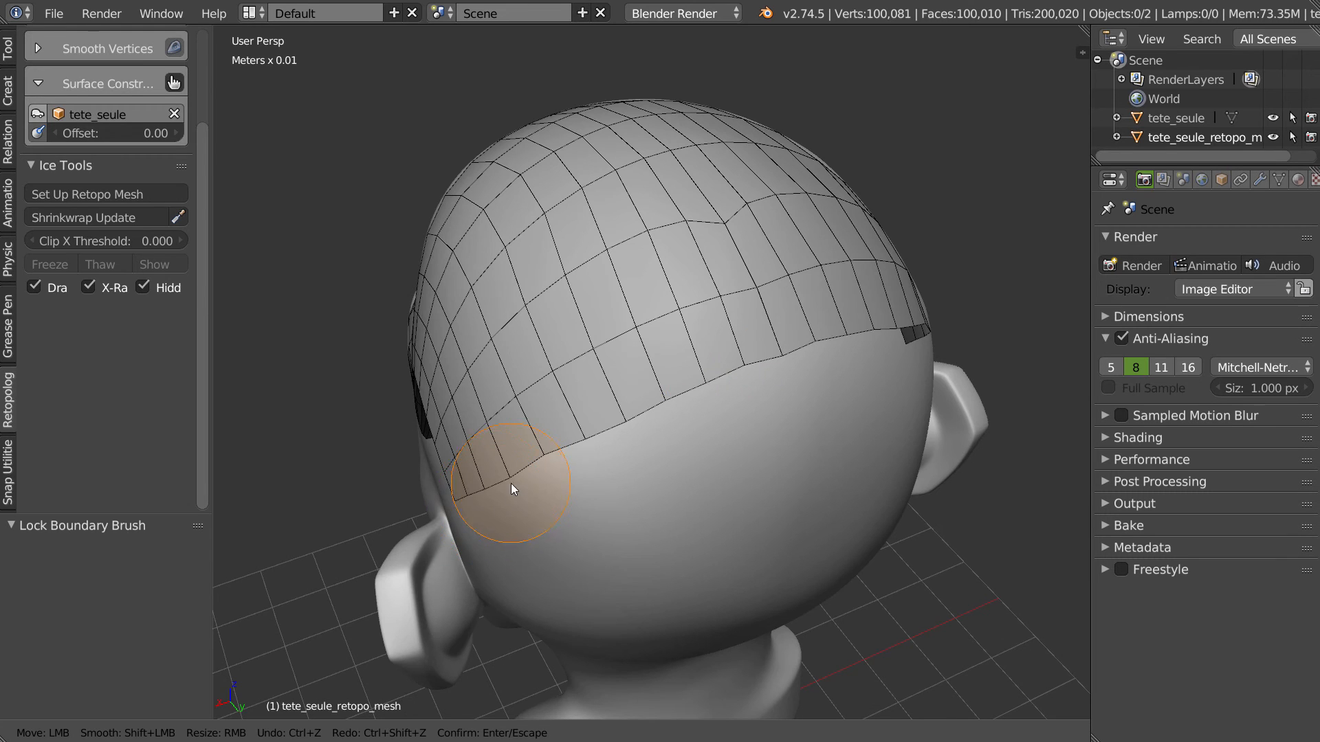
mouse_move(501, 485)
middle_down()
mouse_move(574, 484)
mouse_move(691, 266)
middle_up()
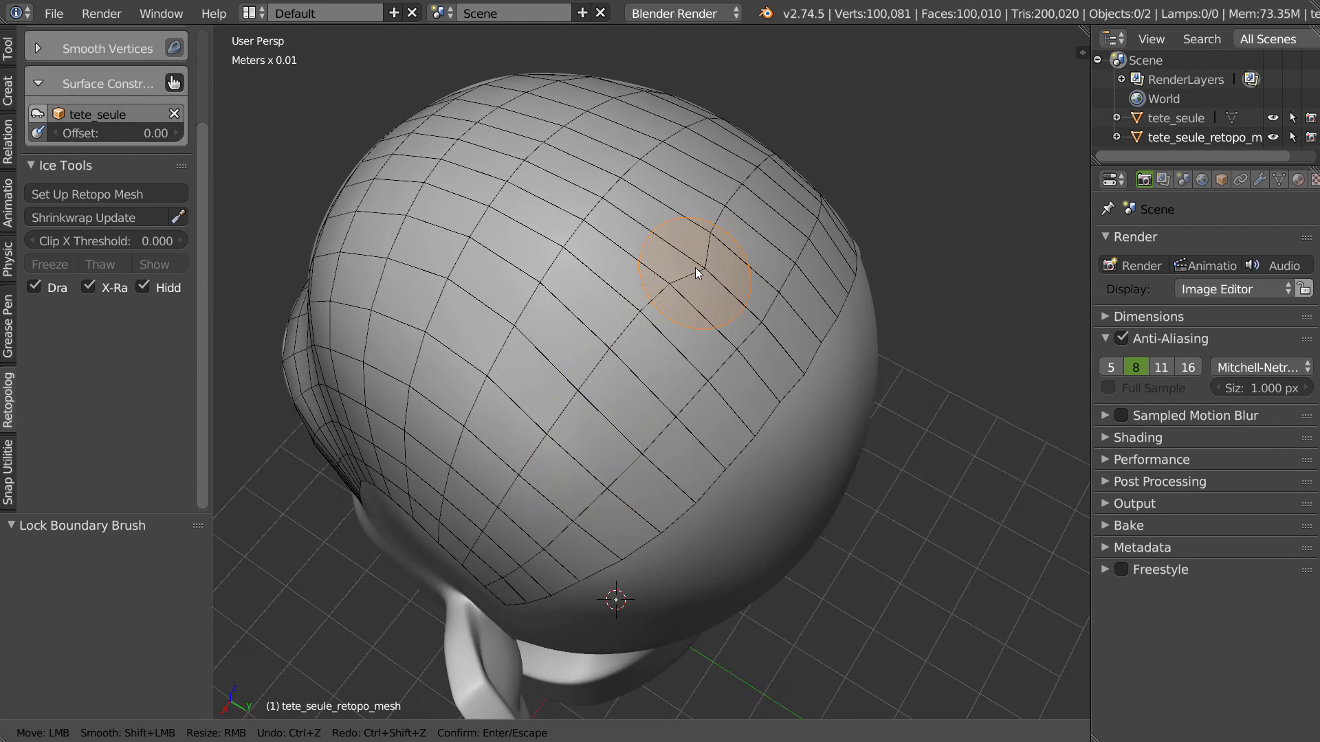
key(Return)
- Move the kinked vertex at the back of the crown into line and delete the stray vertex near the border
right_drag(716, 274, 704, 265)
right_drag(770, 327, 779, 312)
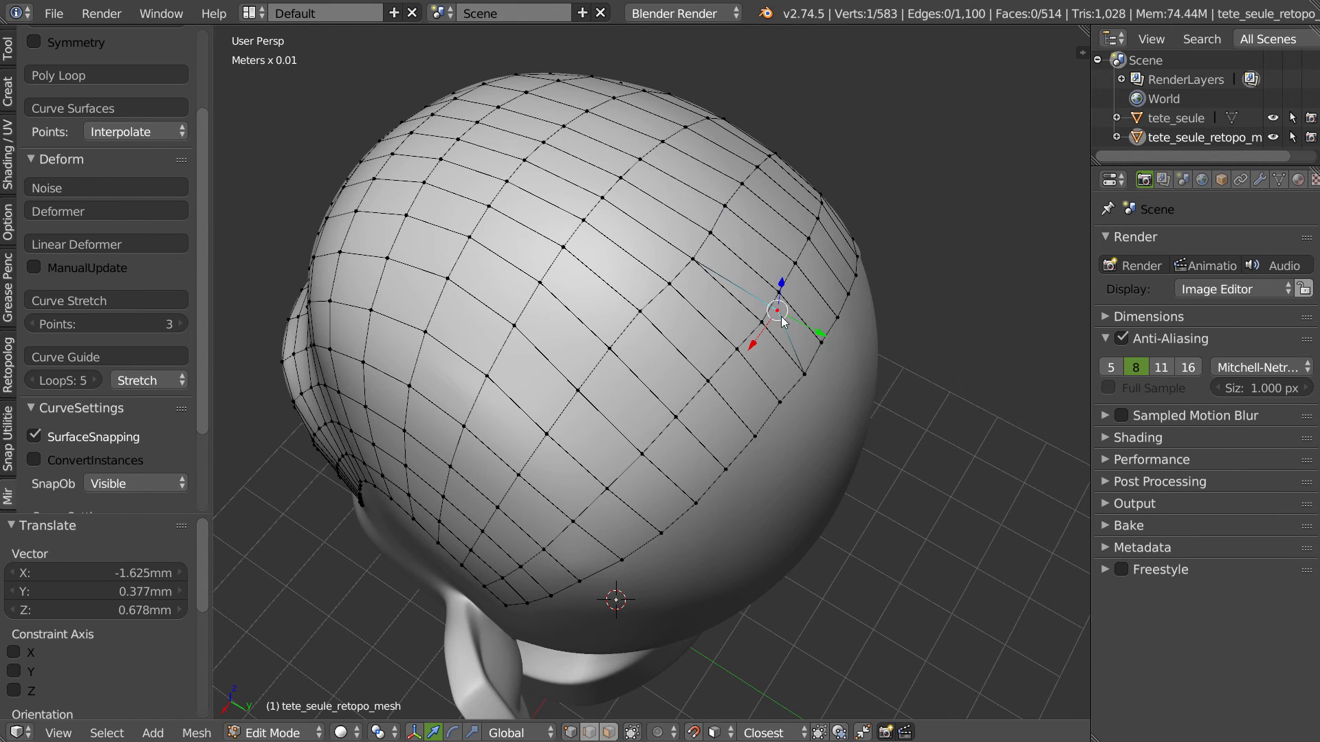
key(x)
middle_drag(720, 308, 726, 303)
- Smooth the crown, forehead and side of the head using Mesh Brush with a larger radius
key(space)
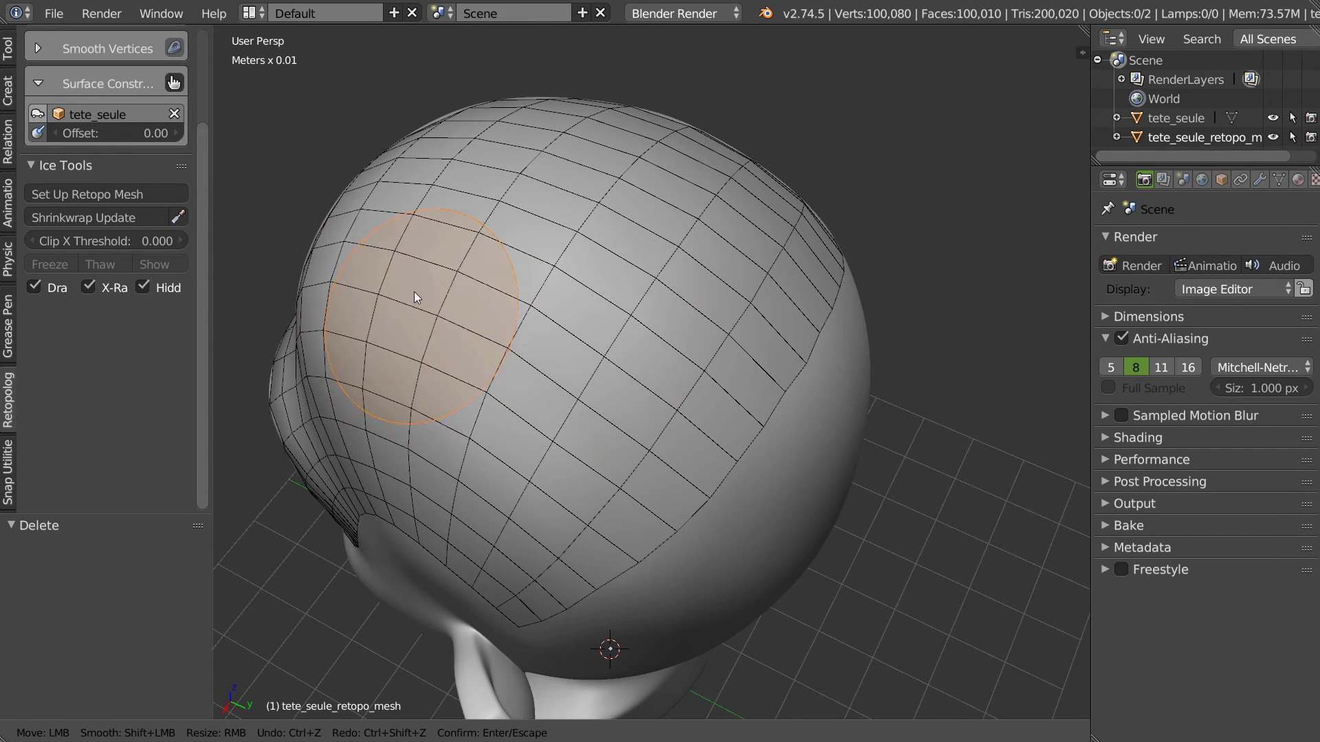
middle_drag(520, 277, 707, 259)
scroll(707, 259, down, 2)
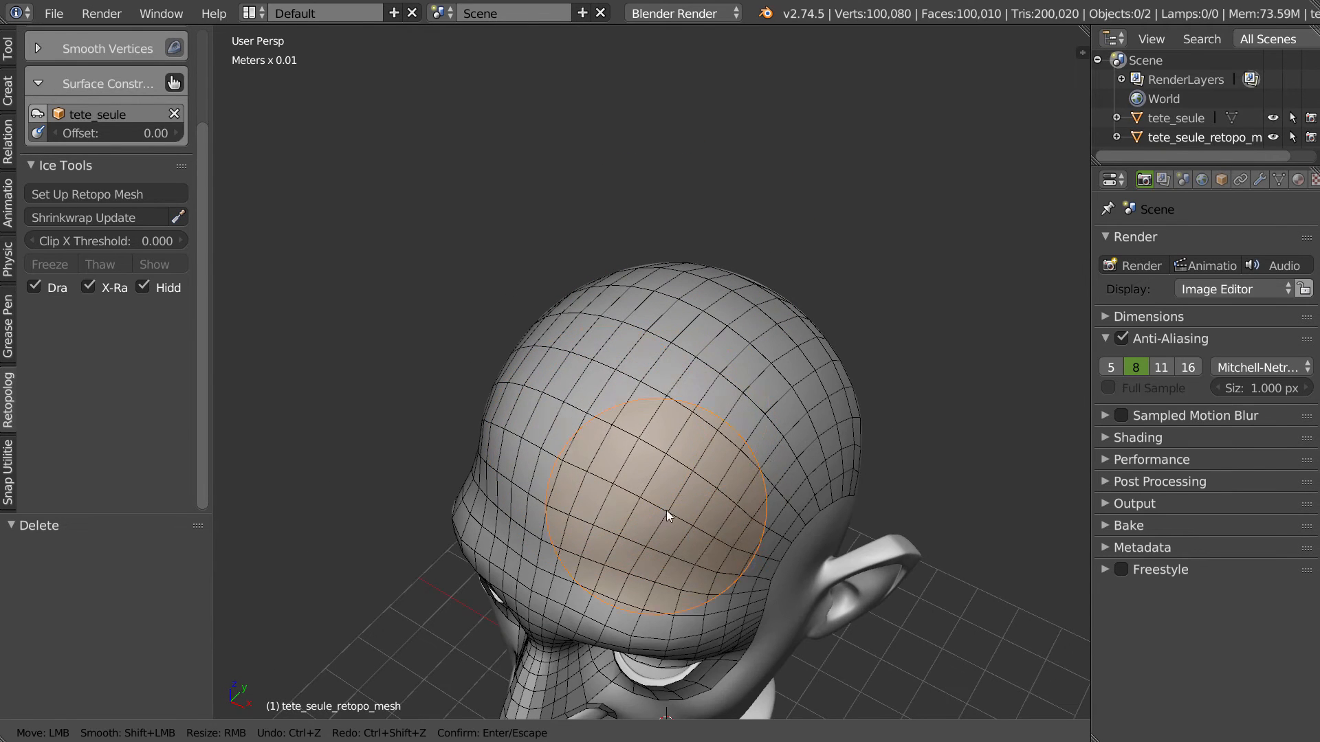
middle_drag(649, 477, 674, 414)
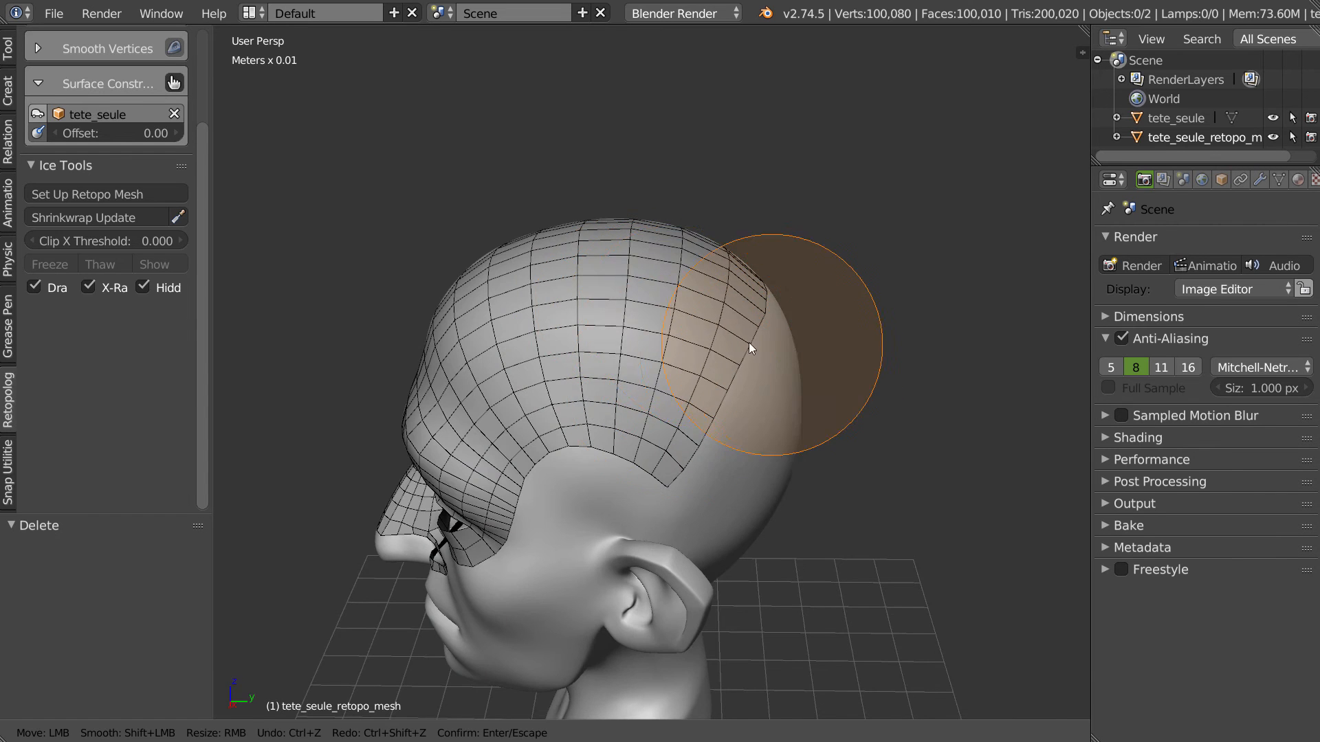
middle_drag(774, 346, 731, 319)
scroll(722, 318, up, 5)
key(Escape)
- Reposition individual vertices along the rear border to even out its outline
mouse_move(790, 187)
right_down()
mouse_move(779, 186)
mouse_move(845, 155)
right_up()
scroll(852, 159, down, 1)
middle_drag(894, 161, 781, 208)
right_drag(777, 214, 782, 208)
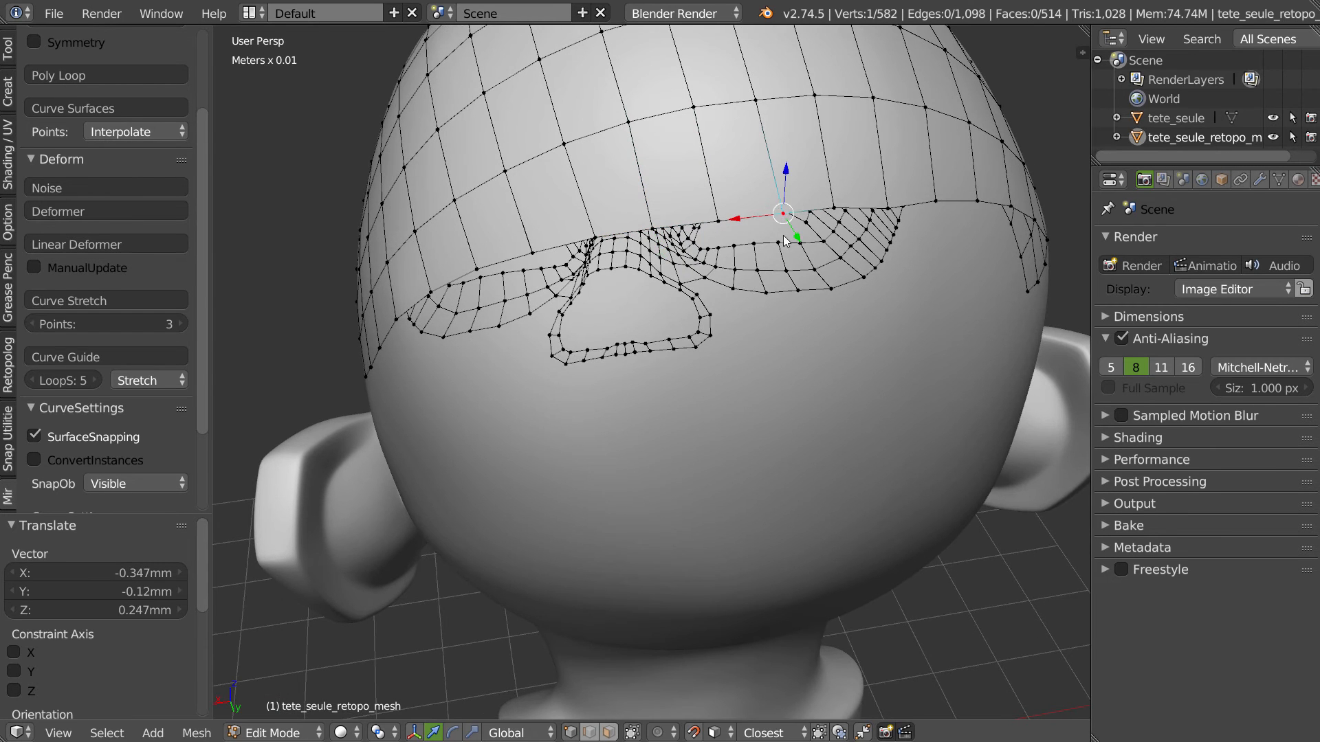
- Enable Backface Culling and turn off X-Ray for the retopo mesh
middle_drag(782, 208, 737, 333)
key(z)
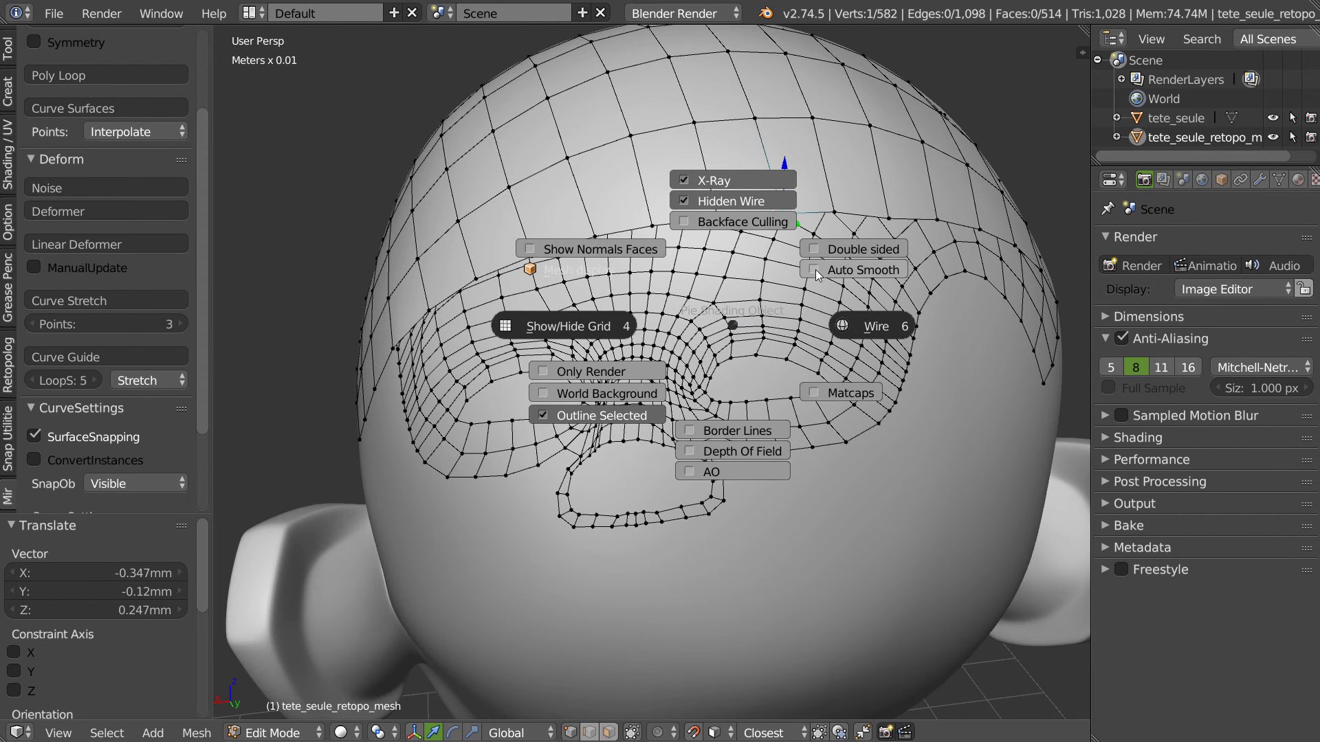
click(686, 227)
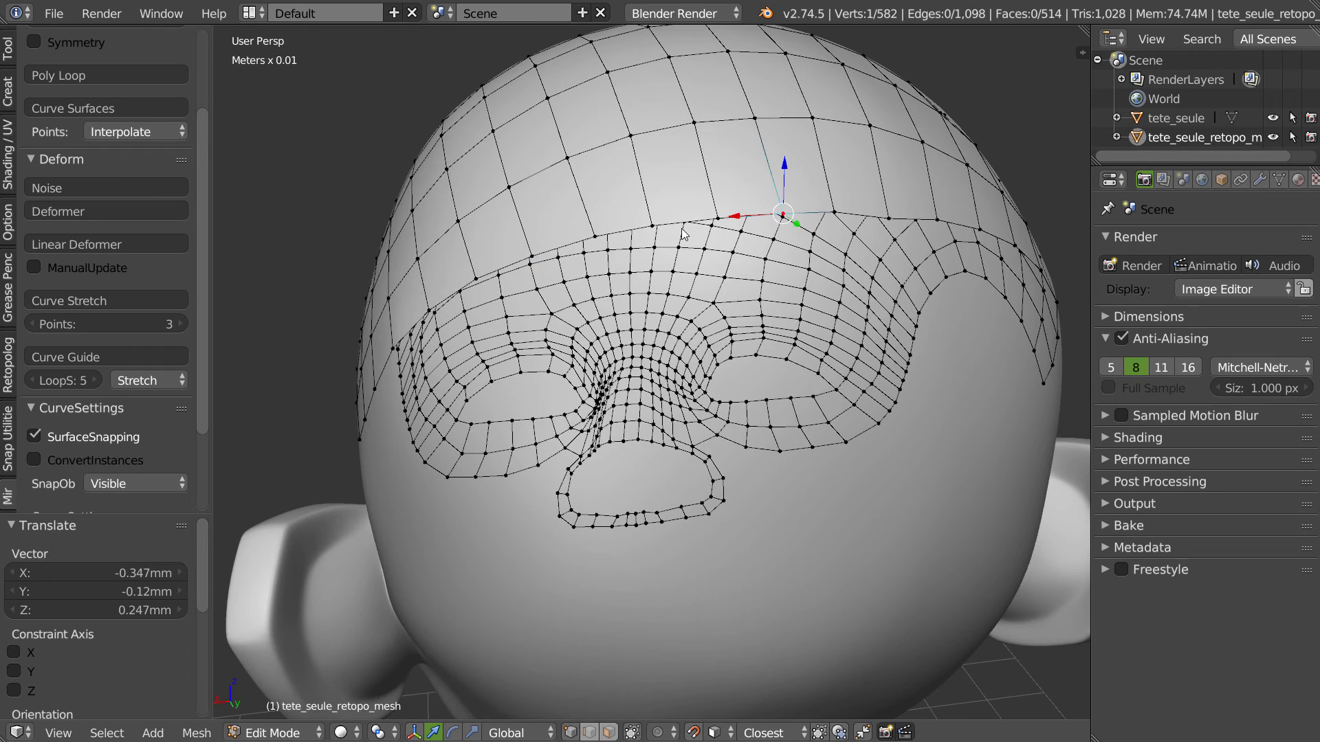
middle_drag(674, 274, 722, 274)
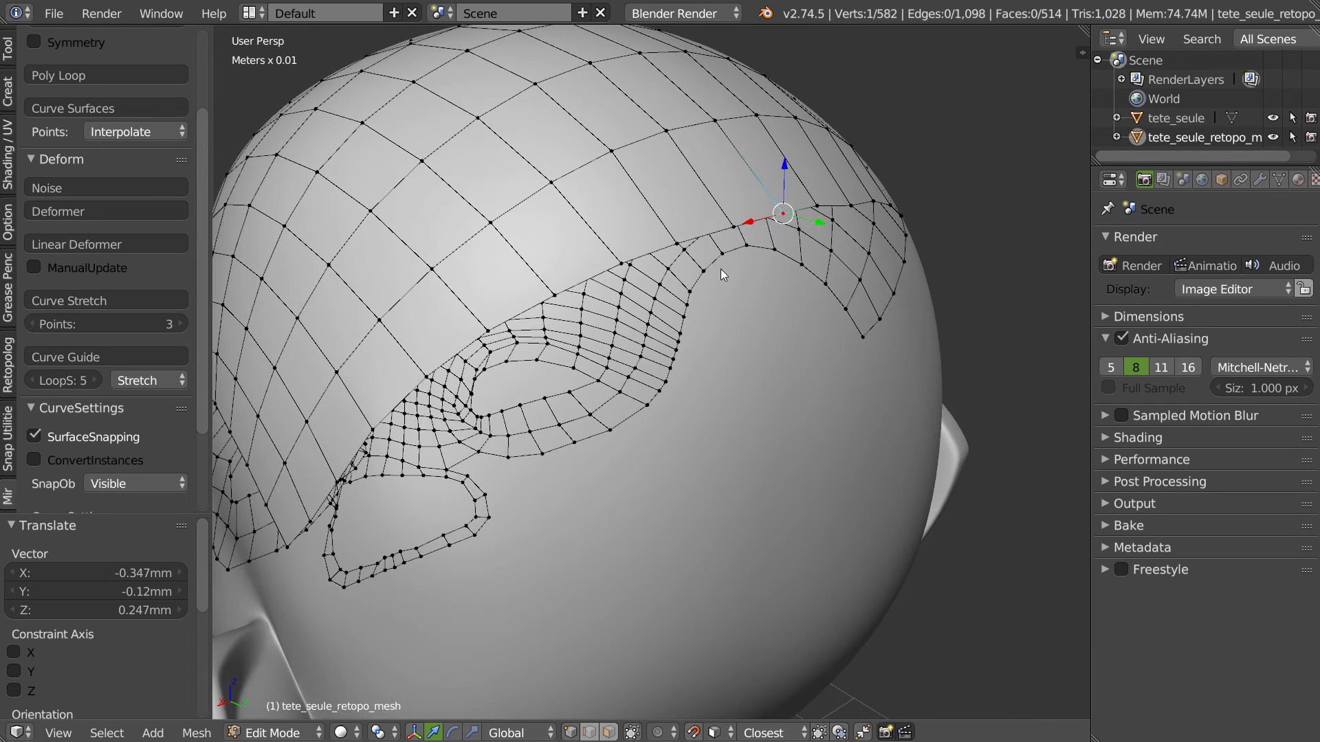
key(z)
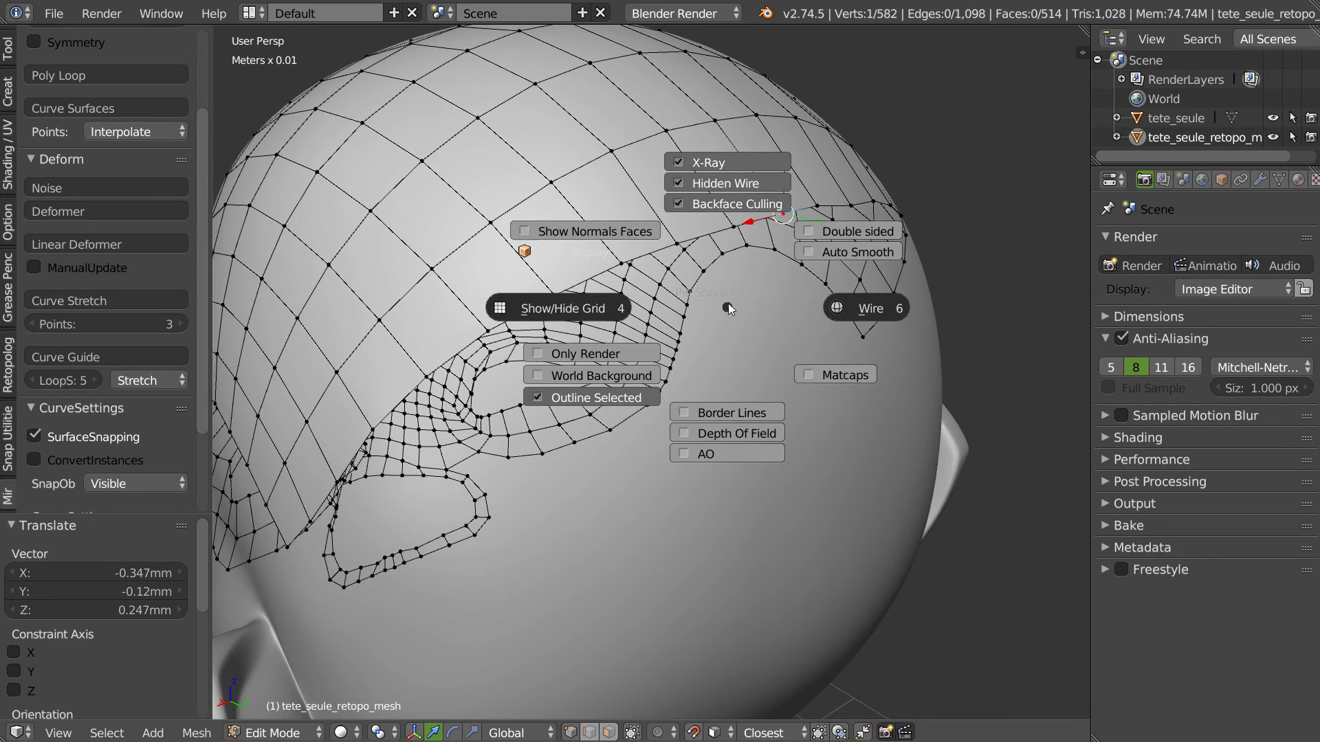
click(678, 167)
mouse_move(676, 164)
middle_down()
mouse_move(601, 246)
mouse_move(634, 253)
middle_up()
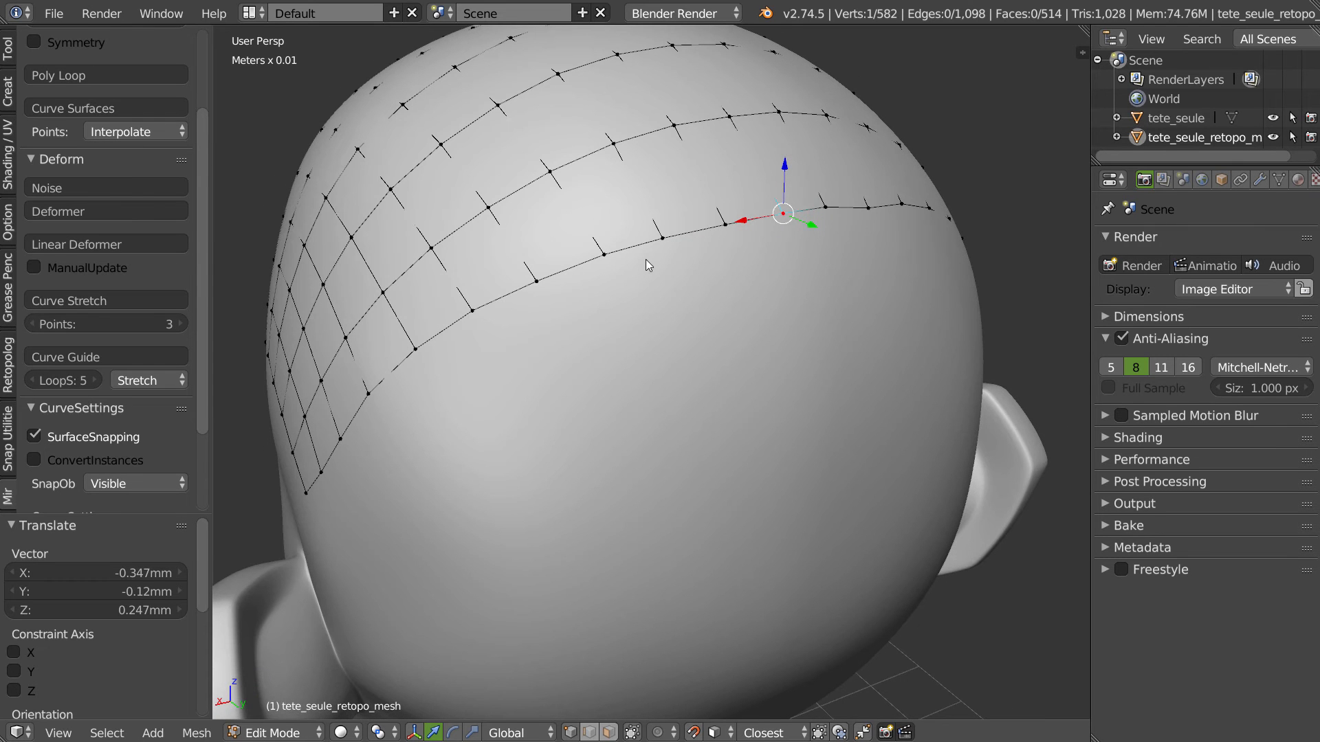
- Set the 3D view's clipping range to a start of 1 mm and an end of 5 m
key(n)
middle_drag(491, 284, 492, 255)
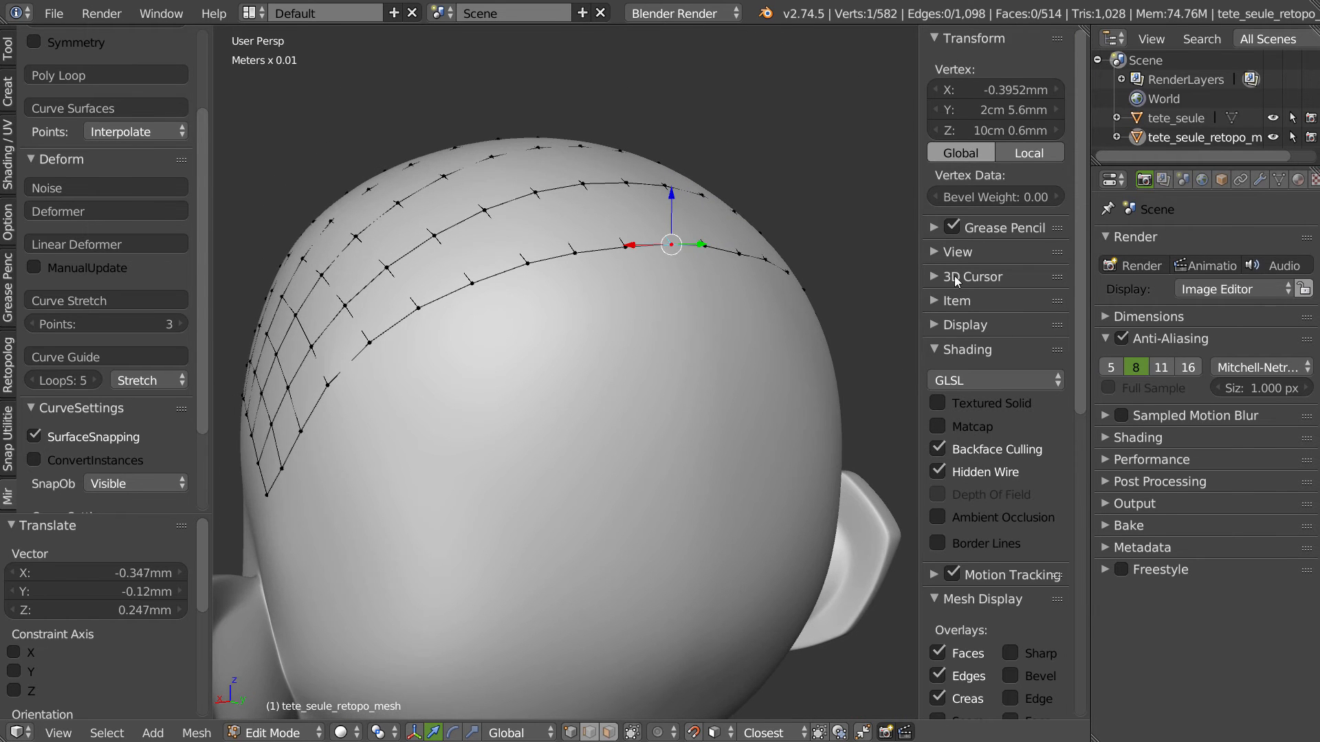
click(947, 252)
drag(992, 445, 708, 451)
click(983, 447)
text(1m)
key(Return)
mouse_move(1135, 459)
mouse_down()
mouse_move(825, 456)
mouse_move(994, 453)
mouse_up()
click(1000, 446)
text(5m)
key(Return)
- Enable X-Ray and turn off Backface Culling for the retopo mesh
key(shift+a)
key(shift+z)
click(657, 227)
middle_drag(640, 364, 589, 370)
key(shift+z)
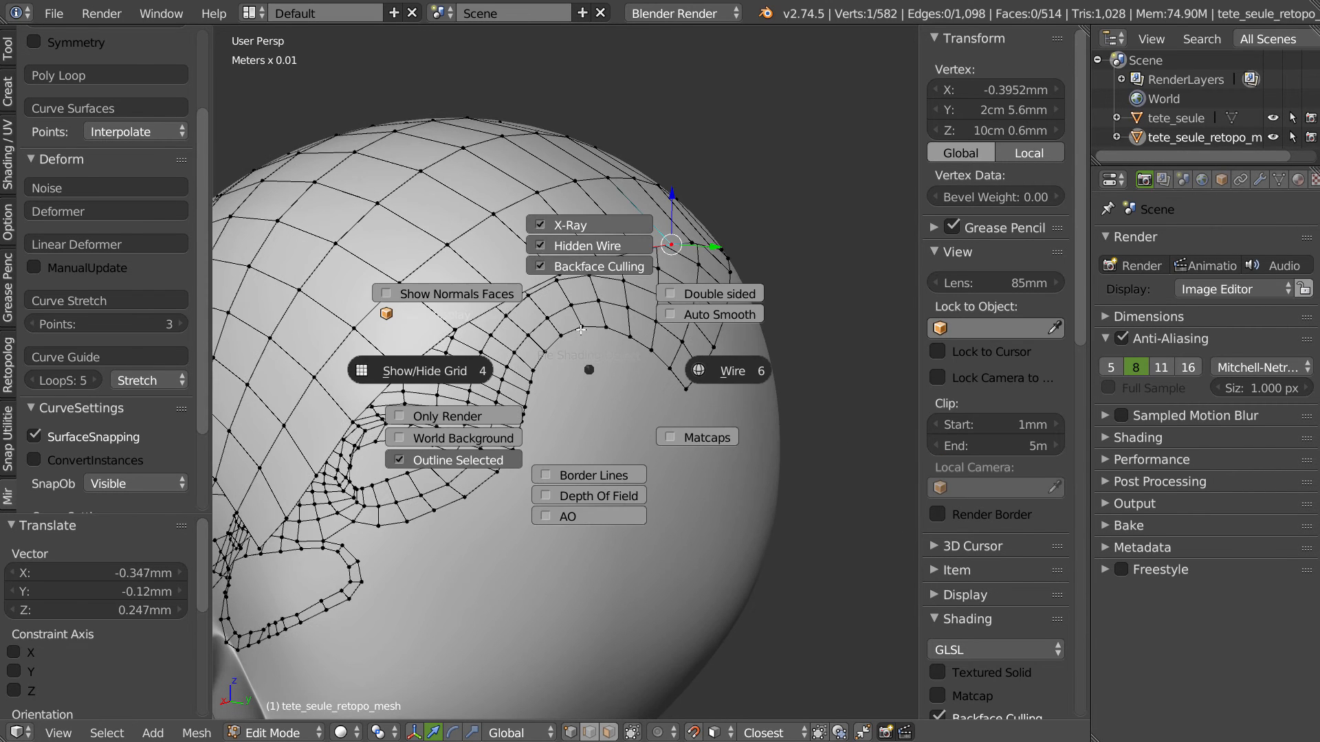
click(542, 264)
key(shift+z)
click(730, 298)
- Add an edge loop across the face strip below the outer eye corner and adjust the new loop's vertices
mouse_move(692, 360)
middle_down()
mouse_move(580, 386)
mouse_move(701, 419)
middle_up()
scroll(581, 386, down, 5)
shift+middle_drag(729, 488, 601, 375)
scroll(621, 332, up, 3)
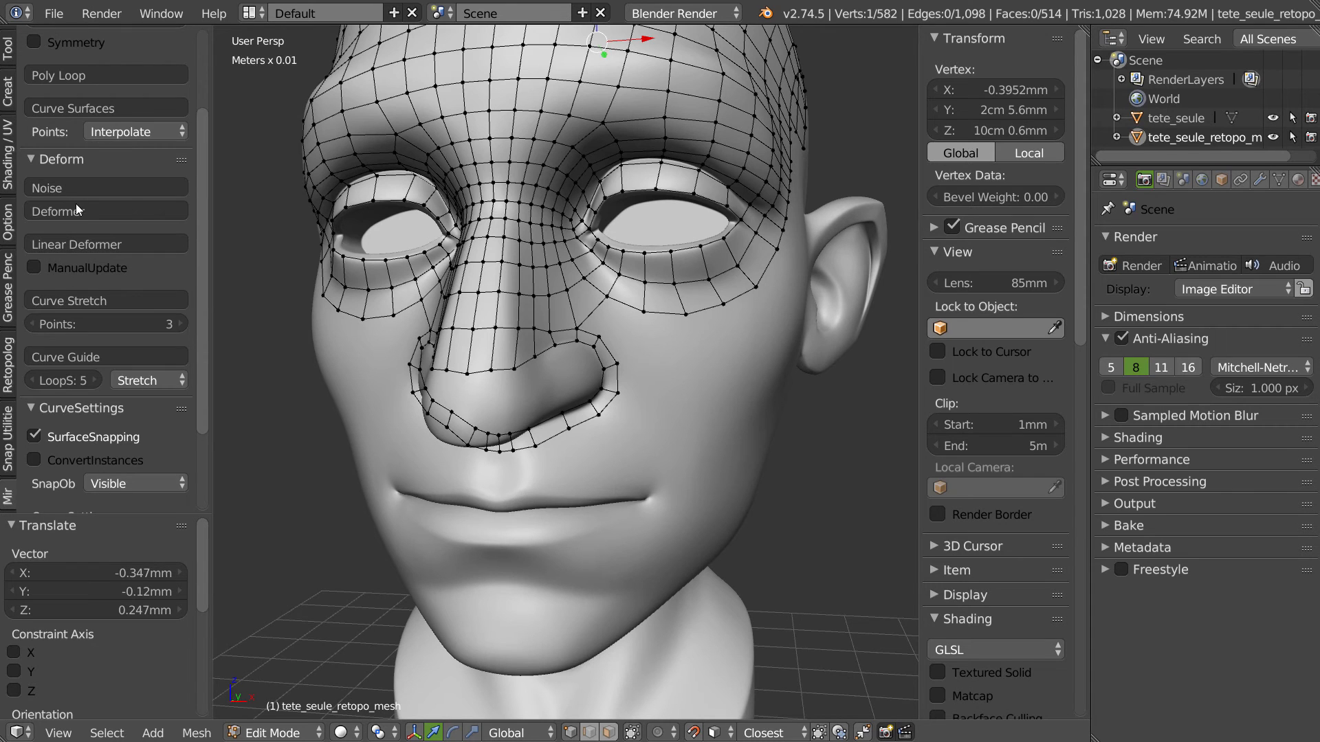
scroll(53, 179, up, 4)
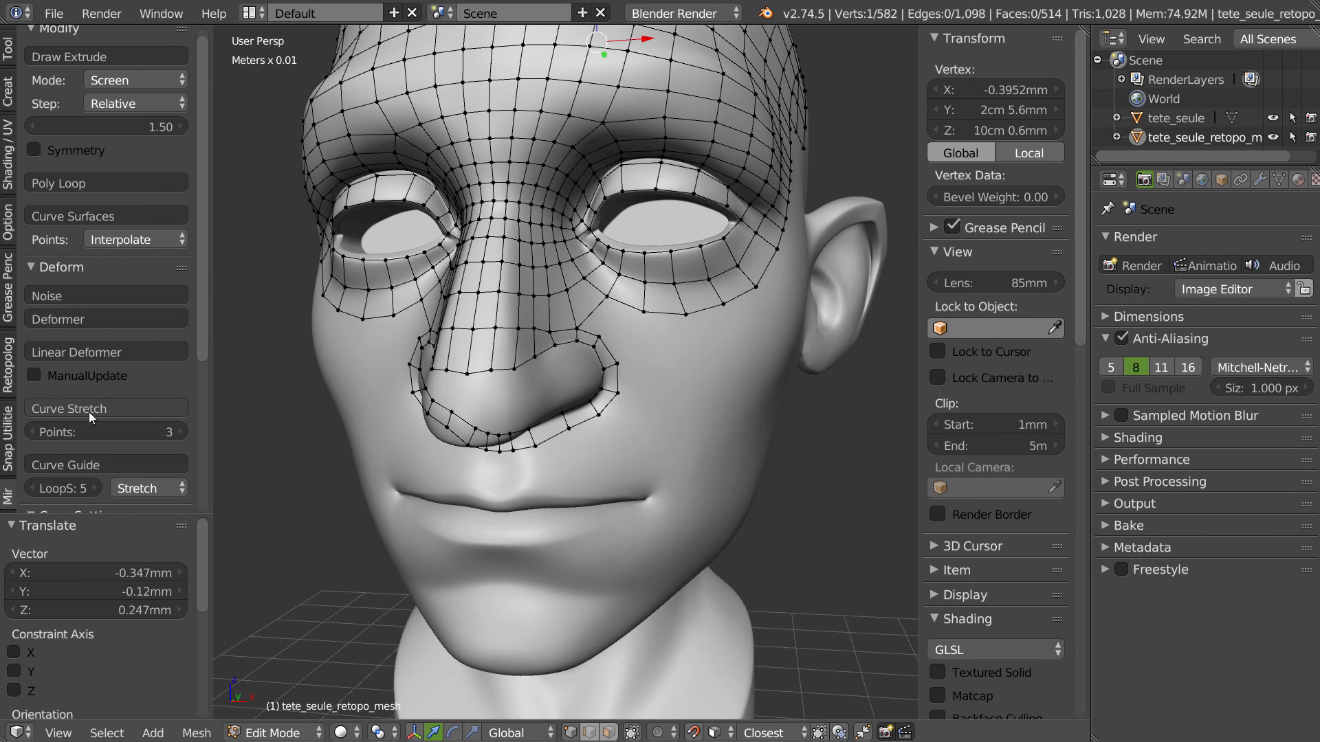
middle_drag(601, 376, 493, 297)
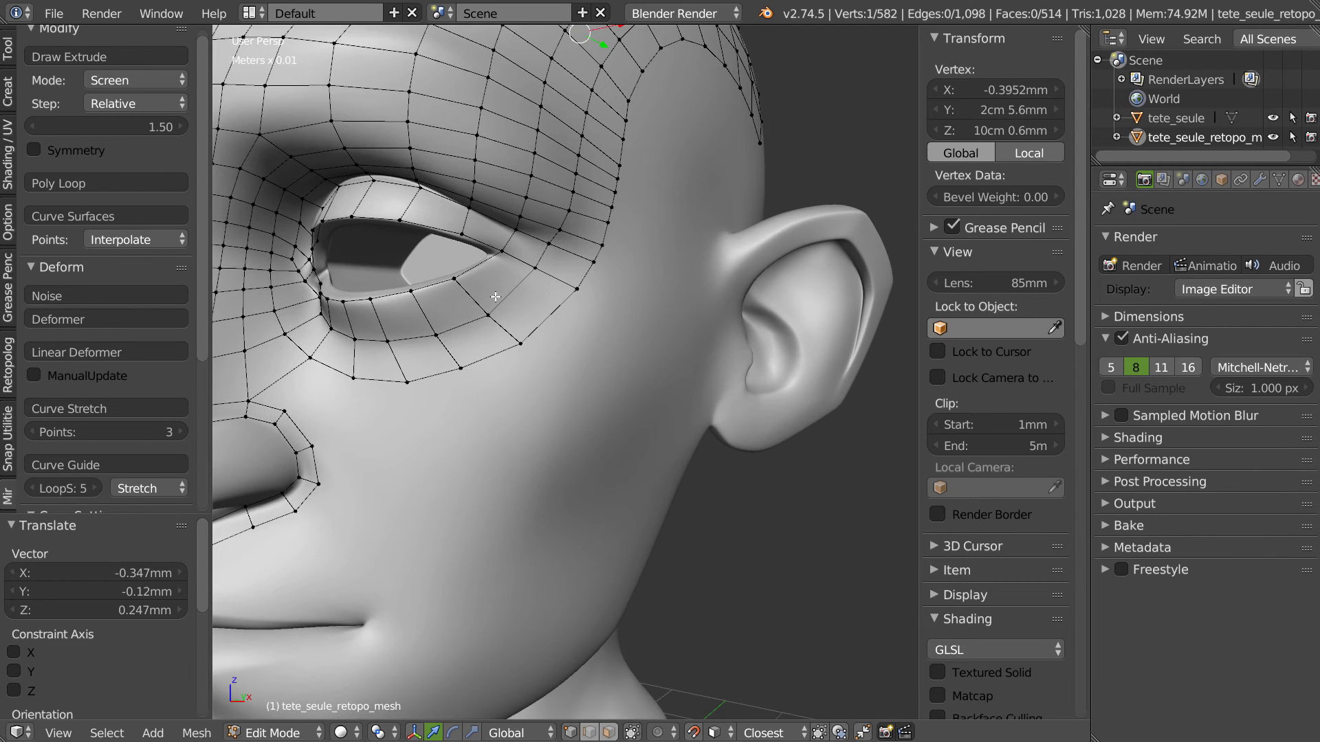
key(ctrl+r)
click(513, 287)
right_click(513, 287)
scroll(478, 278, up, 4)
right_drag(484, 252, 490, 256)
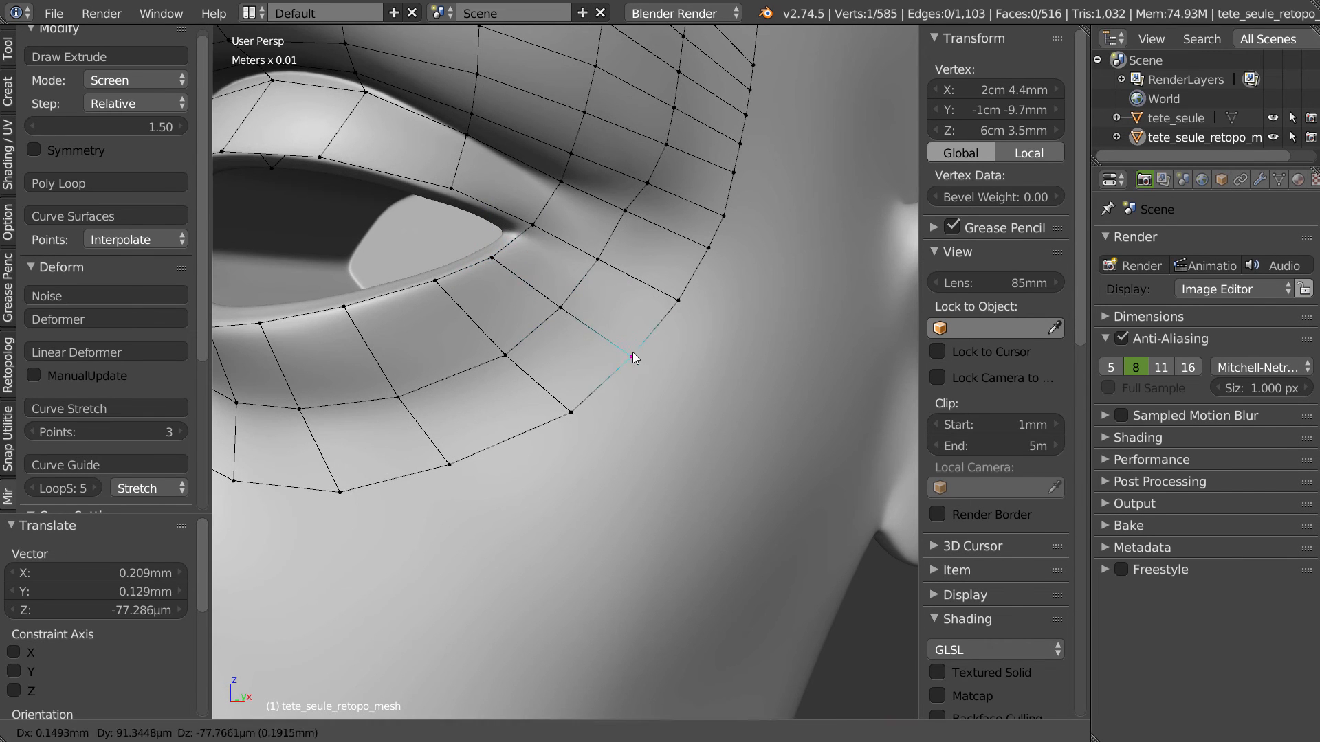
- Draw a strip of five faces on the cheek along the outer lower eye border with Retopo MT
scroll(633, 352, down, 5)
scroll(588, 332, up, 3)
shift+right_click(633, 375)
click(749, 307)
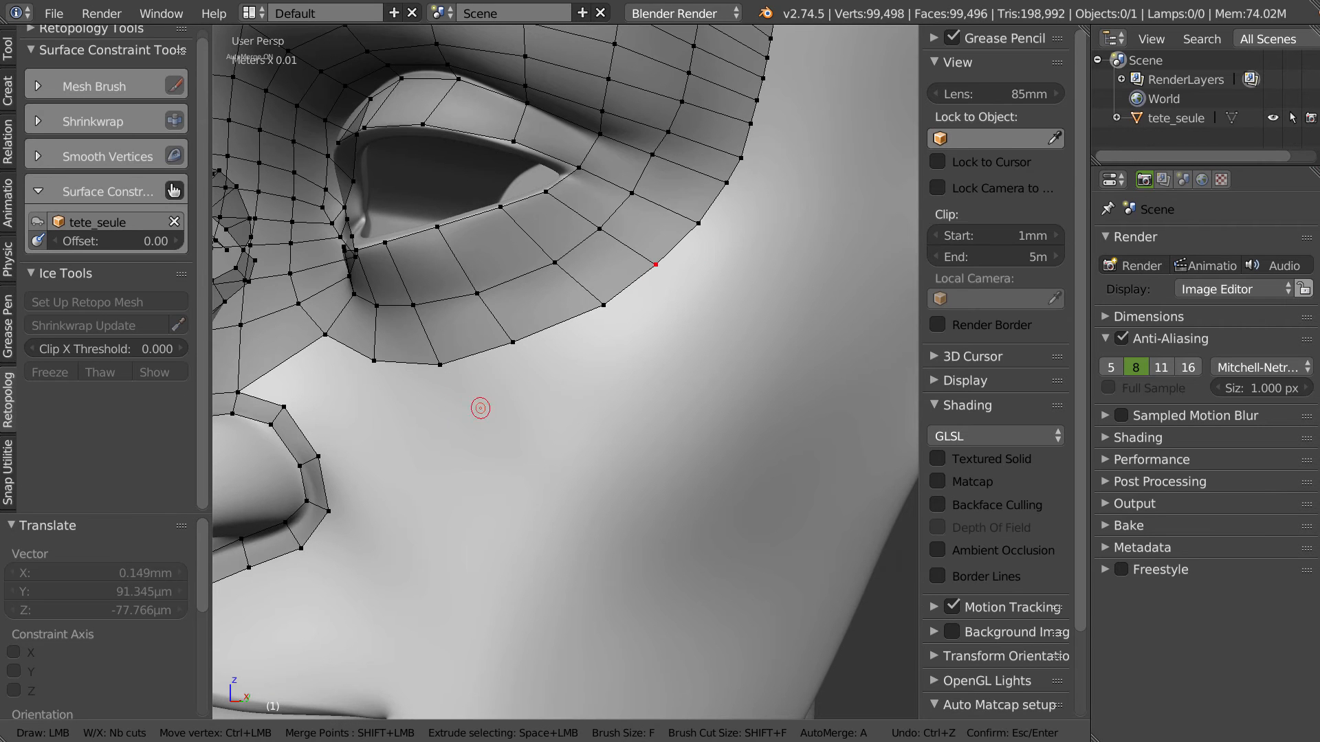
mouse_move(482, 399)
mouse_down()
mouse_move(715, 274)
mouse_move(773, 211)
mouse_up()
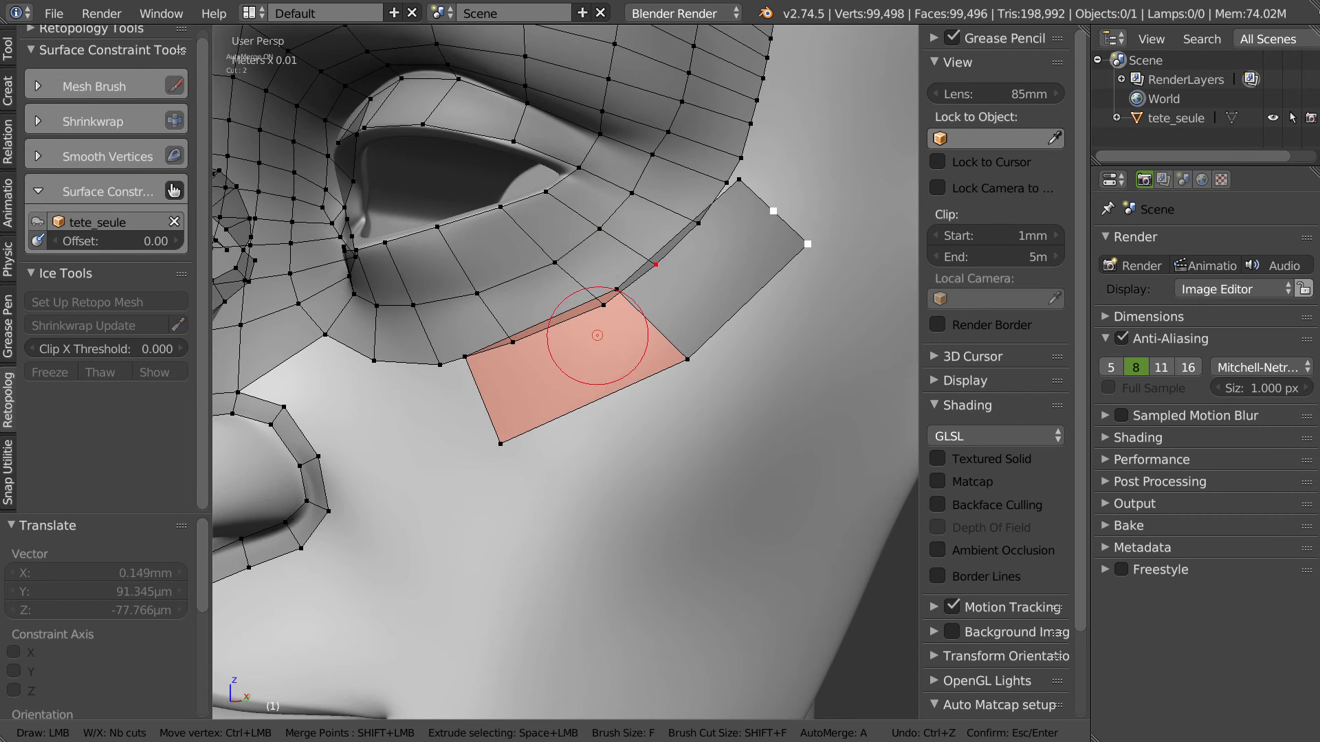
key(x)
- Merge the new strip's upper points with the vertices of the lower eye border so the faces join cleanly
shift+click(452, 374)
shift+click(529, 345)
shift+click(597, 302)
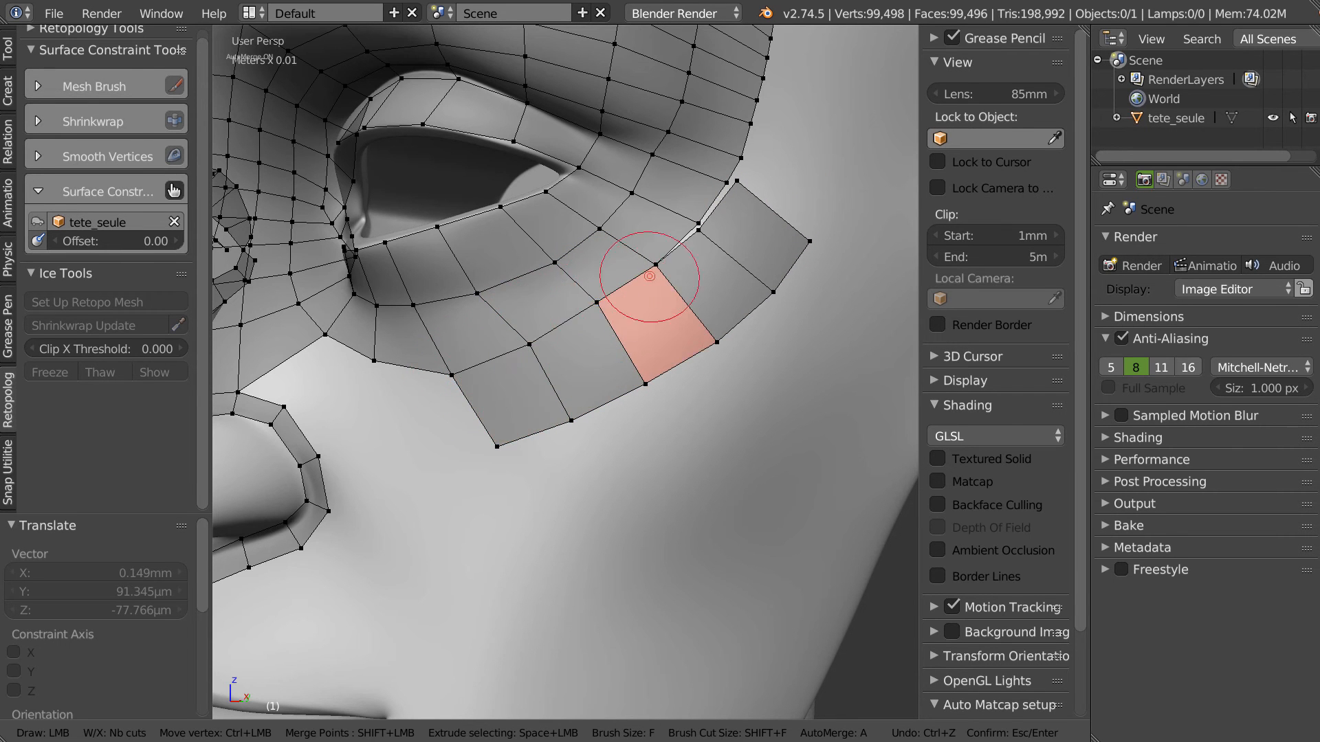
shift+click(702, 239)
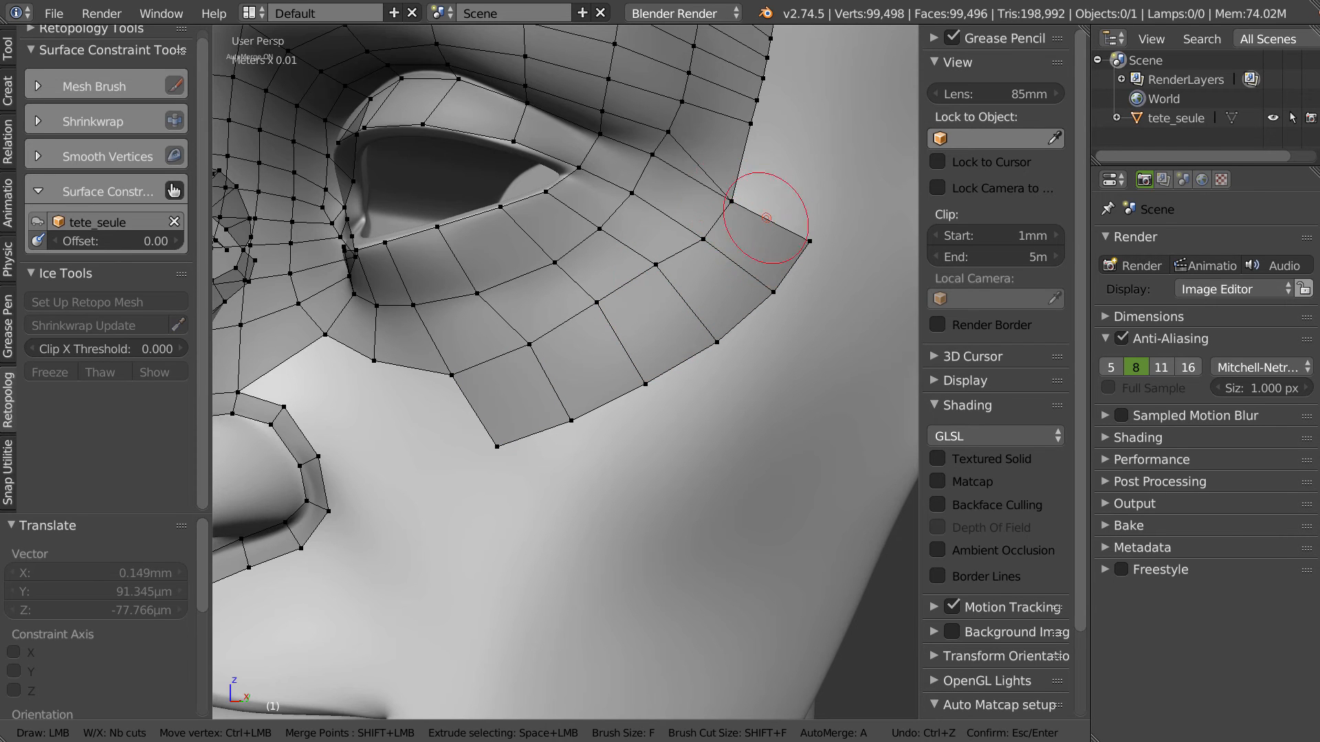
key(f)
click(714, 189)
key(ctrl+z)
shift+click(736, 195)
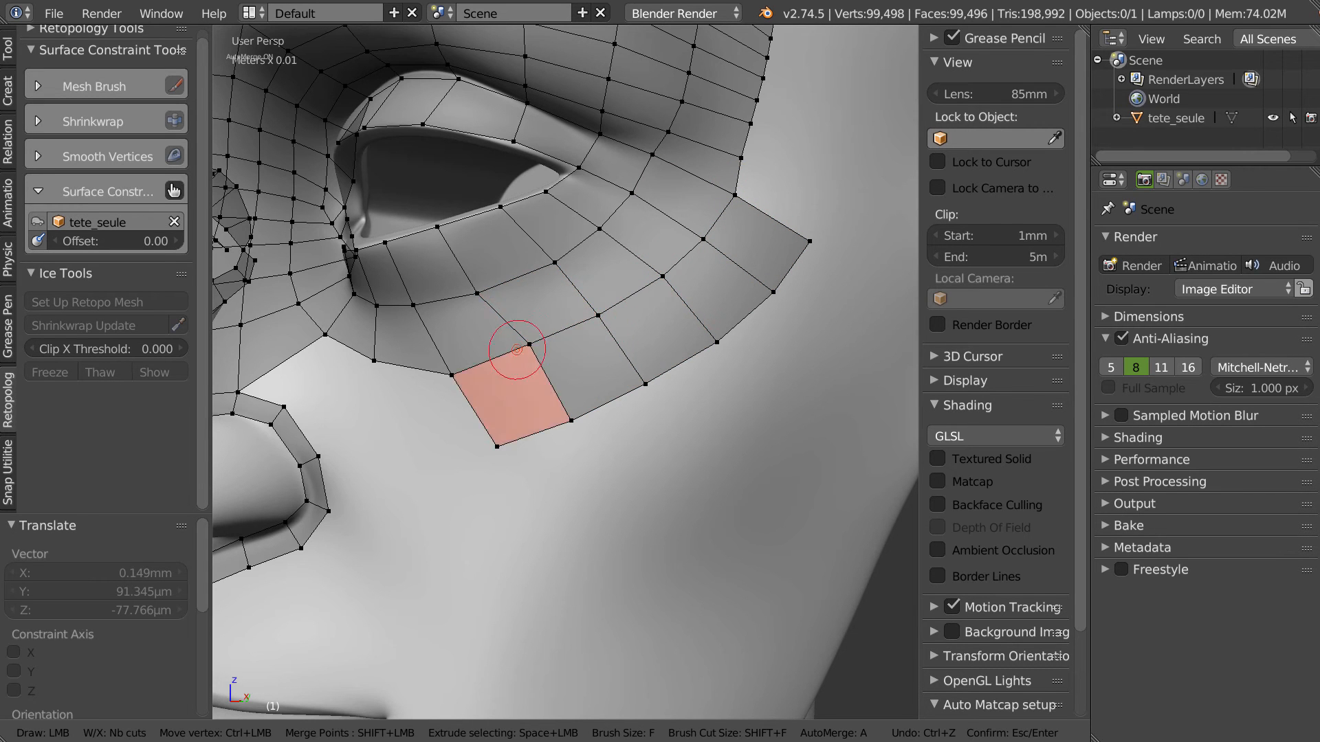
- Draw a second strip of five faces on the cheek, parallel to and just below the first one
scroll(618, 328, down, 7)
middle_drag(618, 327, 560, 362)
scroll(559, 362, up, 6)
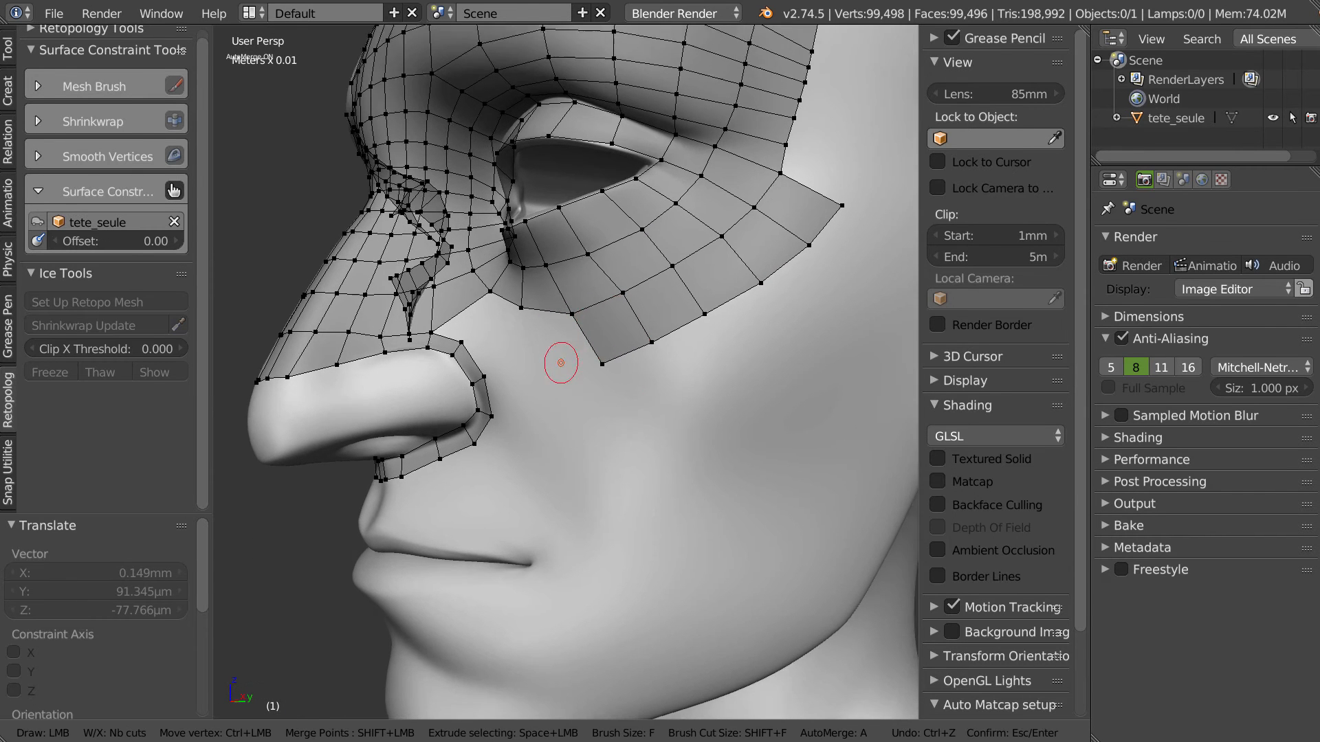
mouse_move(823, 314)
mouse_down()
mouse_move(890, 227)
mouse_move(906, 234)
mouse_up()
key(f)
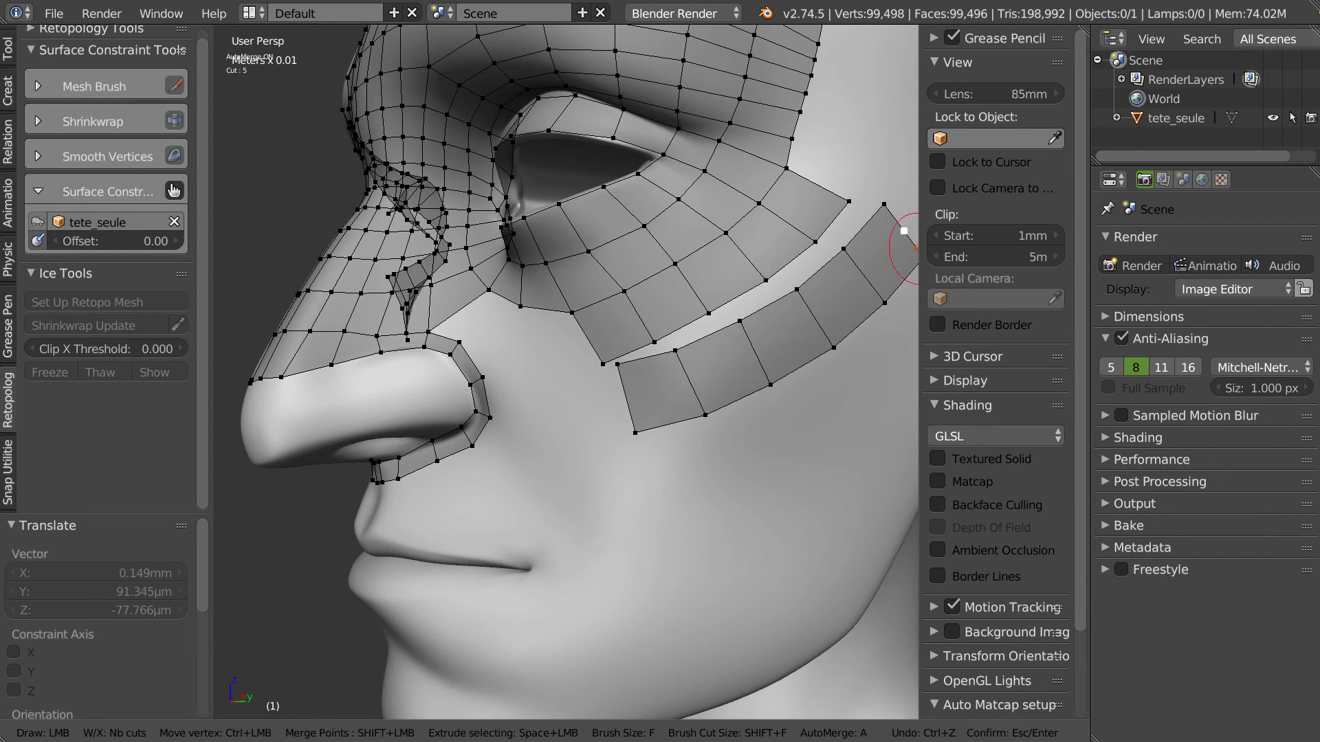
- Merge the second strip's upper points with the strip above, adjust one shared vertex and finish Retopo MT
shift+click(613, 373)
shift+click(670, 346)
shift+click(732, 322)
shift+click(774, 297)
shift+click(825, 250)
shift+click(855, 214)
ctrl+drag(773, 297, 786, 293)
middle_drag(775, 320, 707, 259)
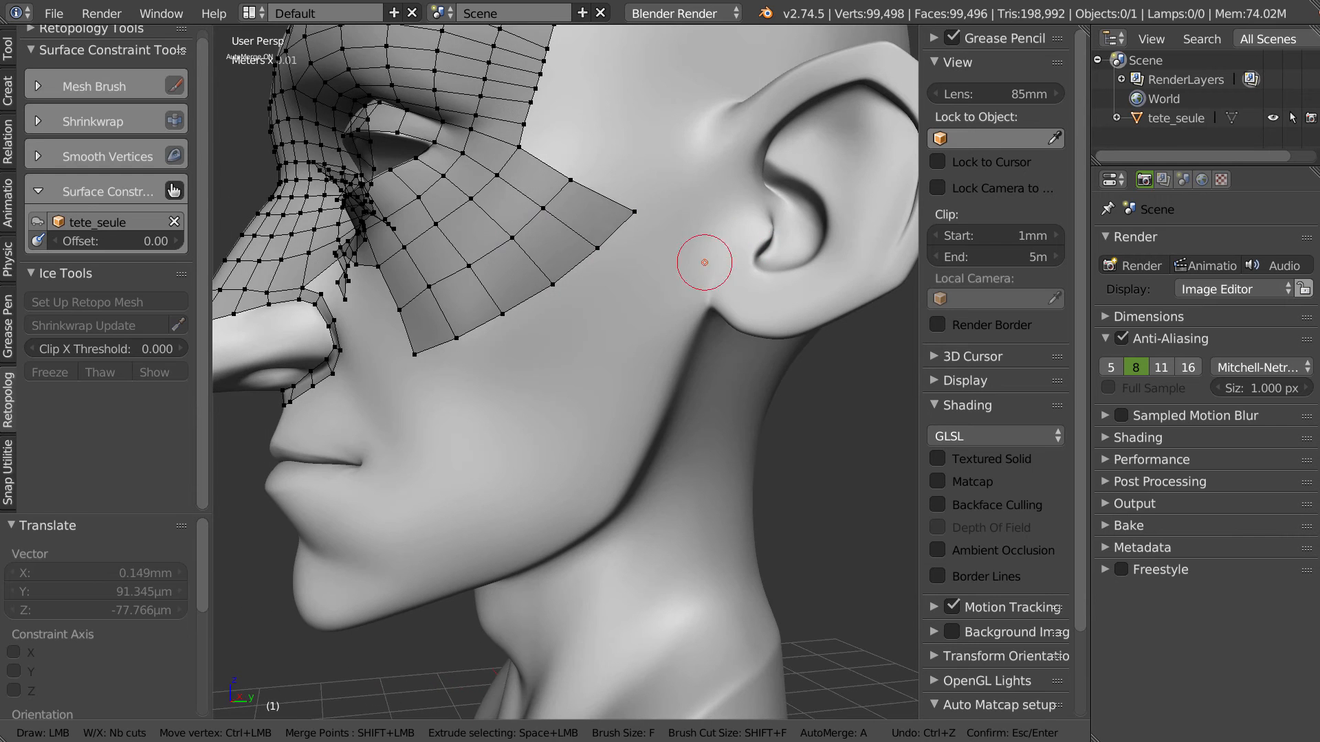
key(Escape)
- Select the lower edge row of the cheek strip and set the Grease Pencil stroke placement to Surface
alt+right_click(545, 294)
middle_drag(526, 318, 541, 316)
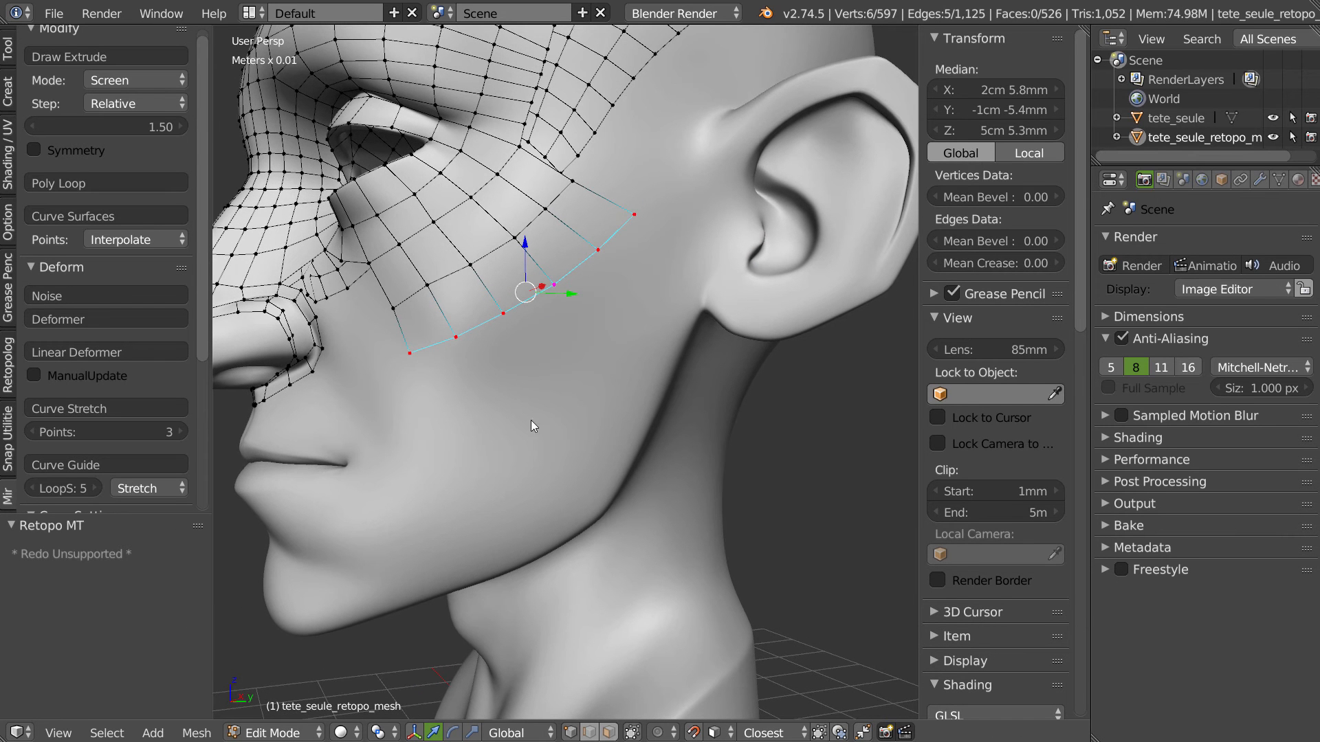
mouse_move(674, 240)
middle_down()
mouse_move(646, 333)
mouse_move(525, 353)
middle_up()
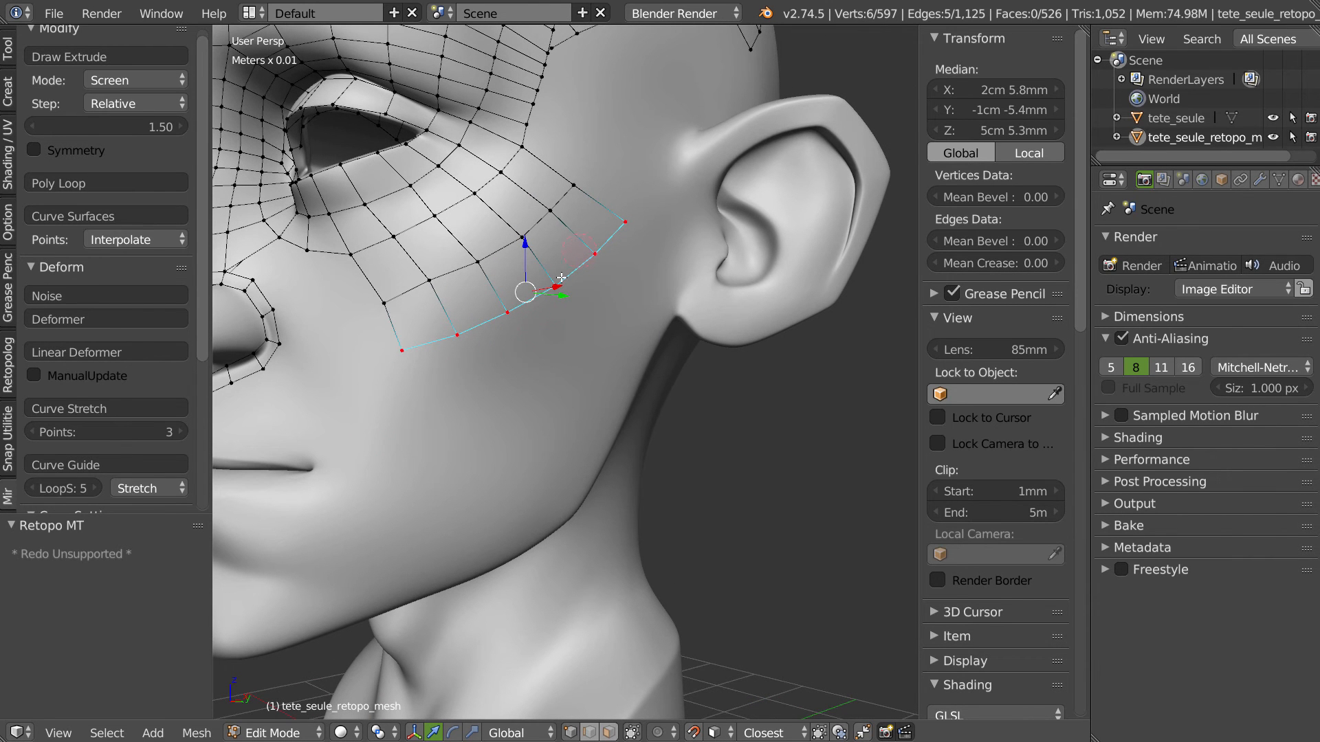
click(7, 288)
click(57, 229)
- Draw two Grease Pencil strokes on the head, one across the mid-cheek up towards the ear and one along the jawline to the earlobe
middle_drag(572, 355, 449, 425)
drag(449, 448, 576, 351)
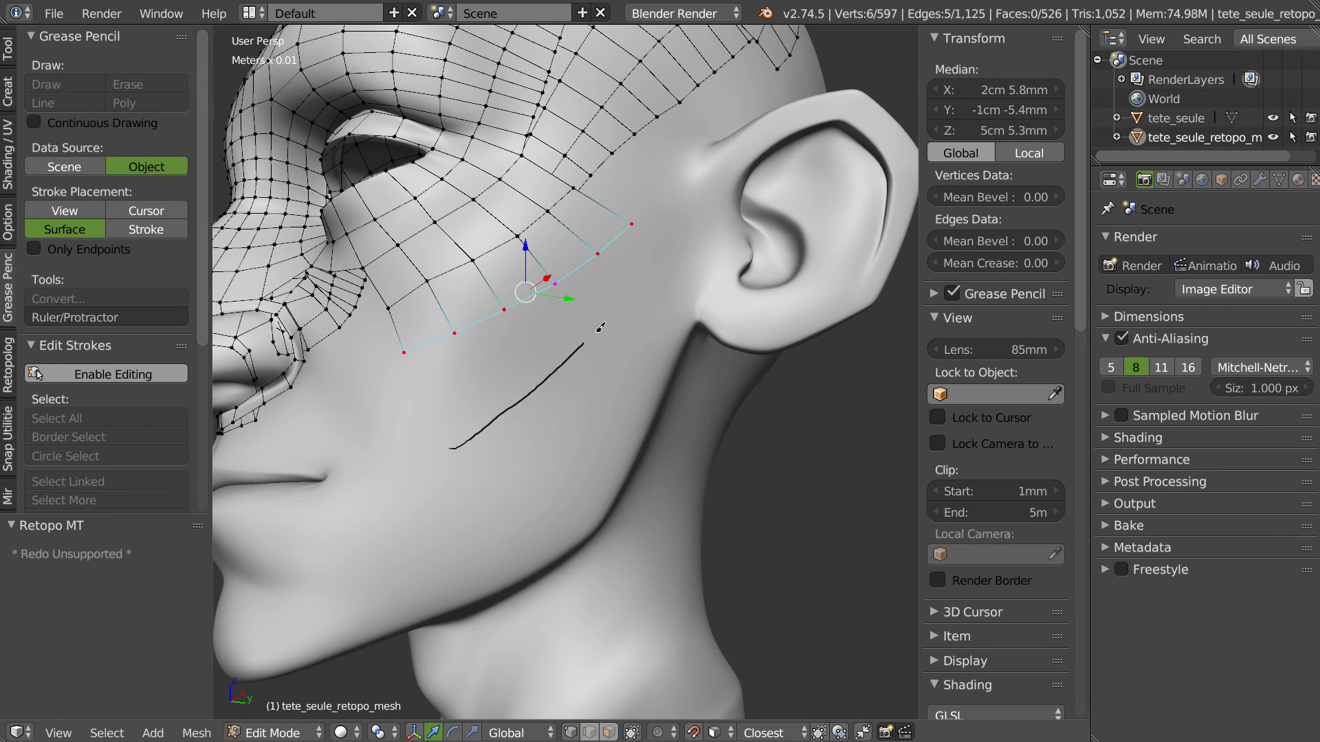
drag(664, 243, 660, 246)
drag(502, 585, 561, 547)
drag(677, 343, 693, 316)
- Build the cheek faces from the selected edges and strokes with Add Bsurface, using a Follow value of 2
shift+right_click(625, 377)
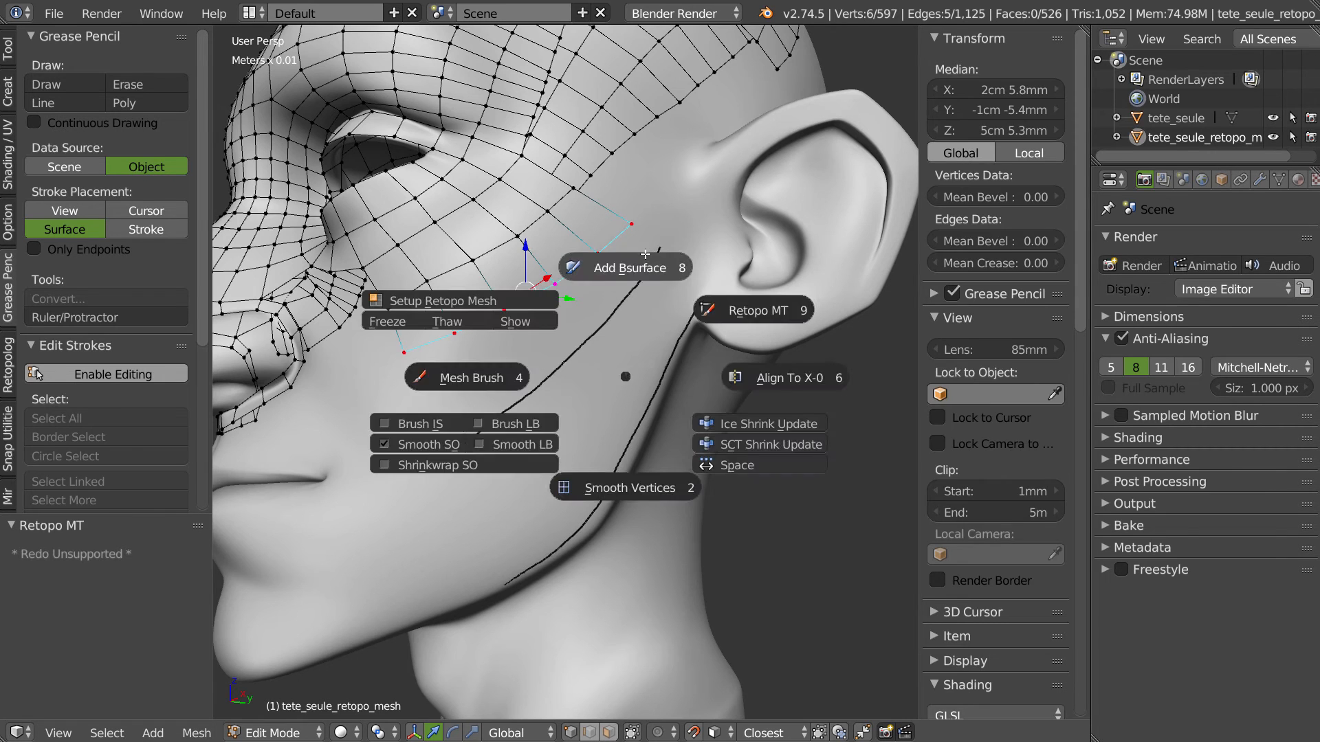
click(622, 268)
middle_drag(588, 337, 560, 346)
click(13, 553)
click(12, 553)
click(197, 553)
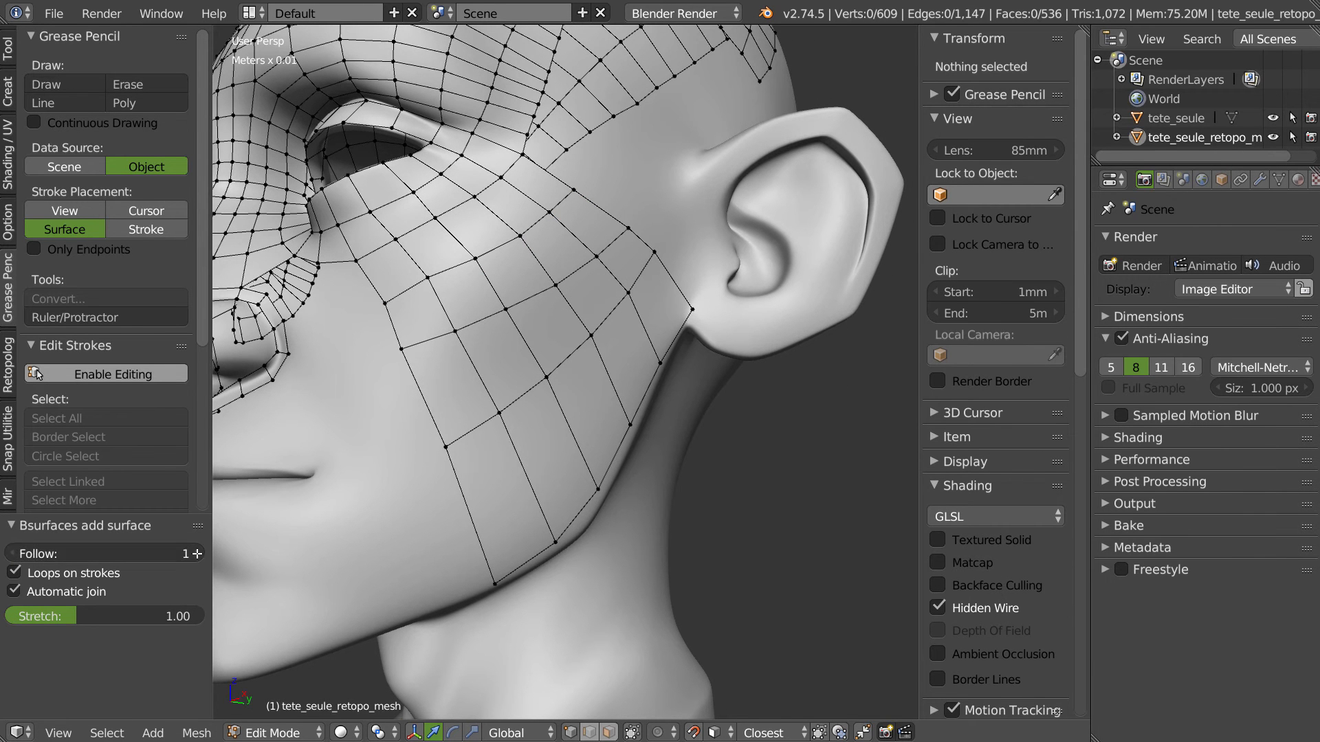
- Reposition the upper cheek border vertex near the temple and select the border path from the outer eye to the earlobe
middle_drag(667, 221, 642, 220)
right_drag(622, 208, 613, 204)
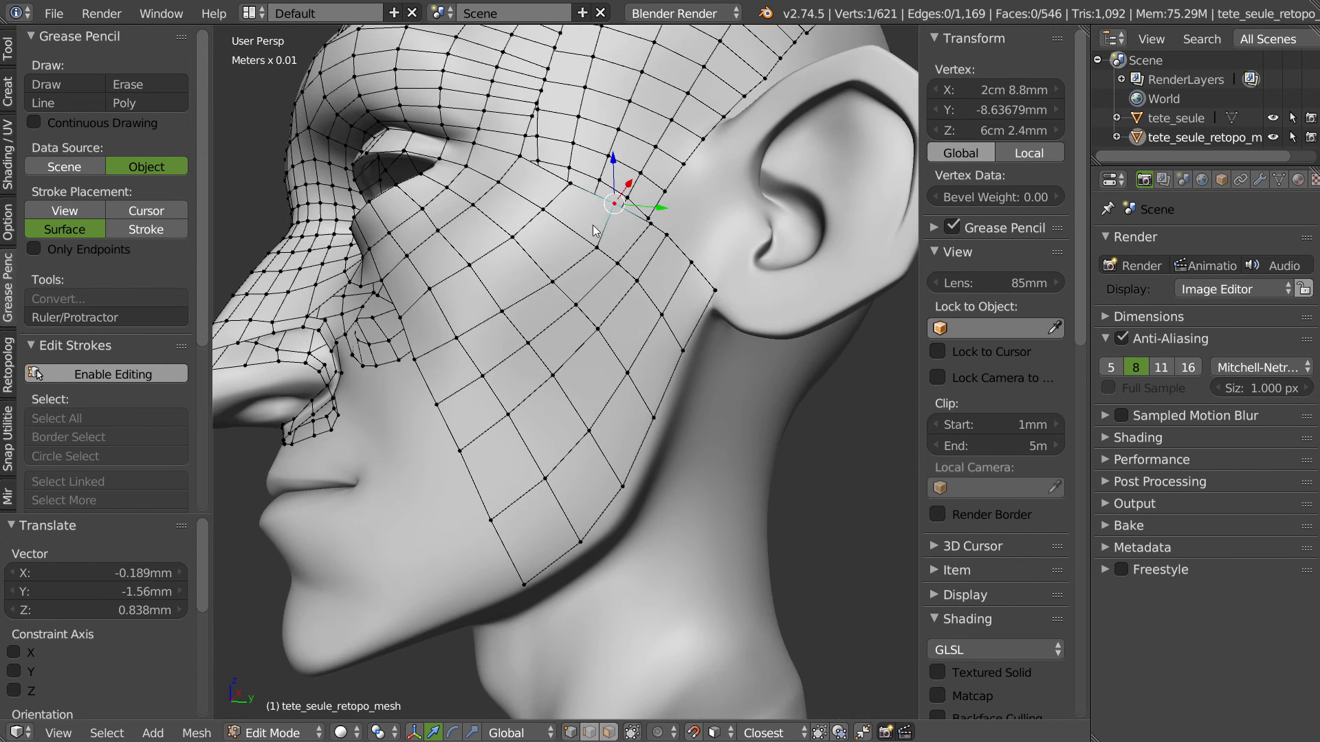
middle_drag(600, 207, 594, 214)
right_click(519, 149)
ctrl+right_click(717, 287)
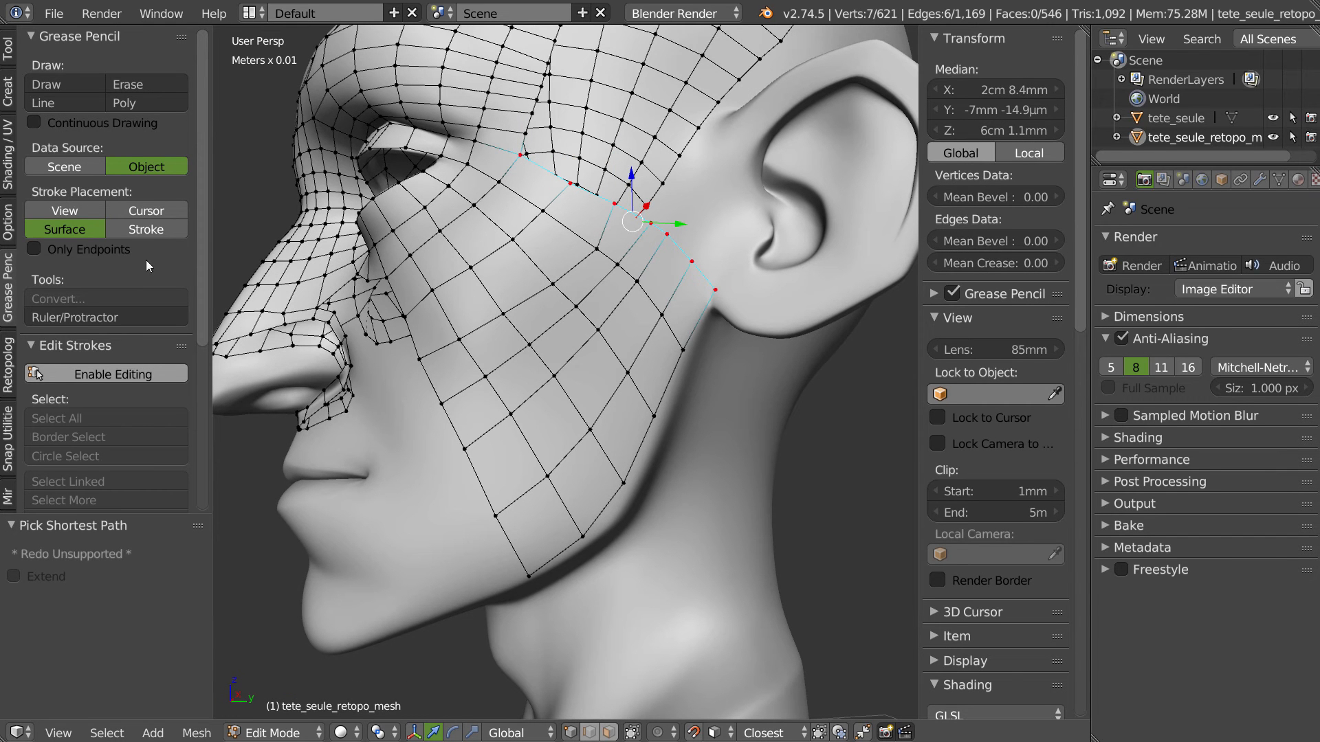
- Straighten the selected upper cheek border using Curve Stretch with 3 points
click(7, 344)
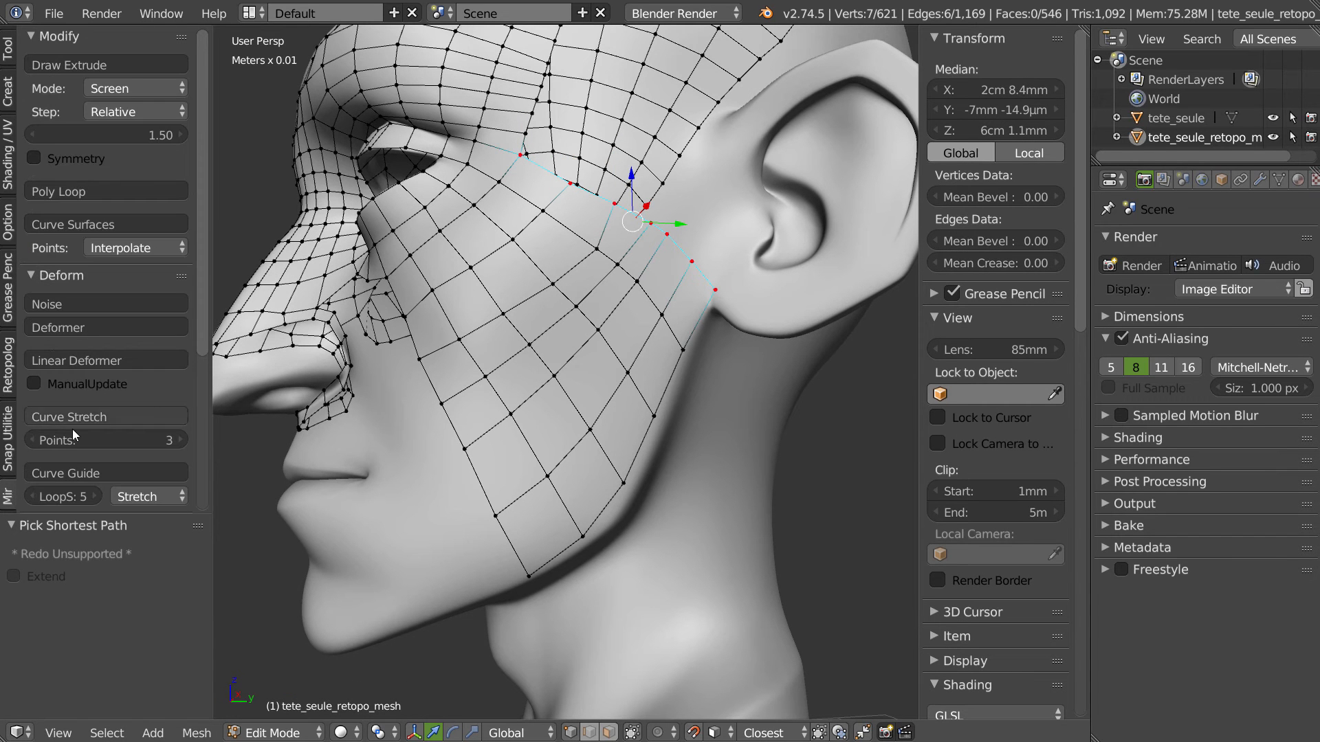
click(88, 414)
middle_drag(628, 165, 639, 227)
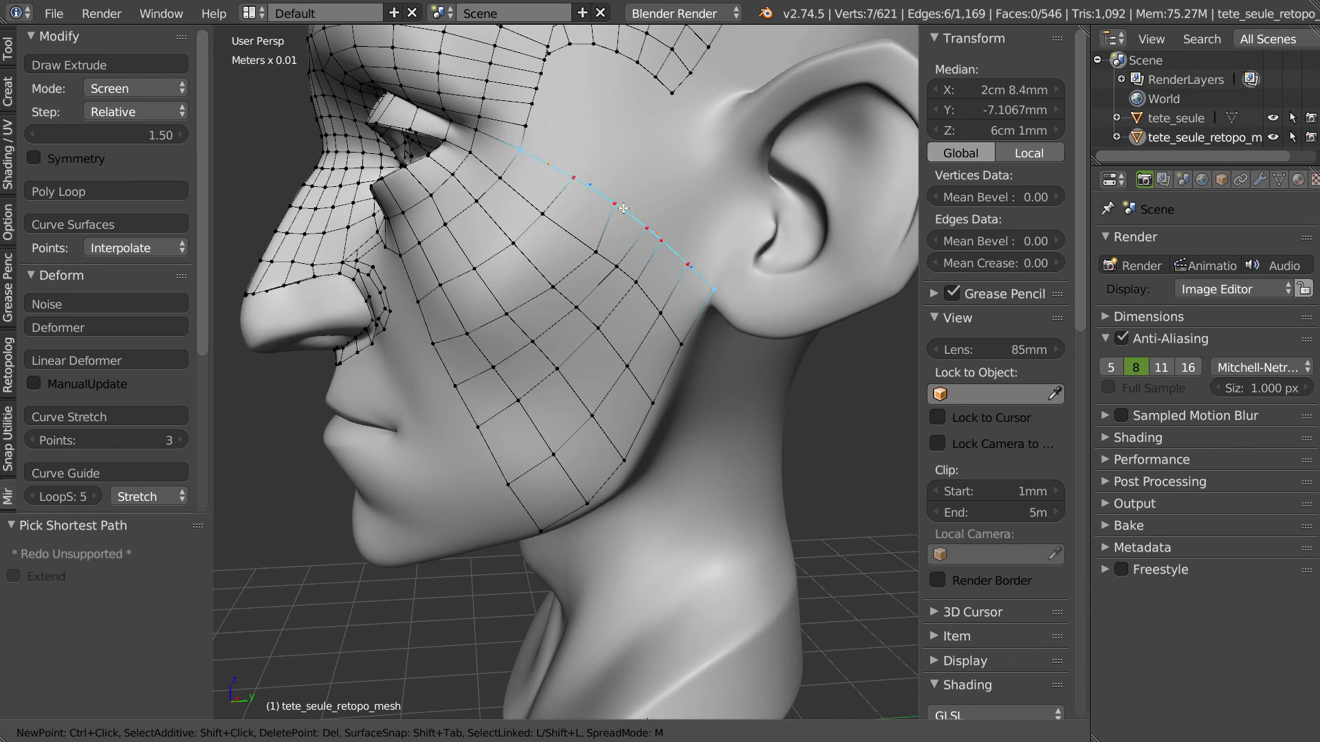
scroll(624, 221, up, 1)
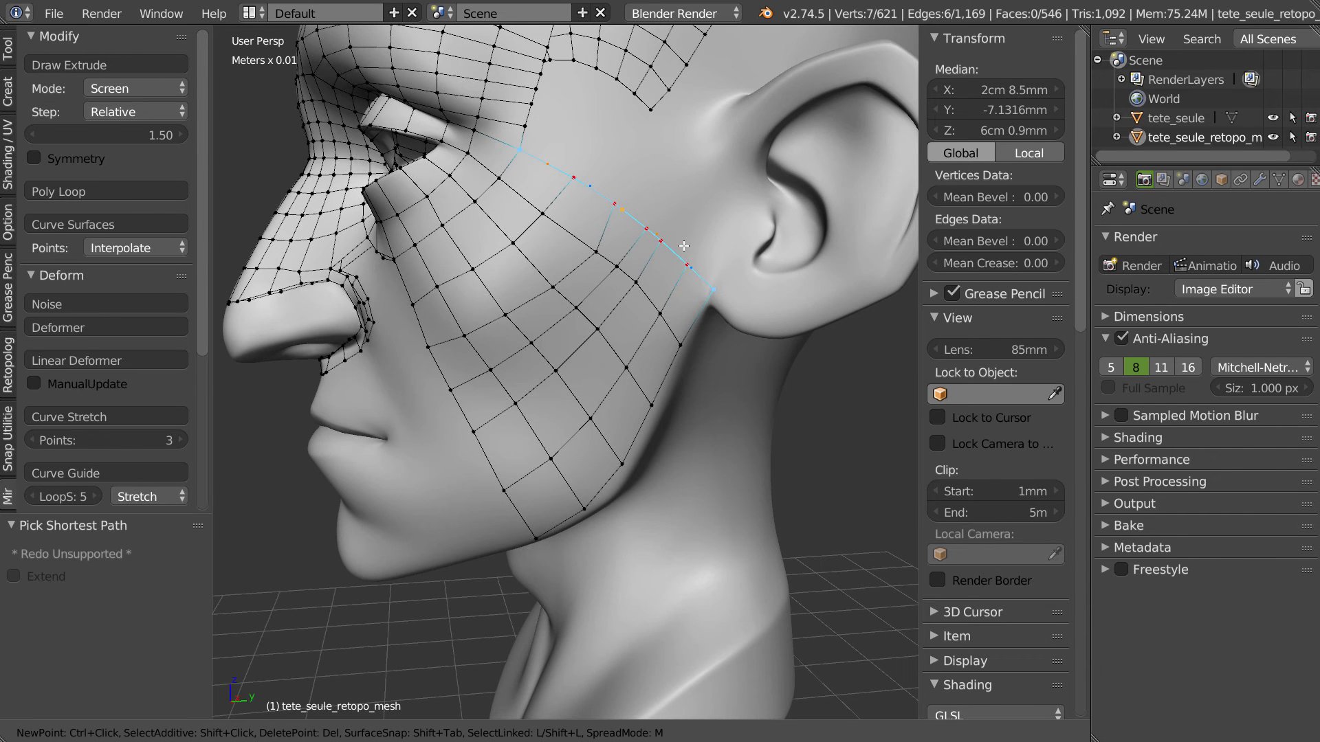
scroll(537, 280, up, 1)
scroll(538, 280, down, 4)
scroll(555, 299, up, 3)
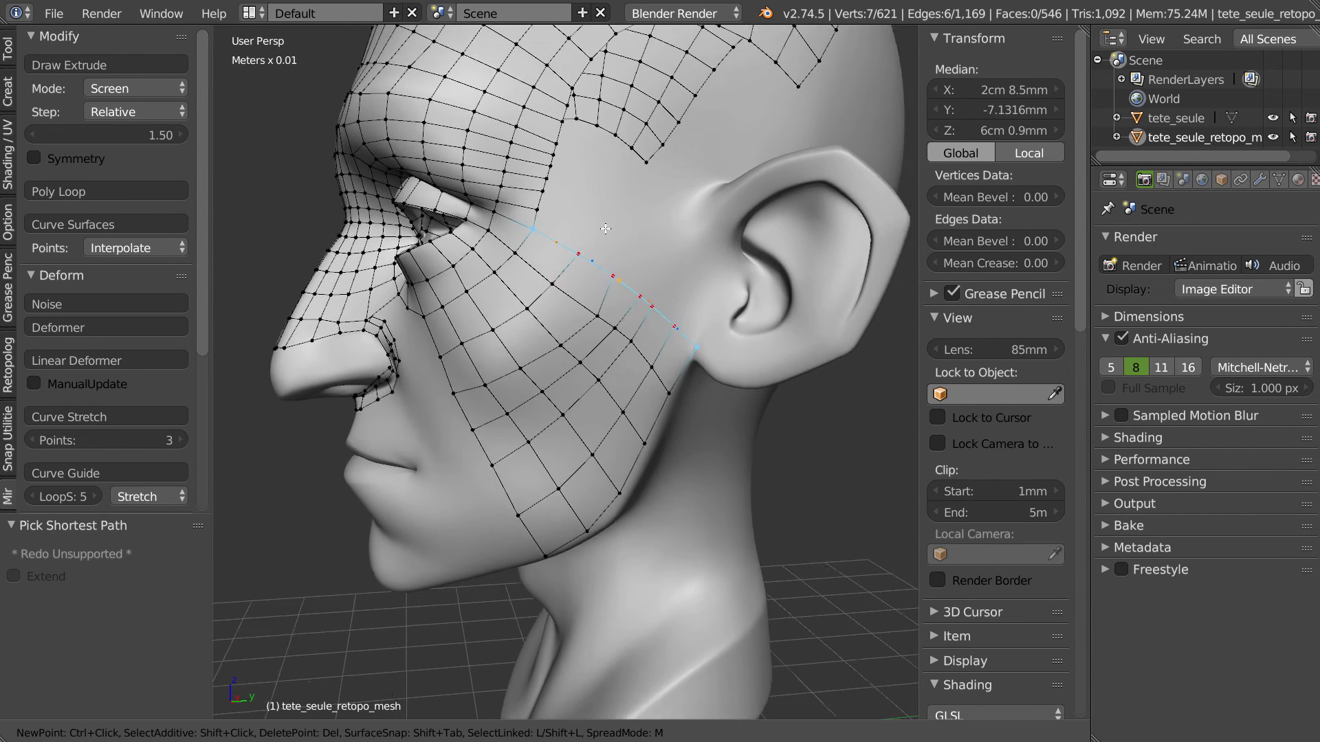
scroll(590, 267, up, 2)
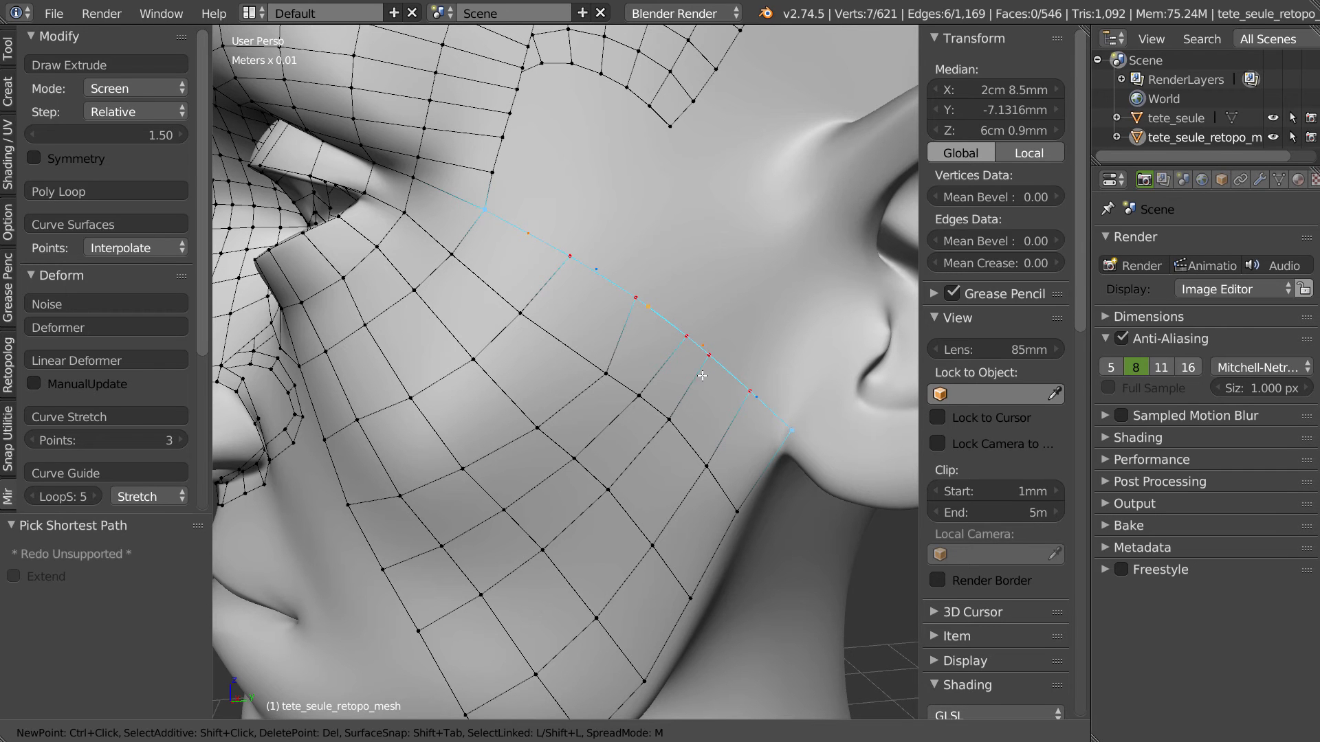
key(Escape)
- Distribute the selected cheek border vertices evenly and shift the row slightly
key(w)
key(Escape)
right_click(682, 320)
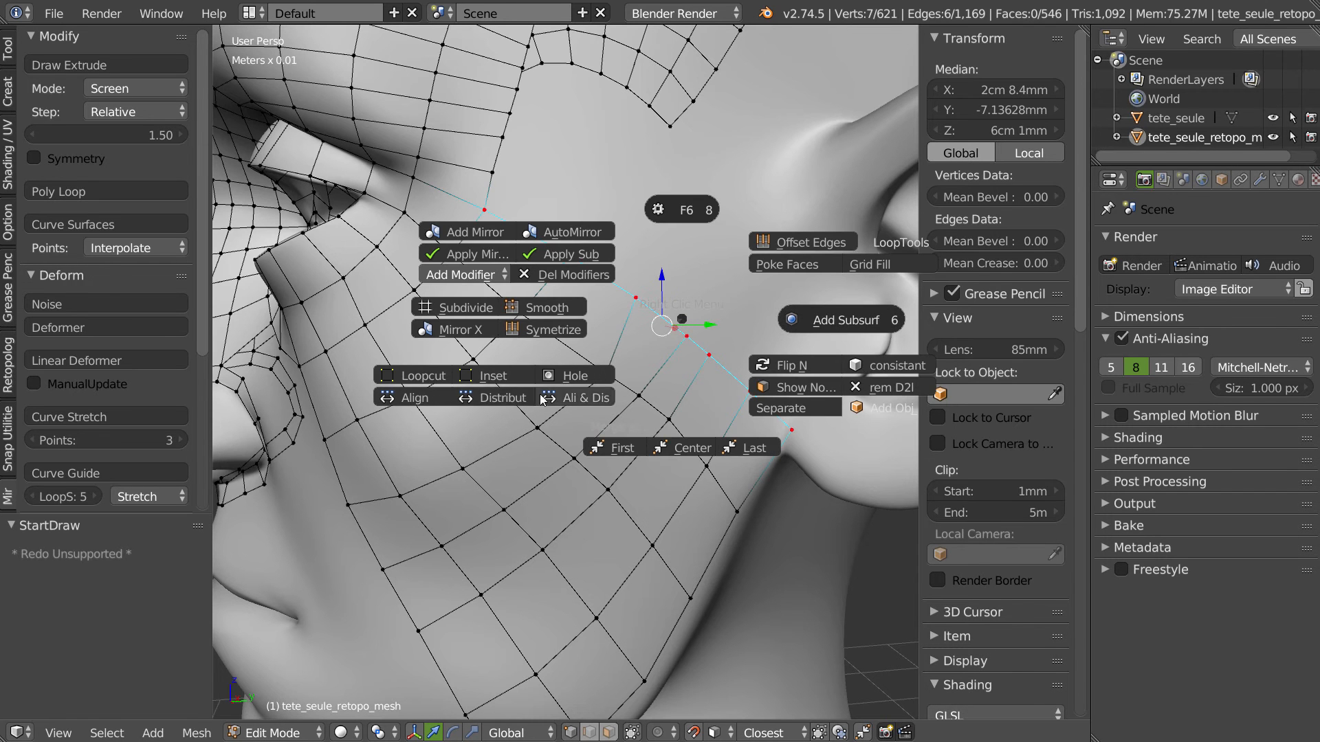
click(495, 398)
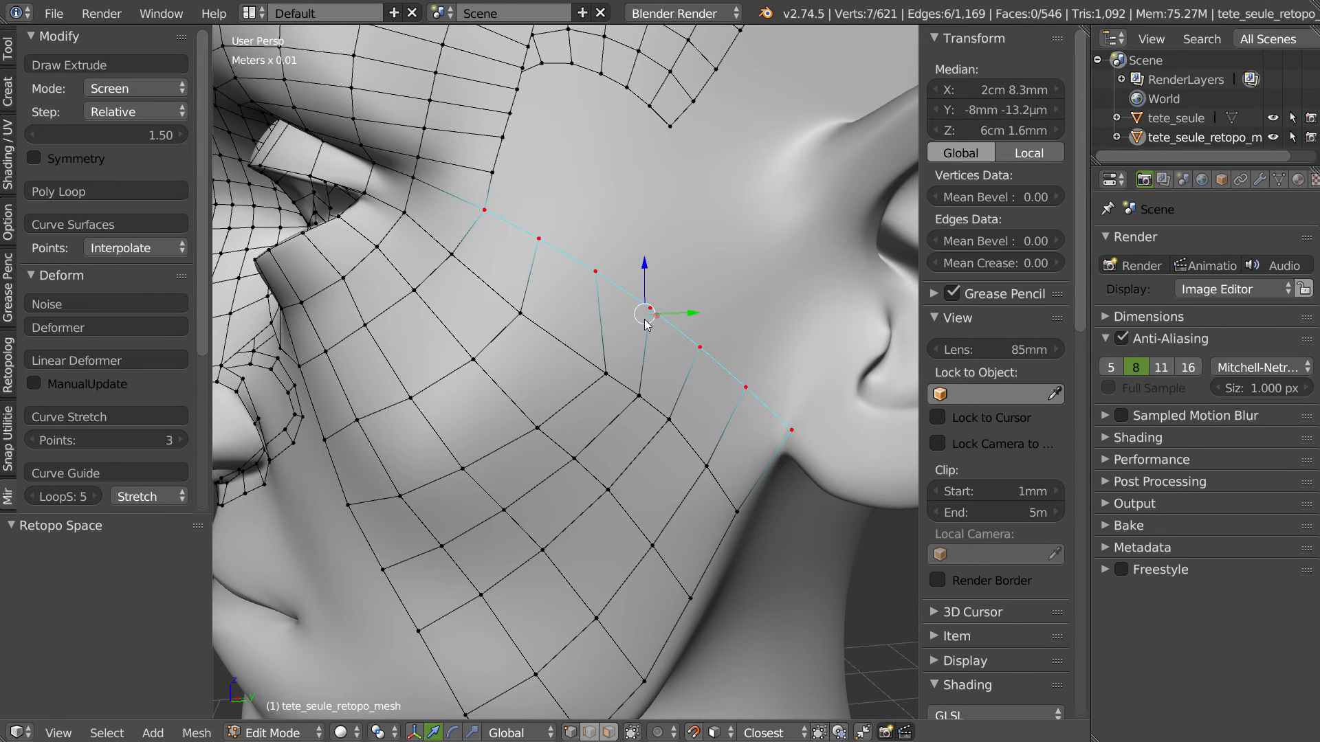
key(g)
click(571, 261)
- Run Mesh Brush on the cheek, confirm it, and switch on the Brush LB option
middle_drag(781, 431, 769, 355)
scroll(770, 355, down, 1)
shift+right_click(688, 376)
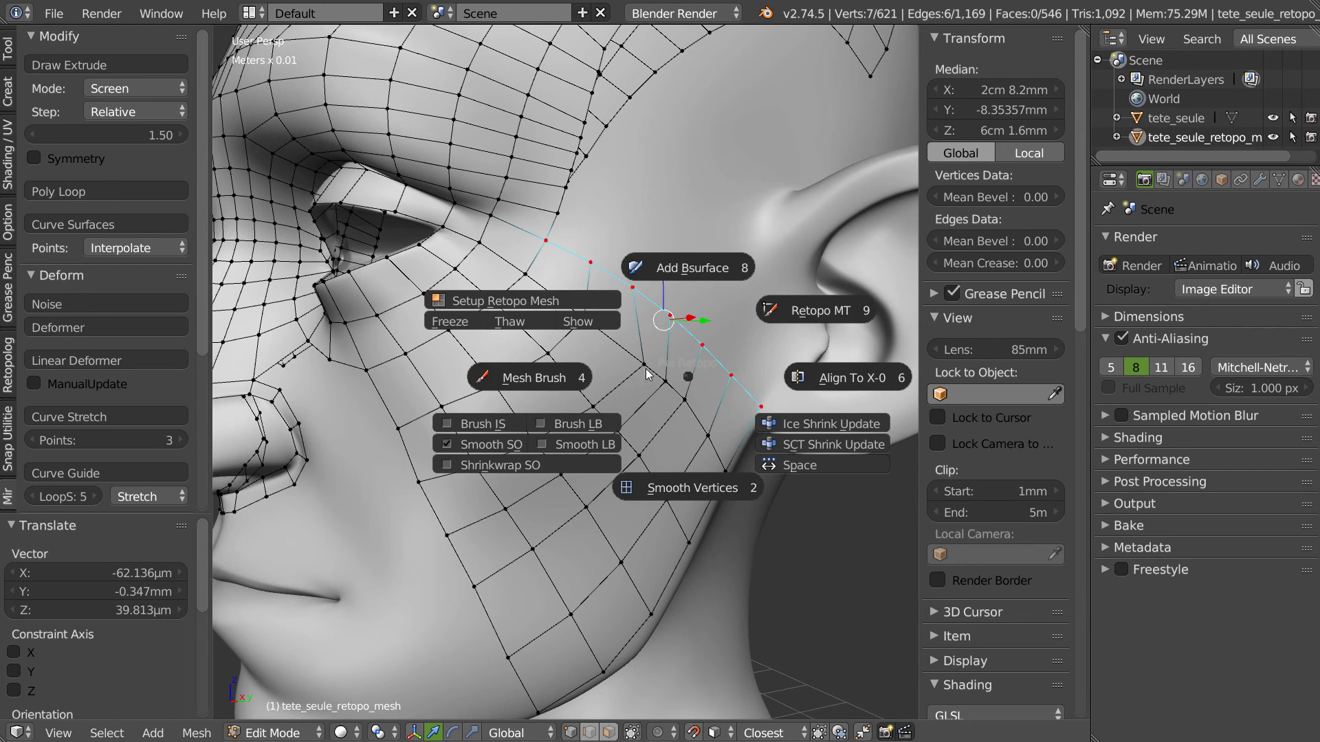
click(524, 377)
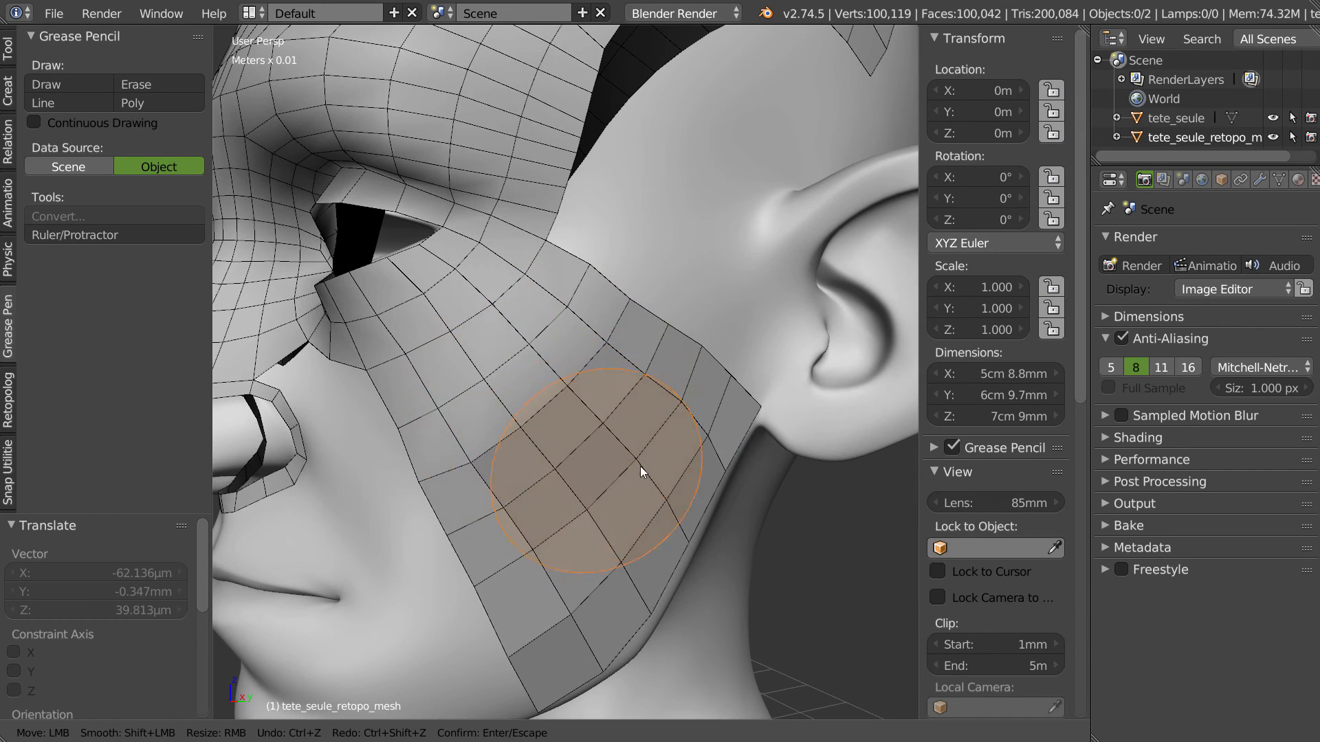
key(Return)
shift+right_click(656, 359)
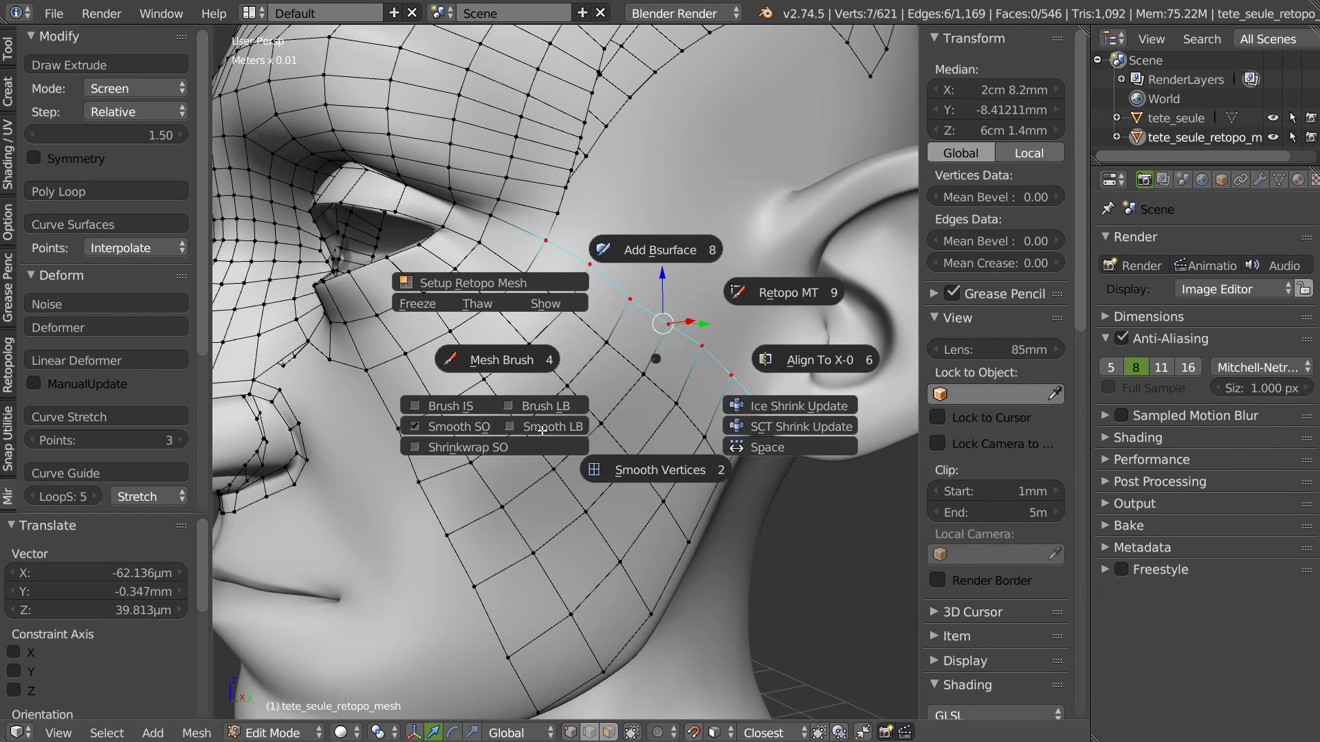
click(548, 406)
- Adjust a vertex on the upper cheek border and smooth the cheek faces with Mesh Brush
mouse_move(625, 304)
right_down()
mouse_move(636, 295)
mouse_move(668, 326)
right_up()
shift+right_drag(624, 383, 543, 391)
mouse_move(530, 348)
mouse_down()
mouse_move(479, 385)
mouse_move(509, 358)
mouse_move(447, 346)
mouse_move(581, 395)
mouse_move(571, 584)
mouse_move(673, 386)
mouse_up()
mouse_move(672, 387)
middle_down()
mouse_move(598, 451)
mouse_move(642, 428)
mouse_move(629, 405)
middle_up()
key(Return)
- Reposition individual vertices across the cheek and its upper border to even out the quads
right_click(559, 457)
right_drag(559, 456, 566, 471)
right_drag(516, 516, 522, 519)
right_drag(585, 378, 597, 380)
right_drag(612, 300, 619, 306)
- Select the border path under the nose from the midline vertex to the outer side of the nostril
middle_drag(674, 268, 513, 335)
scroll(592, 319, down, 3)
scroll(568, 358, up, 2)
right_click(478, 268)
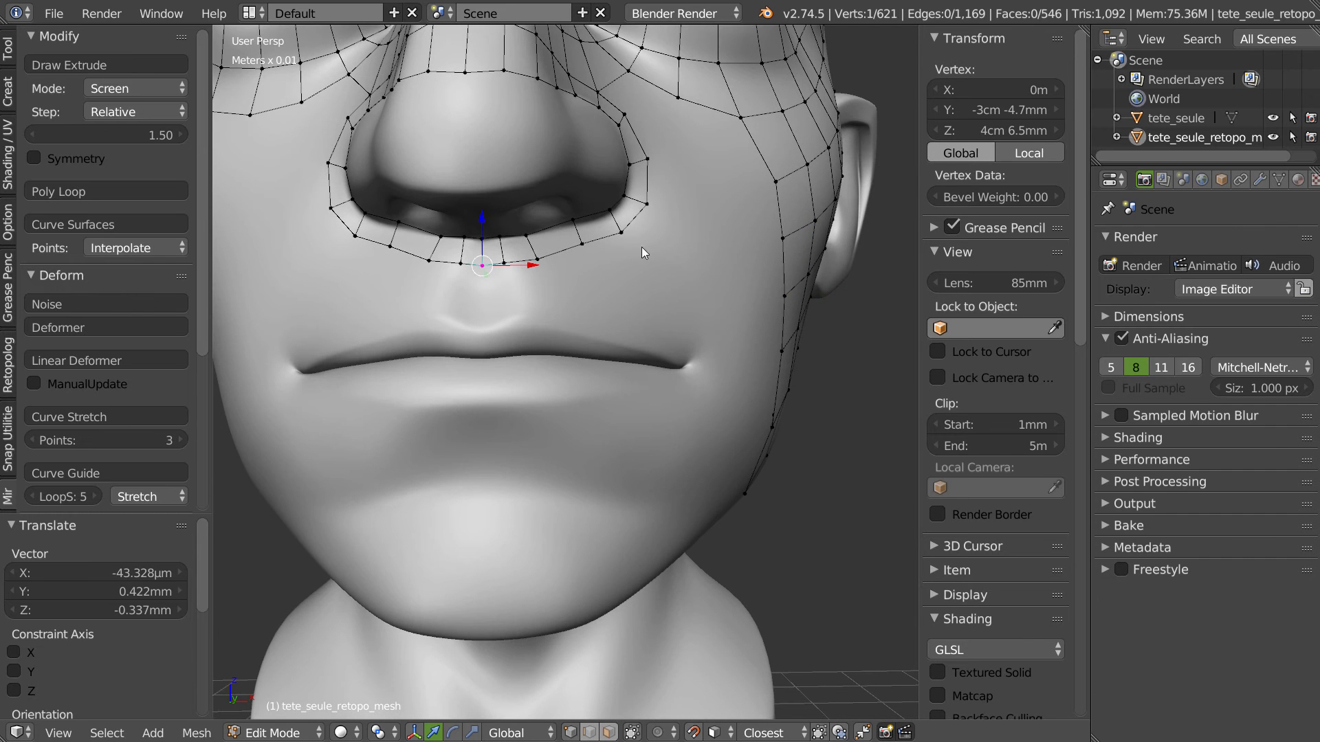
ctrl+right_click(646, 207)
- Draw strokes above the upper lip and along the mouth line, and fill the area below the nose using Add Bsurface with Follow 3
scroll(552, 297, up, 2)
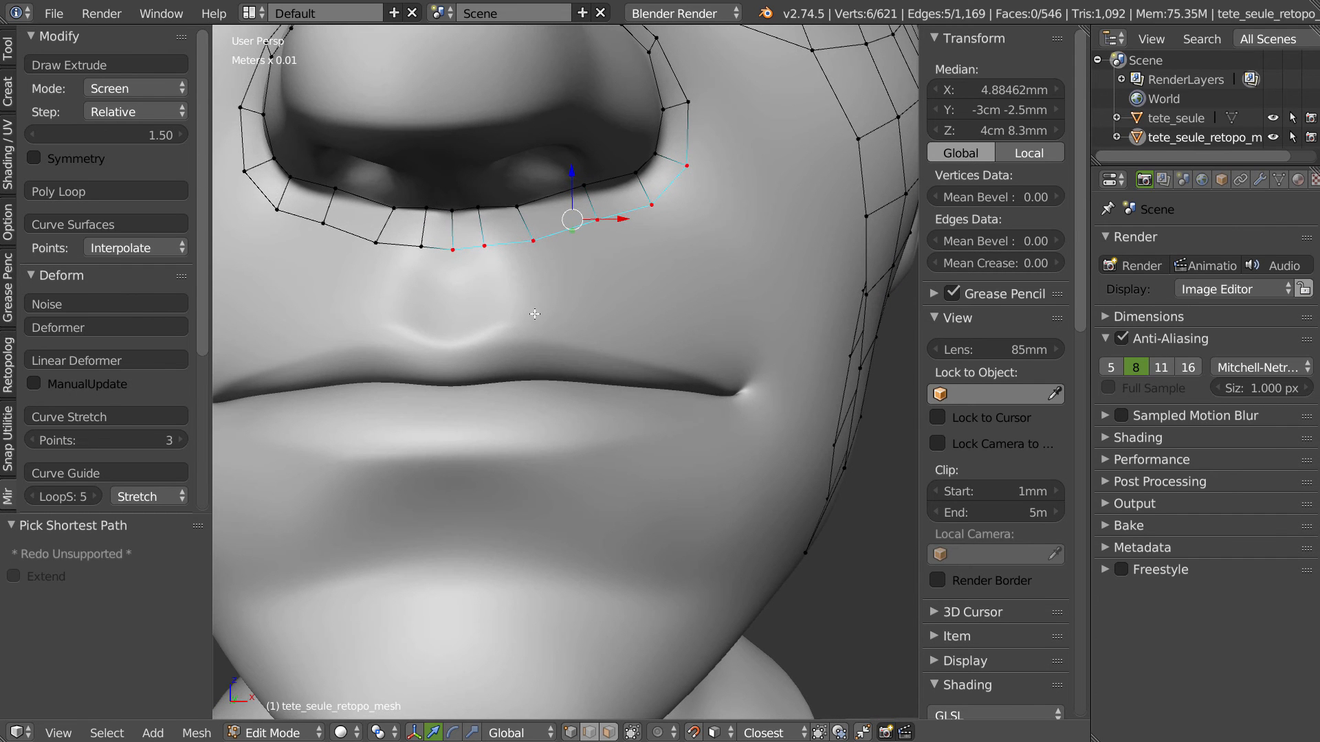
middle_drag(539, 280, 450, 305)
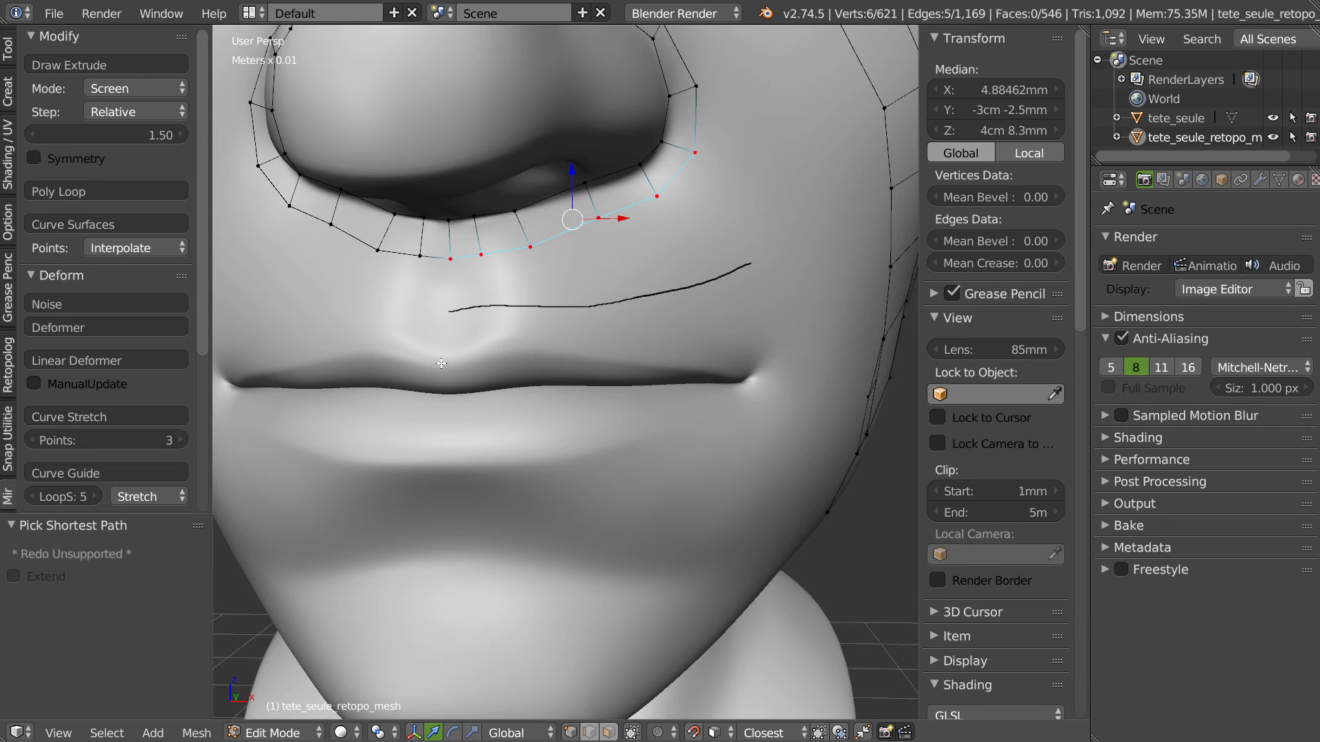
shift+right_click(681, 344)
click(679, 231)
middle_drag(665, 267, 643, 299)
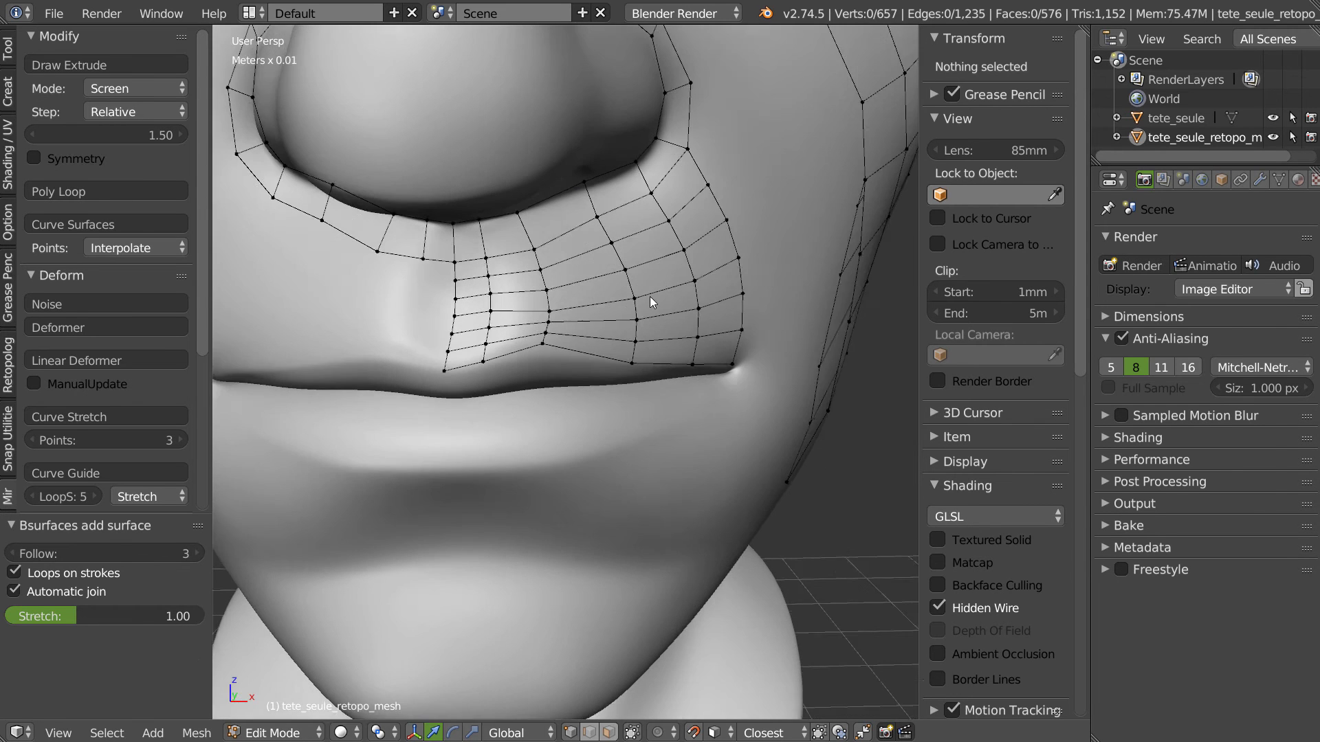
- Undo the Bsurface fill under the nose and build two rows of quads down to the upper lip with Poly Loop
key(ctrl+z)
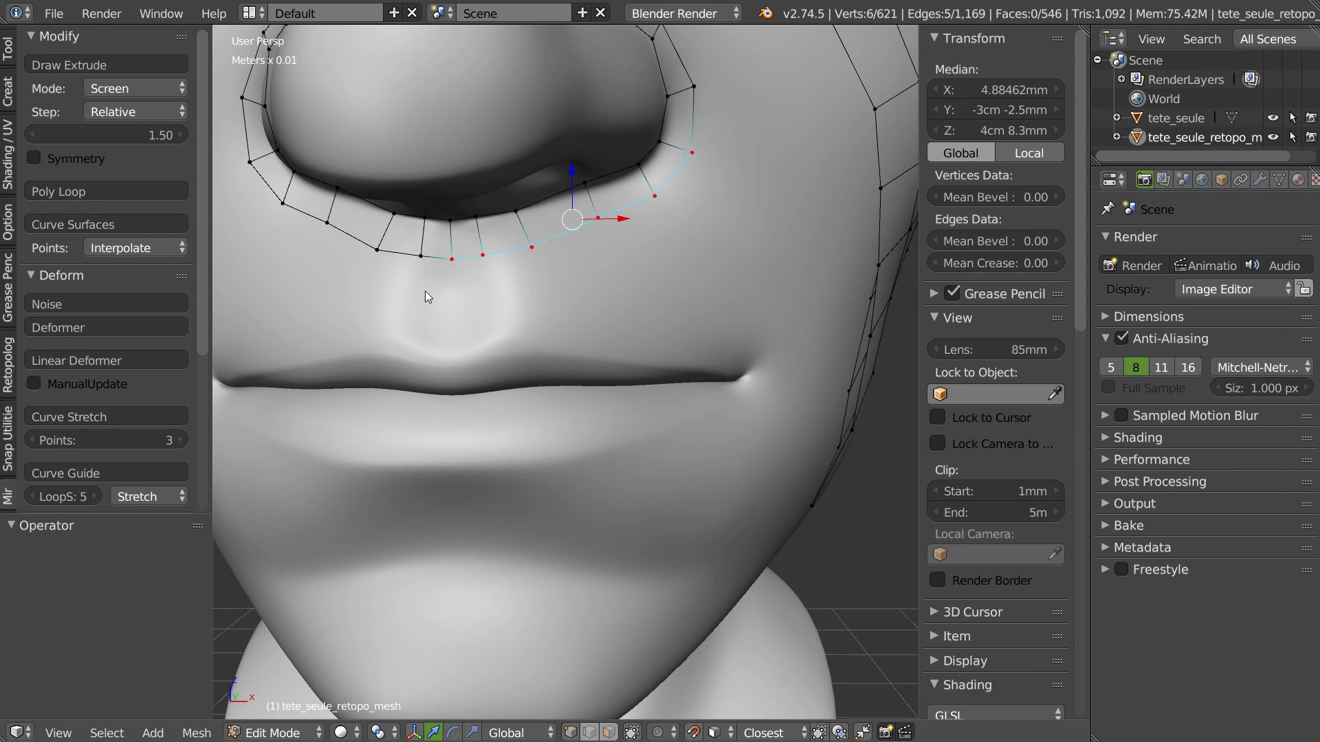
click(106, 191)
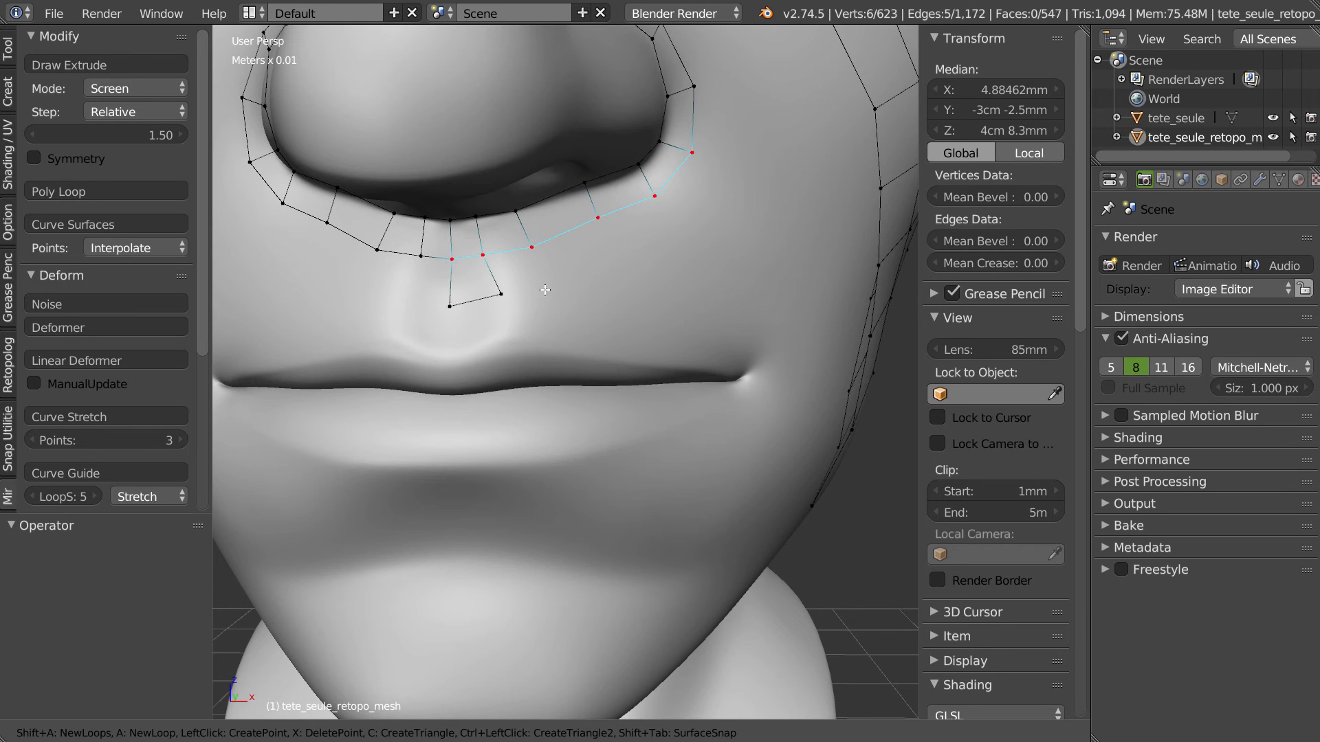
middle_drag(658, 282, 692, 270)
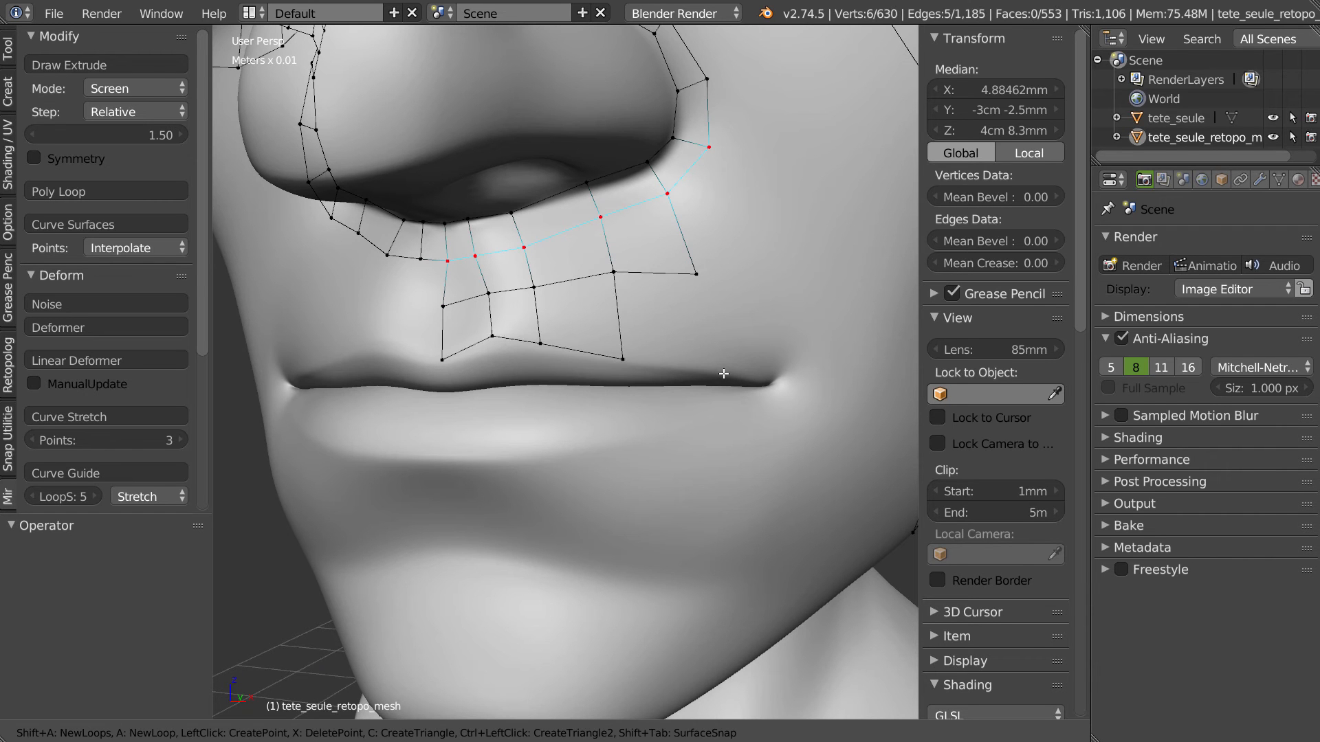
middle_drag(724, 367, 651, 328)
key(Escape)
- Reposition individual vertices of the new quads between the nose and the upper lip
right_drag(611, 273, 616, 286)
shift+middle_drag(717, 313, 599, 264)
right_click(366, 296)
drag(366, 301, 365, 308)
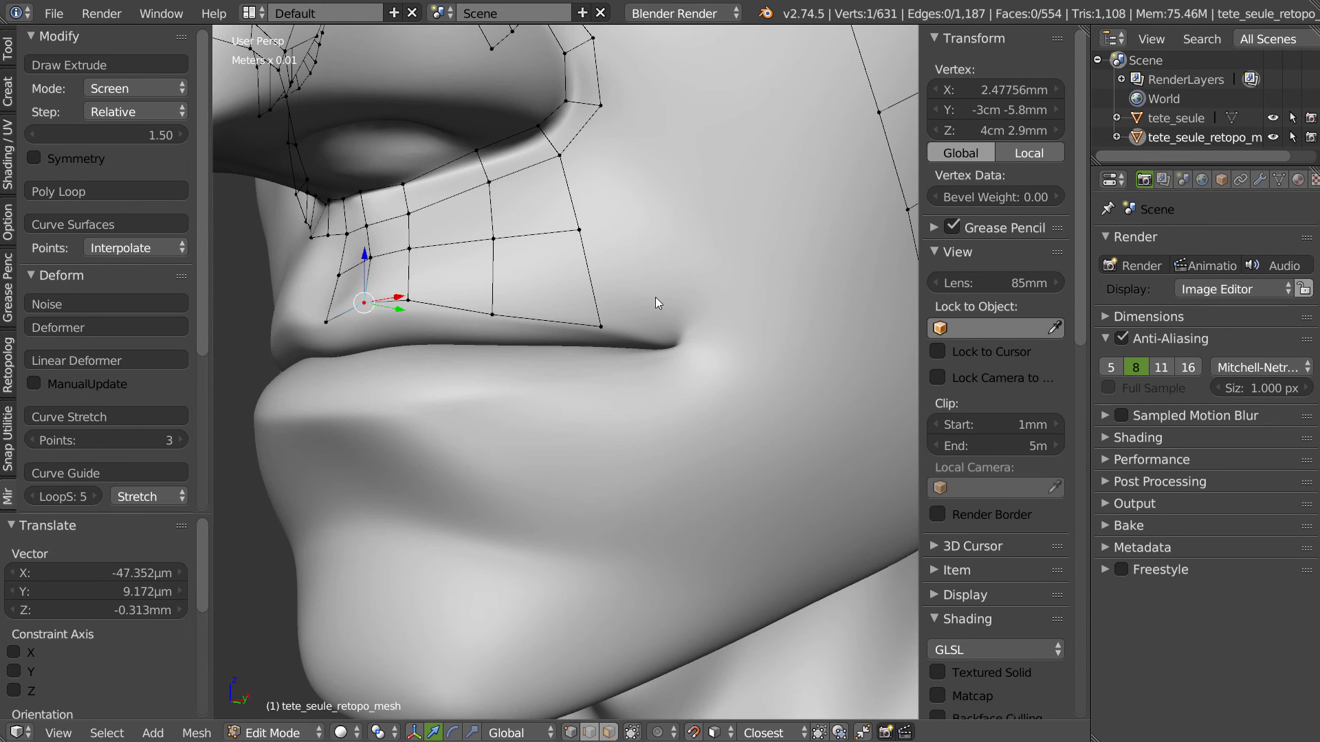
- Draw a face strip with Retopo MT from the upper-lip quads around the mouth corner to below the lower lip, using 7 cuts
shift+right_click(656, 314)
click(773, 253)
mouse_move(589, 278)
mouse_down()
mouse_move(618, 275)
mouse_move(737, 366)
mouse_move(337, 446)
mouse_up()
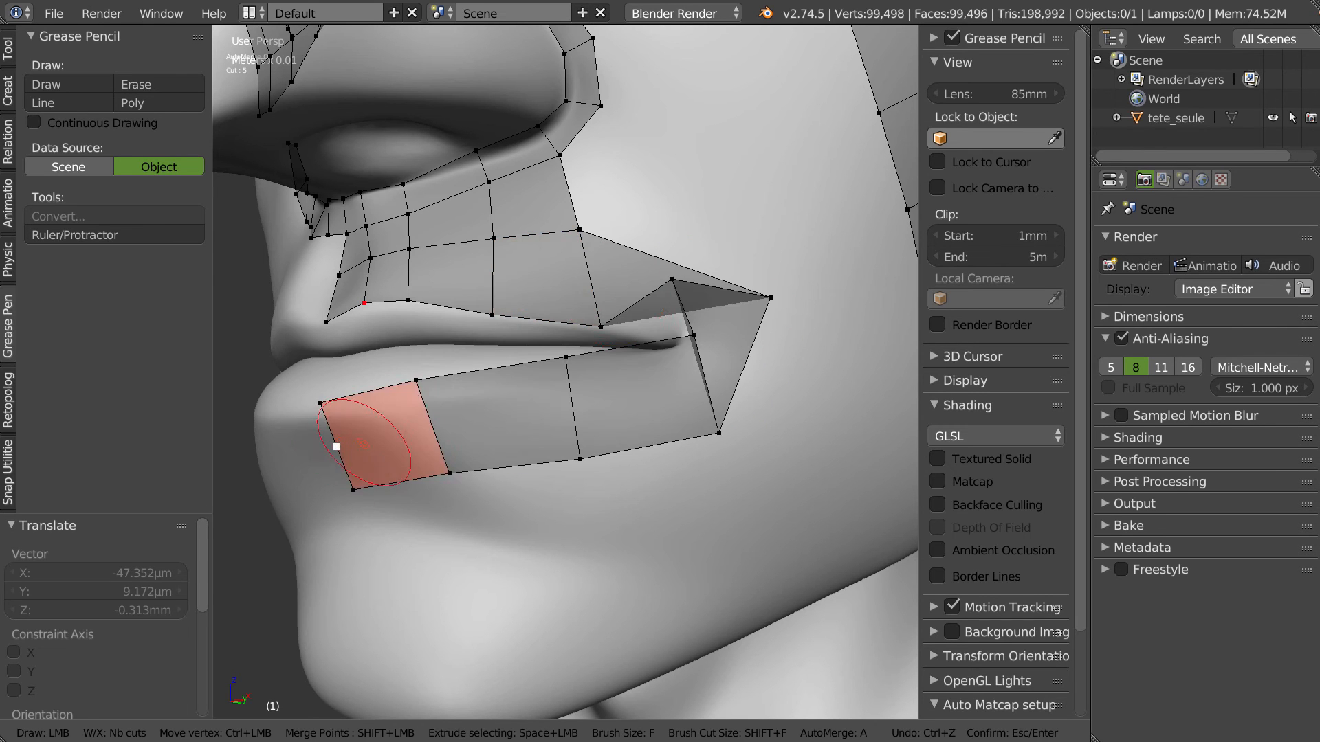
key(w)
key(w)
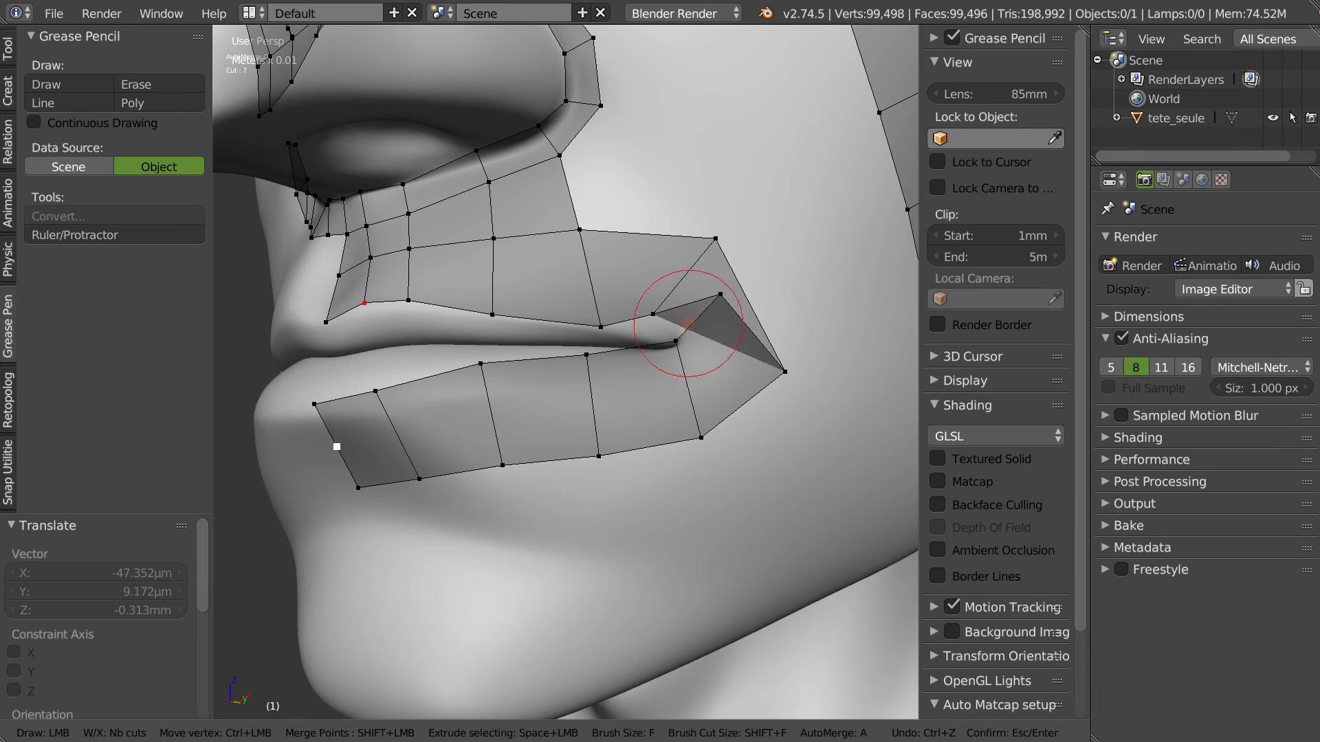
- Reposition the strip's vertices around the mouth corner so the faces wrap it without overlapping
ctrl+drag(676, 341, 670, 376)
ctrl+drag(721, 295, 668, 330)
ctrl+drag(714, 239, 721, 293)
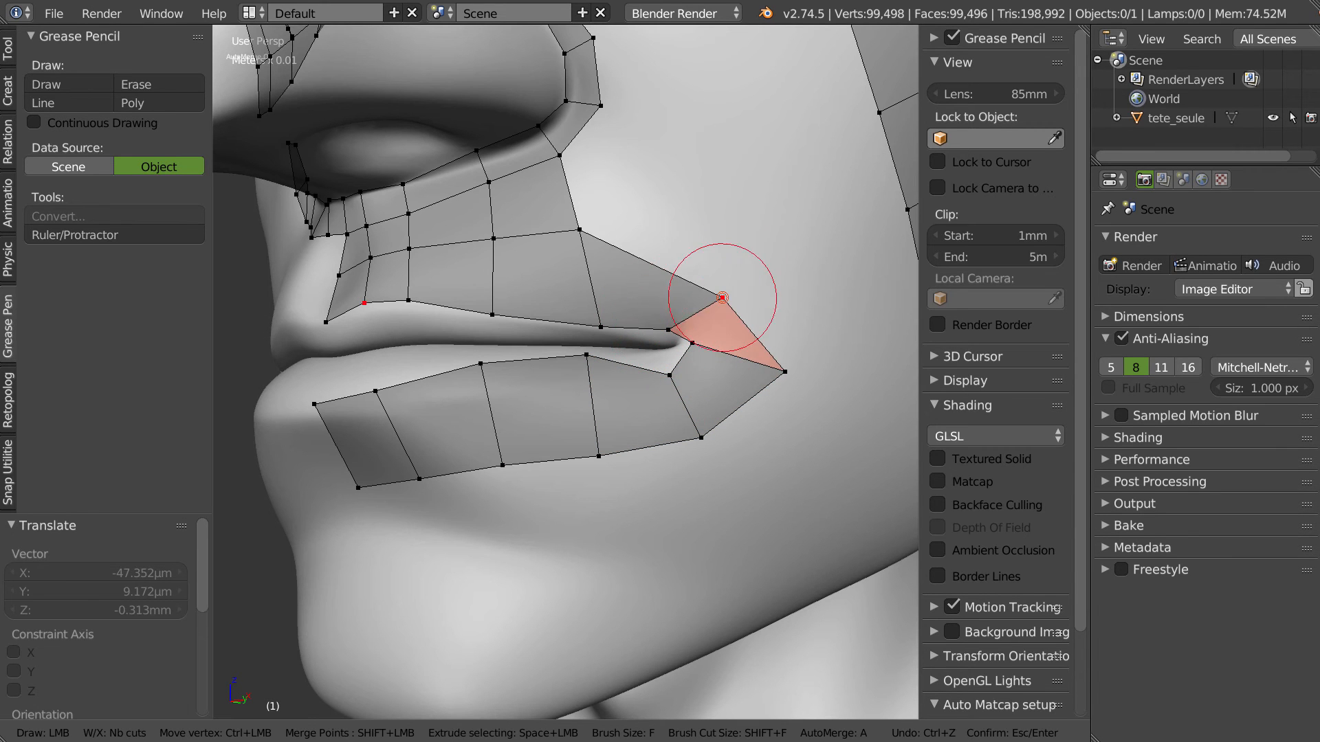
ctrl+drag(784, 372, 739, 341)
ctrl+drag(671, 375, 662, 358)
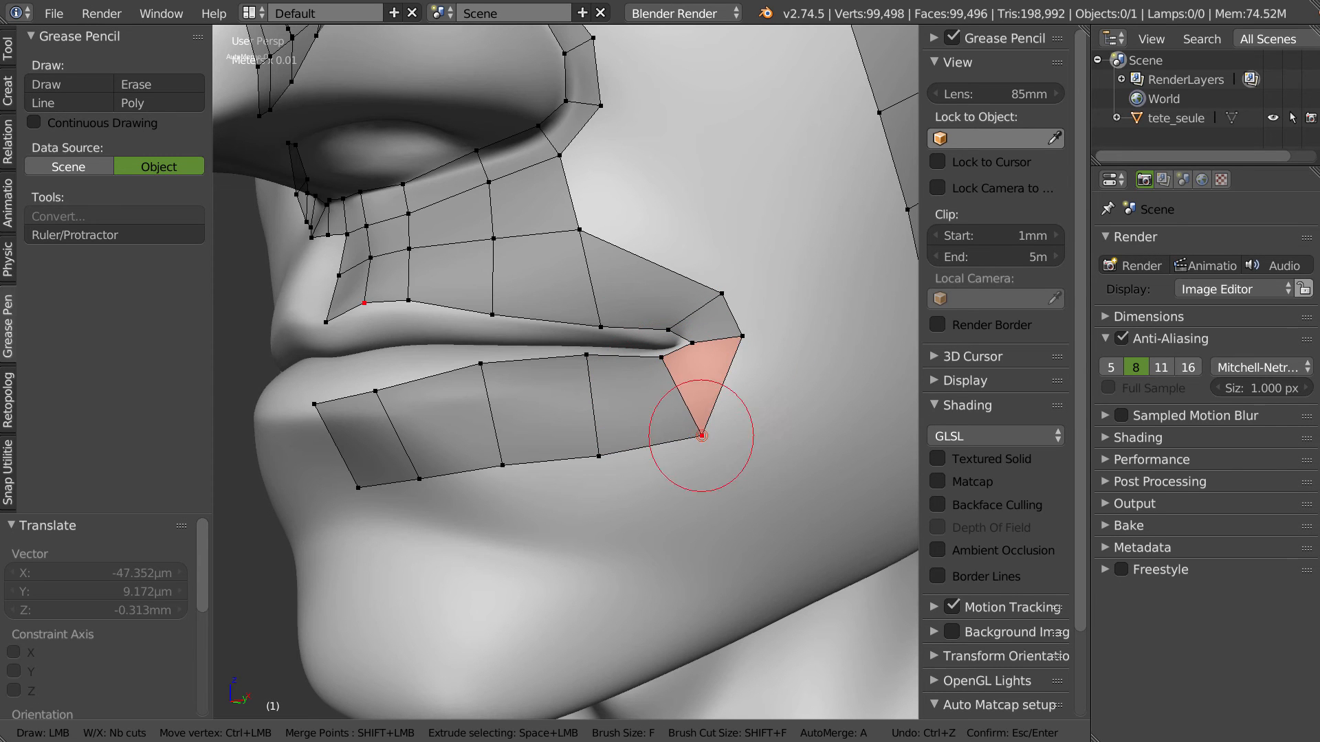
middle_drag(661, 390, 594, 374)
- Move the upper and lower edge vertices of the strip under the lower lip to even out its quads
ctrl+drag(588, 365, 594, 383)
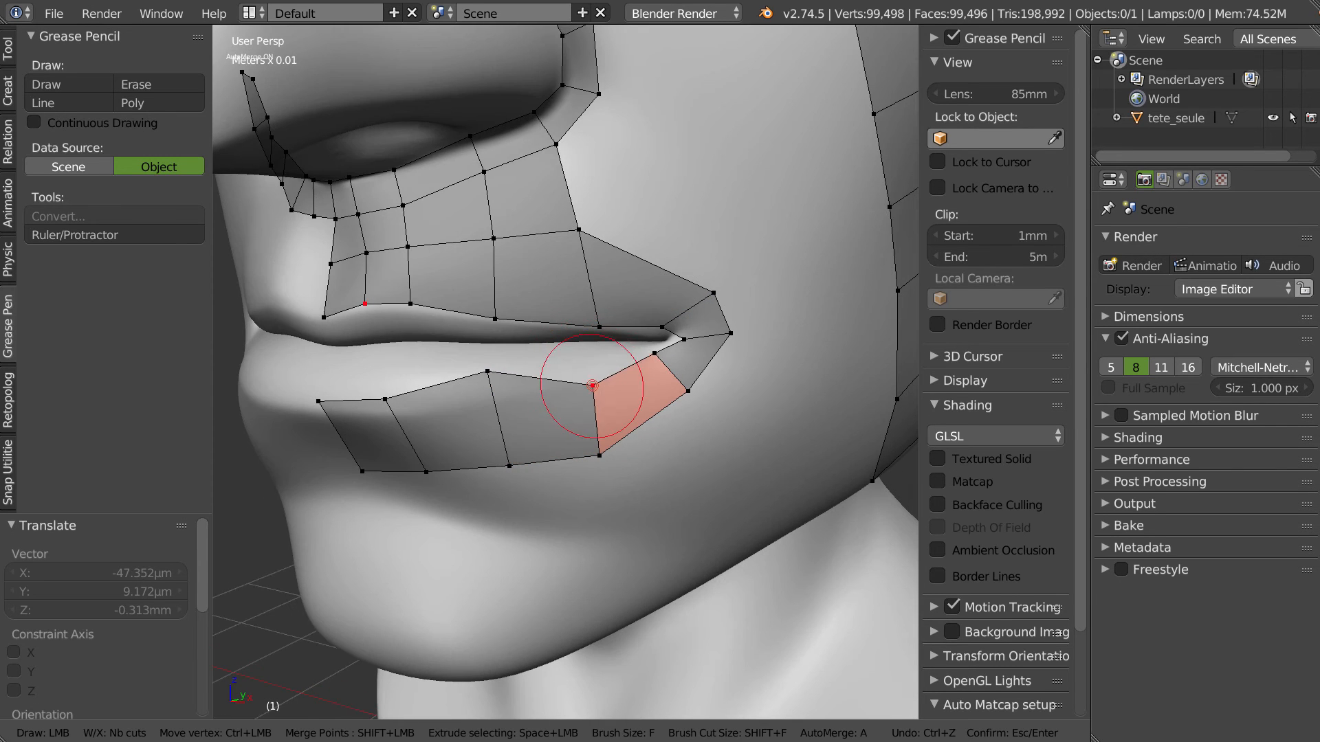
ctrl+drag(488, 374, 495, 400)
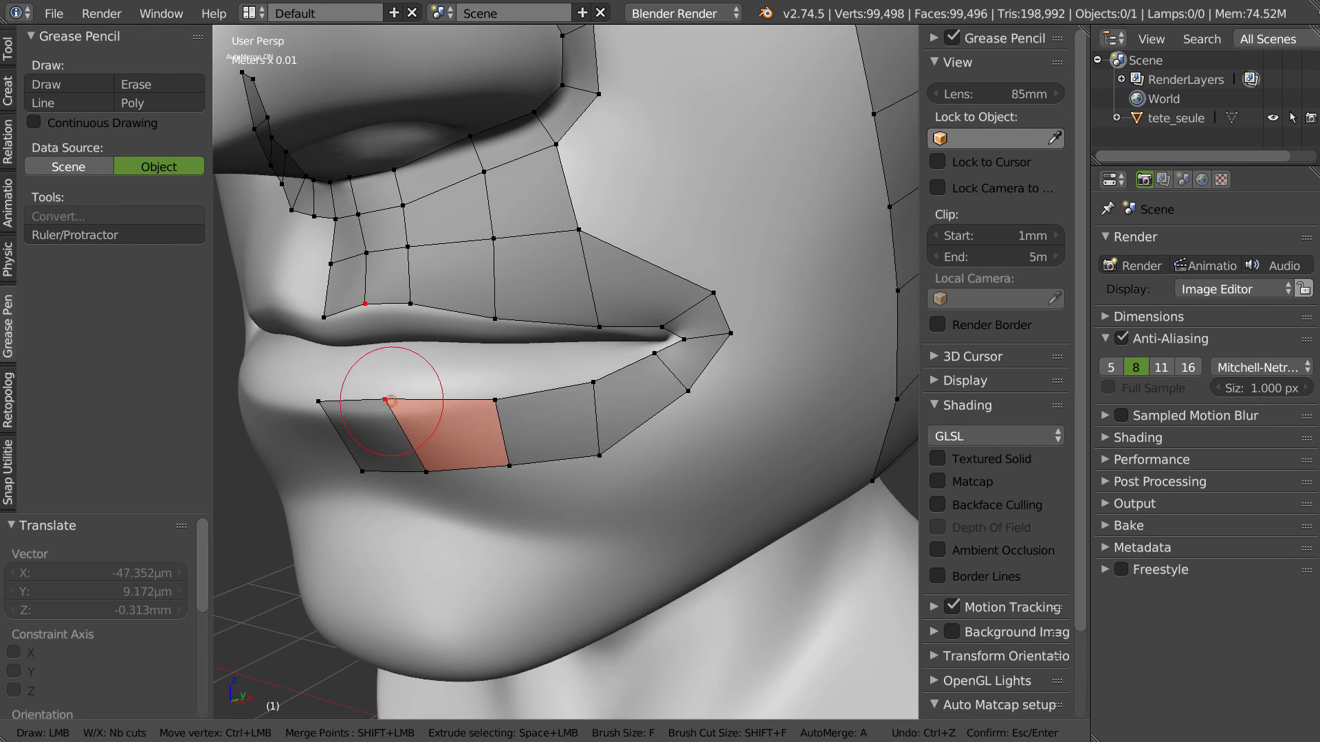
ctrl+drag(386, 395, 394, 412)
ctrl+drag(319, 397, 329, 422)
ctrl+drag(426, 473, 428, 481)
ctrl+drag(509, 467, 636, 438)
- Reposition the vertices of the quads above the upper lip toward the mouth corner for even spacing
middle_drag(449, 313, 476, 302)
ctrl+drag(411, 305, 515, 322)
ctrl+drag(578, 230, 598, 253)
ctrl+drag(494, 238, 511, 251)
ctrl+drag(598, 253, 605, 258)
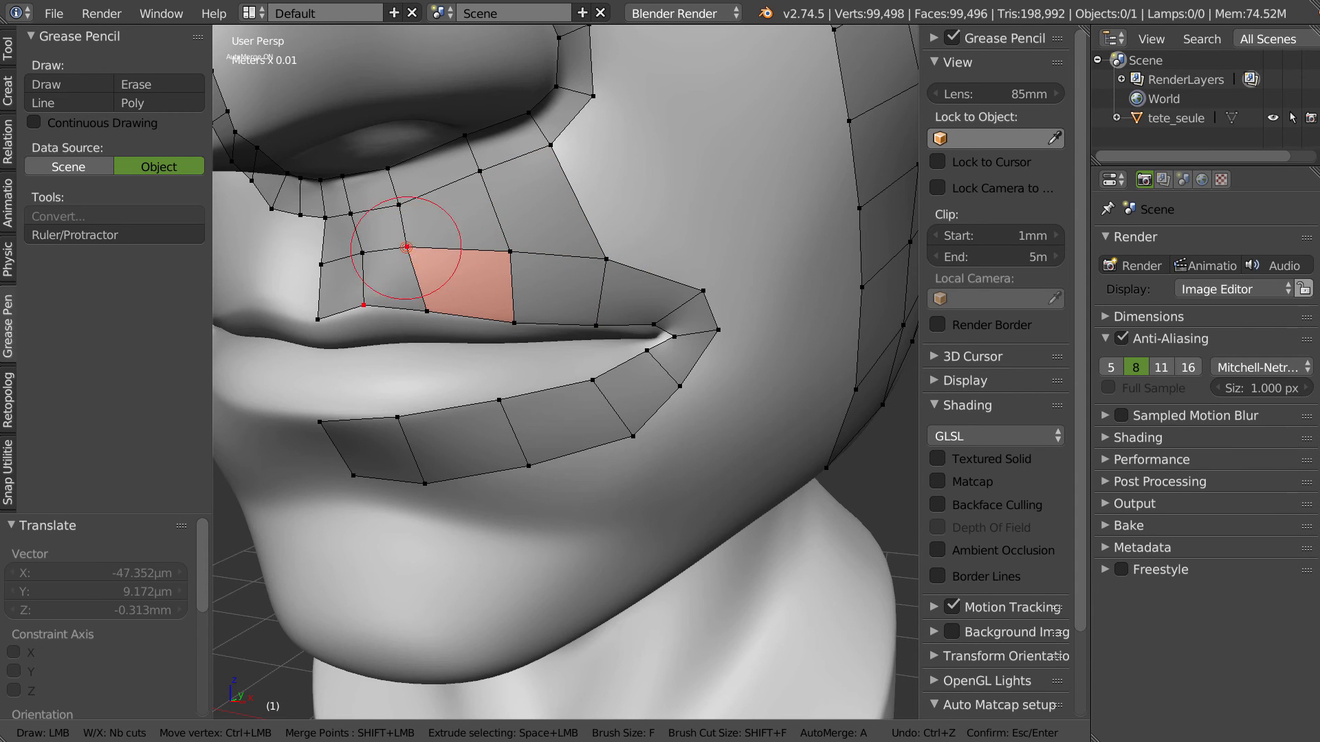
- Draw a second face strip below the lower-lip strip with 3 cuts and merge its overlapping vertices with the strip above
scroll(605, 278, down, 5)
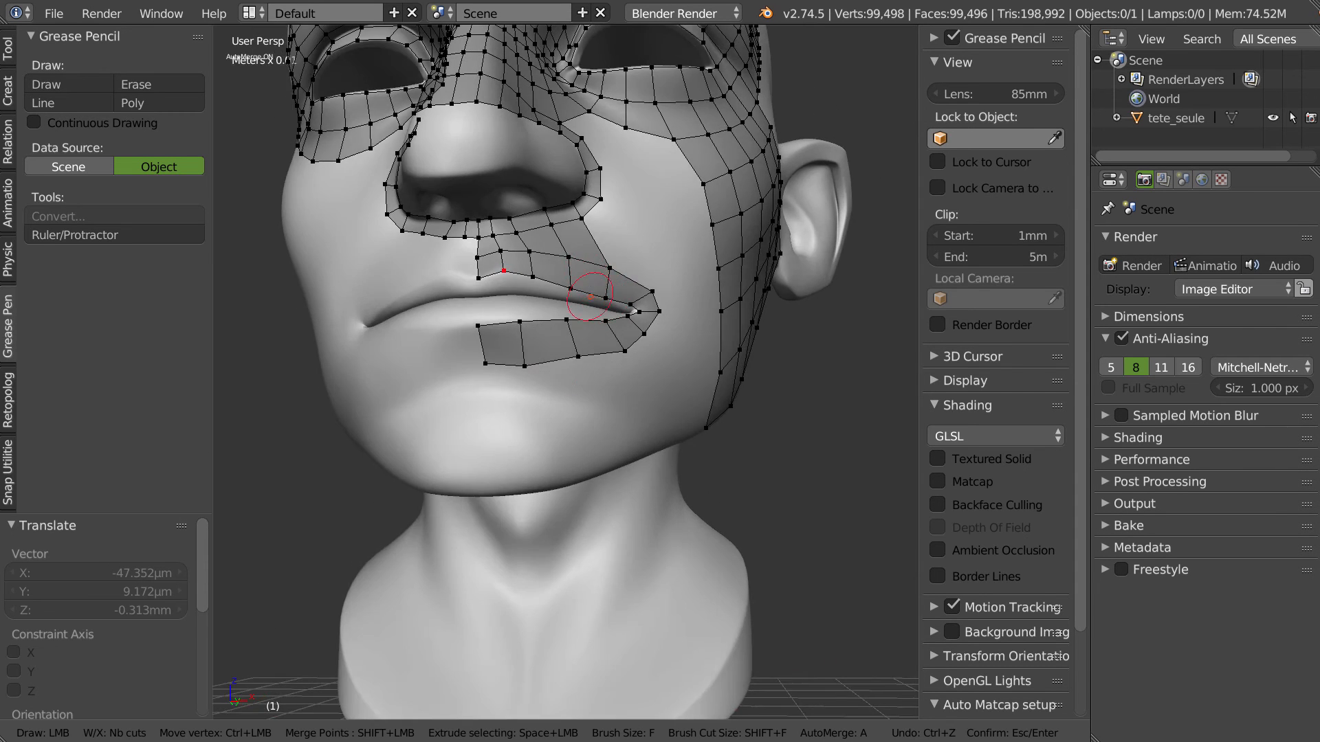
scroll(587, 273, up, 3)
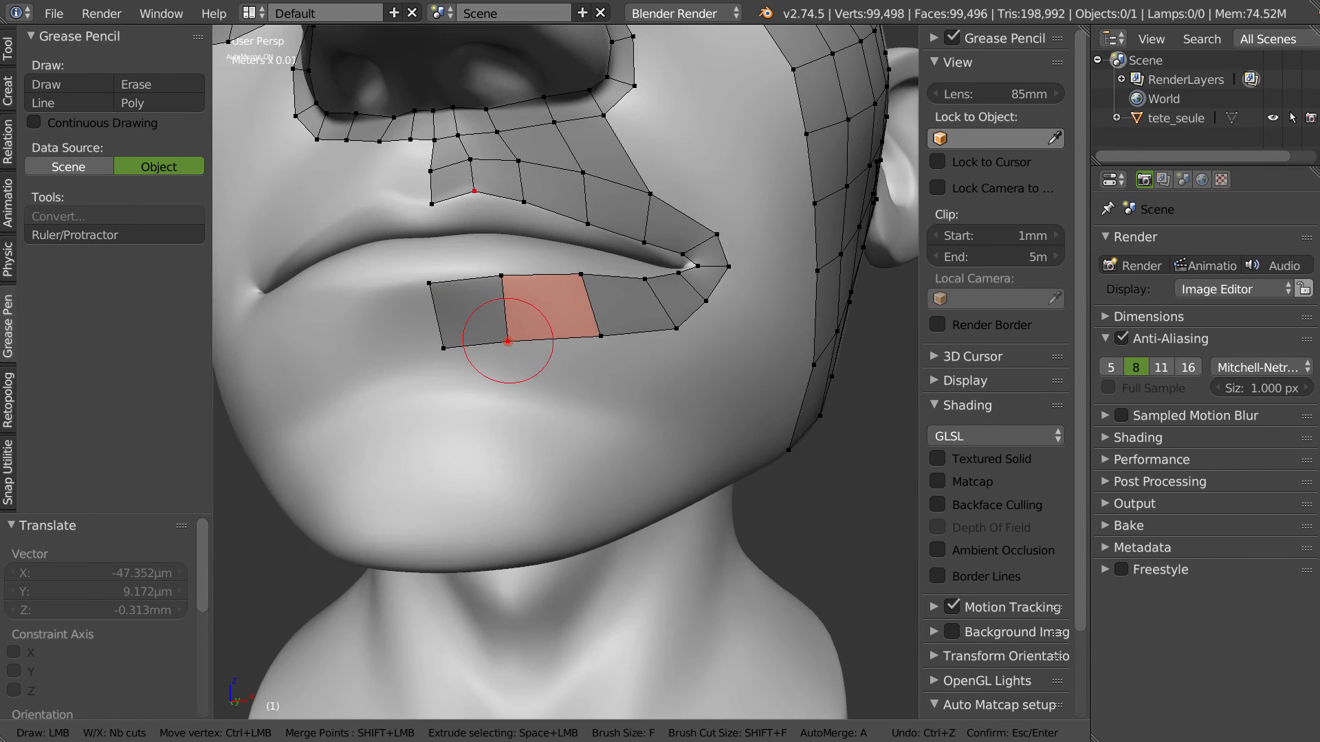
middle_drag(508, 342, 517, 386)
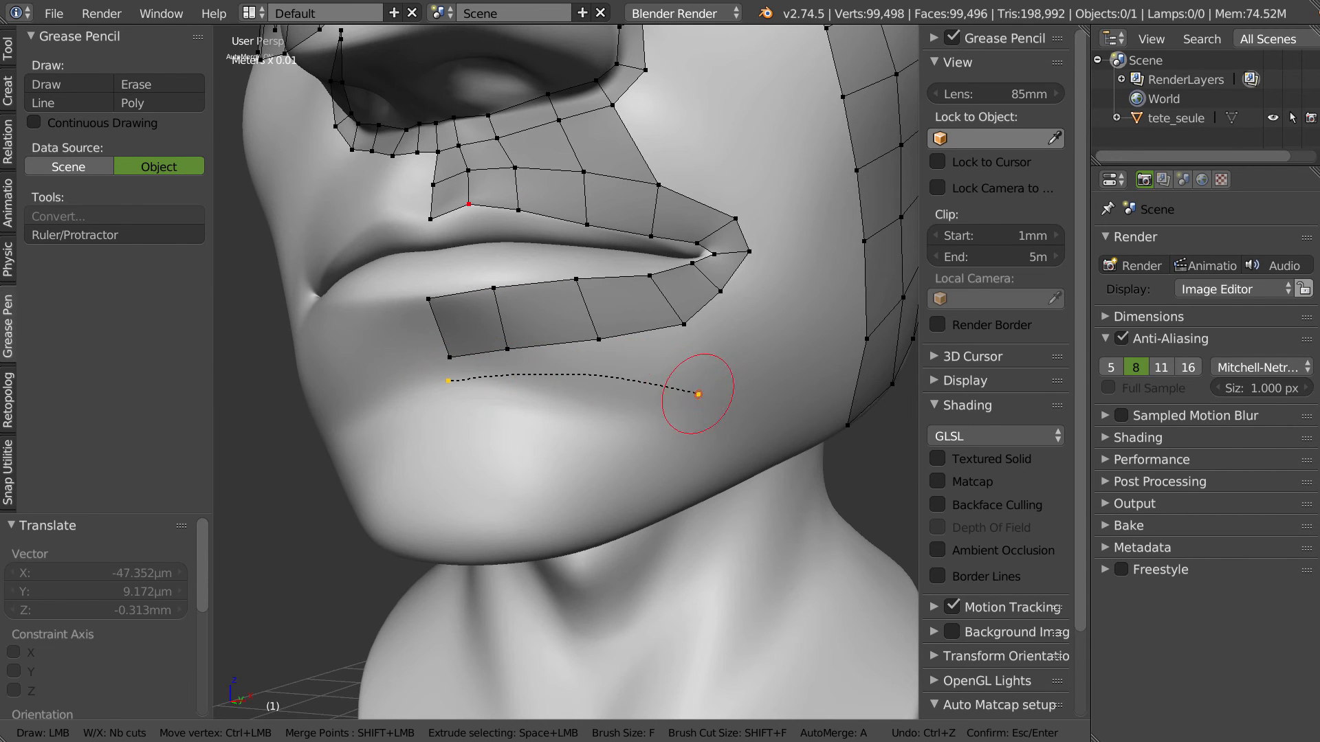
drag(695, 392, 695, 393)
key(x)
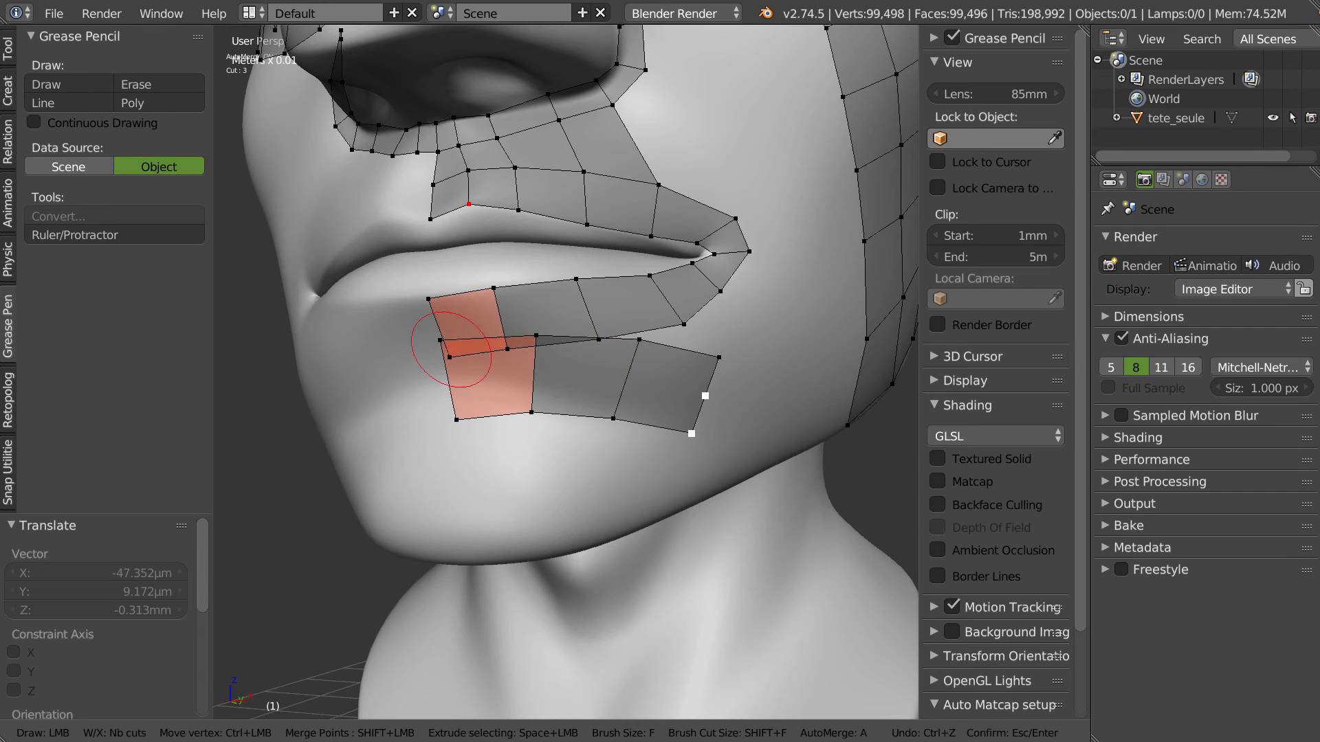
shift+click(445, 364)
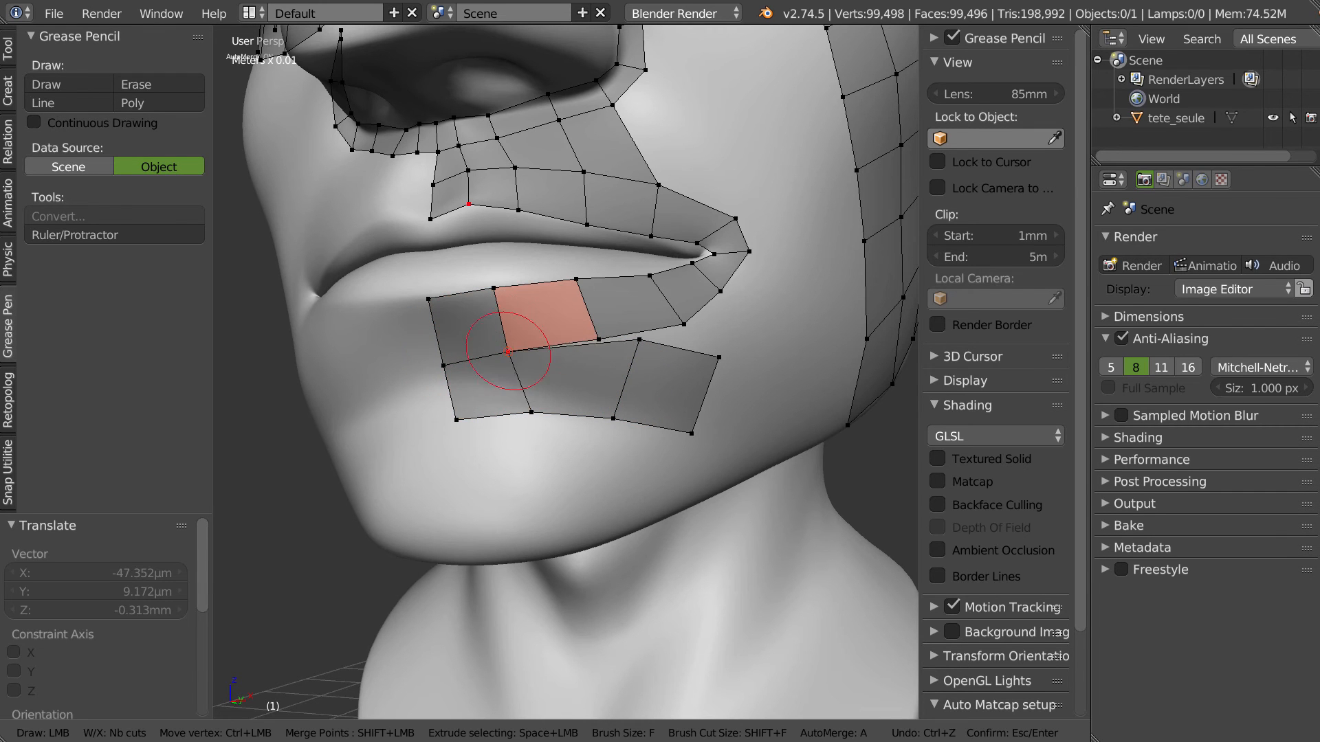
- Join the second strip's outer end to the lower-lip strip and even out its lower edge vertices
ctrl+drag(719, 357, 689, 330)
ctrl+drag(697, 433, 610, 402)
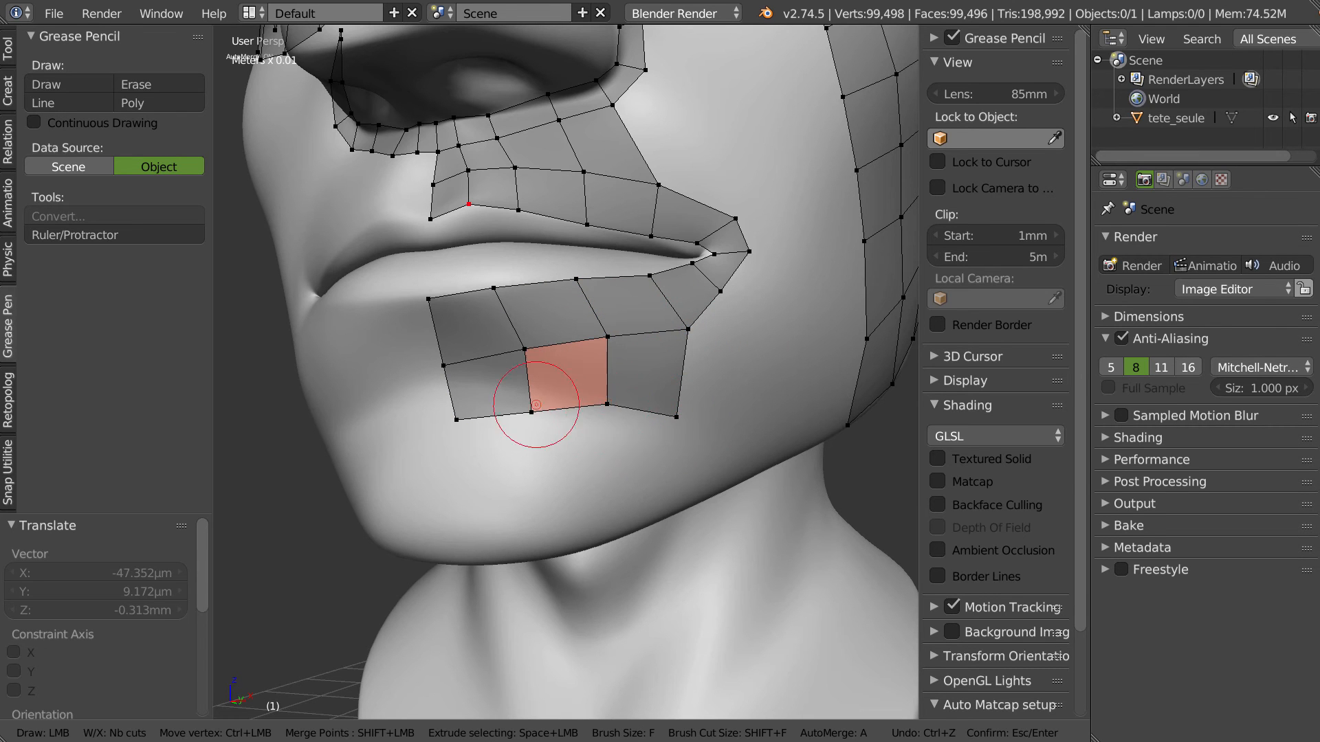
ctrl+drag(531, 413, 529, 387)
ctrl+drag(456, 420, 447, 388)
- Draw a two-face strip down the middle of the chin and align its vertices with the chin's lower edge
drag(503, 542, 503, 541)
key(w)
middle_drag(528, 444, 550, 433)
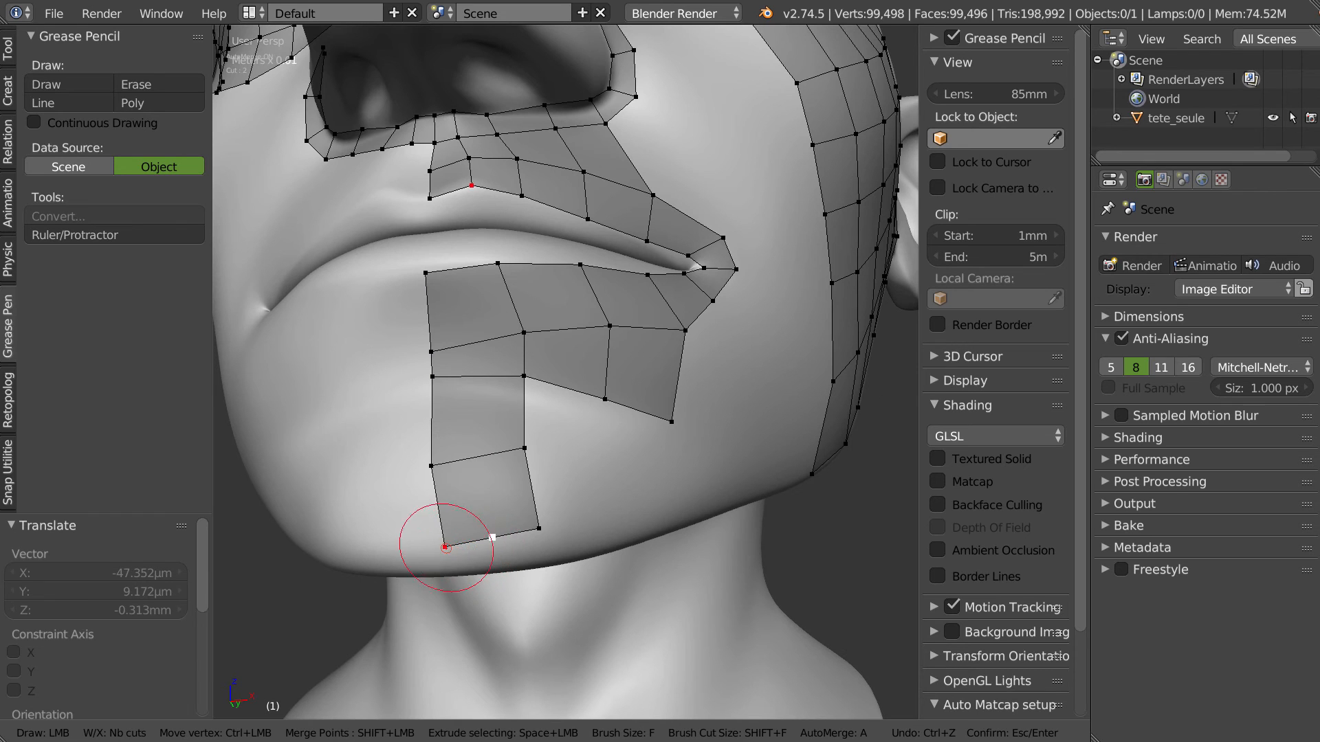
ctrl+drag(448, 547, 438, 566)
ctrl+drag(538, 530, 524, 558)
ctrl+drag(524, 452, 522, 461)
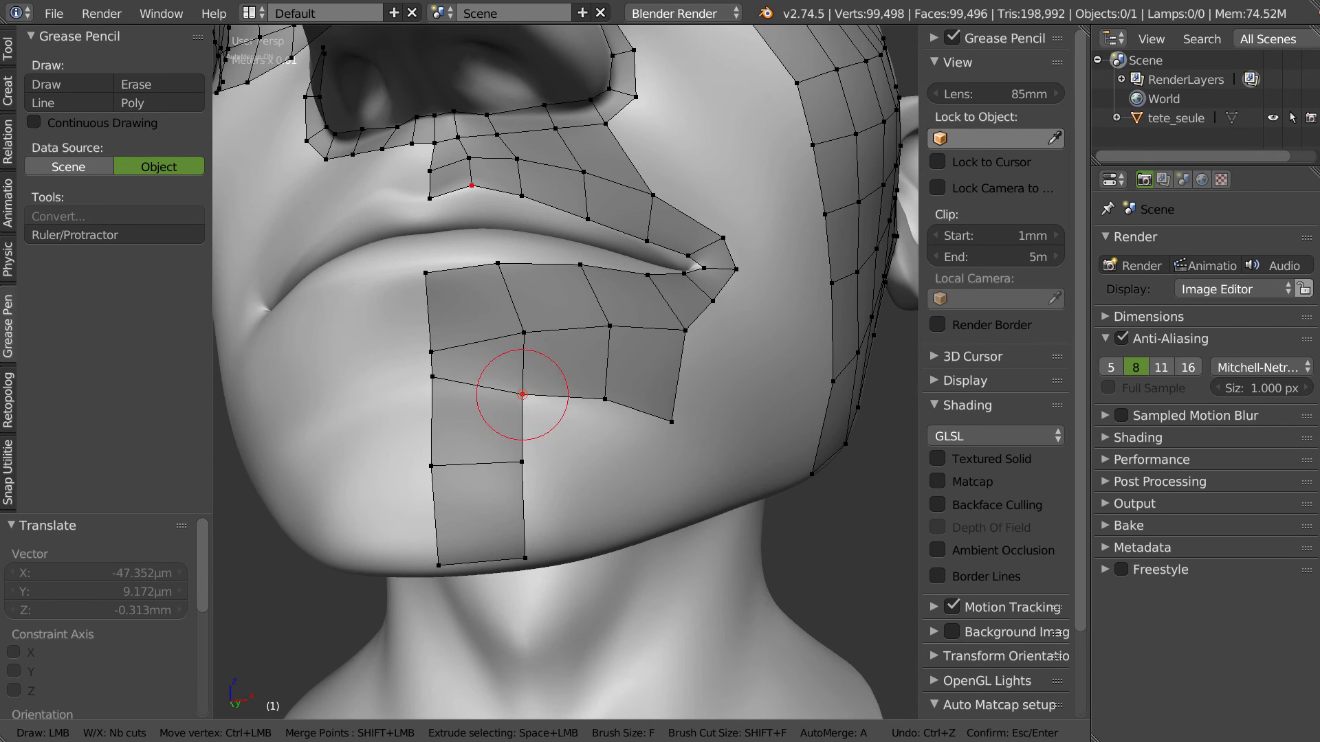
- Reposition the vertices of the rows between the lower lip and the chin strip to even out the quads
ctrl+drag(431, 384, 425, 334)
ctrl+drag(522, 332, 511, 324)
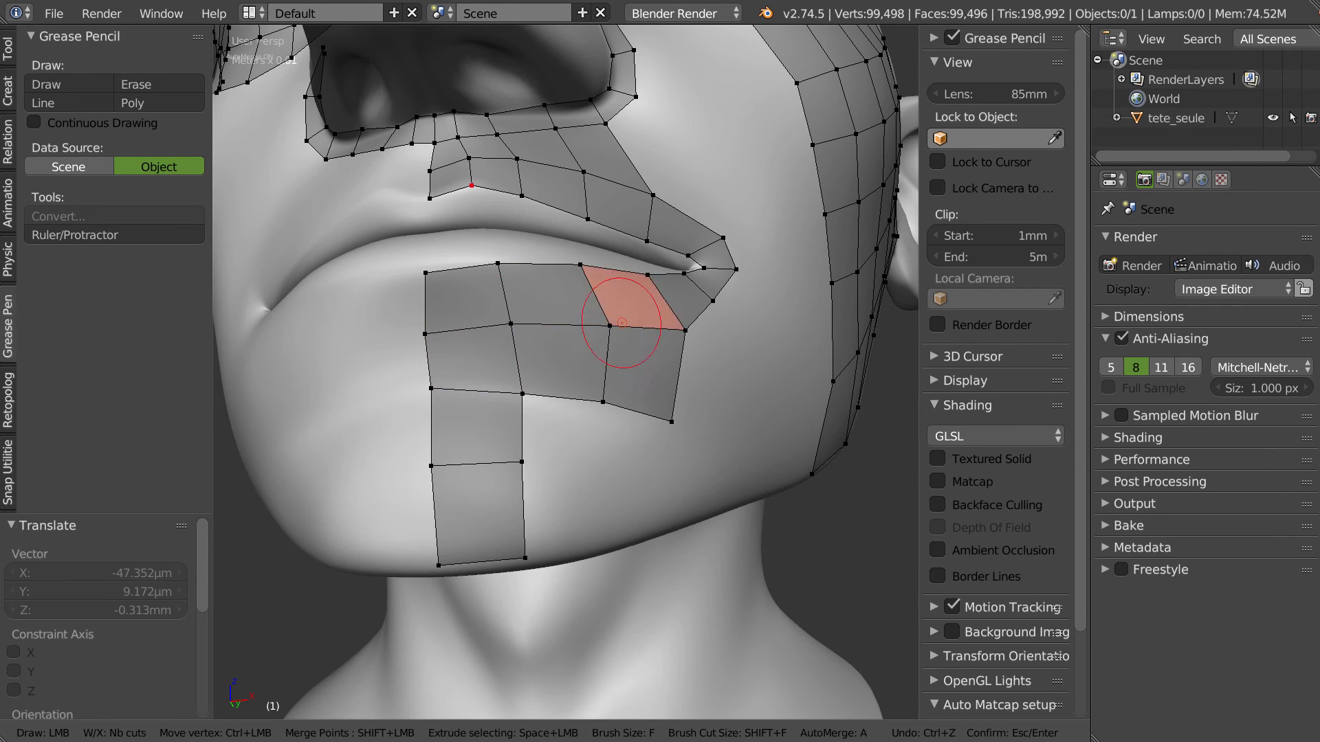
ctrl+drag(609, 326, 599, 331)
middle_drag(599, 323, 472, 383)
ctrl+drag(469, 397, 486, 389)
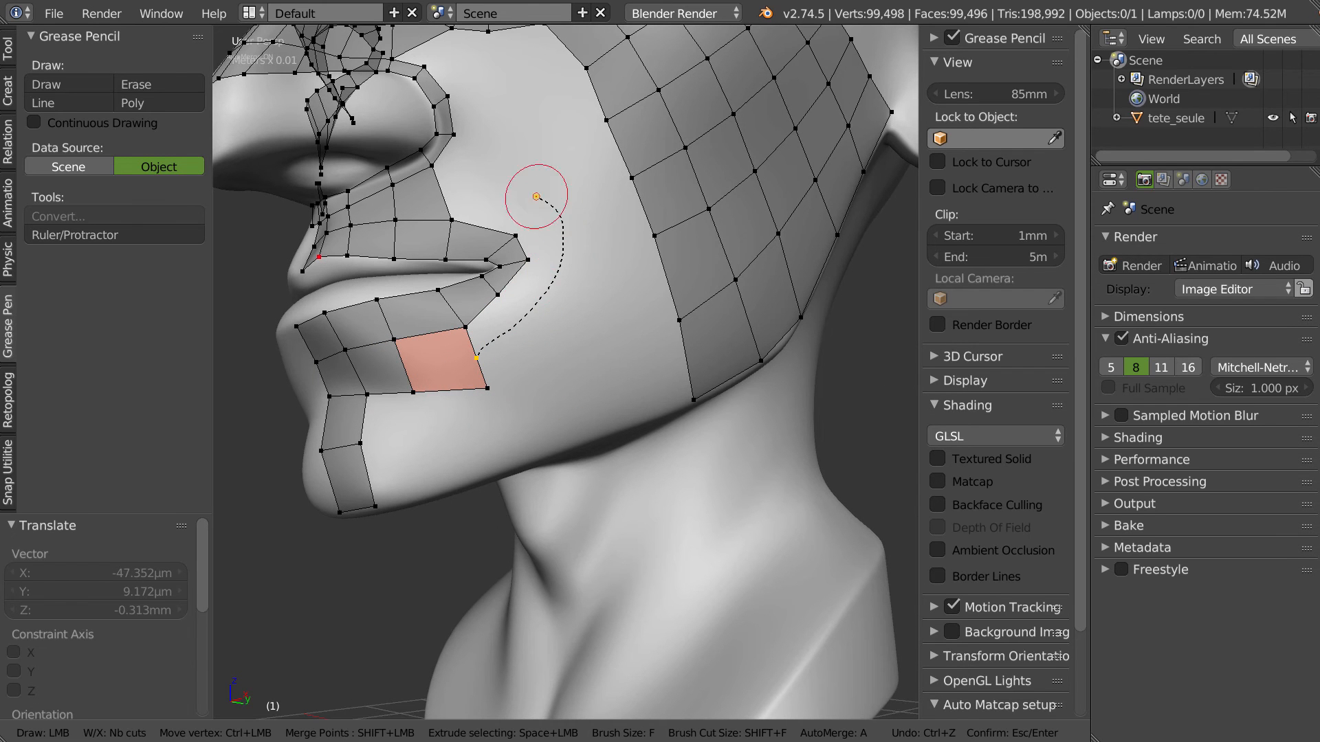
- Draw an outer face strip from the end of the lower-lip rows around the mouth corner up to the nose border, reducing its cuts
click(433, 188)
key(x)
key(x)
key(x)
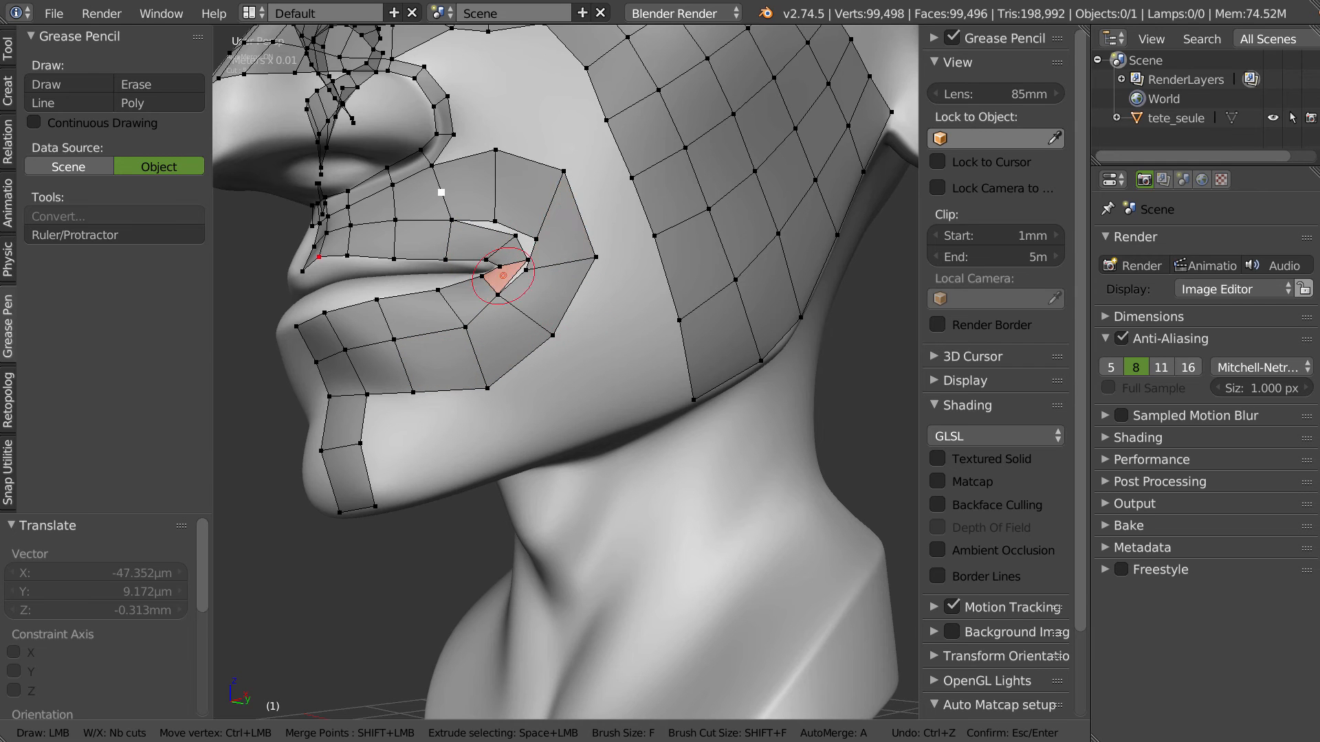
- Merge overlapping vertices between the two strips at the mouth corner and adjust the vertices beside the lower lip
scroll(517, 273, up, 2)
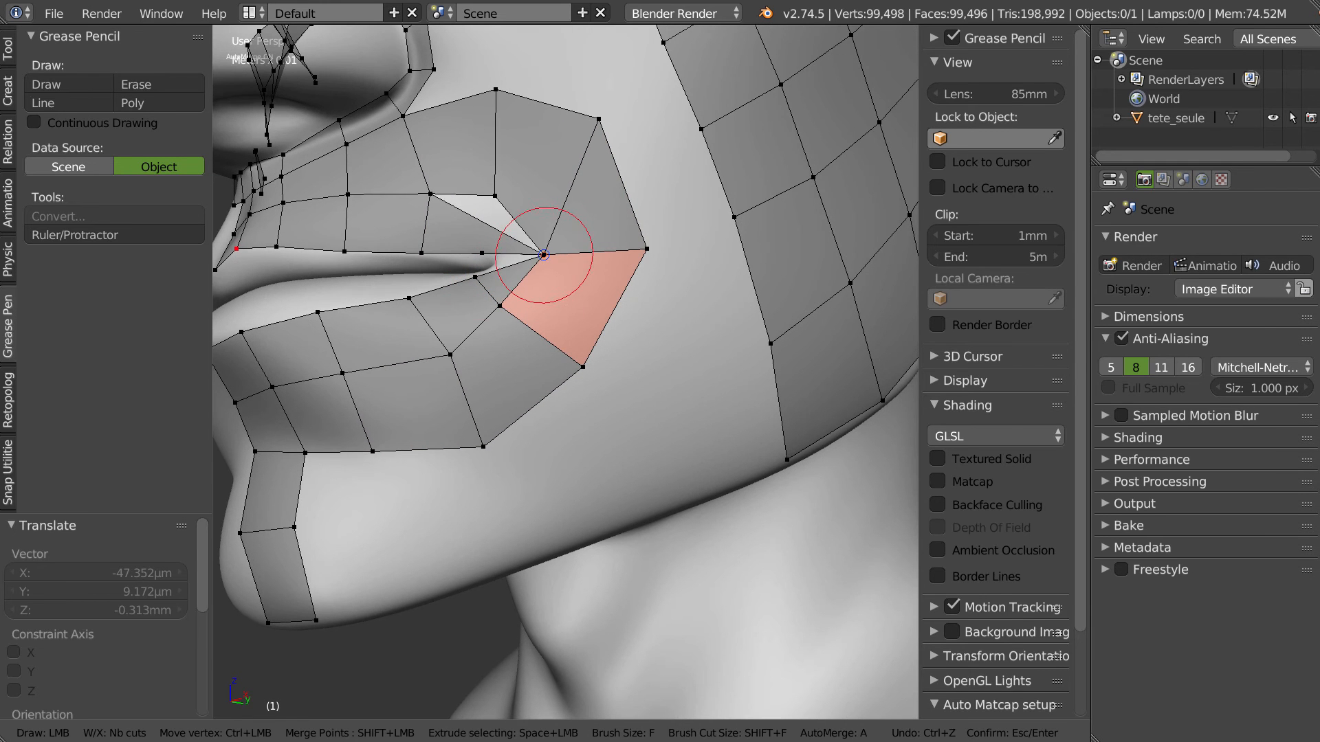
click(554, 261)
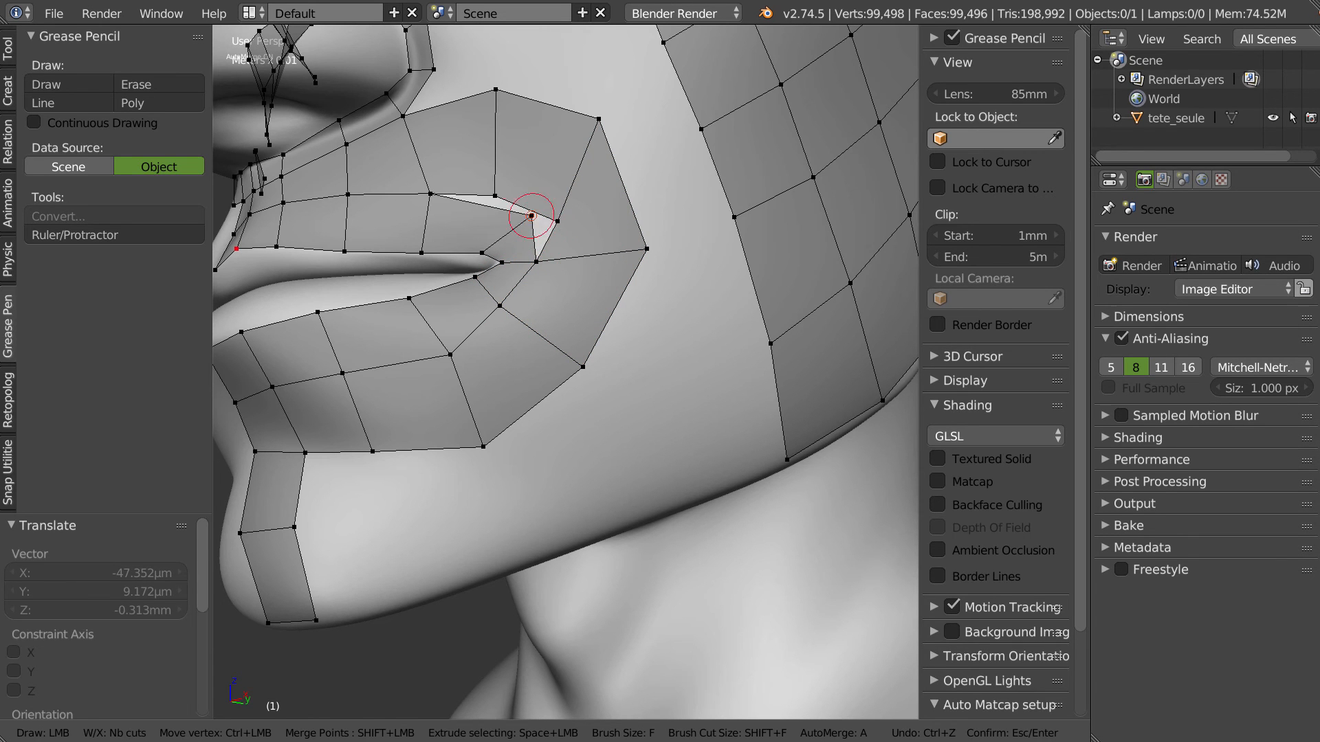
shift+click(545, 209)
middle_drag(497, 235, 523, 251)
ctrl+drag(509, 324, 512, 329)
ctrl+drag(463, 364, 447, 359)
key(Escape)
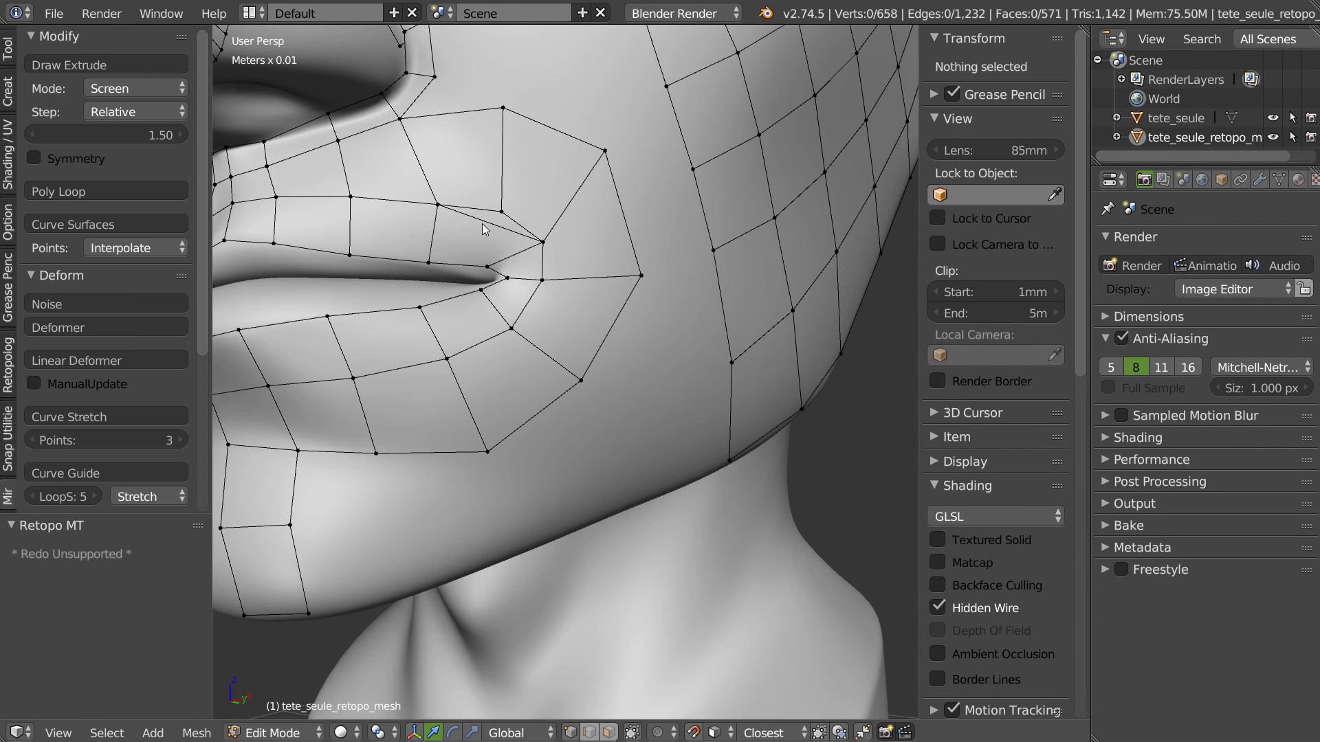
- Cut a new edge across the upper-lip face near the mouth corner and reposition the vertex at its upper end
key(ctrl+r)
click(486, 226)
right_click(490, 228)
right_click(500, 214)
key(g)
click(492, 229)
right_click(492, 229)
key(Escape)
key(g)
click(488, 222)
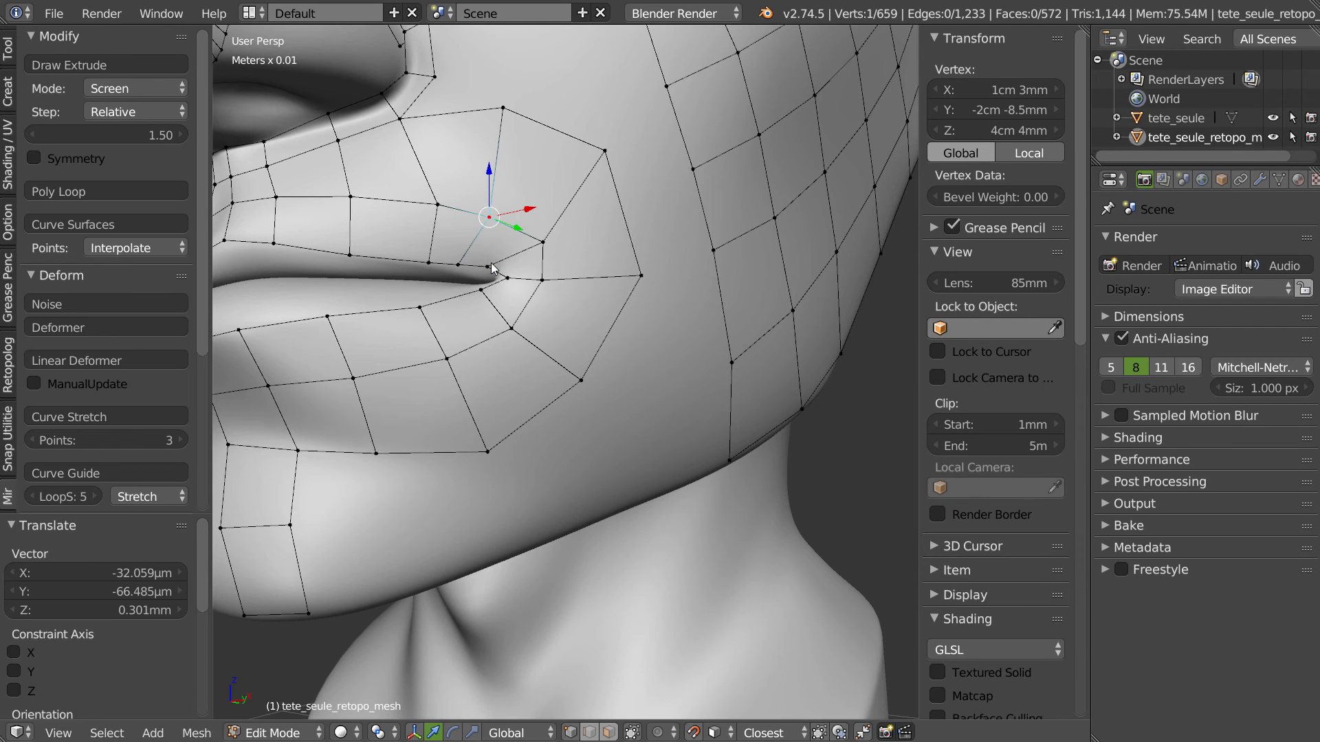
- Set the Double Threshold to 10µm in the retopology options for working on the close vertices at the mouth corner
right_click(489, 268)
scroll(475, 275, up, 3)
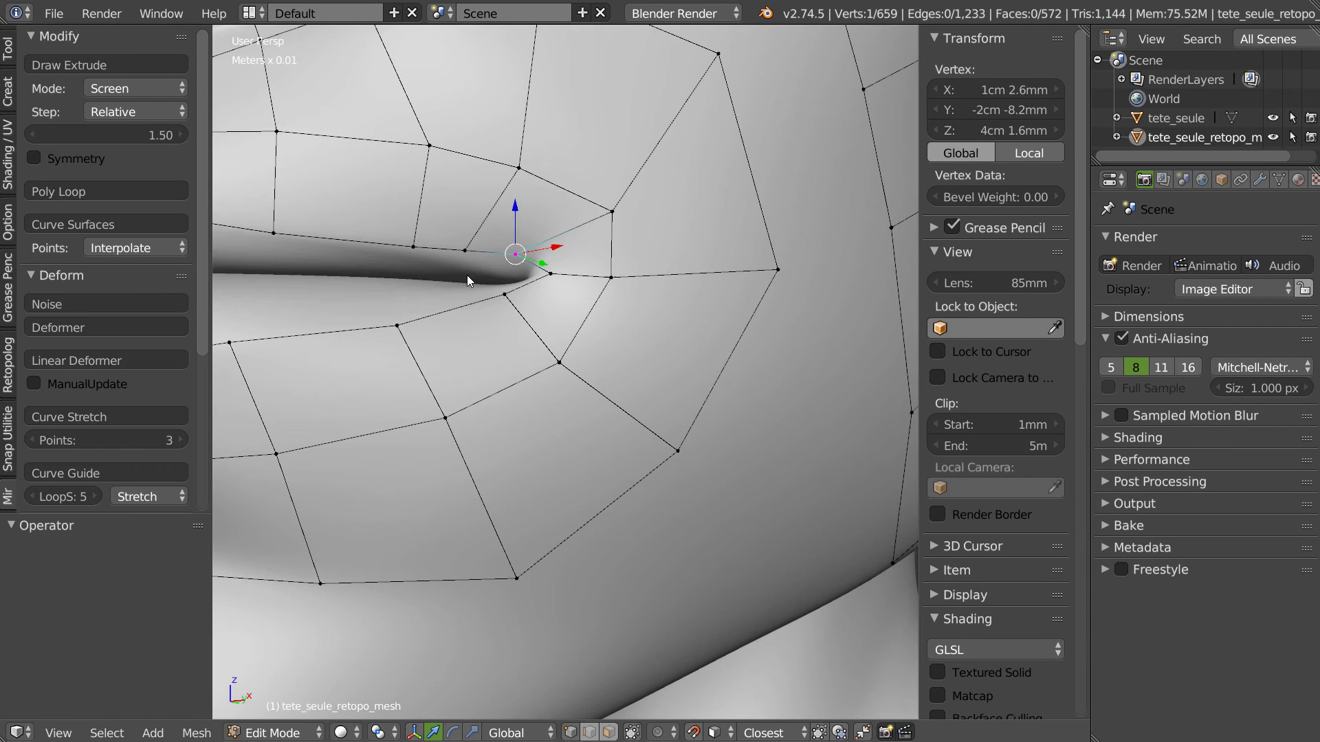
click(8, 371)
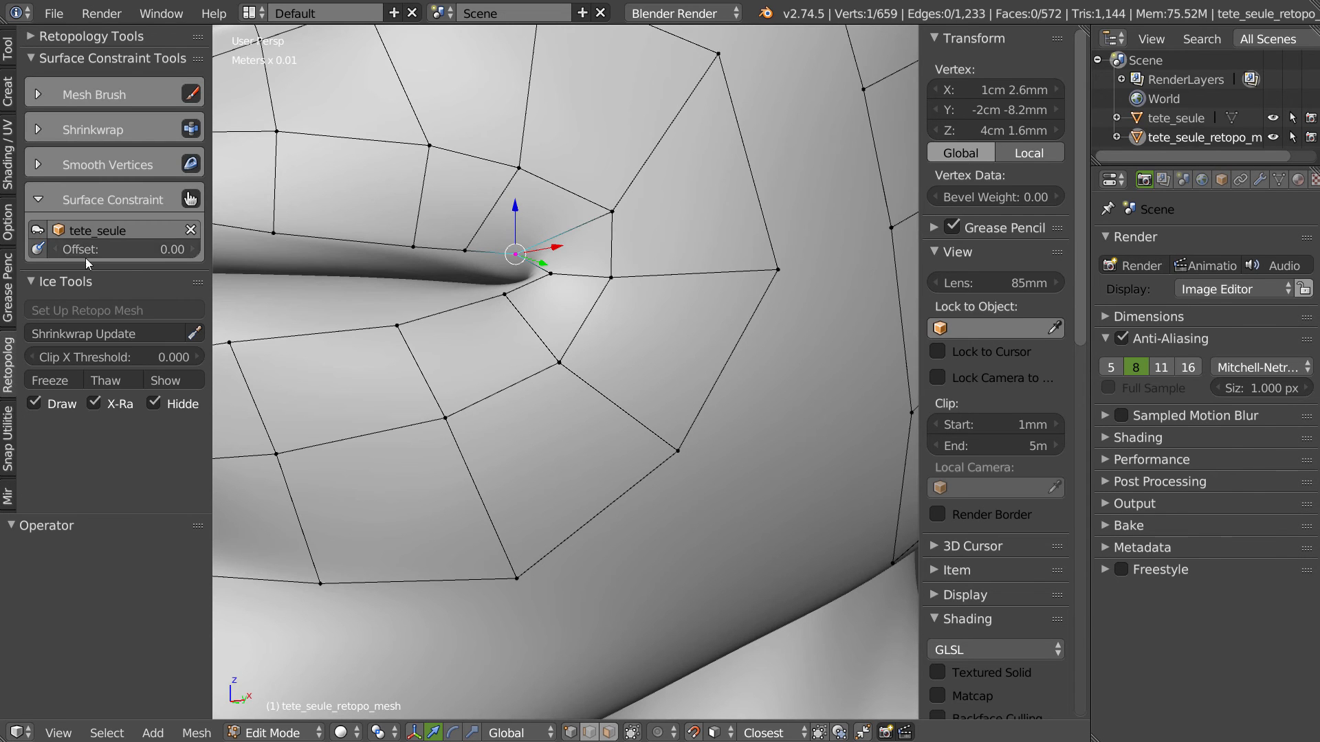
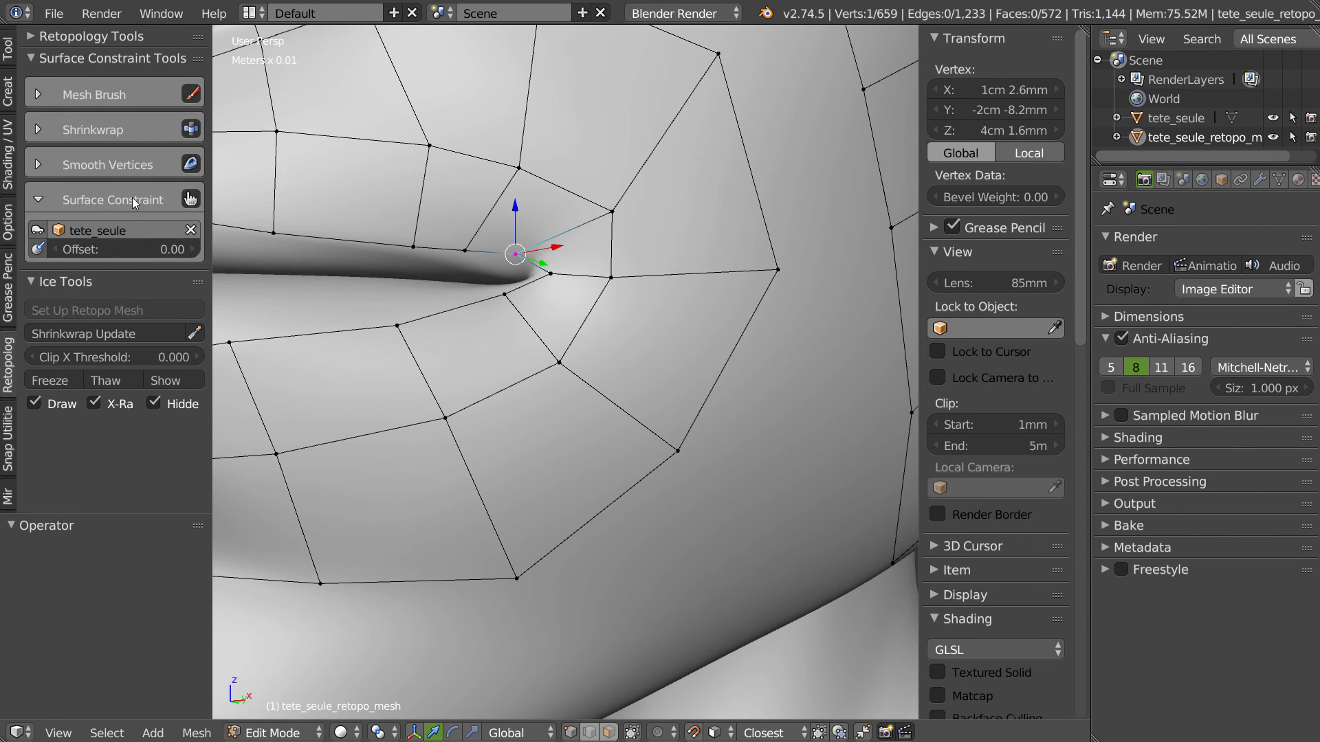
click(112, 42)
click(175, 447)
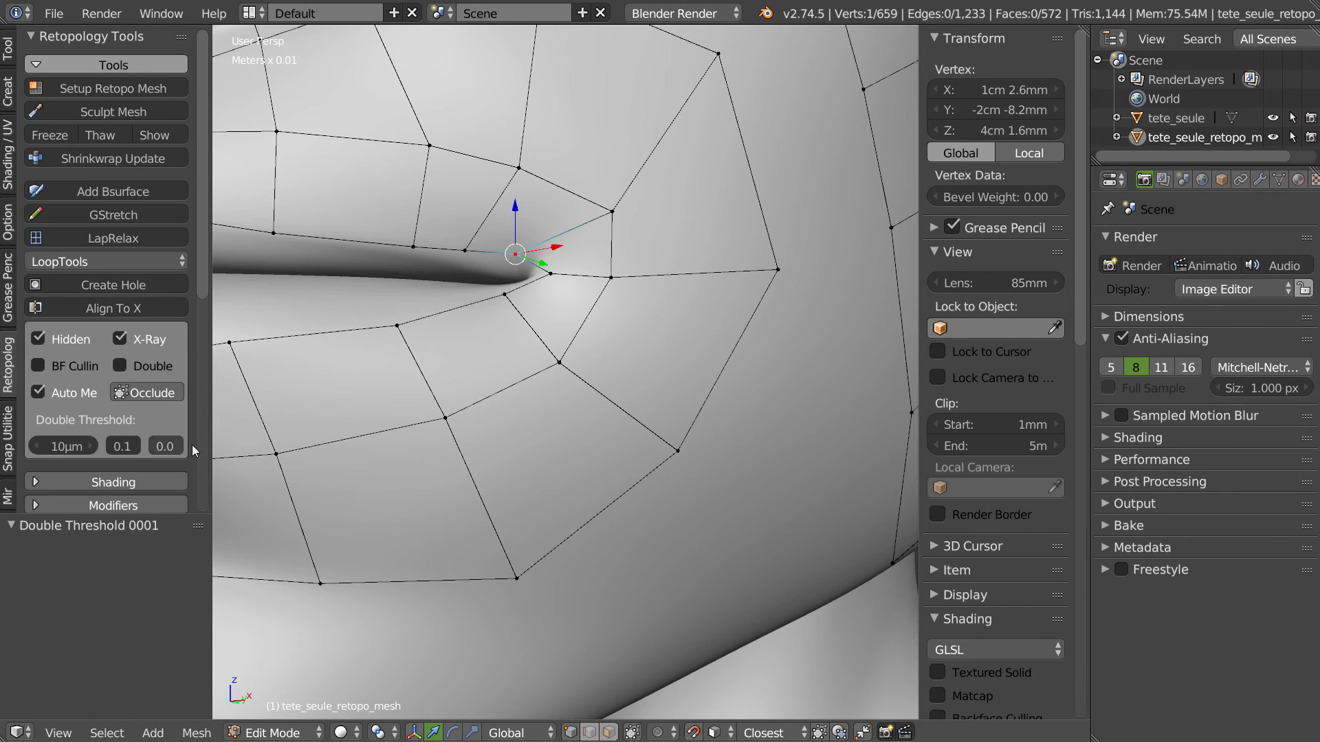
- Reposition the vertices at the mouth corner and along the upper lip edge to space them evenly
right_drag(512, 259, 521, 305)
right_drag(464, 247, 476, 259)
right_drag(414, 246, 365, 240)
right_drag(425, 143, 400, 138)
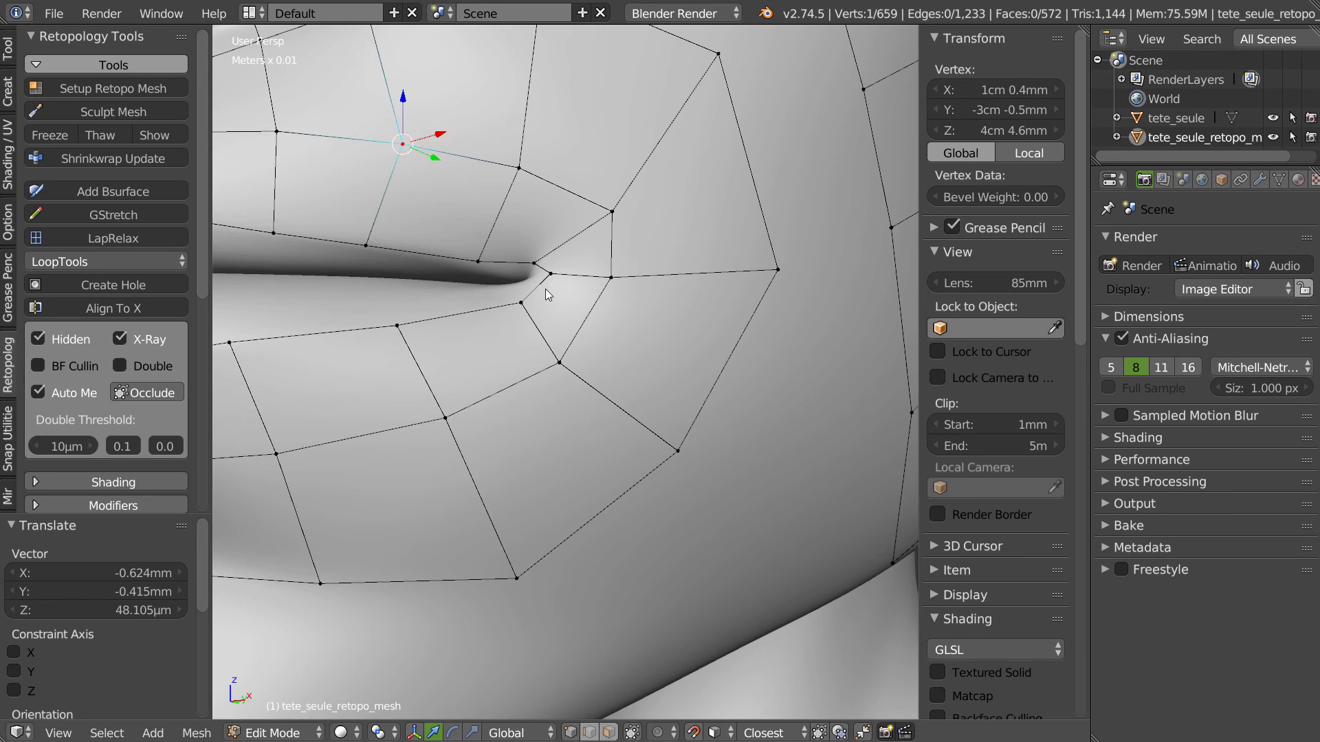
- Smooth the outer loop around the mouth by moving its vertices individually, and adjust the vertex under the chin
scroll(575, 251, down, 5)
middle_drag(574, 251, 585, 264)
right_drag(582, 124, 575, 161)
right_drag(649, 159, 630, 207)
right_drag(678, 255, 648, 272)
right_drag(640, 321, 631, 318)
right_drag(567, 390, 427, 371)
middle_drag(433, 345, 403, 507)
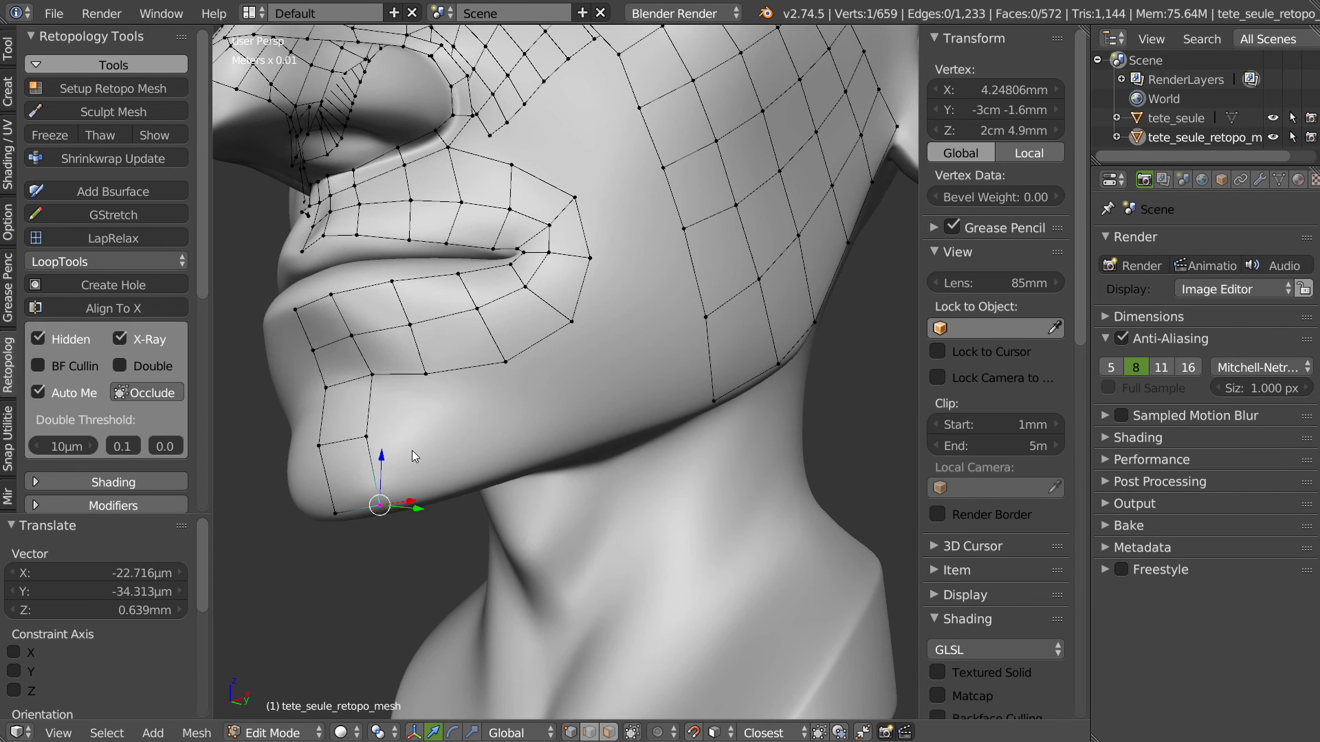
- Select the outer mouth loop's lower boundary from chin to mouth corner and generate a face strip to a stroke along the jawline
ctrl+right_click(581, 321)
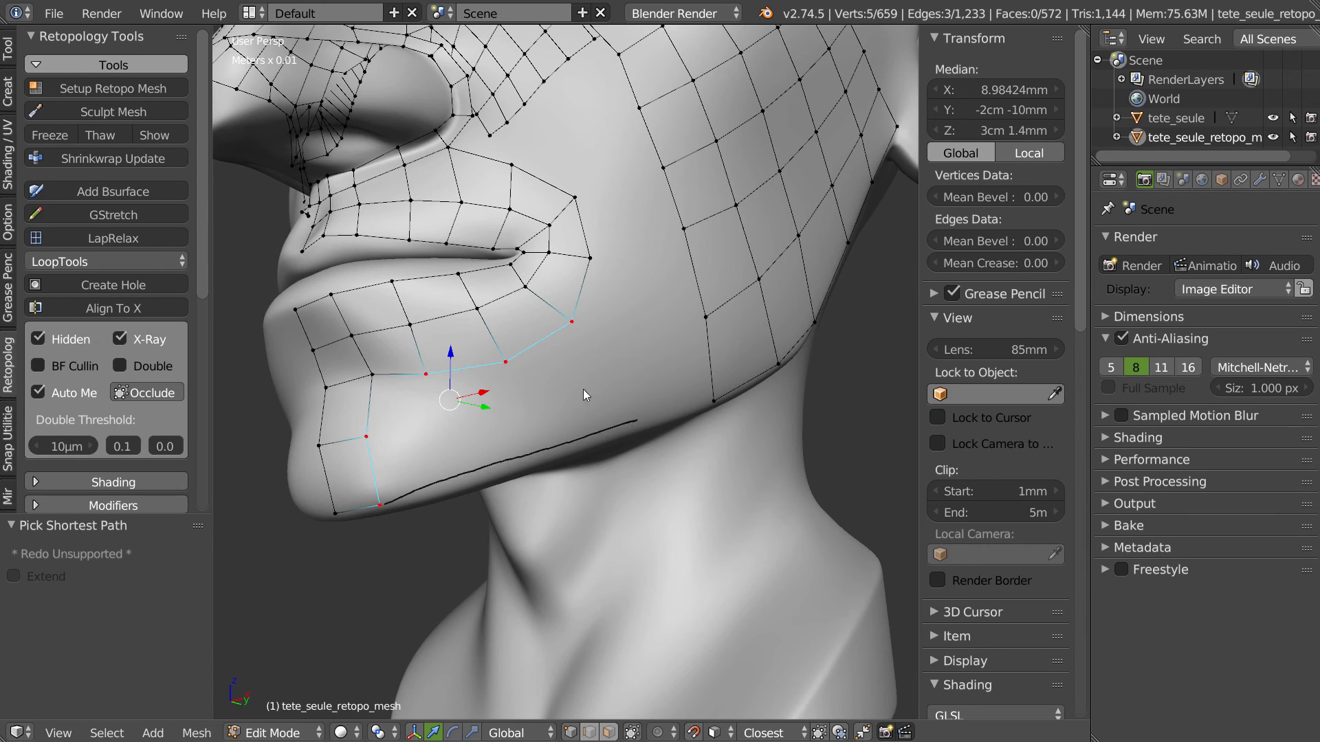
key(d+e)
mouse_move(519, 397)
middle_down()
mouse_move(510, 325)
mouse_move(533, 402)
mouse_move(509, 427)
middle_up()
key(ctrl+z)
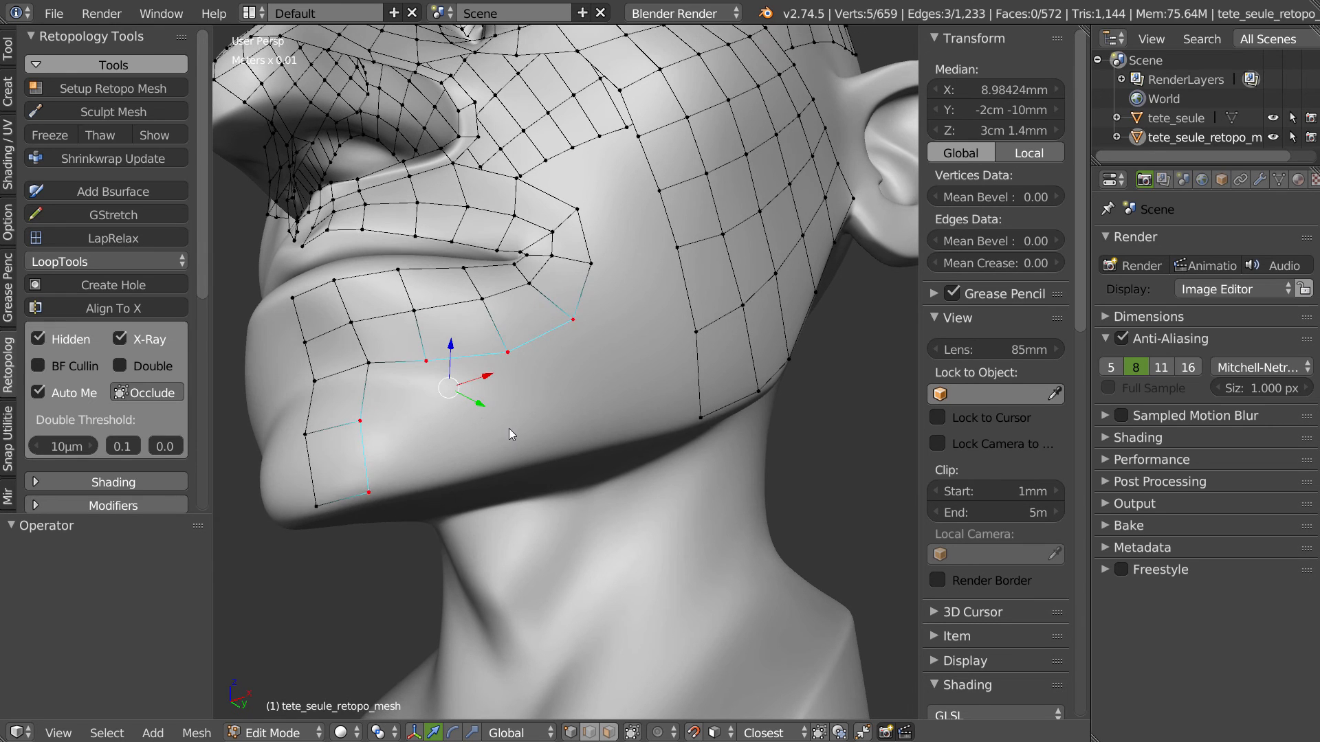
key(w)
click(495, 318)
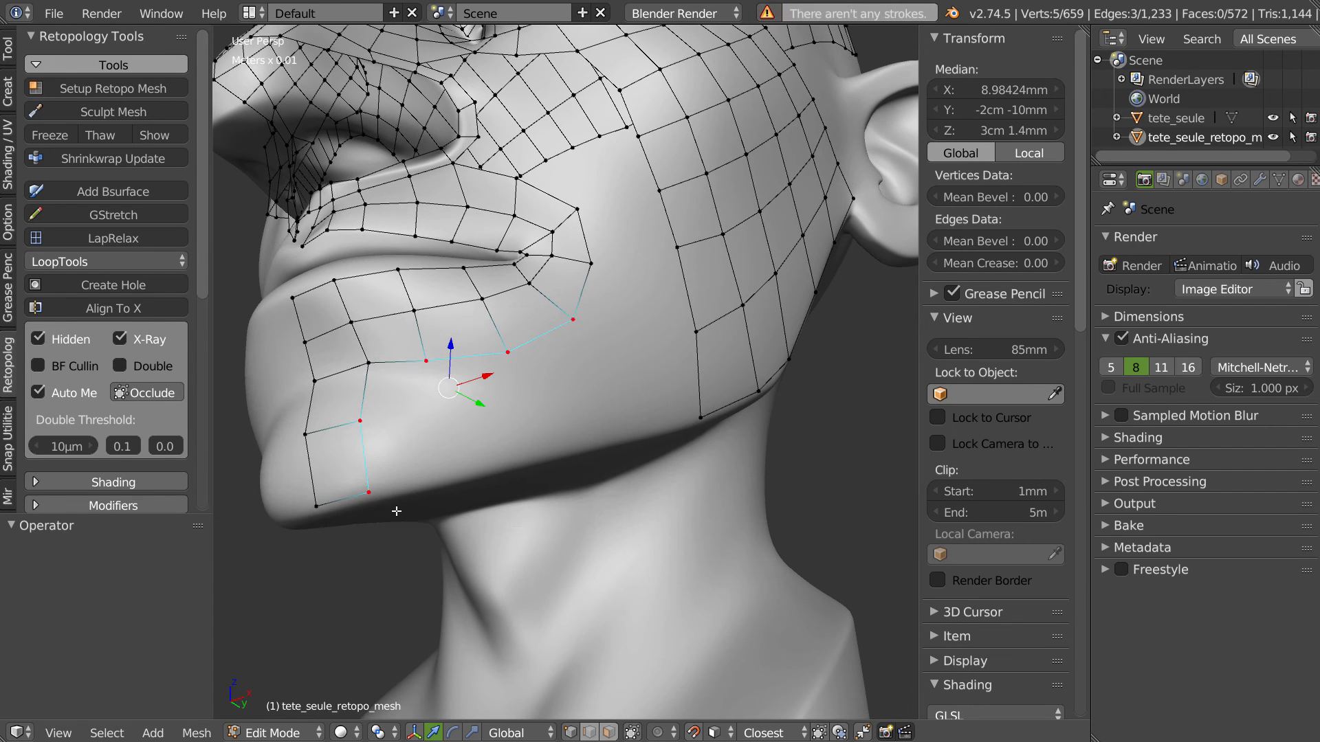
drag(367, 501, 406, 479)
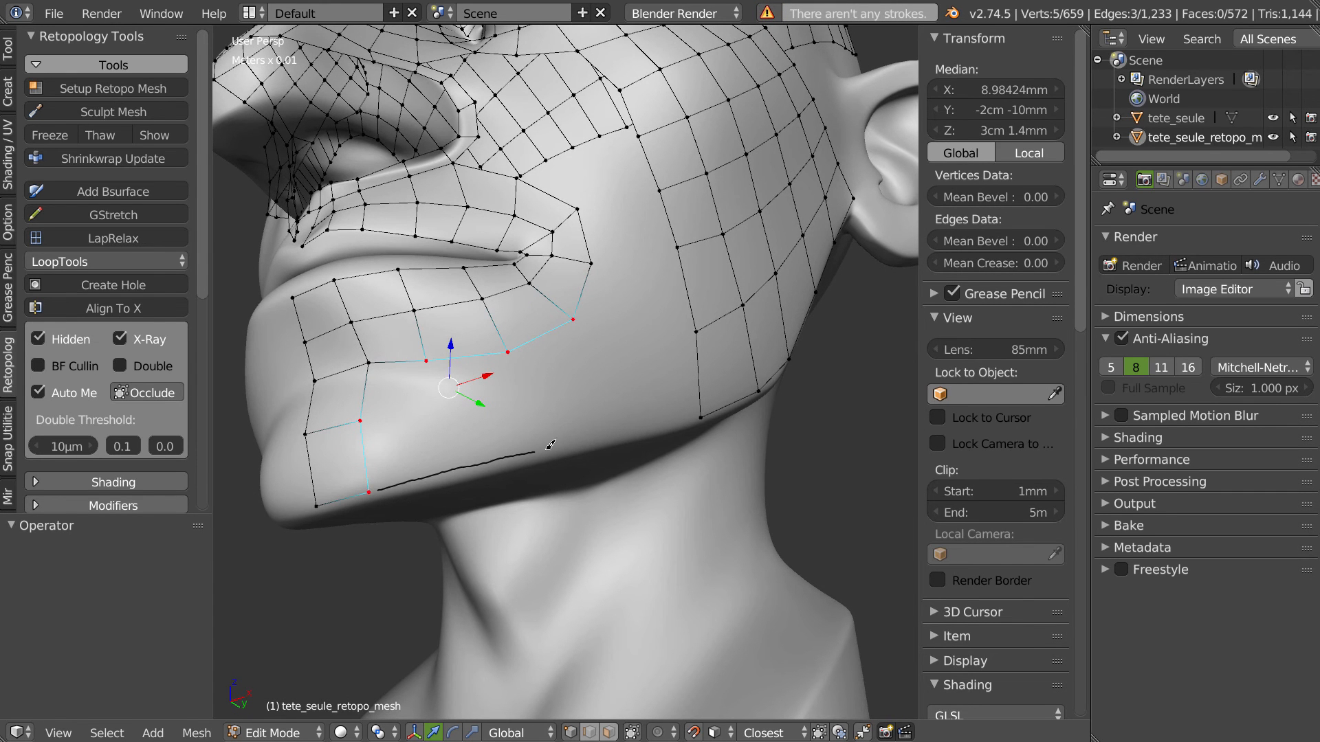
key(w)
click(535, 317)
- Reposition the new strip's vertices below the mouth corner and pull its lower row up onto the jawline
middle_drag(520, 372, 524, 339)
right_click(440, 404)
key(g)
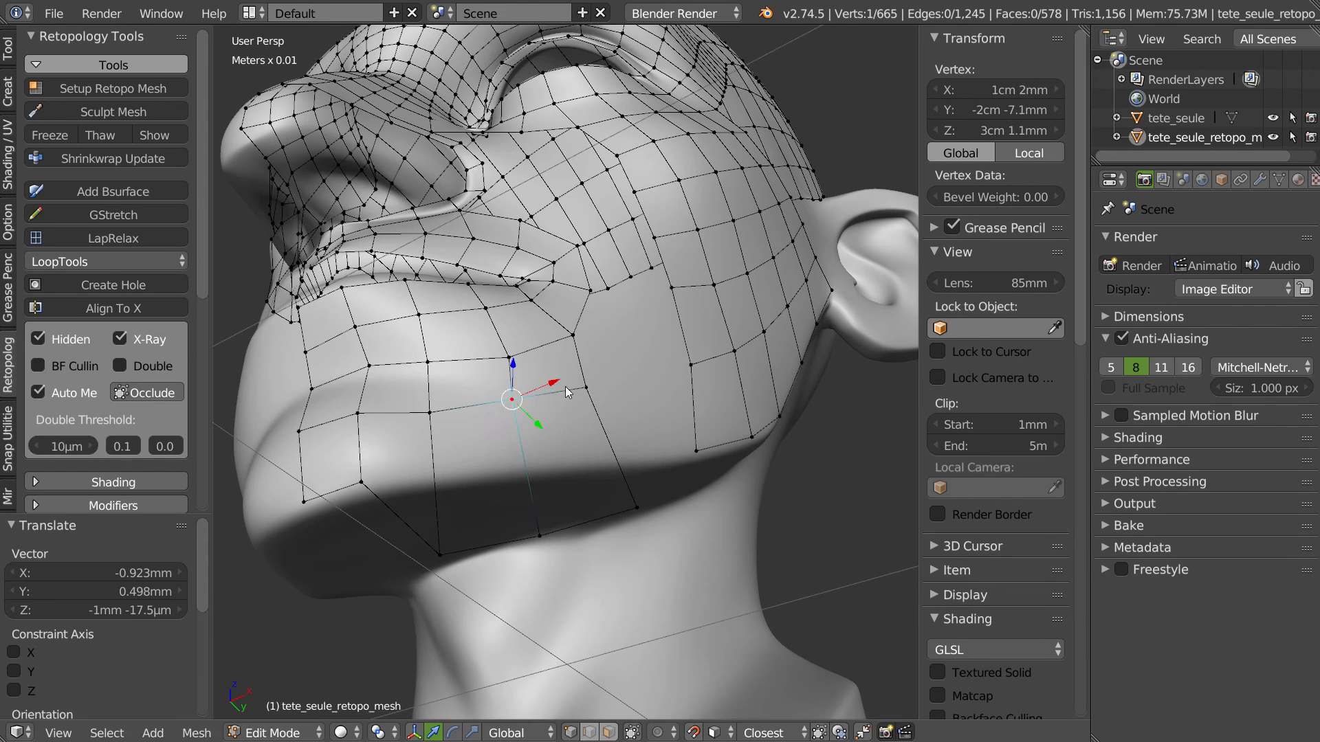
click(602, 385)
right_click(439, 546)
key(g)
click(433, 478)
right_click(538, 533)
key(g)
click(519, 469)
right_click(640, 505)
key(g)
click(606, 453)
- Start the Retopo MT drawing tool and draw a face extending the cheek grid along the jawline toward the chin strip
middle_drag(653, 385, 623, 399)
shift+right_click(641, 407)
click(772, 341)
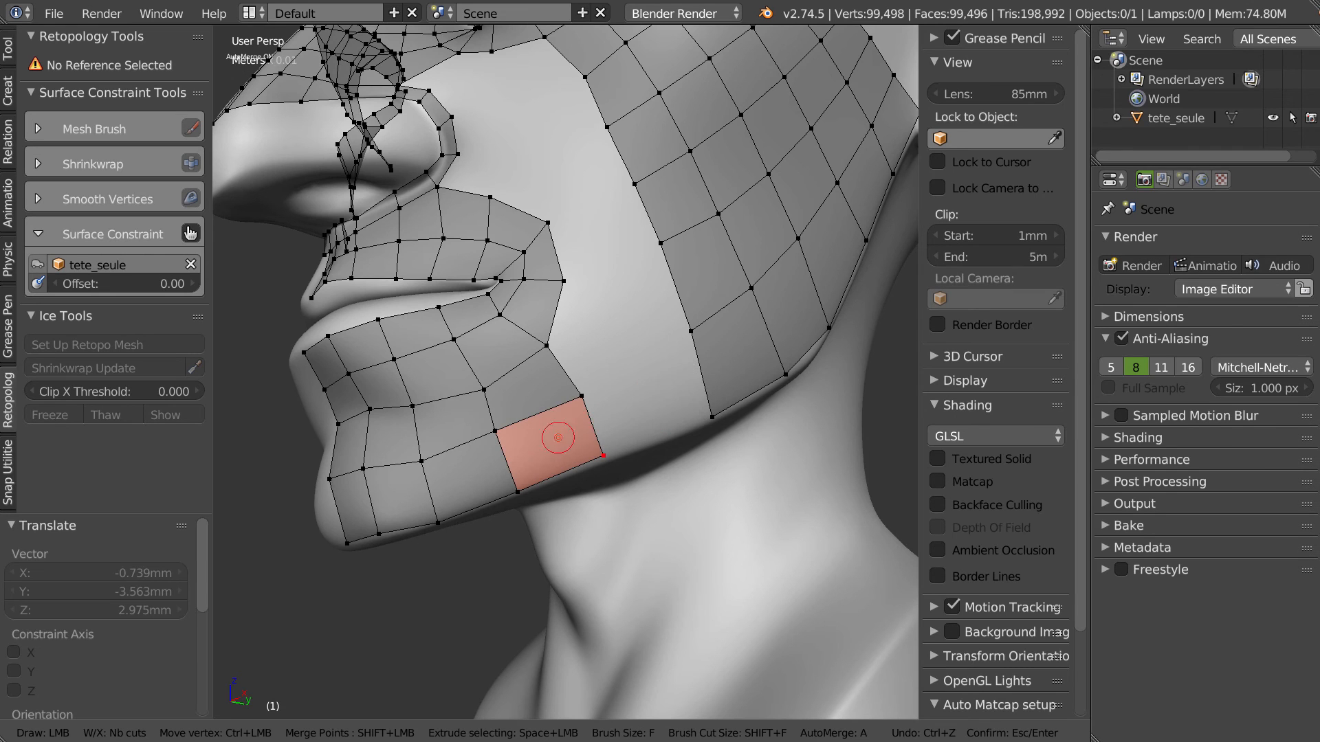
drag(680, 384, 722, 361)
key(w)
key(w)
key(w)
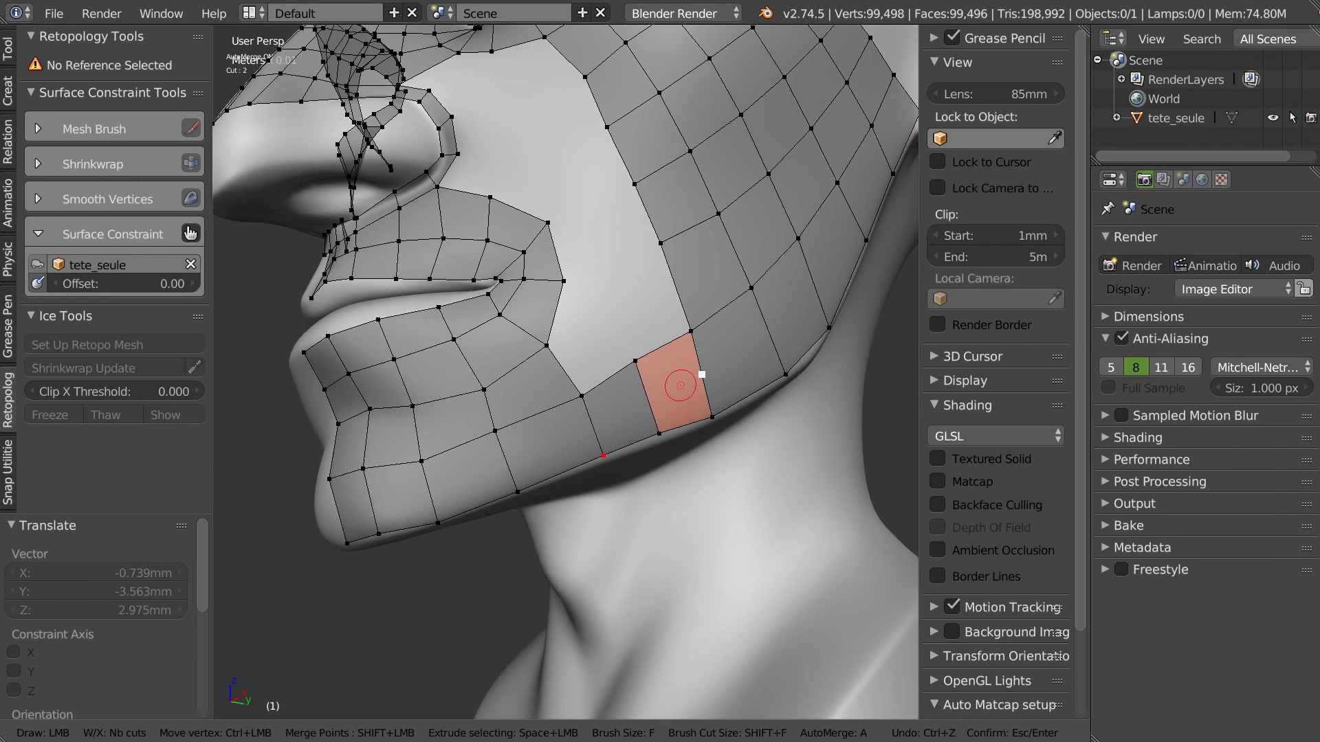
- Fill the gap between the mouth loops and the cheek grid with connecting faces, adjusting their vertices, and finish the drawing tool
drag(540, 386, 721, 270)
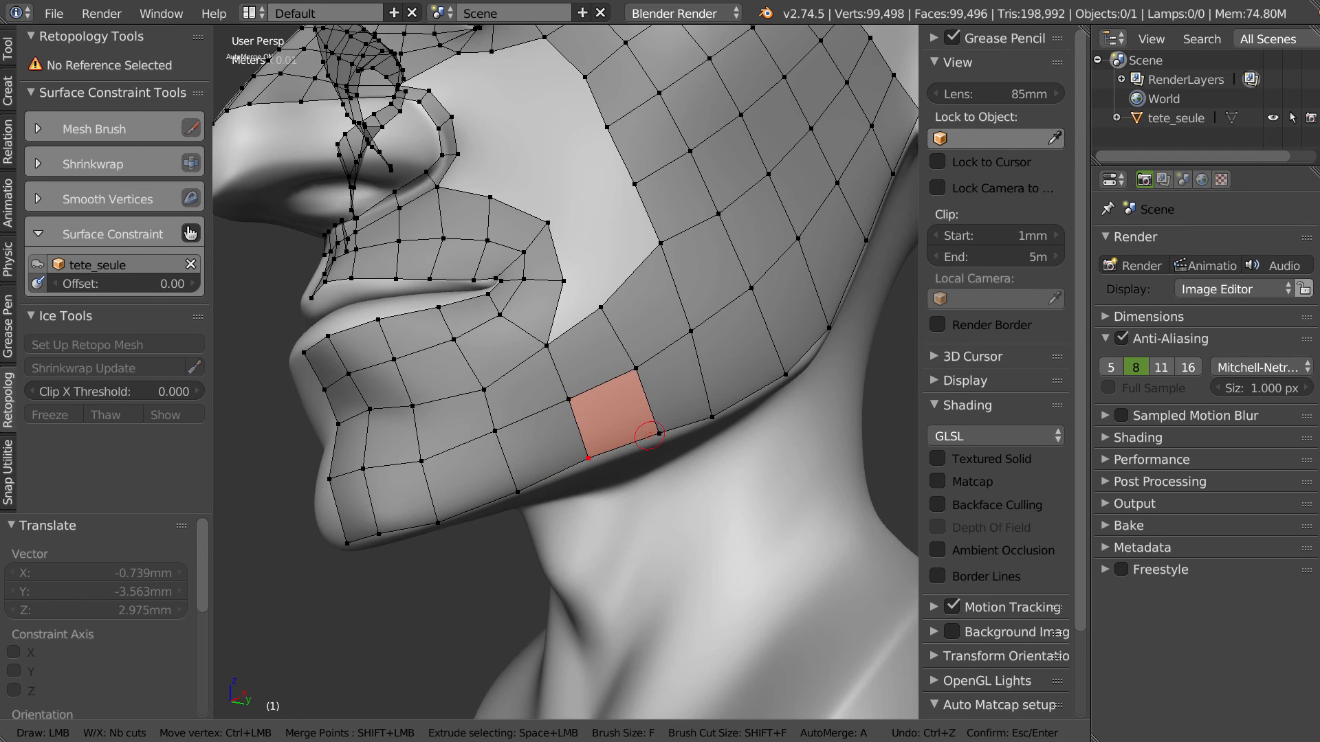
mouse_move(573, 296)
middle_down()
mouse_move(560, 268)
mouse_move(583, 332)
middle_up()
mouse_move(542, 319)
ctrl+mouse_down()
mouse_move(525, 304)
mouse_move(546, 312)
ctrl+mouse_up()
shift+middle_drag(557, 289, 539, 354)
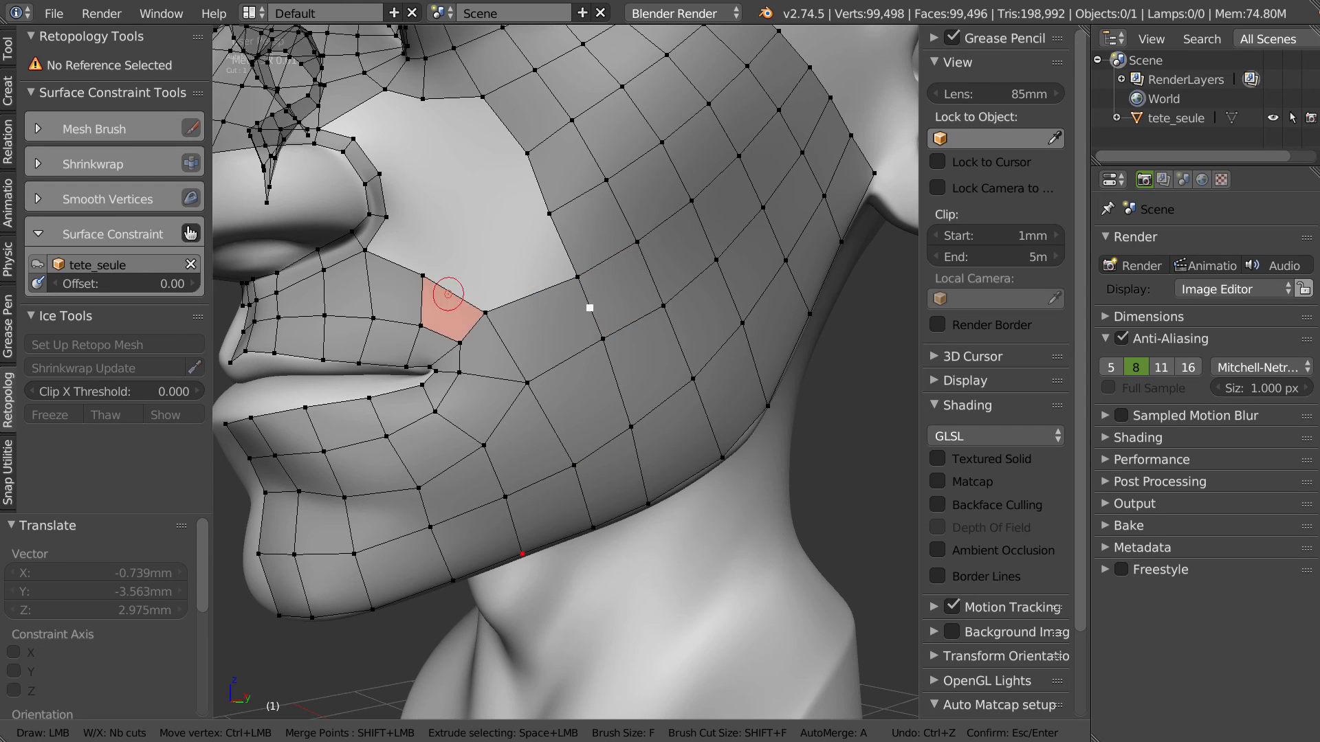
click(453, 295)
drag(587, 233, 588, 234)
middle_drag(454, 262, 462, 265)
key(Escape)
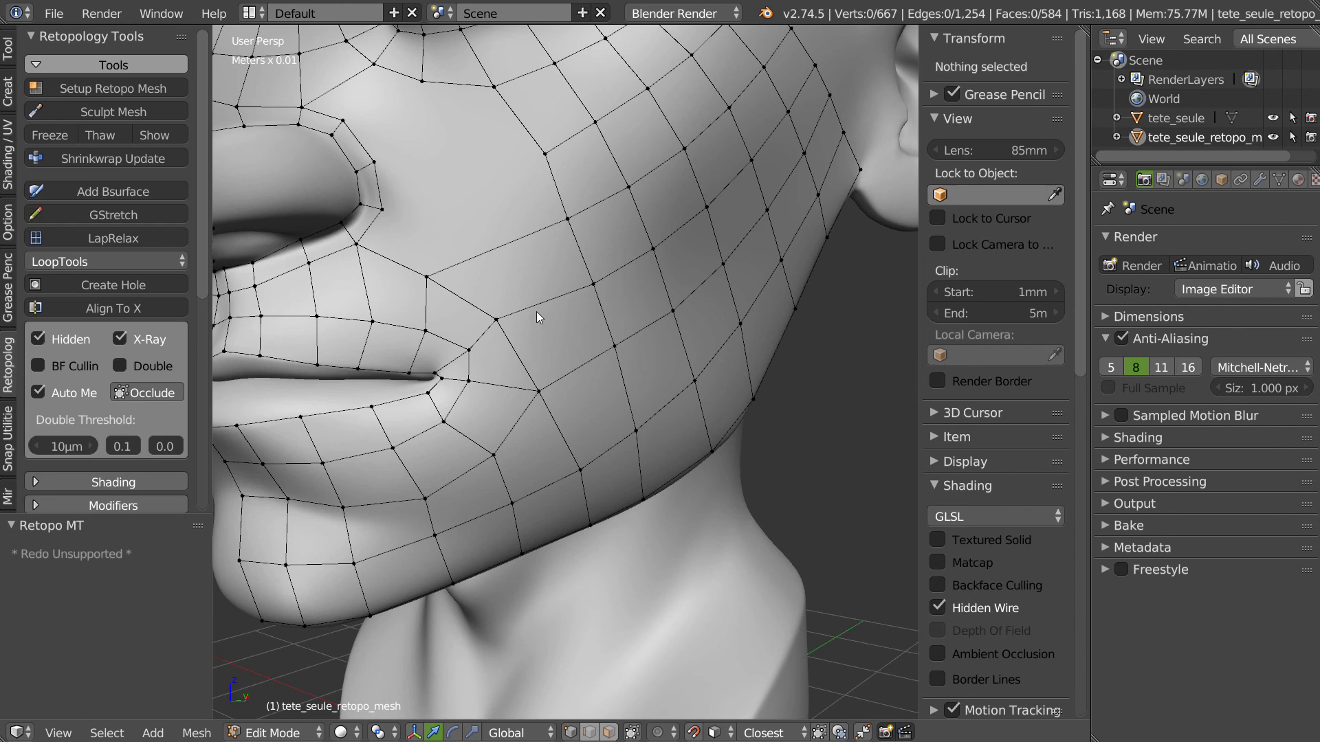
- Add one loop cut through the faces joining the mouth to the cheek and shift the neighbouring vertices toward the mouth
key(ctrl+r)
click(529, 308)
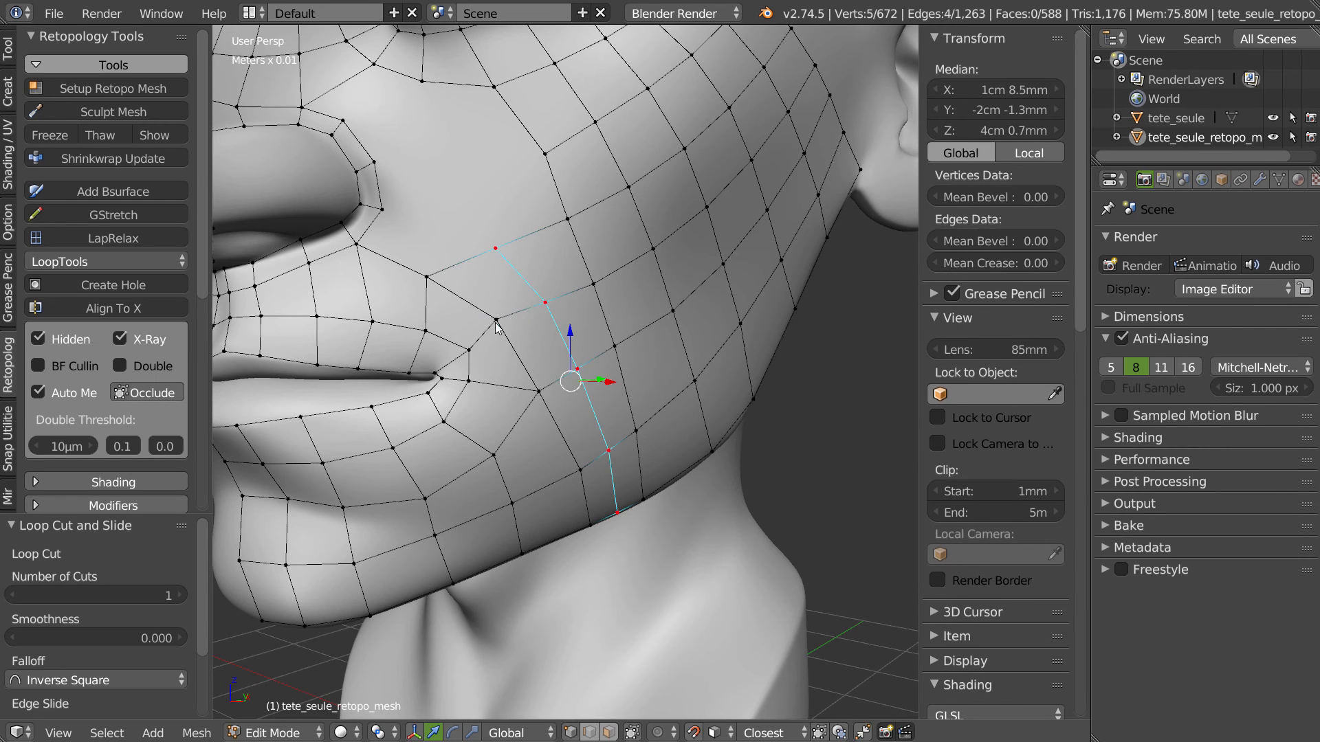
right_drag(497, 320, 499, 336)
right_drag(543, 394, 520, 398)
right_drag(581, 468, 551, 482)
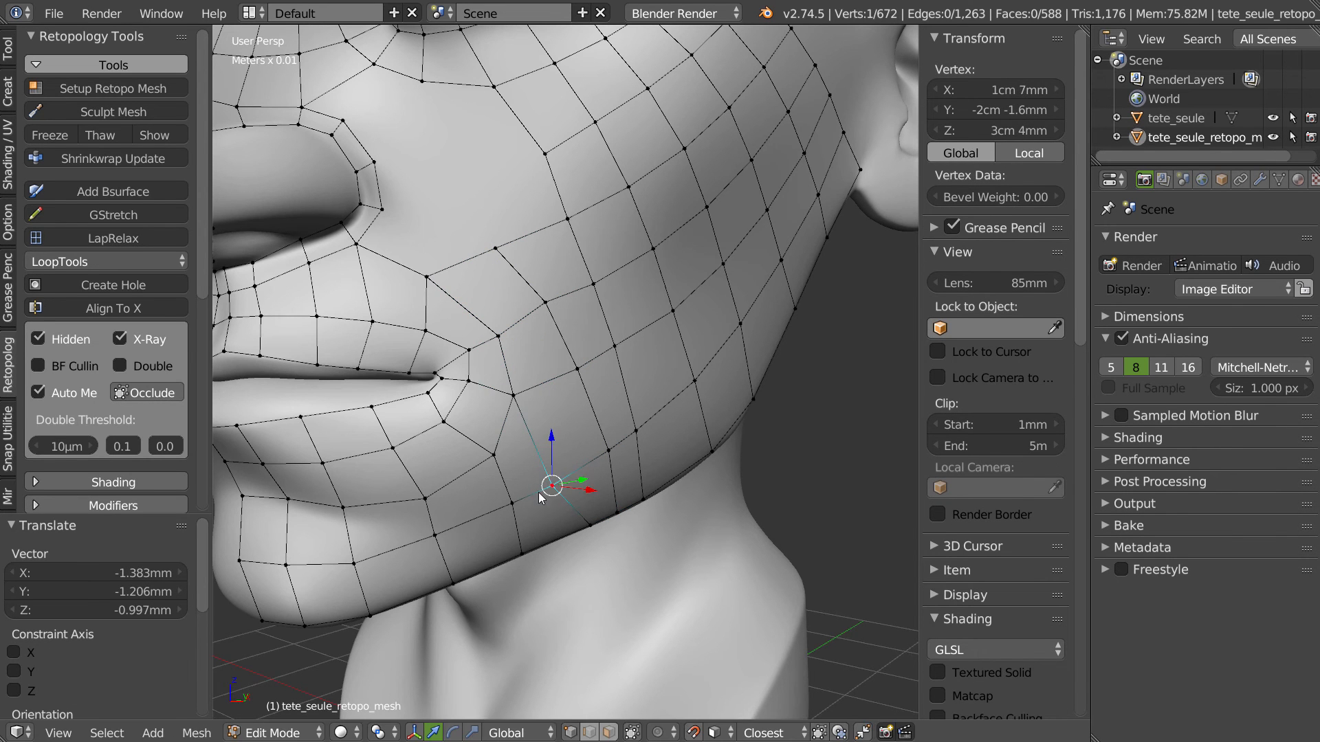
- Space out the vertices between the mouth corner and the jawline by moving them individually toward the chin
middle_drag(552, 481, 482, 451)
right_drag(486, 451, 469, 461)
right_drag(512, 503, 491, 514)
right_drag(537, 568, 490, 592)
right_drag(612, 546, 580, 554)
right_drag(572, 348, 553, 371)
right_drag(610, 452, 601, 468)
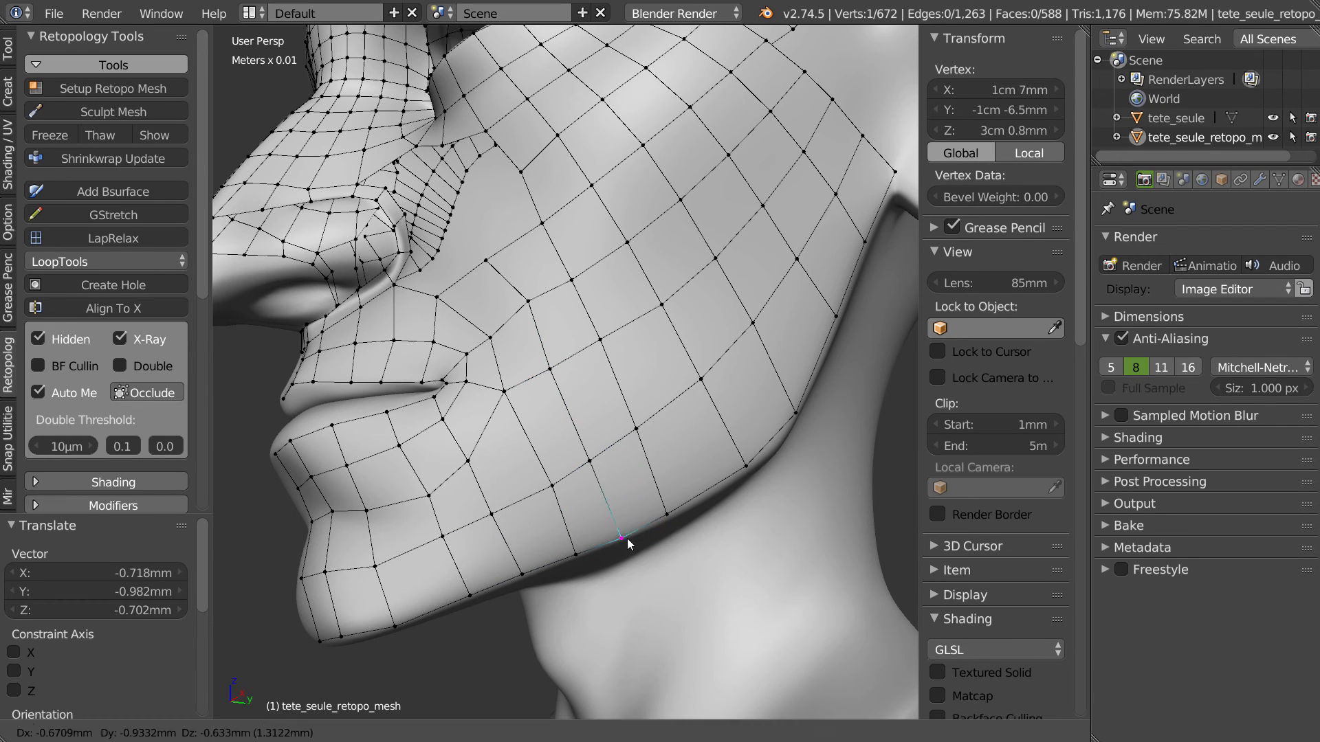
- Smooth the lower cheek faces with the mesh brush and reposition vertices on the jawline and just above it
shift+right_click(640, 428)
click(500, 439)
mouse_move(513, 402)
shift+mouse_down()
mouse_move(539, 370)
mouse_move(524, 452)
shift+mouse_up()
key(Escape)
right_drag(667, 511, 696, 497)
right_drag(627, 531, 636, 524)
right_drag(644, 428, 651, 423)
- Reposition the vertices on the upper-lip loops and on the cheek between the nostril and the mouth corner
middle_drag(578, 413, 613, 434)
shift+middle_drag(447, 175, 605, 483)
shift+right_click(646, 508)
right_drag(646, 470, 632, 462)
right_drag(572, 496, 584, 496)
right_drag(570, 553, 560, 552)
right_drag(512, 544, 498, 545)
right_click(581, 495)
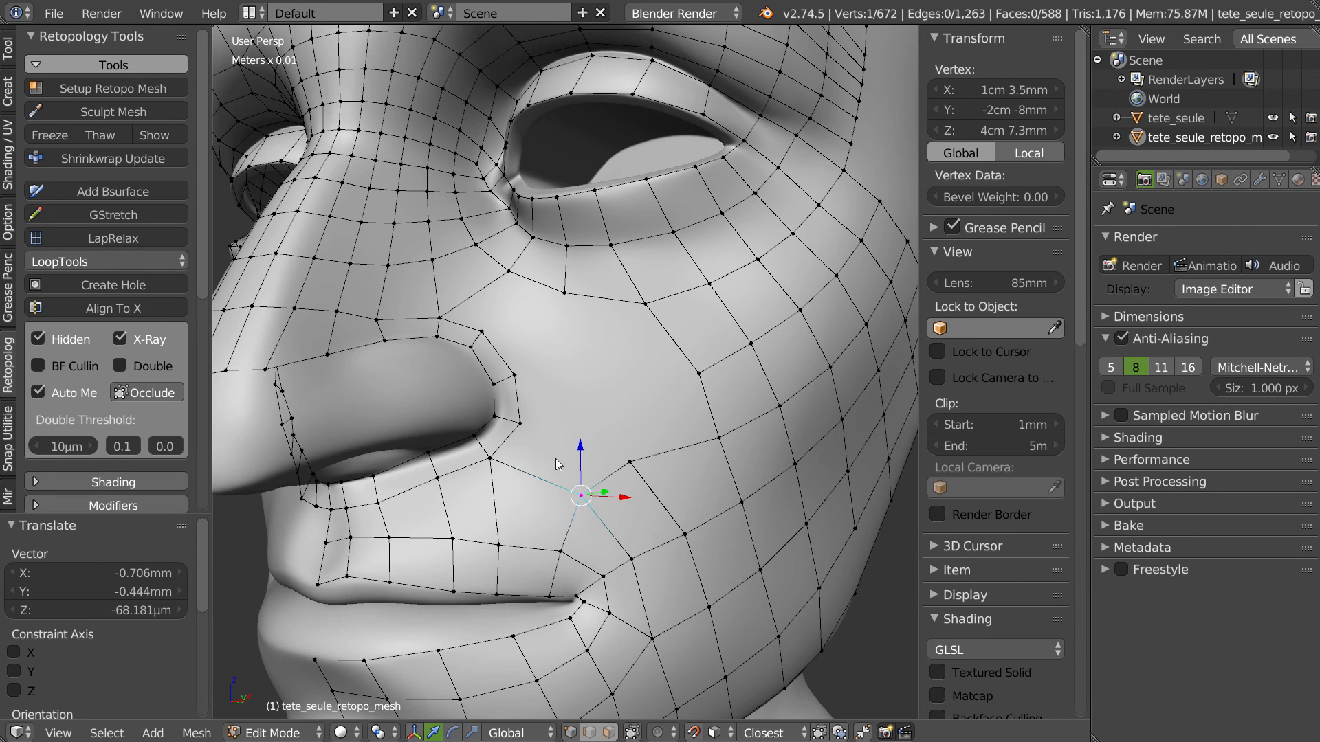
- Fill a face beside the nostril and merge its outer vertex with the neighbouring cheek vertex at their center
right_click(472, 463)
key(f)
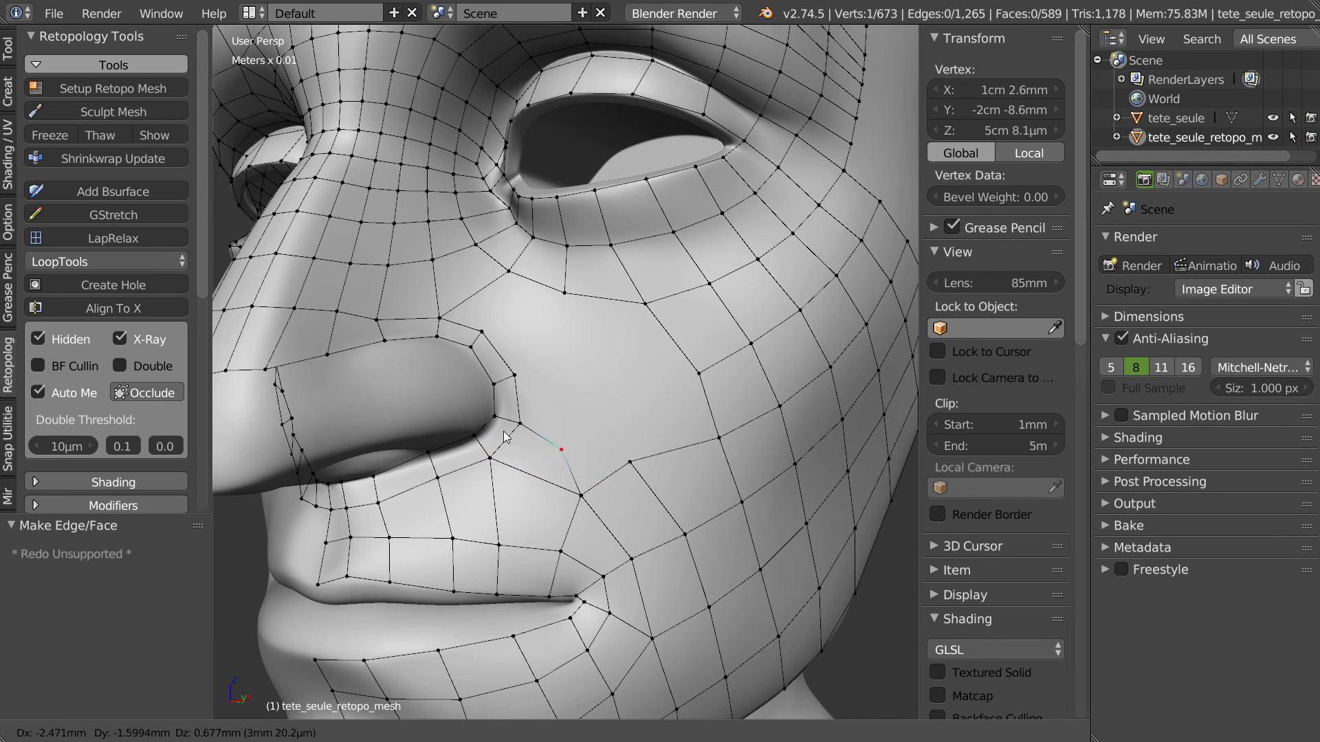
click(523, 424)
shift+right_click(621, 453)
key(w)
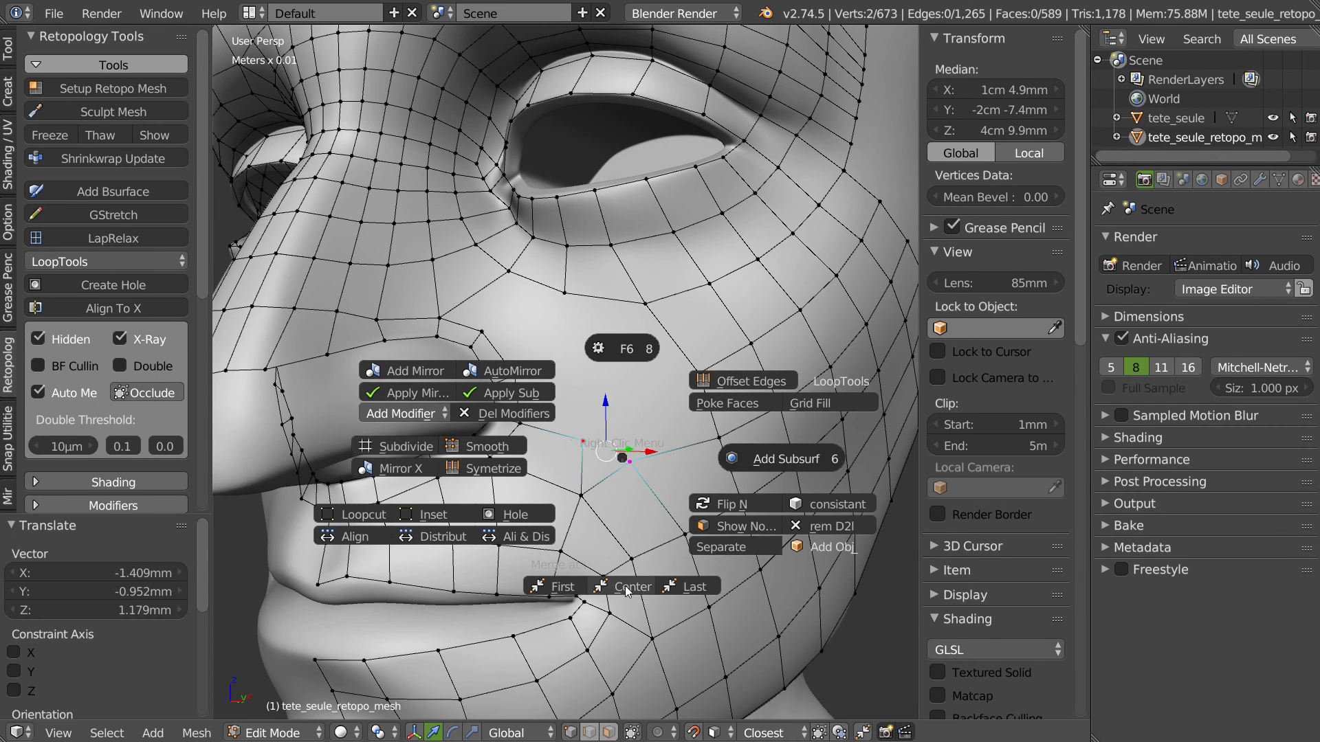
click(626, 585)
middle_drag(515, 476, 439, 496)
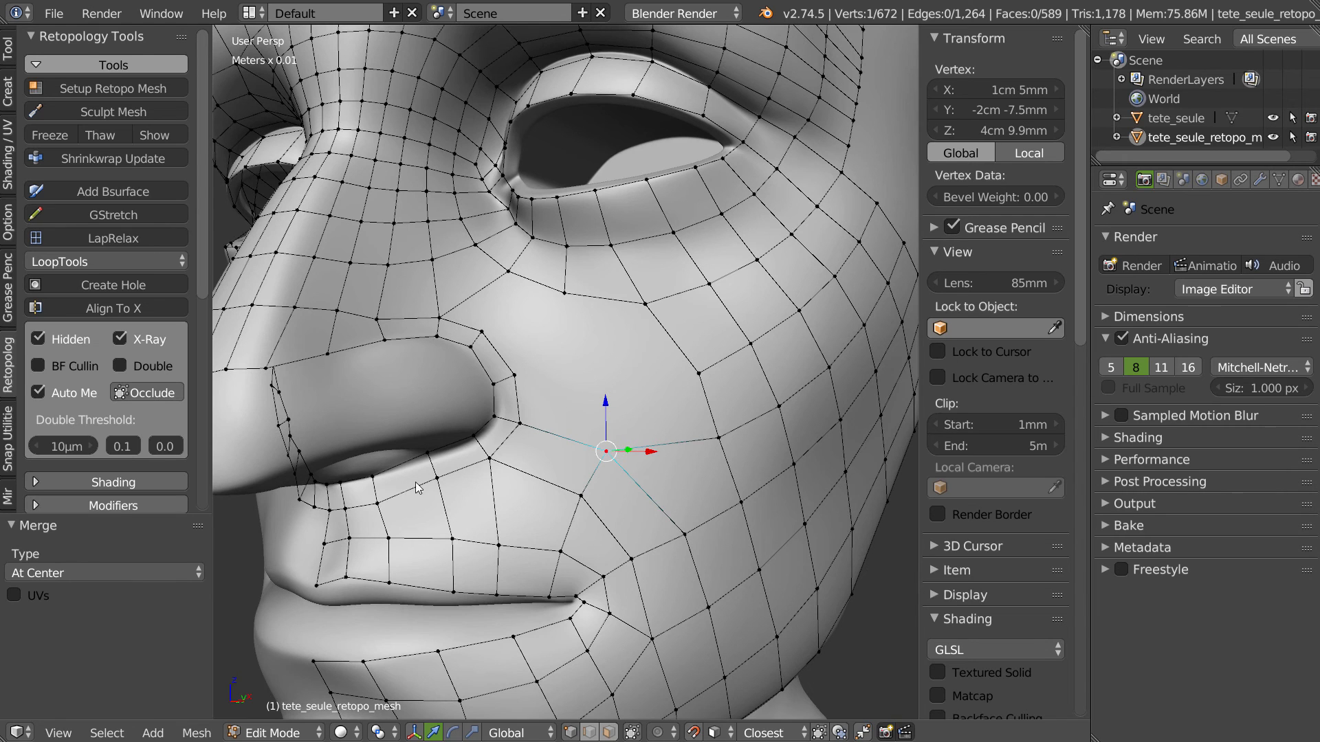
- Knife-cut a new edge row across the upper lip to the nostril side, merge two of its vertices, and adjust its end vertex
key(k)
click(324, 543)
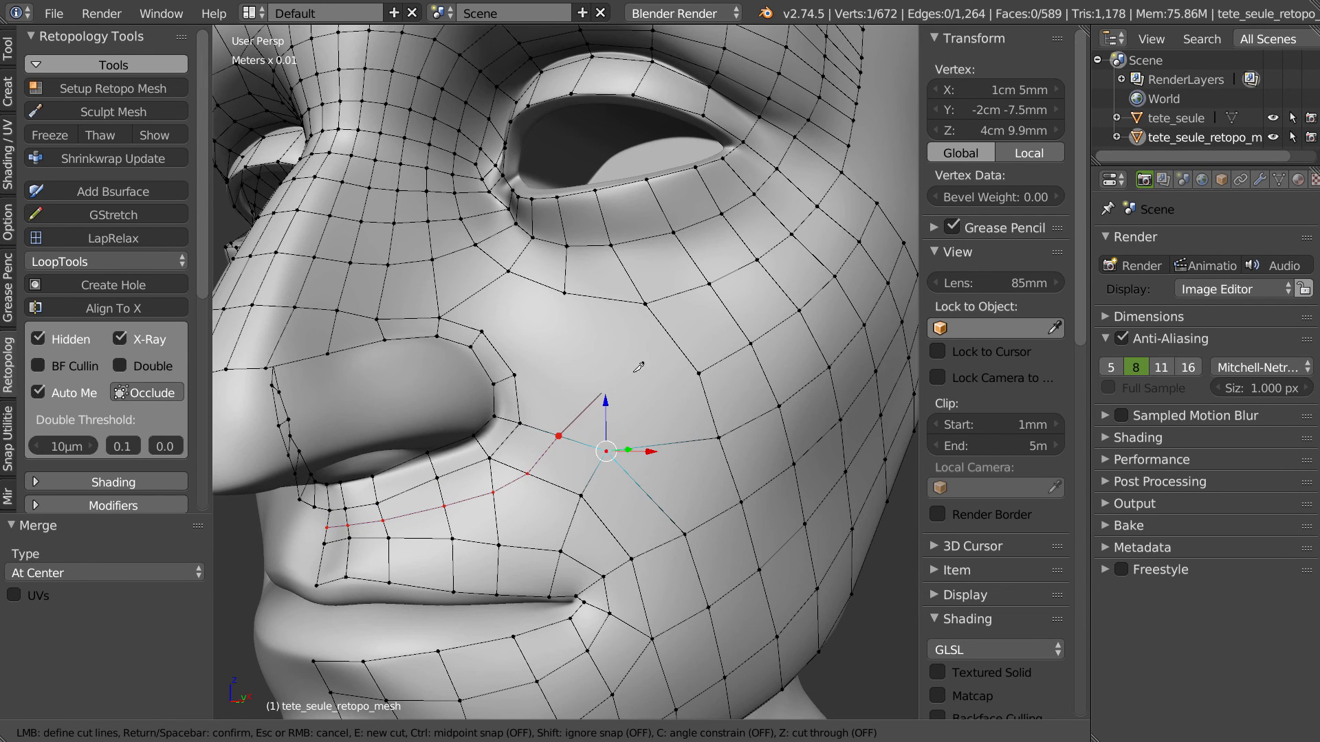
key(space)
right_click(537, 474)
shift+right_click(501, 494)
right_click(516, 491)
click(530, 621)
right_drag(564, 434, 529, 411)
- Fill faces between the nostril loop and the under-eye grid and place the newly created vertex on the cheek
right_click(444, 322)
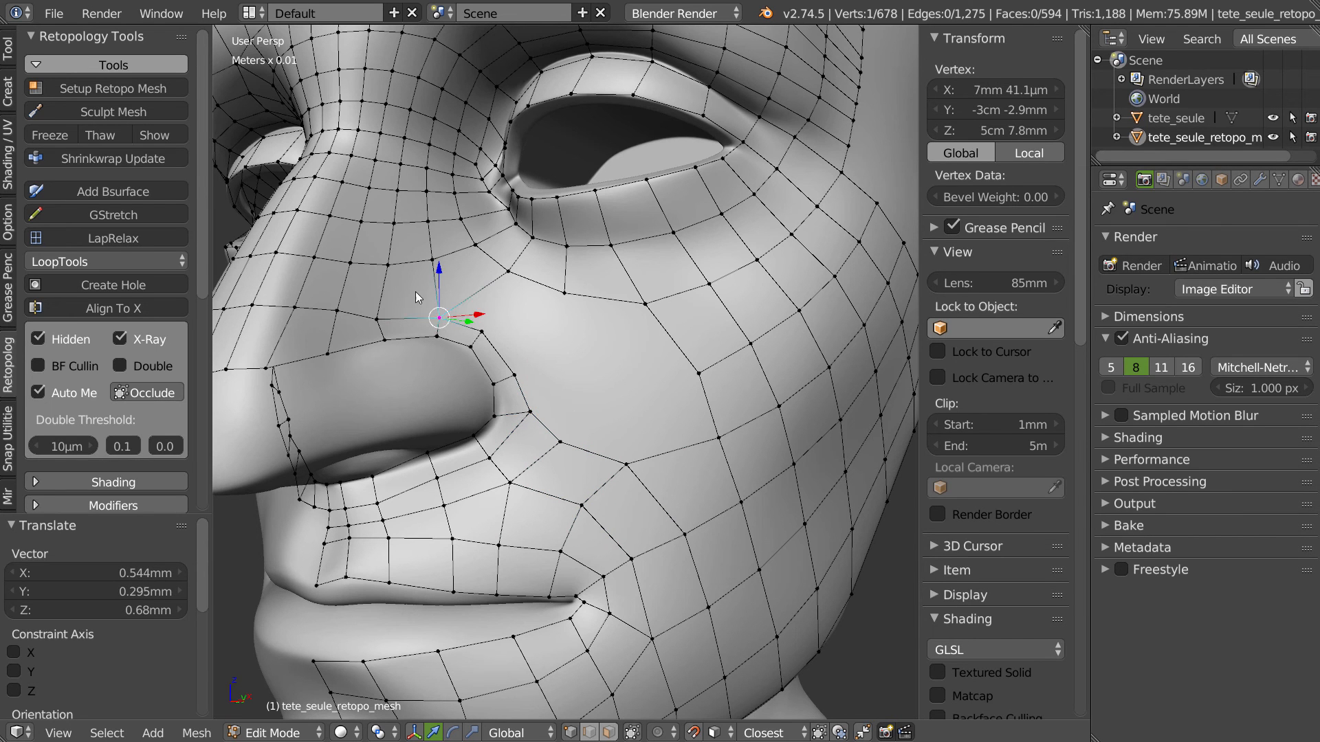
shift+right_click(515, 280)
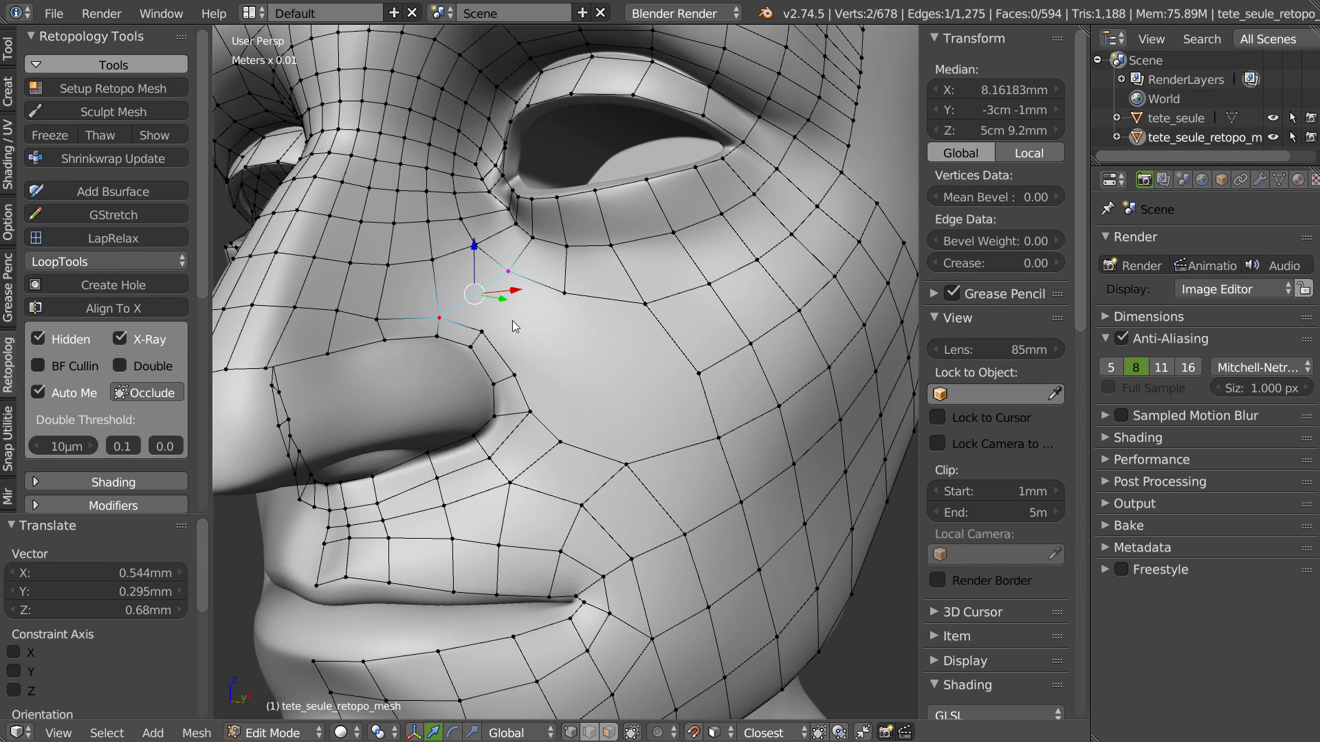
key(f)
key(f)
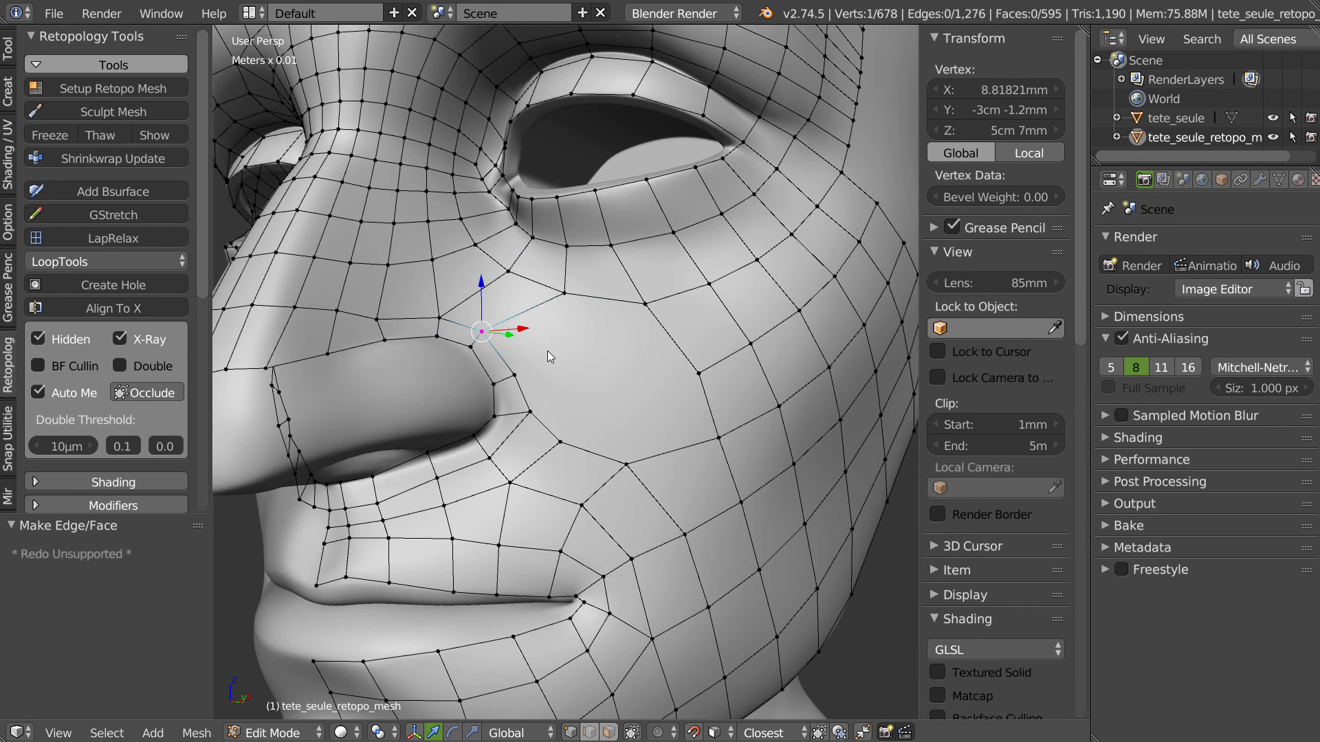
key(g)
click(599, 342)
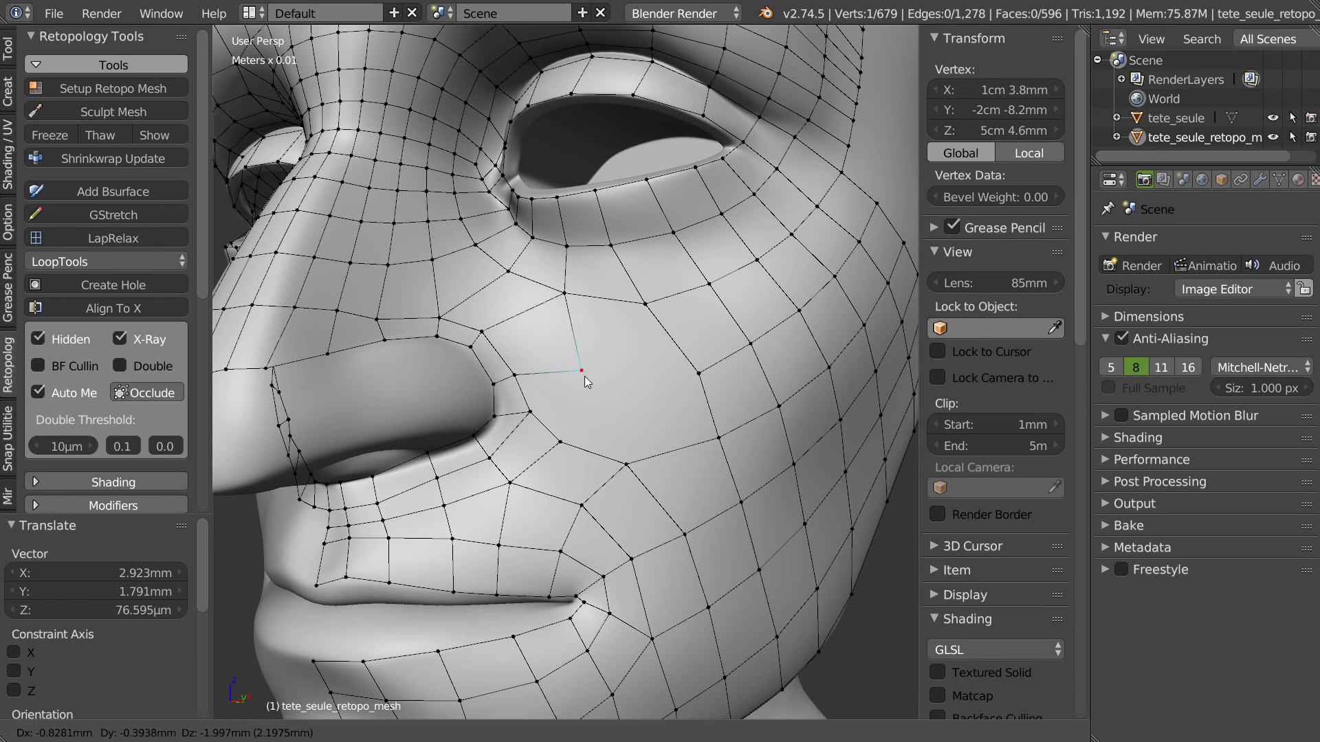
- Activate the surface constraint to tete_seule and reposition the two cheek vertices between the nostril and the cheek grid
click(7, 498)
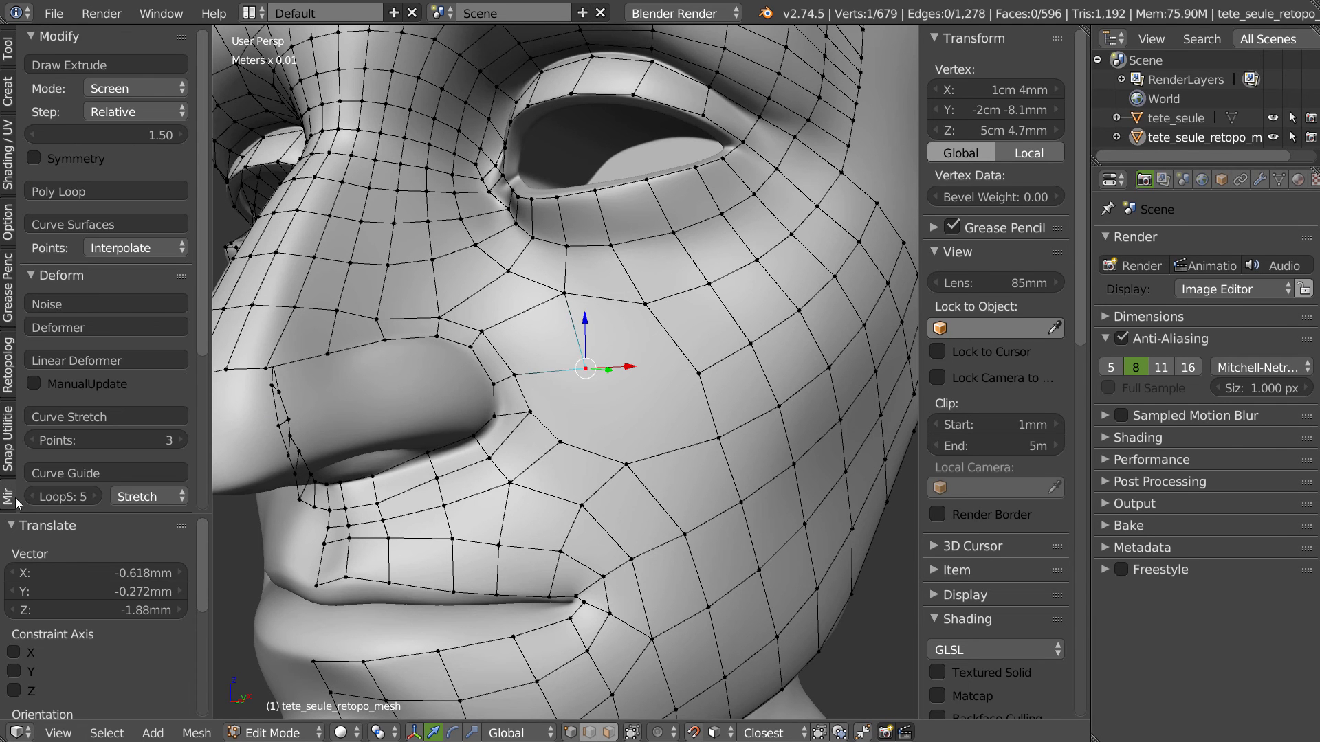
click(14, 389)
scroll(89, 462, down, 12)
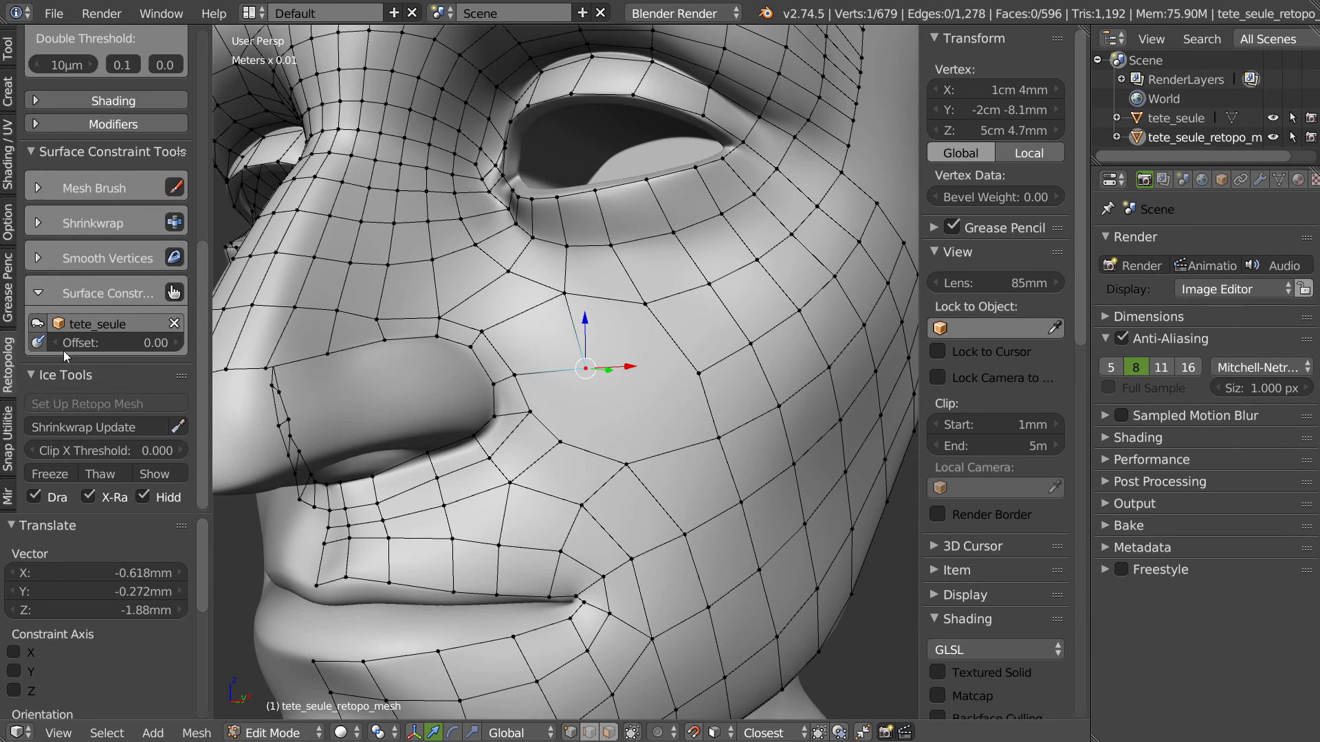
click(37, 326)
middle_drag(583, 406, 568, 405)
right_drag(564, 446, 574, 440)
right_drag(628, 466, 637, 469)
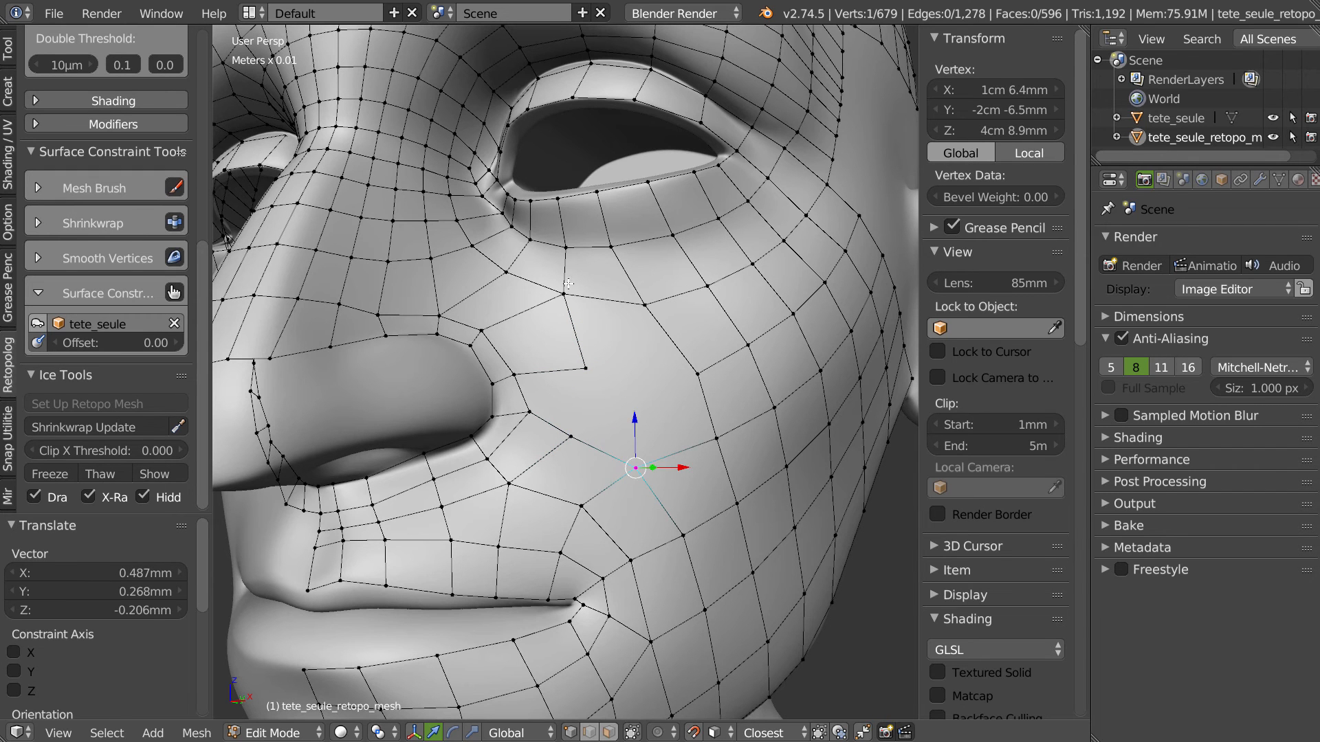
- Close the remaining cheek hole beside the nose with faces and move its outer corner vertex toward the nose
right_click(564, 295)
shift+right_click(645, 305)
key(f)
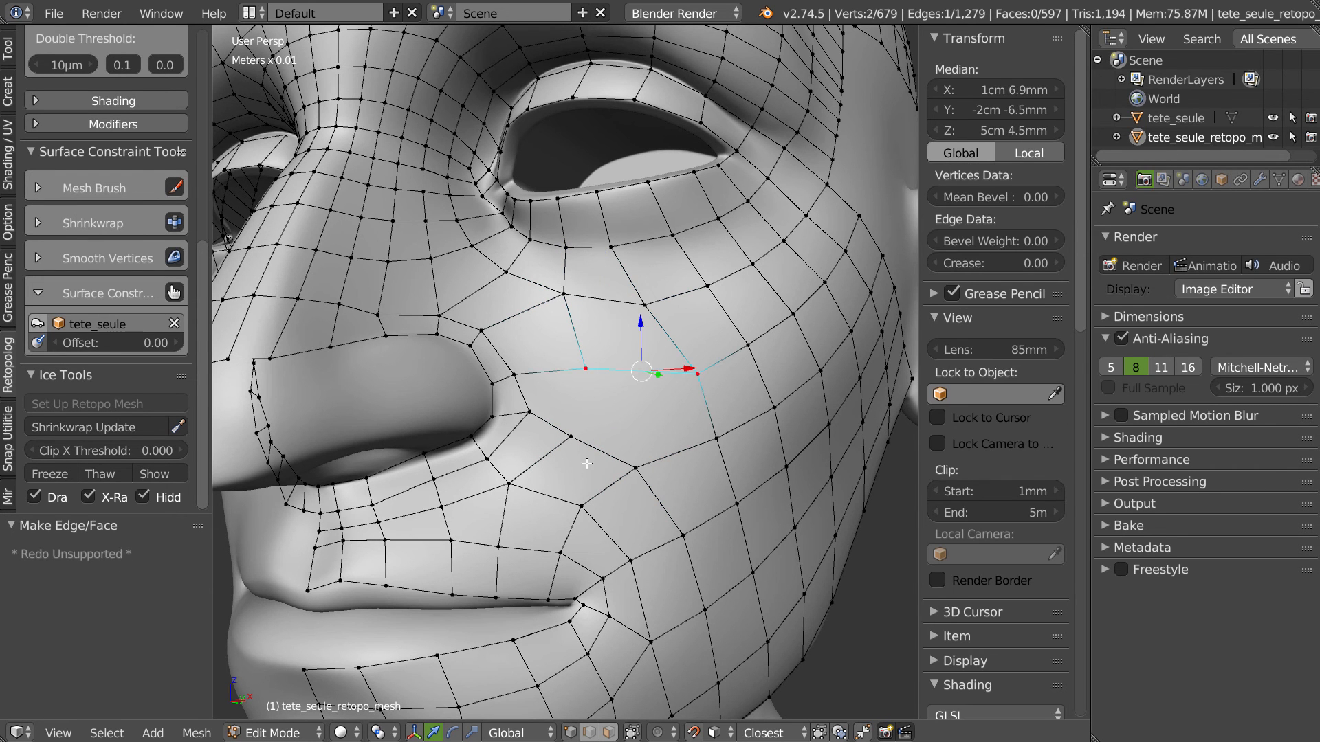
key(f)
key(f)
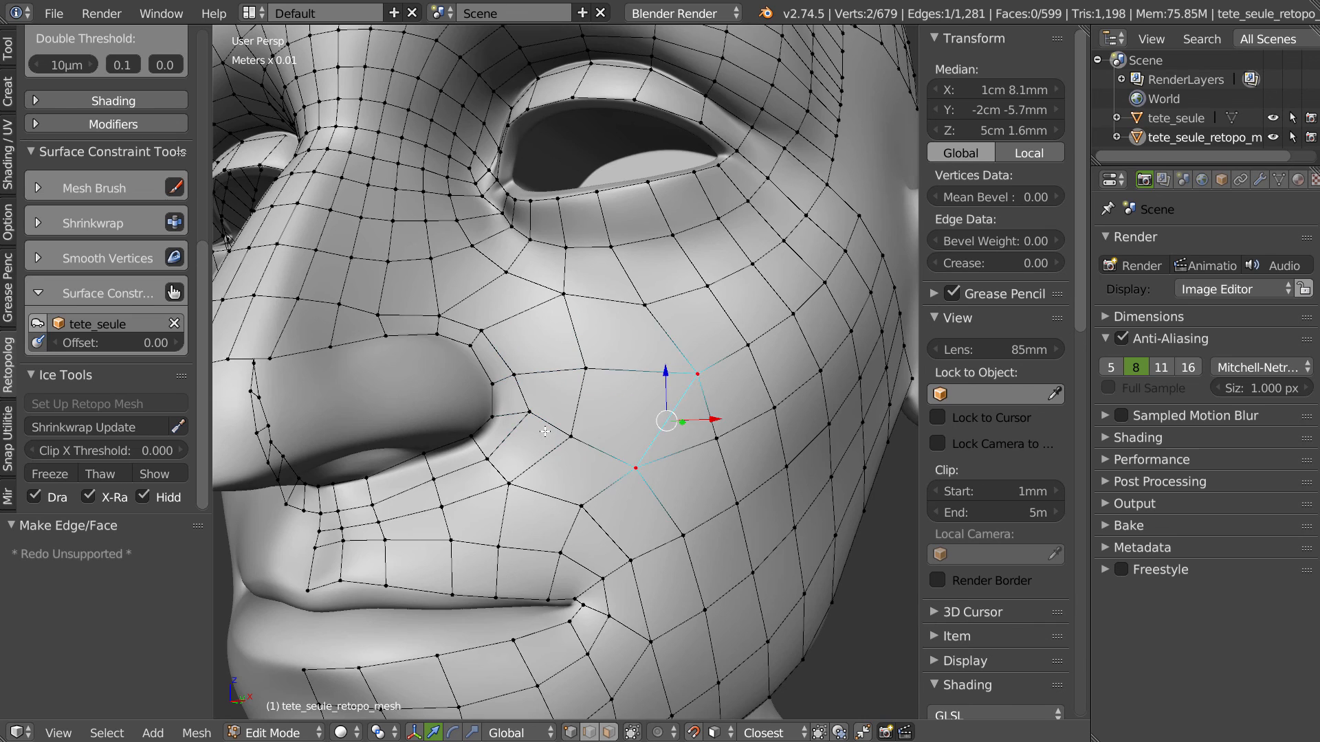
middle_drag(708, 420, 575, 380)
right_drag(669, 327, 634, 336)
shift+middle_drag(633, 393, 672, 343)
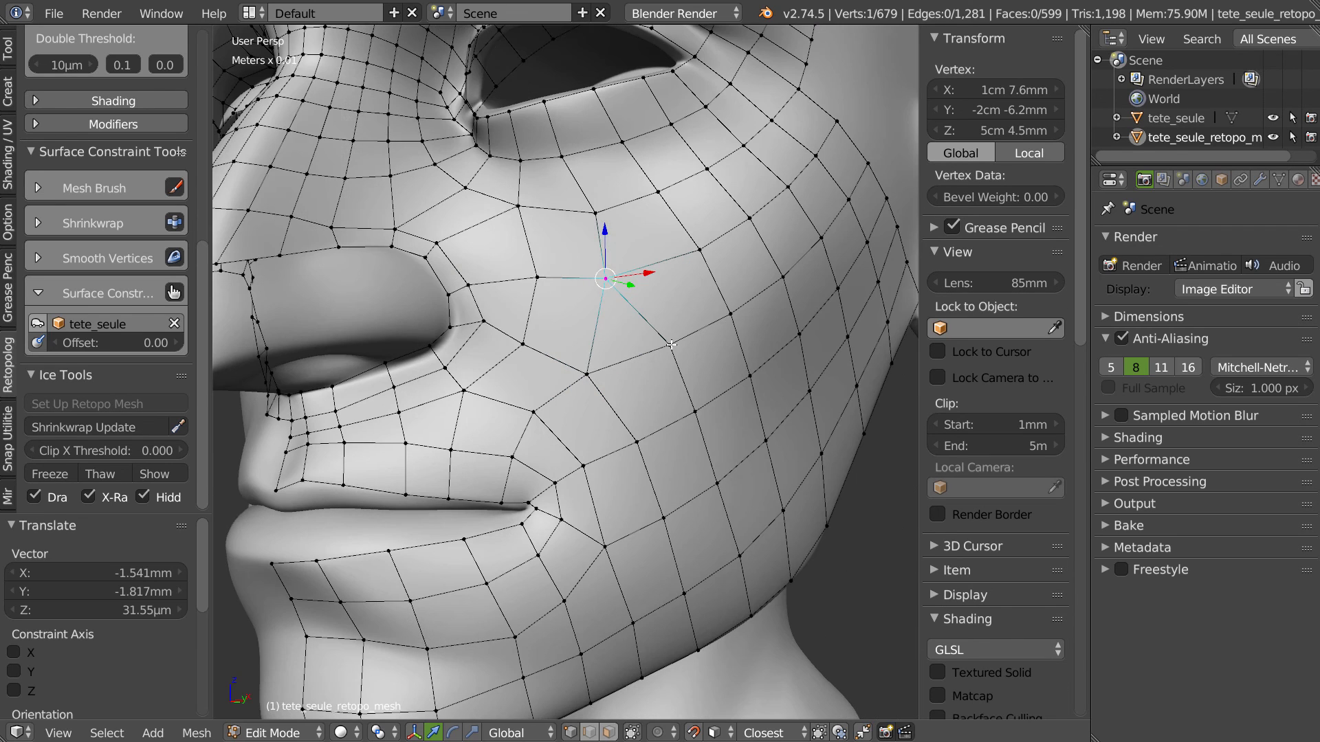
- Select the ring of edges running from the cheek down to the jawline and collapse it
ctrl+alt+right_click(646, 357)
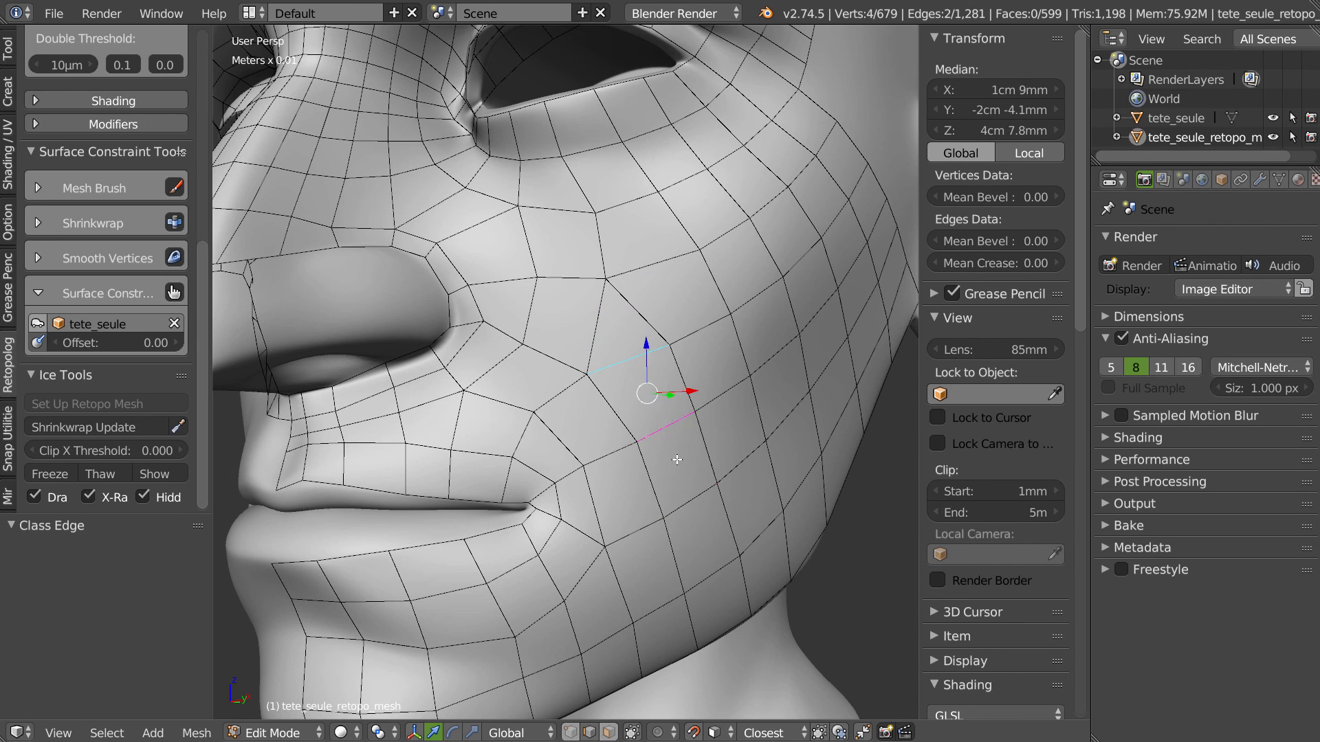
key(x)
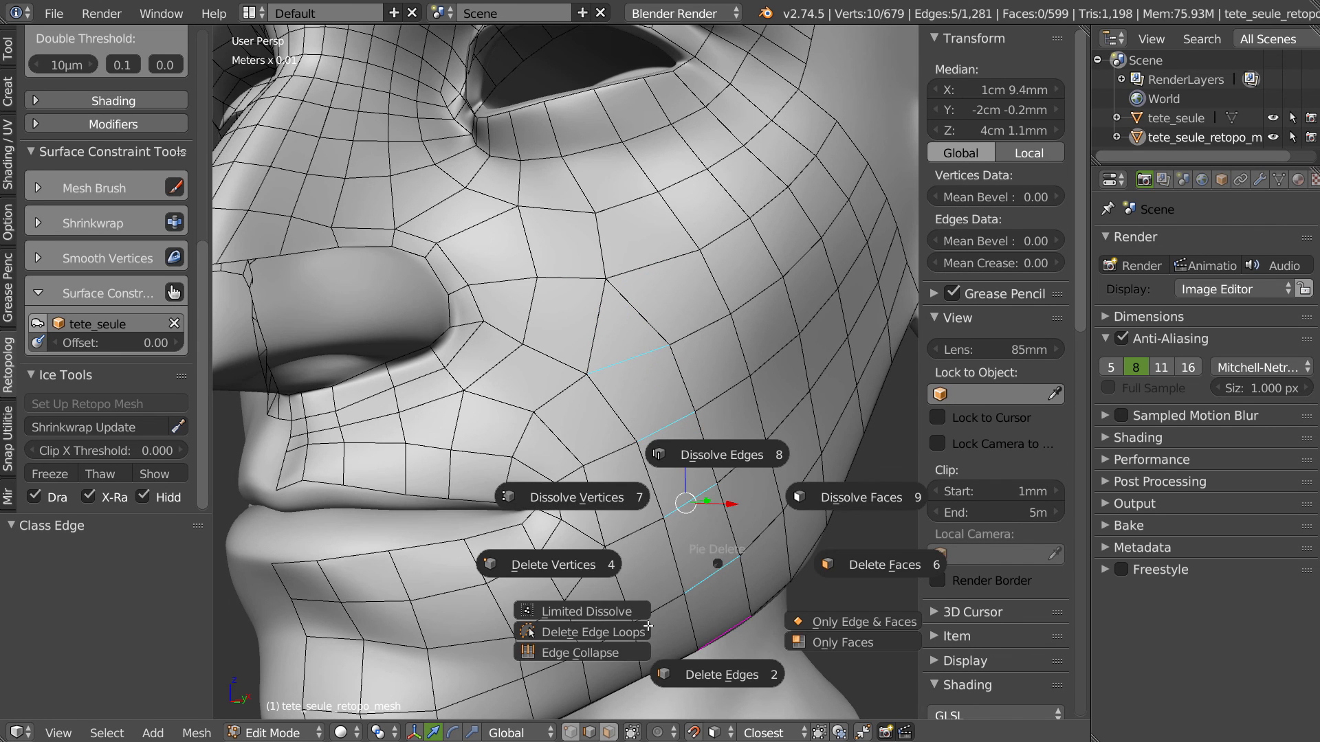
click(586, 653)
middle_drag(605, 420, 649, 353)
scroll(681, 406, down, 1)
- Smooth the cheek topology beside the nose with the mesh brush
key(shift+r)
click(526, 358)
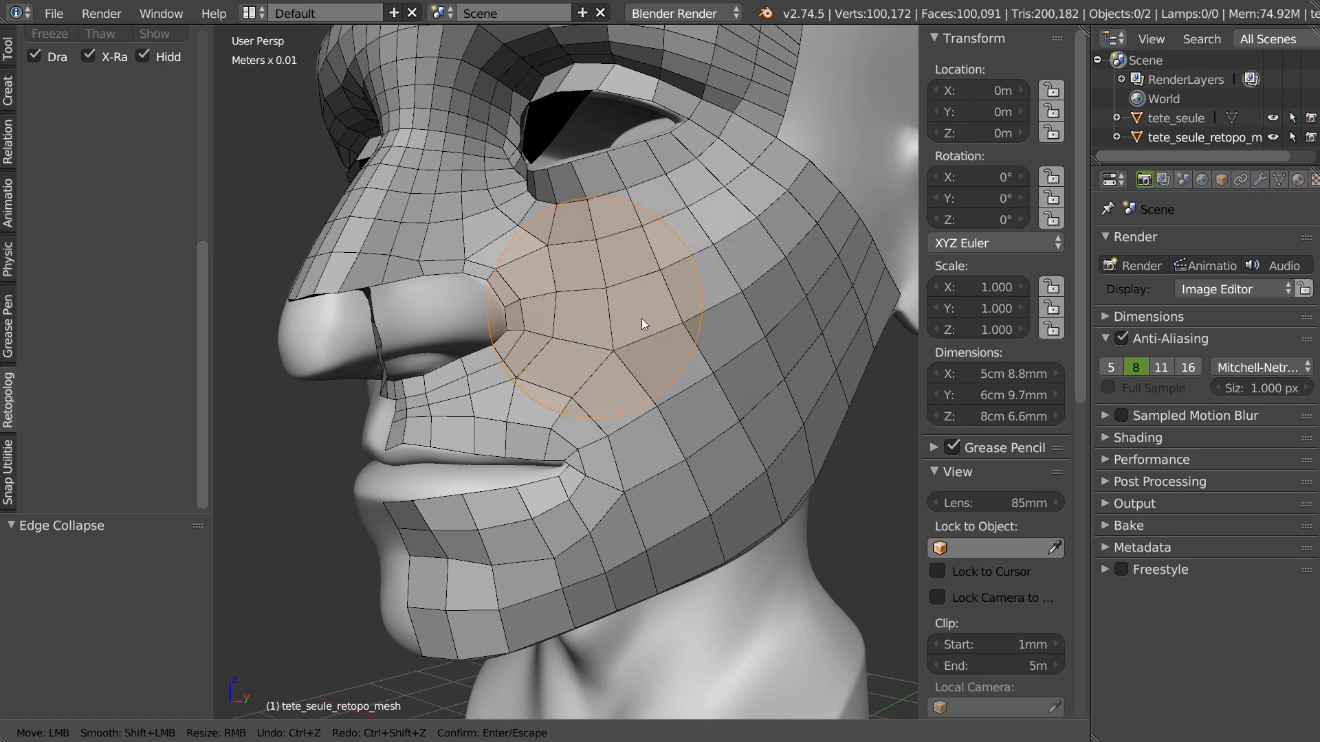
middle_drag(811, 318, 695, 451)
mouse_move(811, 254)
middle_down()
mouse_move(748, 299)
mouse_move(711, 304)
middle_up()
scroll(749, 300, down, 5)
scroll(630, 298, up, 5)
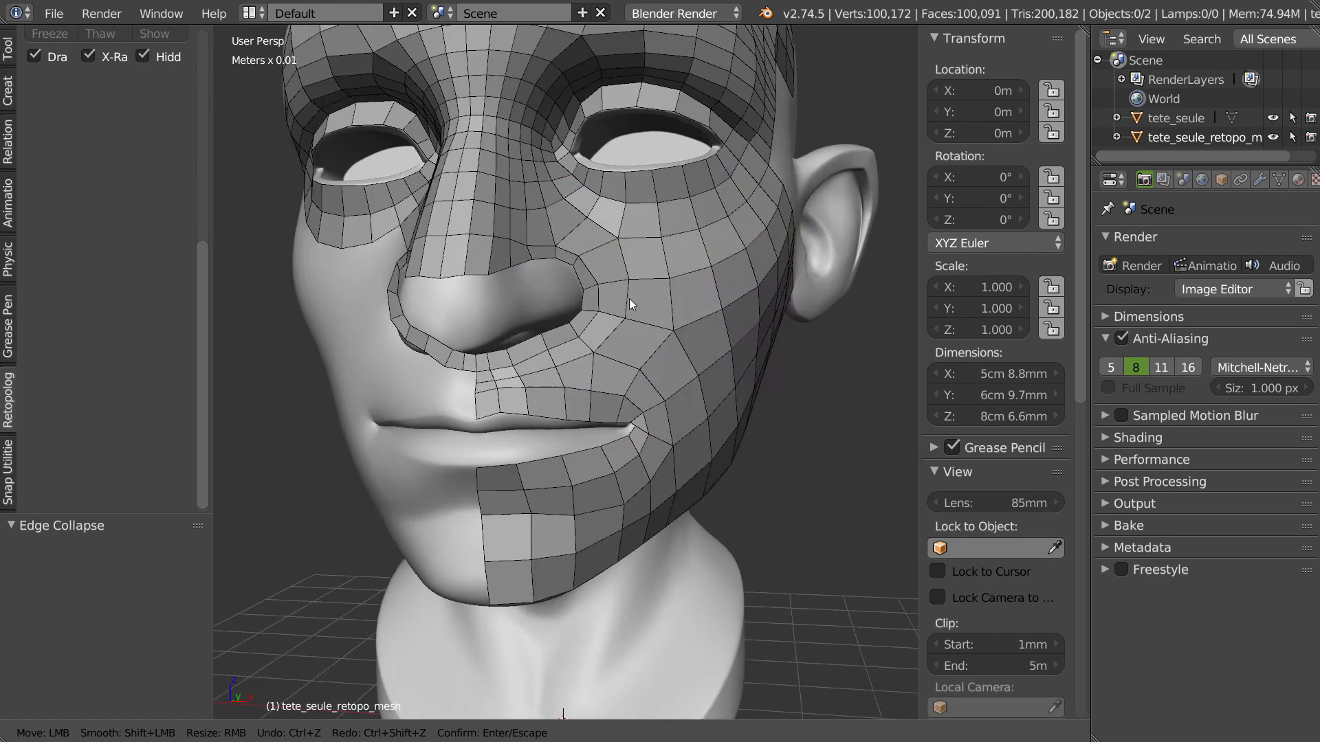
key(Escape)
- Select the centre-line edges over the nose, upper lip and chin and align them to X 0
alt+right_click(473, 206)
alt+shift+right_click(489, 406)
alt+right_click(470, 257)
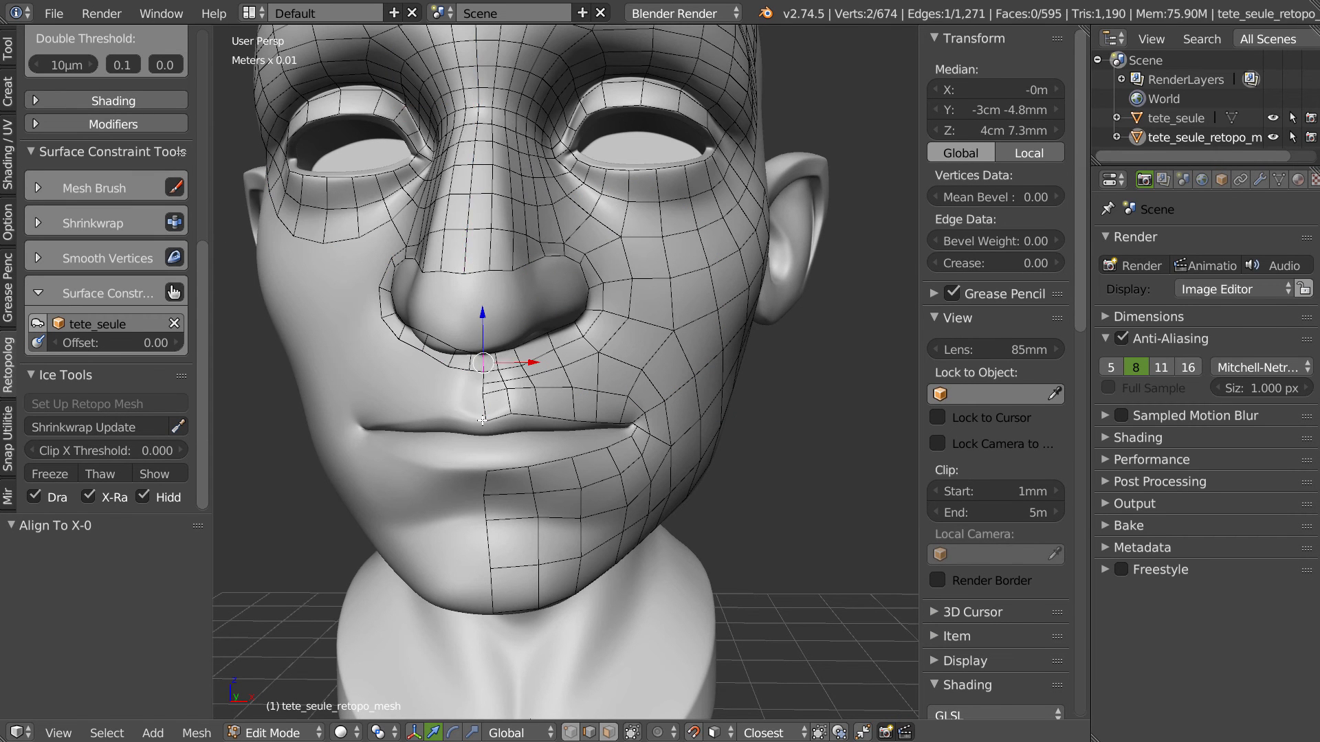
ctrl+right_click(486, 421)
alt+shift+click(485, 508)
key(alt+x)
- Mirror the face mesh across its centre line with AutoMirror
right_click(555, 374)
click(450, 290)
middle_drag(450, 294, 534, 347)
middle_drag(523, 412, 394, 346)
middle_drag(574, 487, 588, 506)
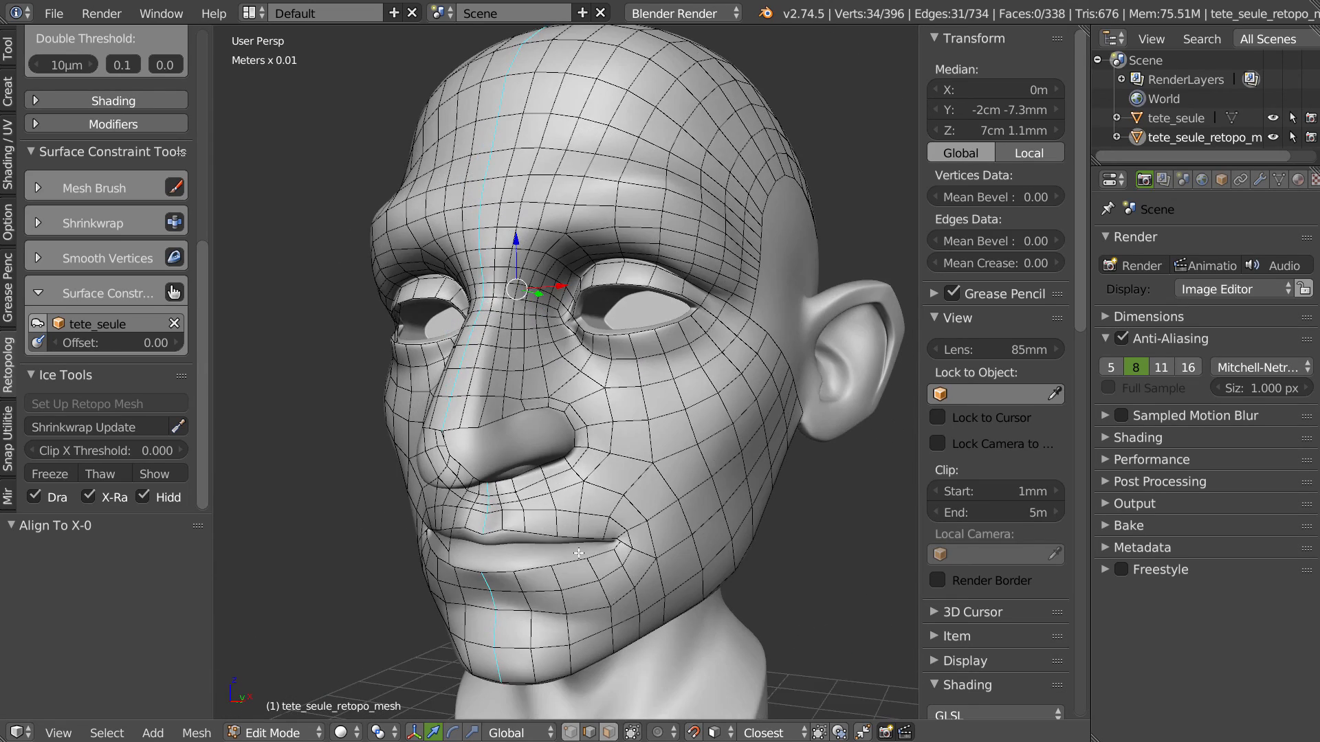
middle_drag(576, 559, 573, 553)
middle_drag(653, 199, 563, 185)
scroll(564, 172, up, 2)
shift+middle_drag(564, 141, 462, 228)
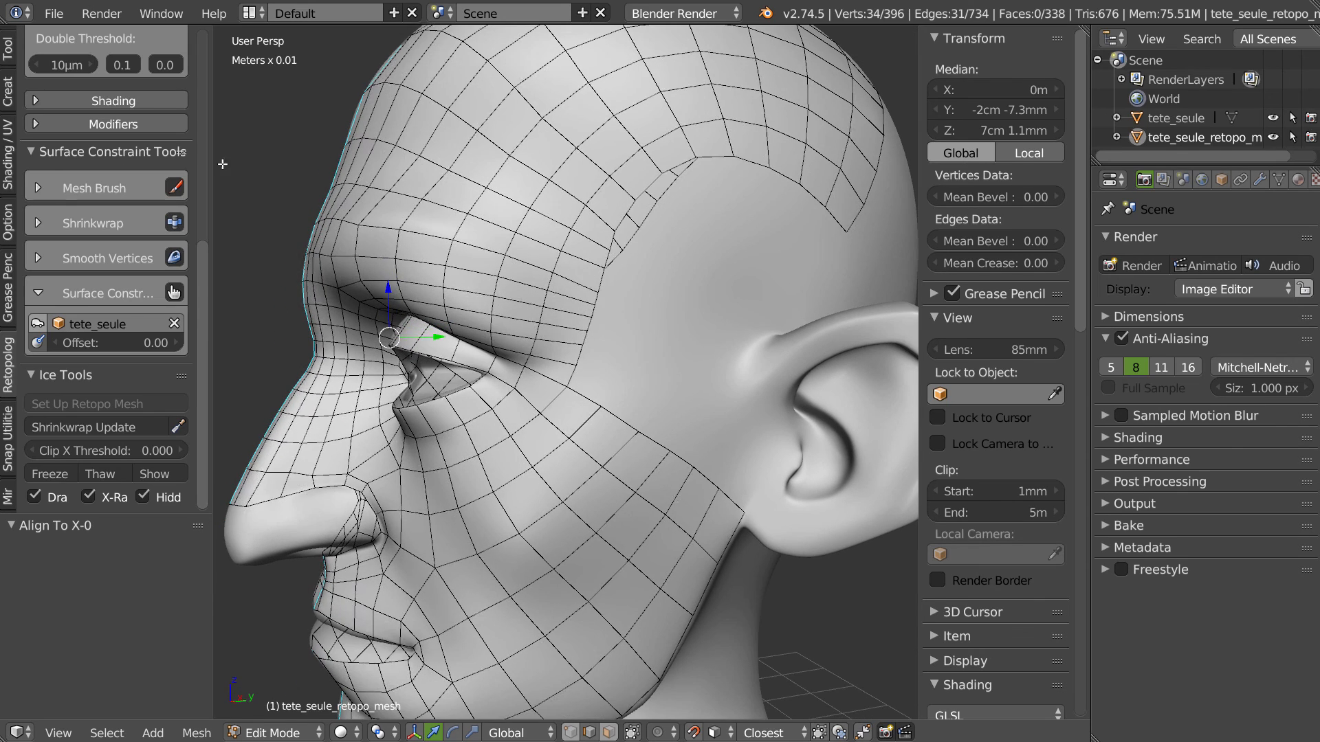
- Enable face creation for the Snap Utilities Line tool
click(8, 444)
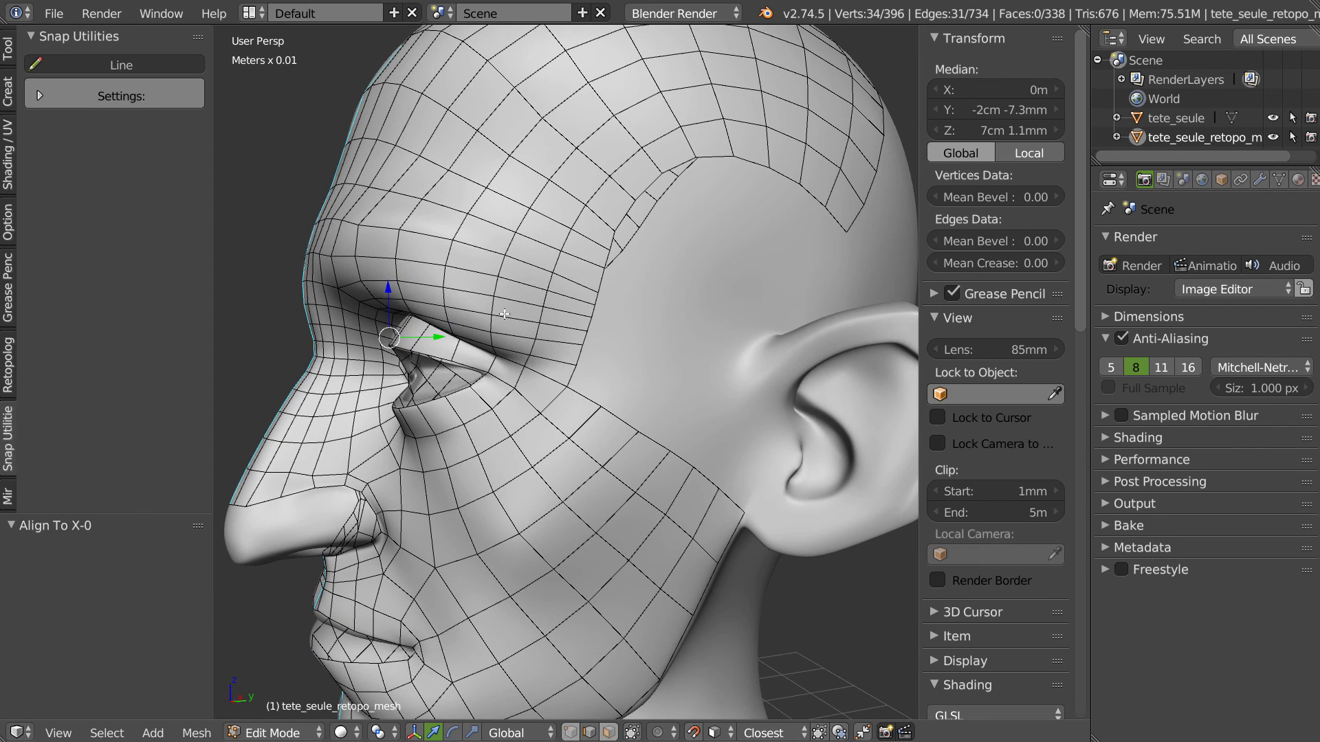
scroll(550, 348, up, 2)
shift+middle_drag(681, 285, 530, 231)
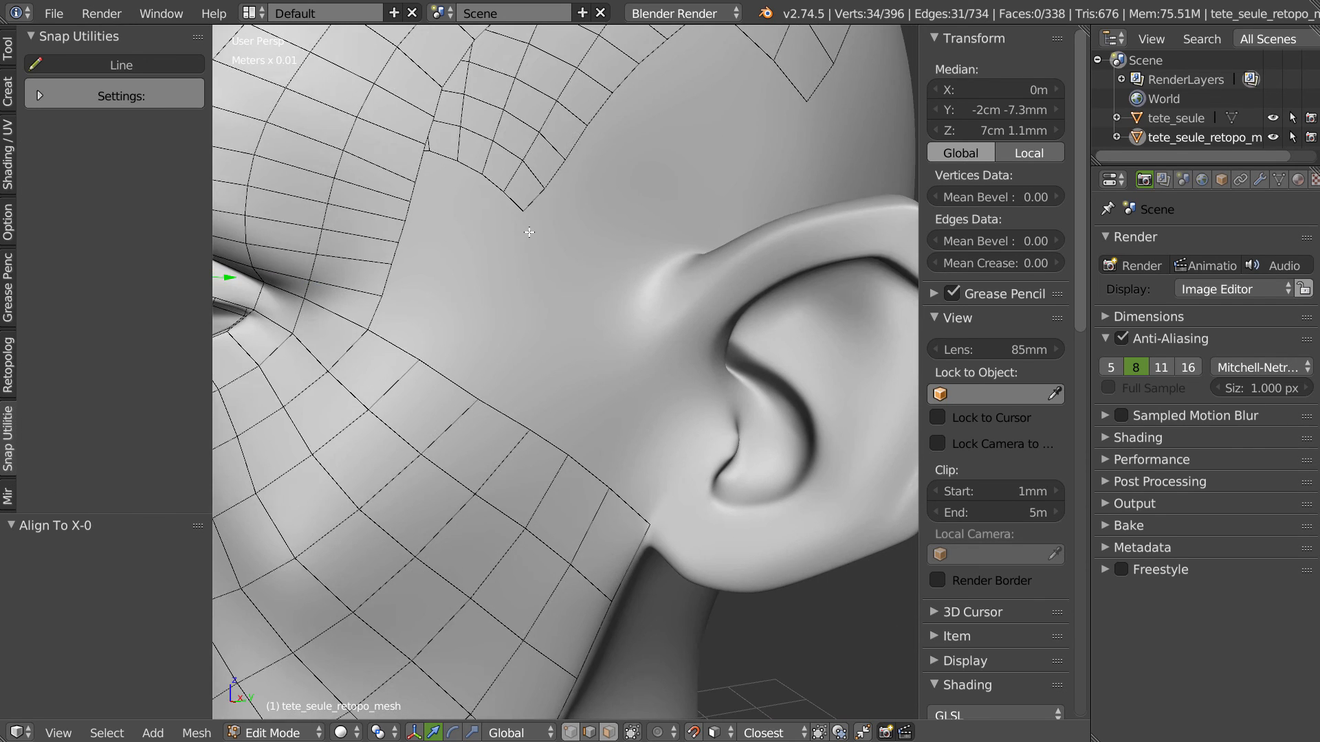
click(129, 66)
key(Escape)
click(103, 96)
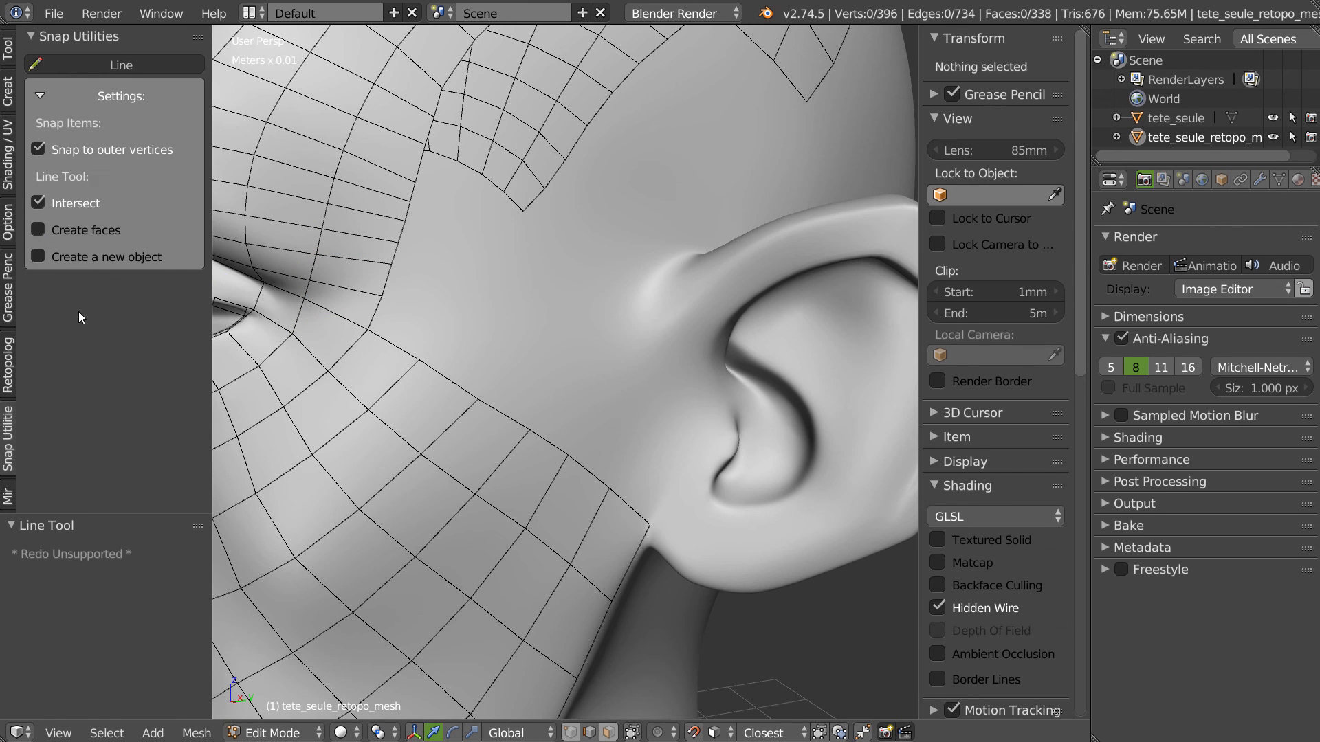
click(41, 233)
- Draw a row of faces with the Line tool along the upper cheek border, from beside the eye to the ear
click(89, 64)
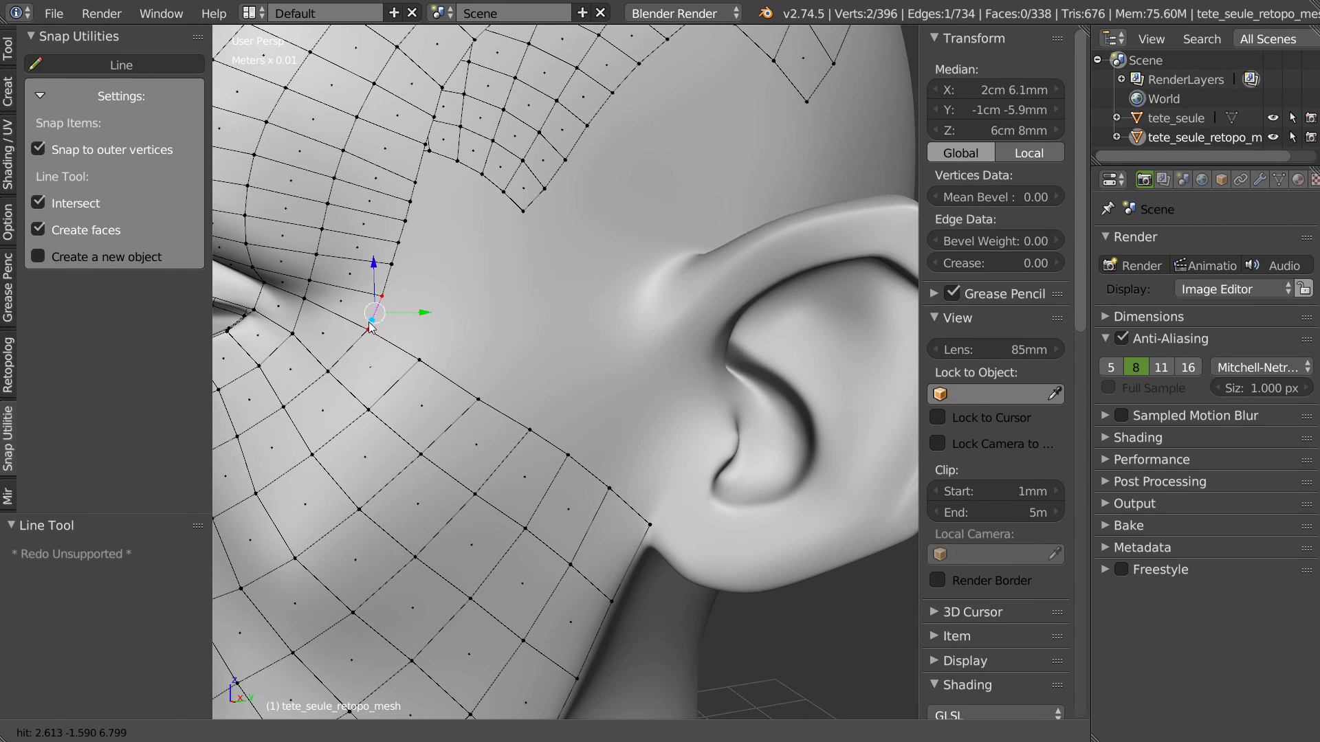
click(419, 359)
click(523, 355)
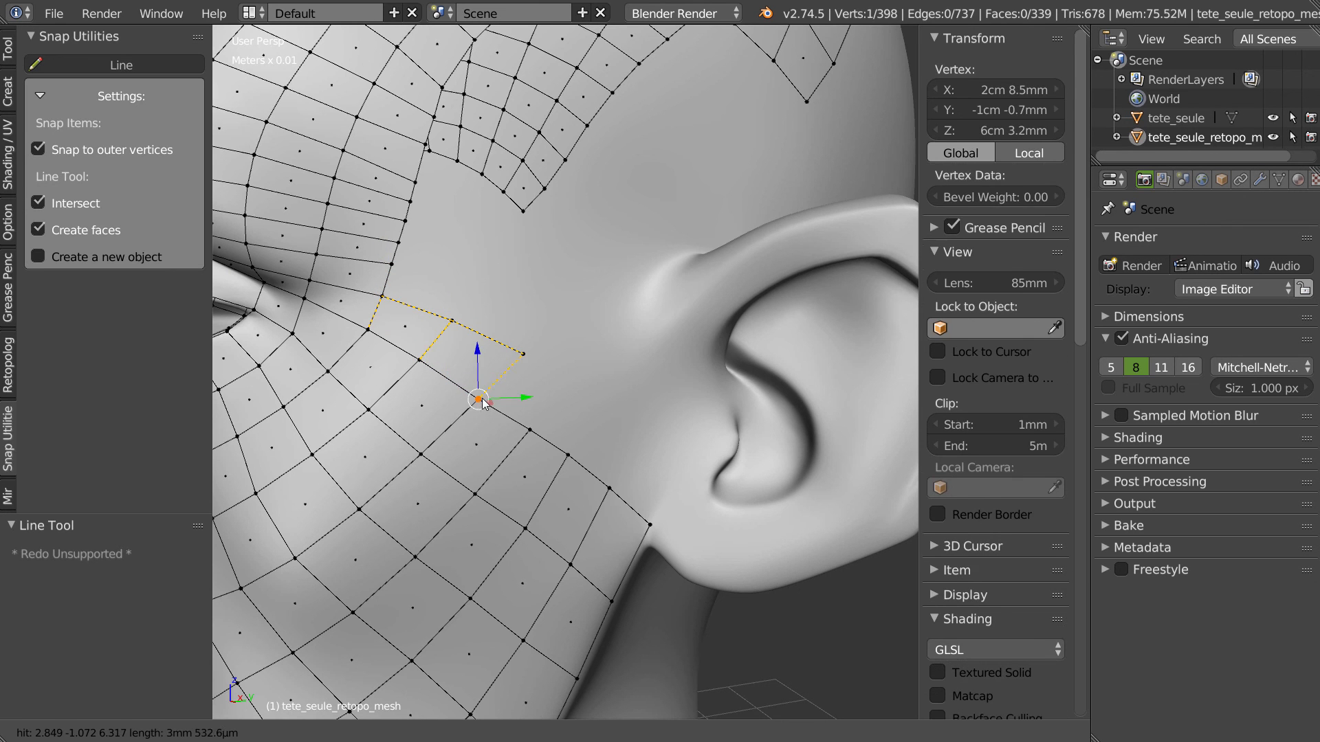
click(564, 381)
click(609, 394)
click(643, 430)
click(609, 486)
click(643, 431)
click(677, 456)
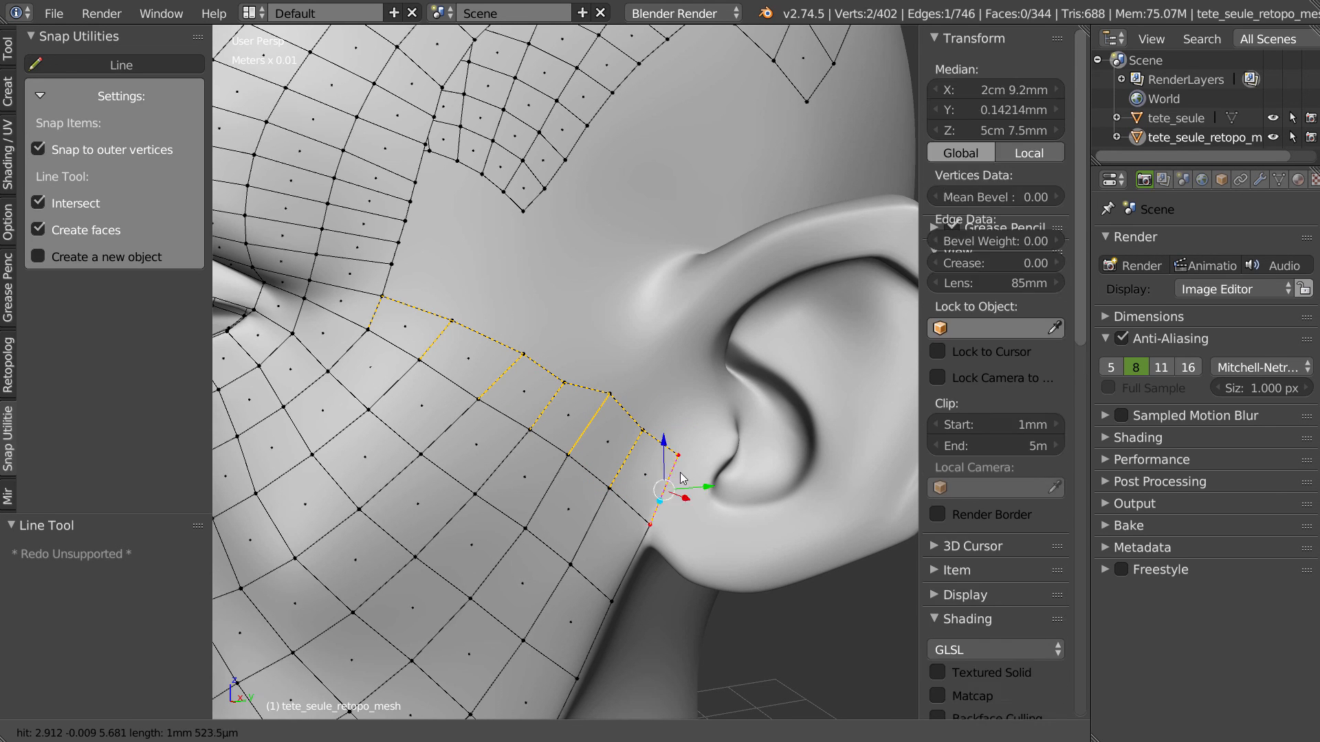
right_click(712, 455)
- Draw two small quads outward from the temple border beside the outer eye corner
right_click(423, 273)
click(436, 273)
right_click(440, 267)
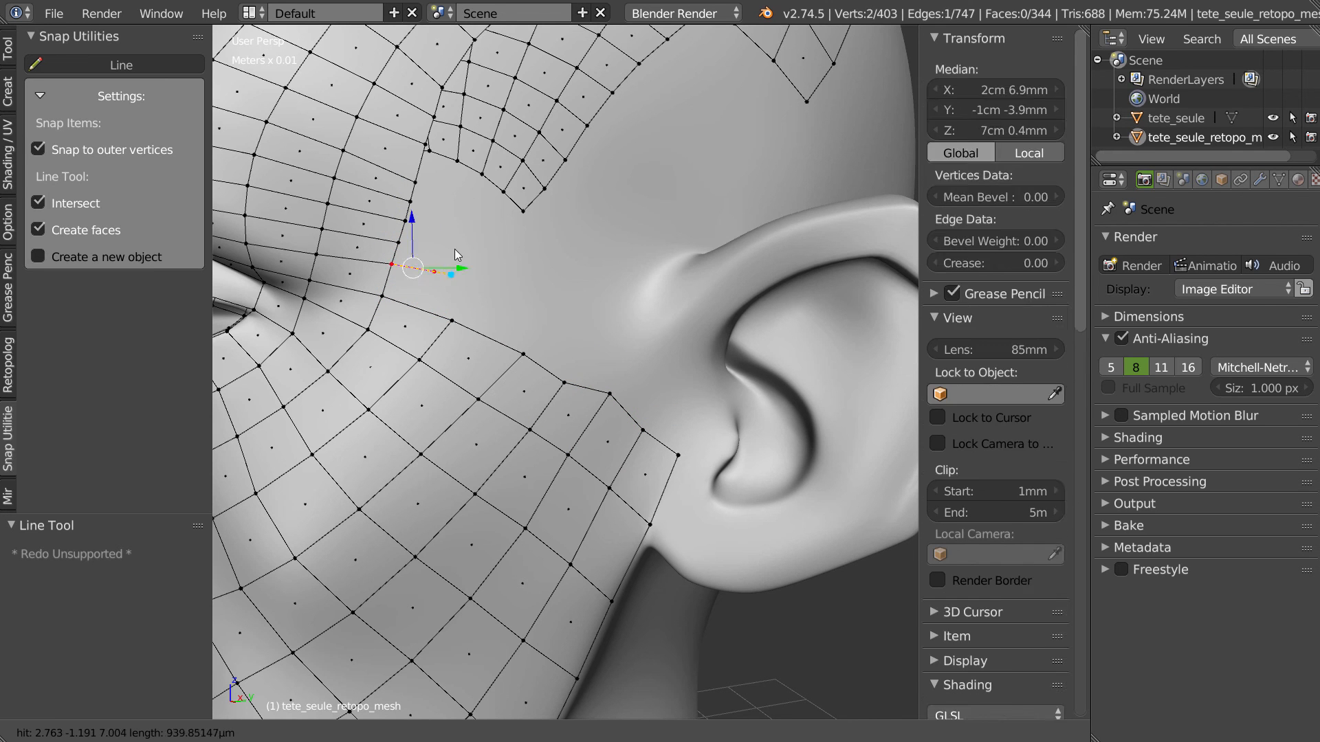
click(450, 250)
click(400, 244)
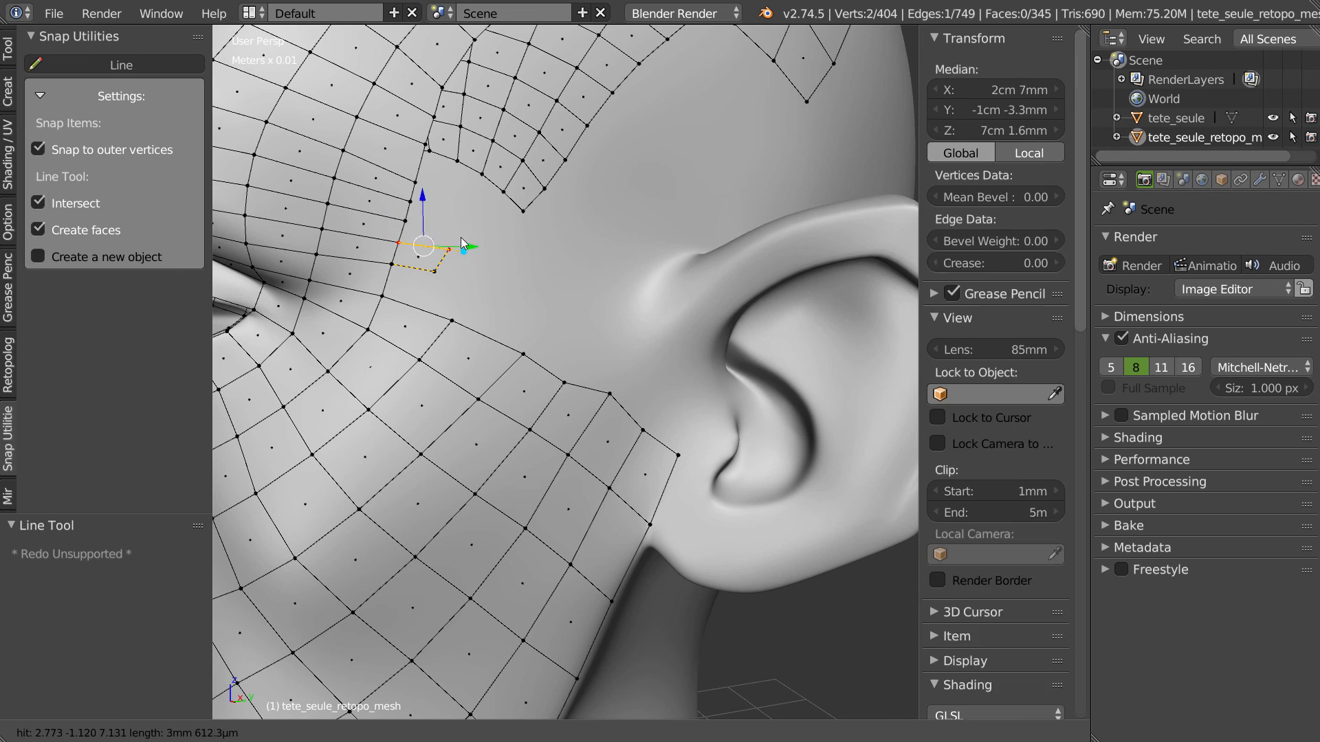
click(451, 251)
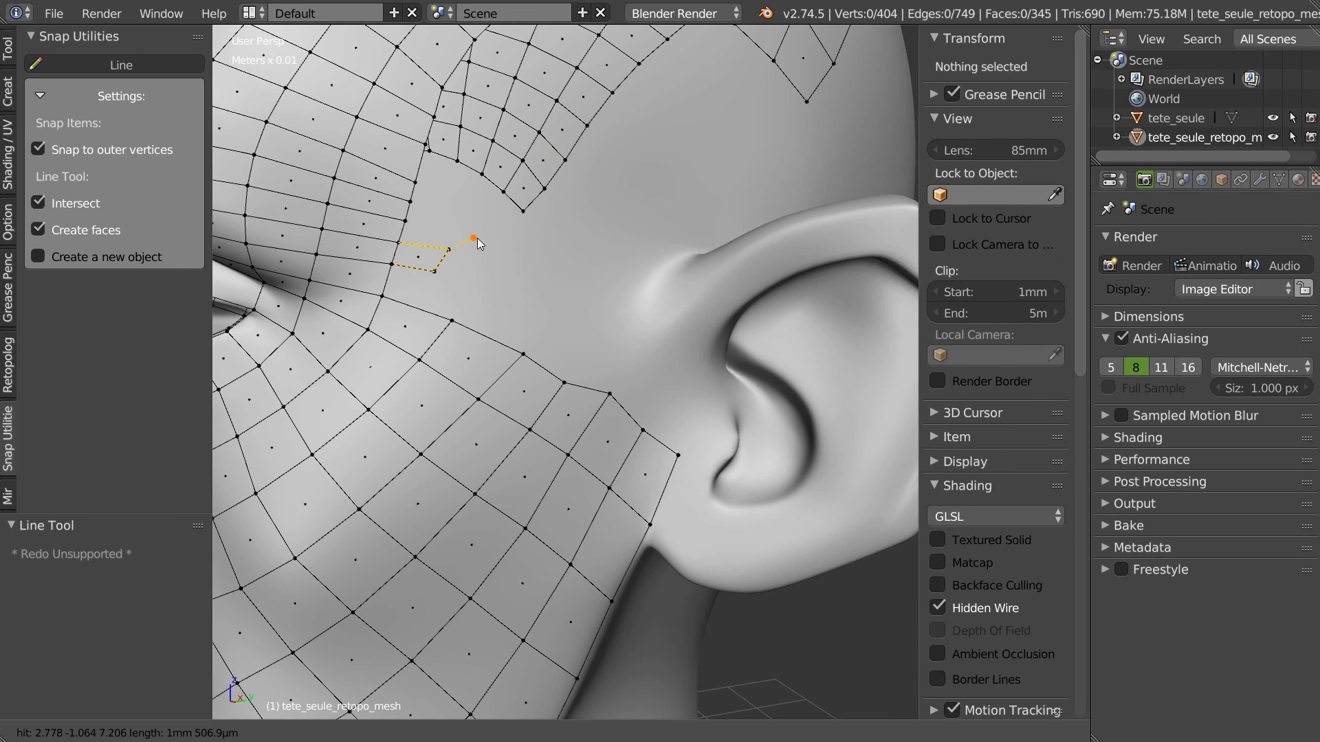
click(473, 238)
click(407, 222)
right_click(459, 303)
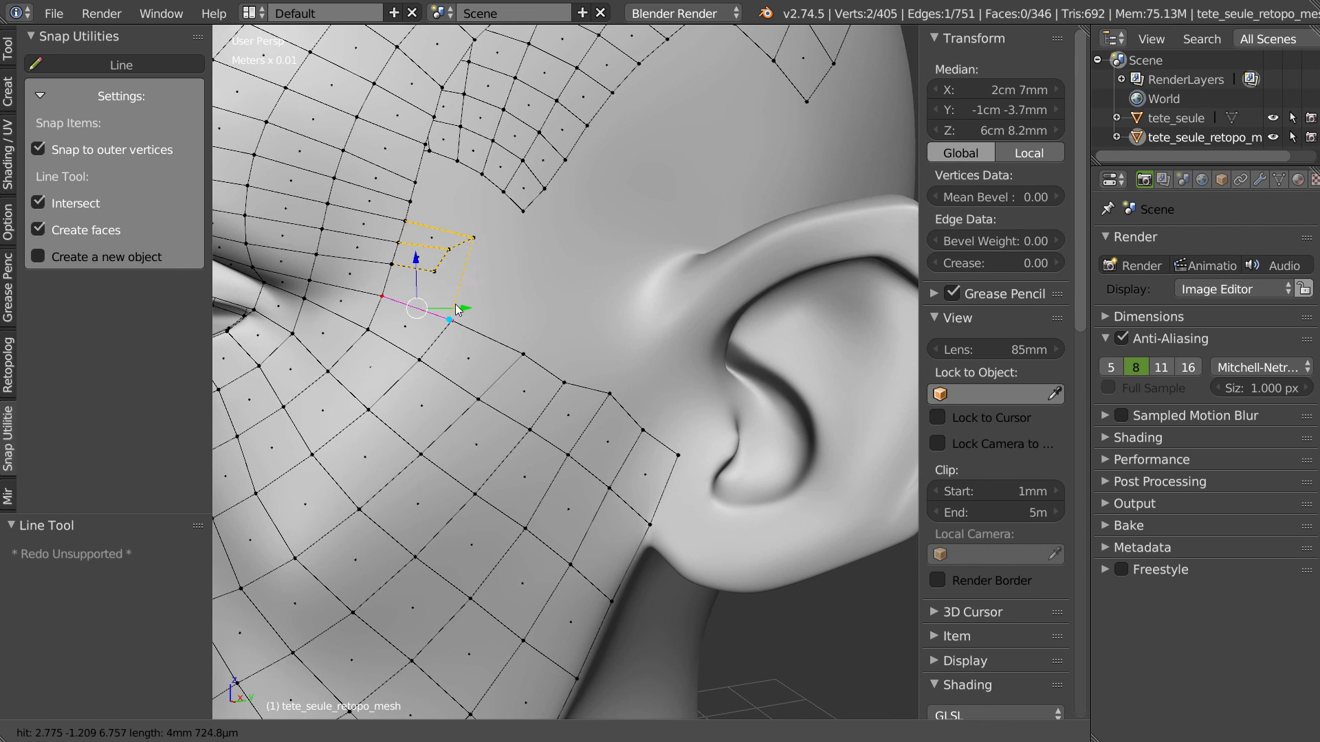
- Fill the gap between the small temple quads and the first face of the upper cheek row
click(452, 320)
click(434, 272)
click(392, 266)
click(382, 298)
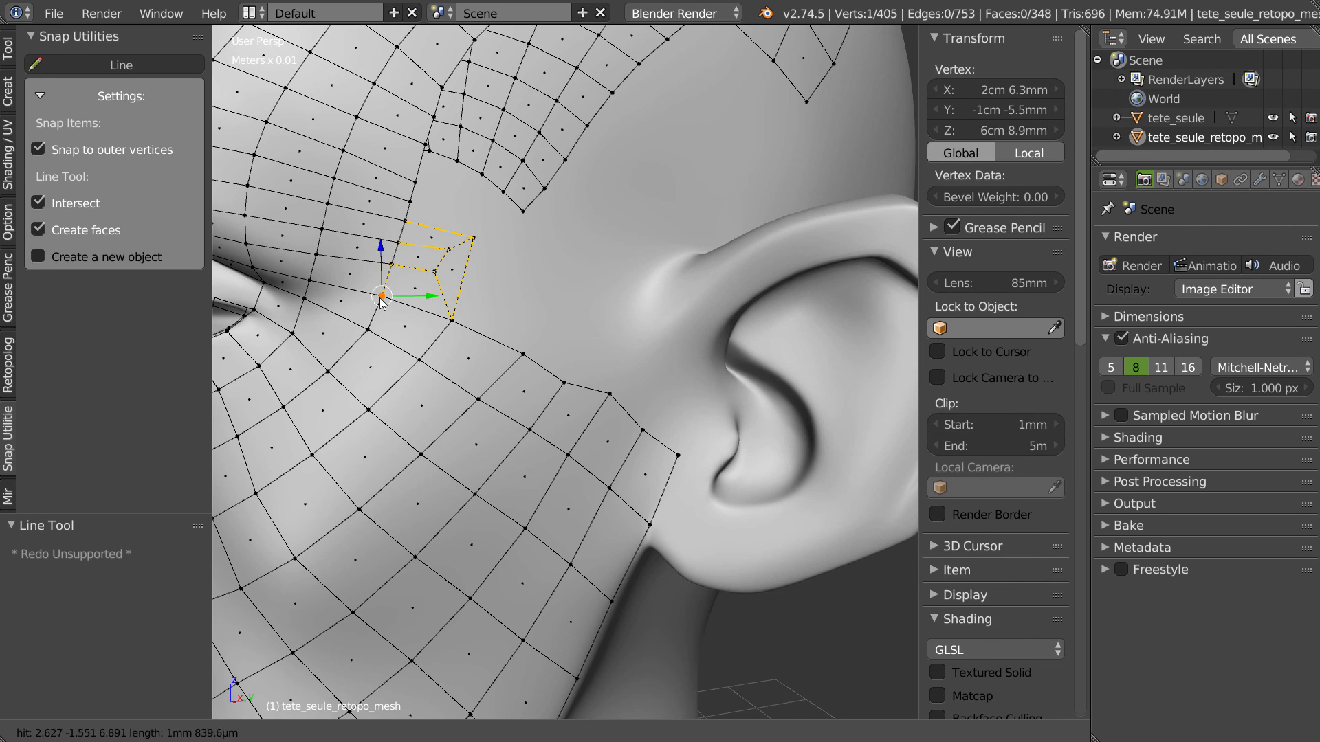
right_click(516, 291)
- Reposition the short inner edge between the new temple faces to even out their shape
middle_drag(440, 293, 448, 301)
right_click(470, 282)
right_drag(442, 295, 406, 279)
click(406, 279)
middle_drag(593, 379, 554, 324)
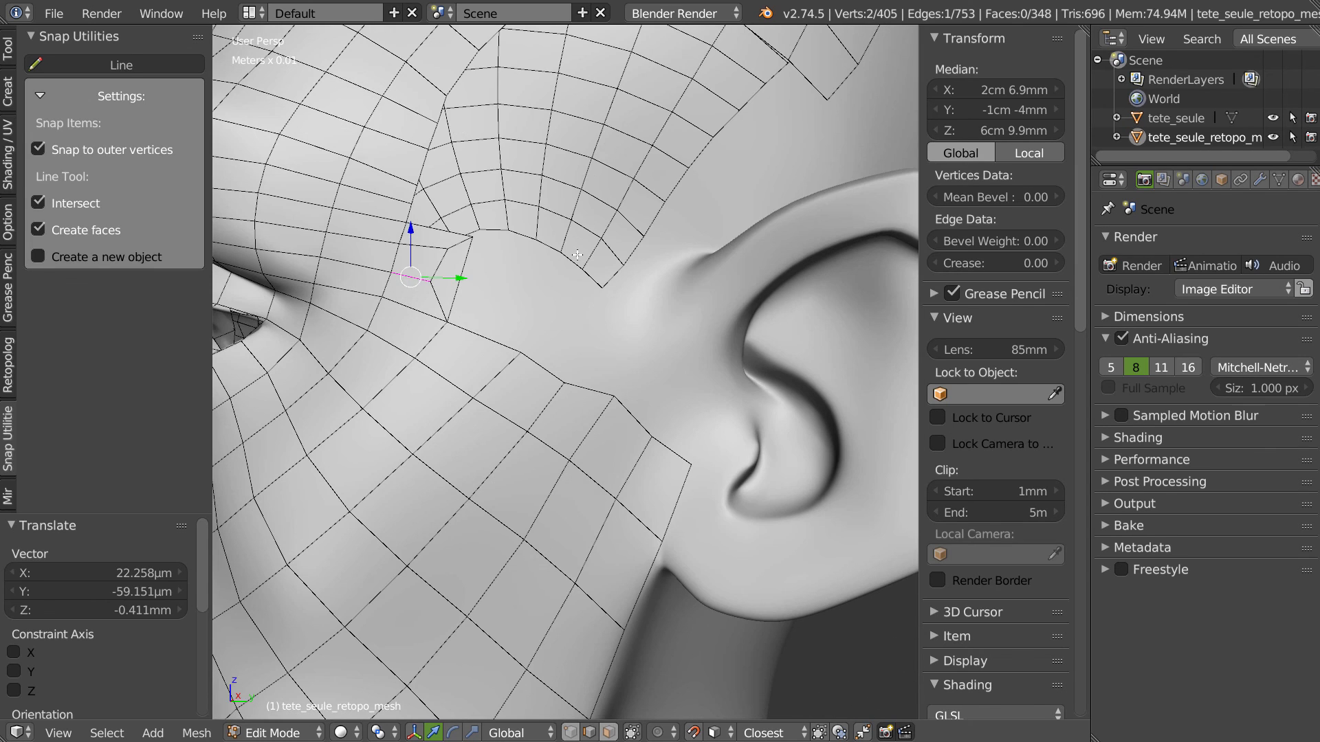
middle_drag(570, 226, 575, 257)
key(w)
click(364, 170)
middle_drag(371, 180, 478, 265)
- Switch to vertex selection and move the upper border vertices of the cheek row to space them evenly
key(Tab)
right_drag(503, 357, 485, 348)
right_click(565, 390)
right_drag(565, 390, 524, 371)
middle_drag(525, 371, 500, 378)
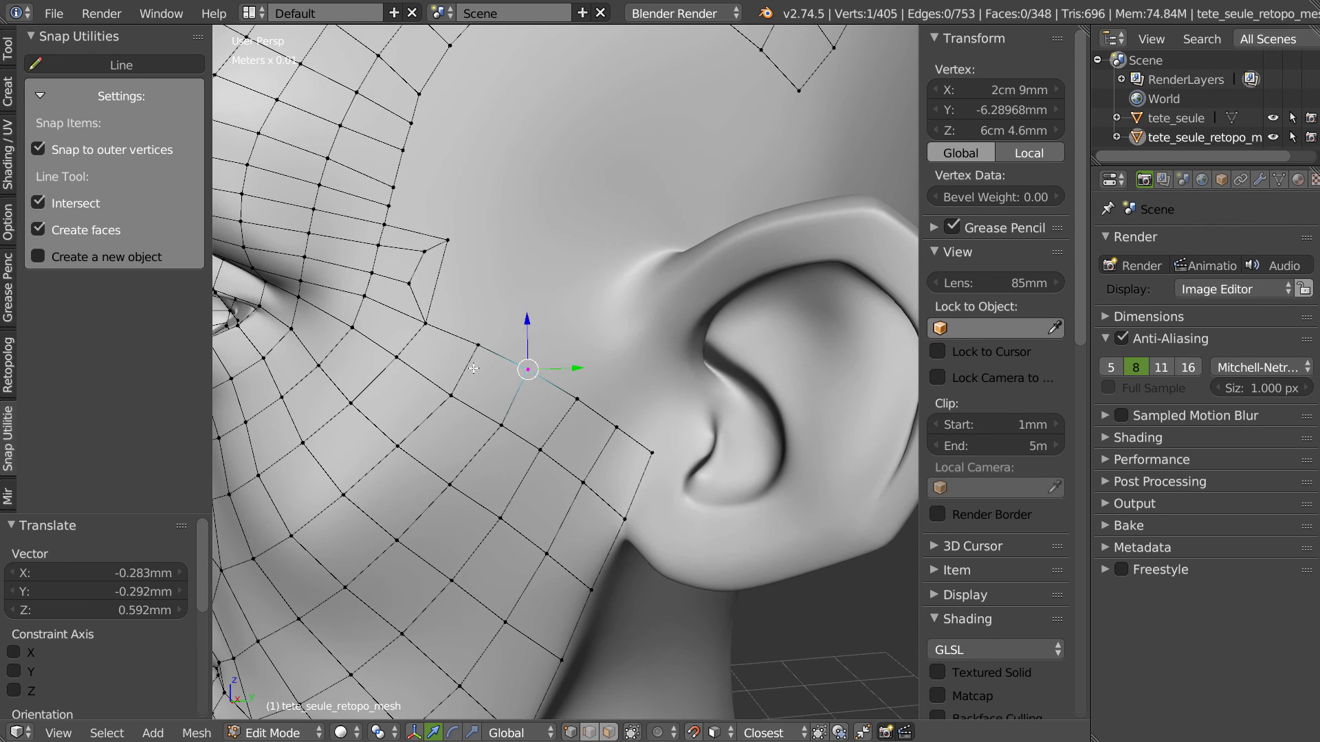
- Select the border vertices from the temple to the ear and build another row of faces above them with Poly Loop
right_click(425, 323)
ctrl+right_click(652, 453)
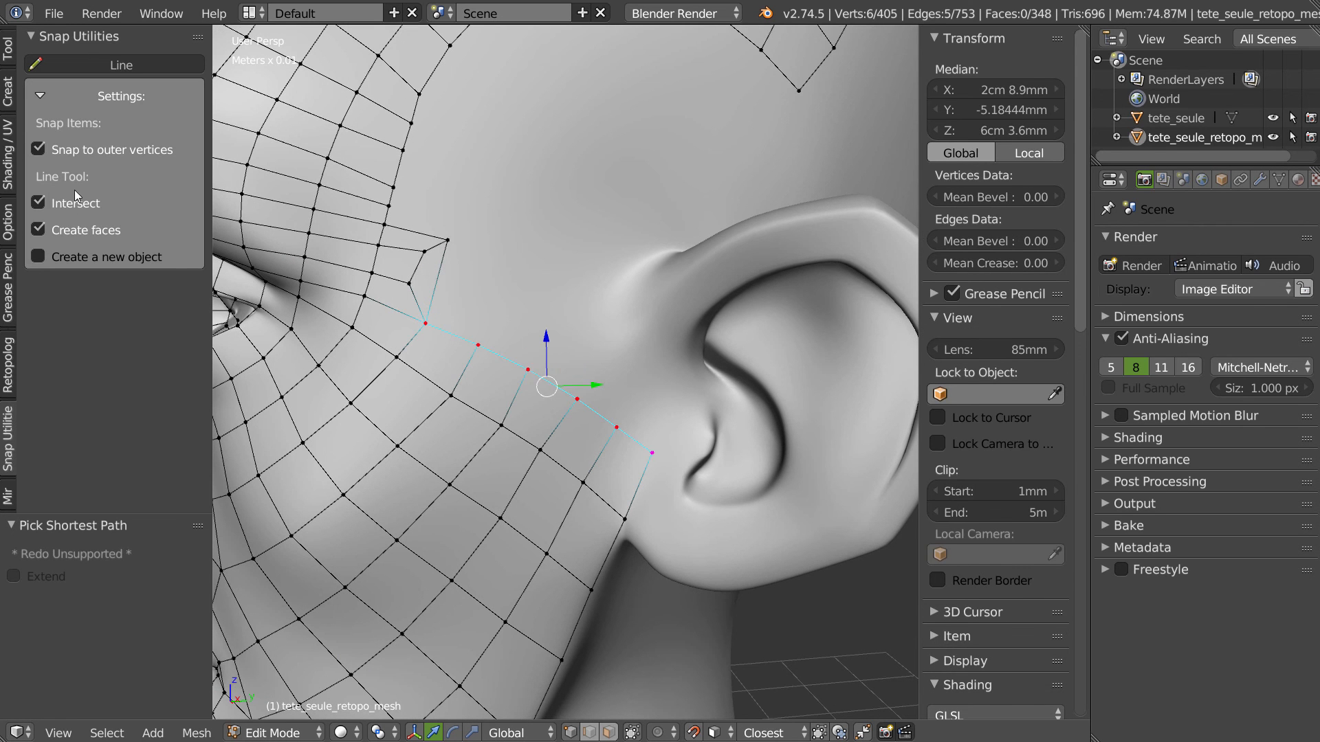
click(13, 504)
click(106, 191)
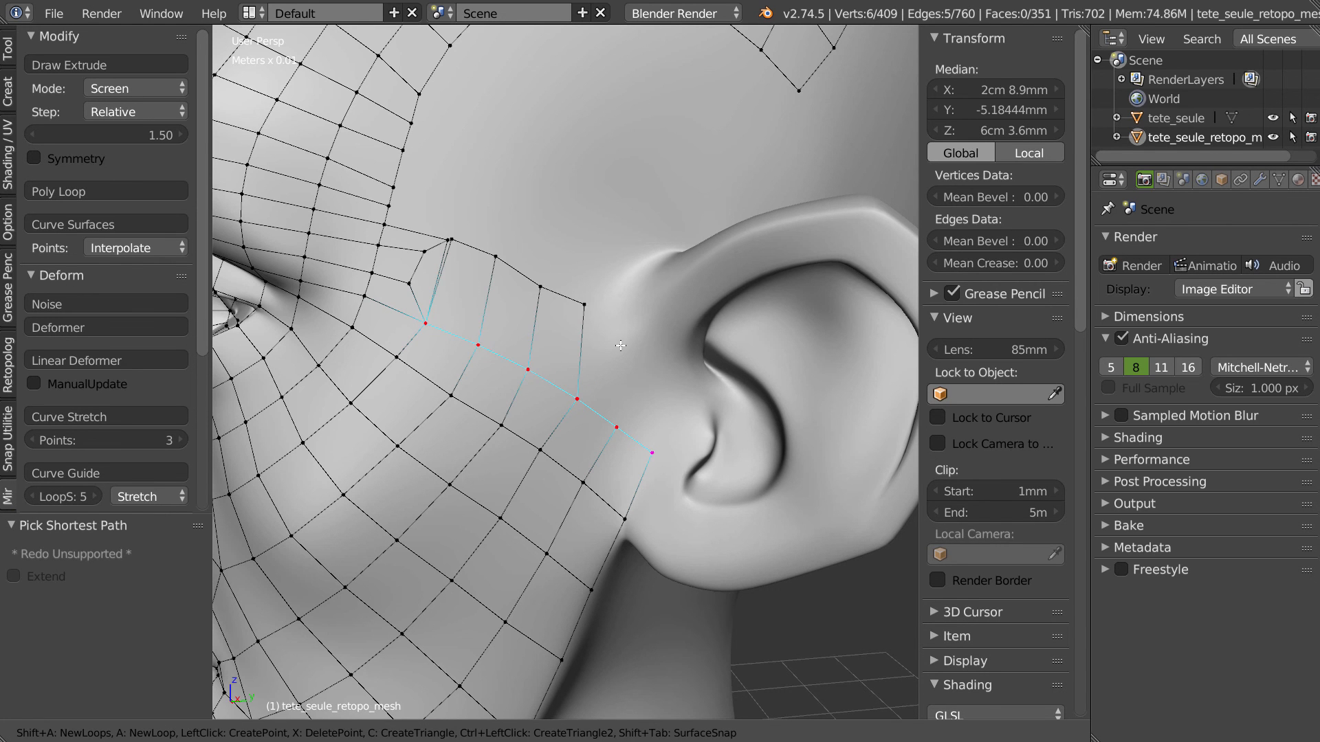
middle_drag(547, 264, 566, 267)
key(Escape)
- Join the new row's first vertex to the temple corner and adjust the row's upper vertices
right_drag(472, 249, 467, 247)
drag(466, 247, 463, 248)
shift+click(448, 244)
right_click(451, 250)
click(523, 377)
drag(539, 284, 542, 282)
scroll(543, 283, down, 4)
middle_drag(543, 282, 567, 356)
scroll(975, 523, down, 8)
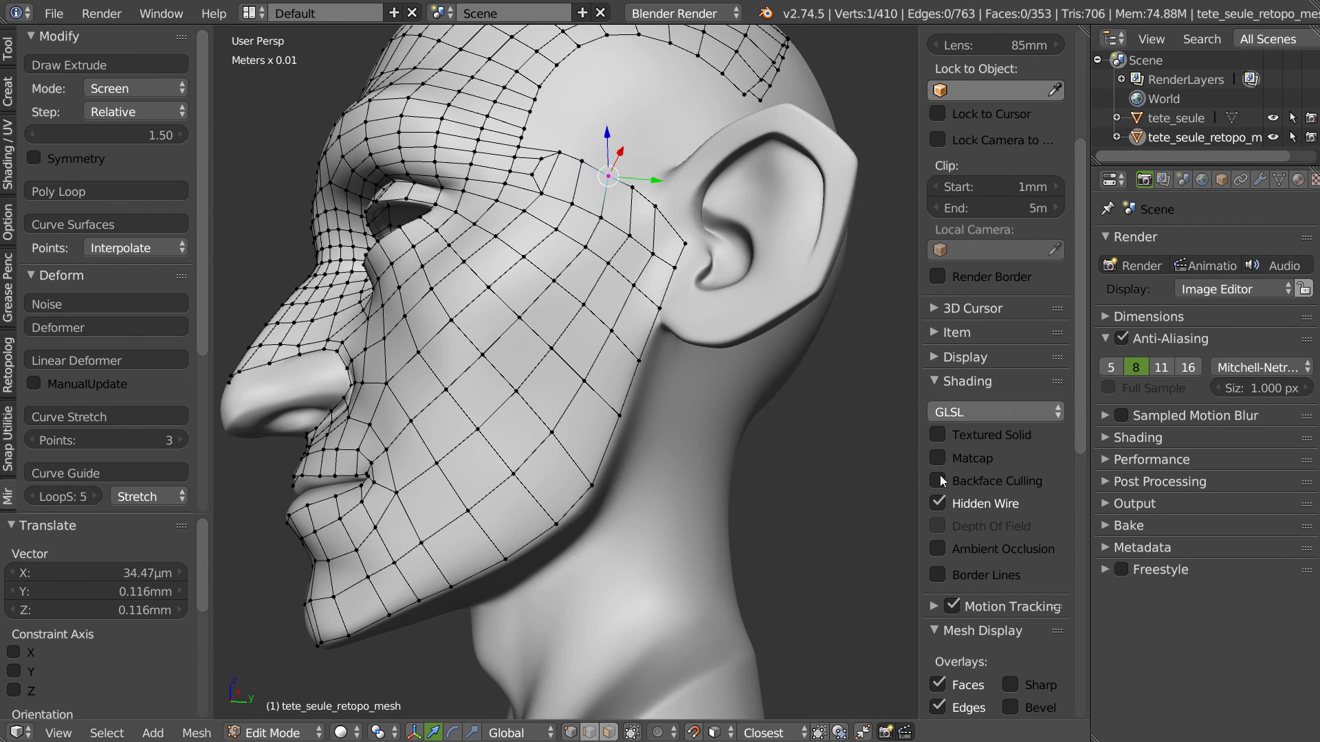
- Turn on the border lines display for open mesh edges with the custom green colour
click(937, 575)
scroll(940, 576, down, 5)
click(959, 479)
middle_drag(467, 323, 492, 298)
- Delete two neighbouring cheek faces and refill the hole from an adjacent edge
key(Tab)
right_click(479, 309)
shift+right_click(521, 290)
key(x)
key(Tab)
right_click(501, 292)
key(f)
key(f)
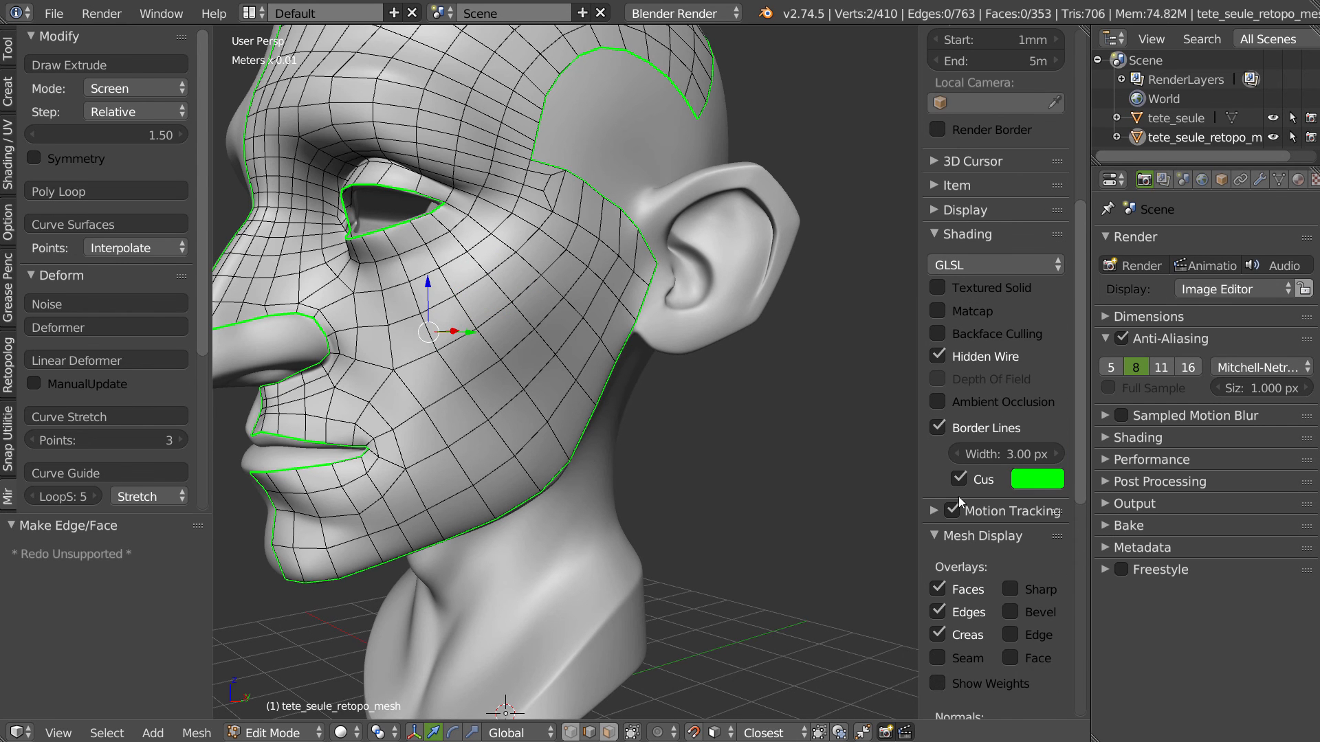
- Select the sculpted head and remove its Matcap material slot
scroll(1046, 180, down, 10)
click(994, 645)
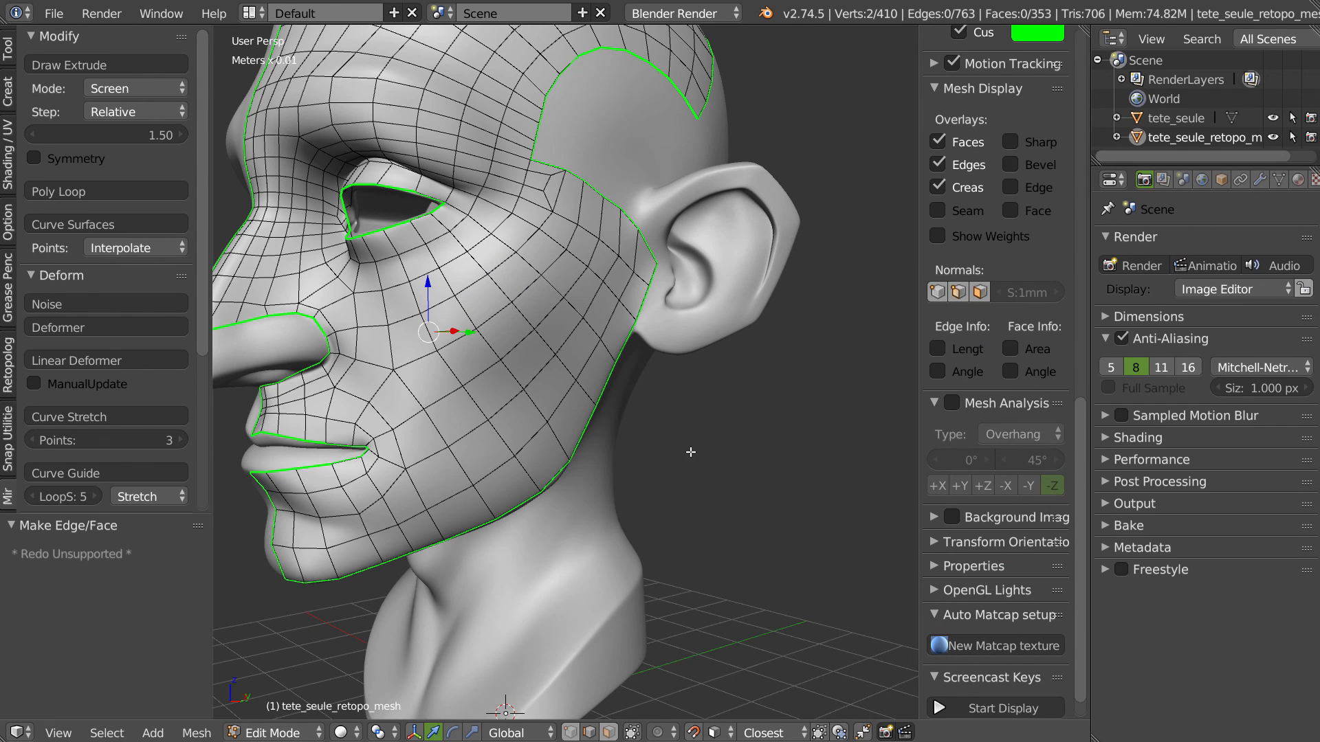
right_click(592, 564)
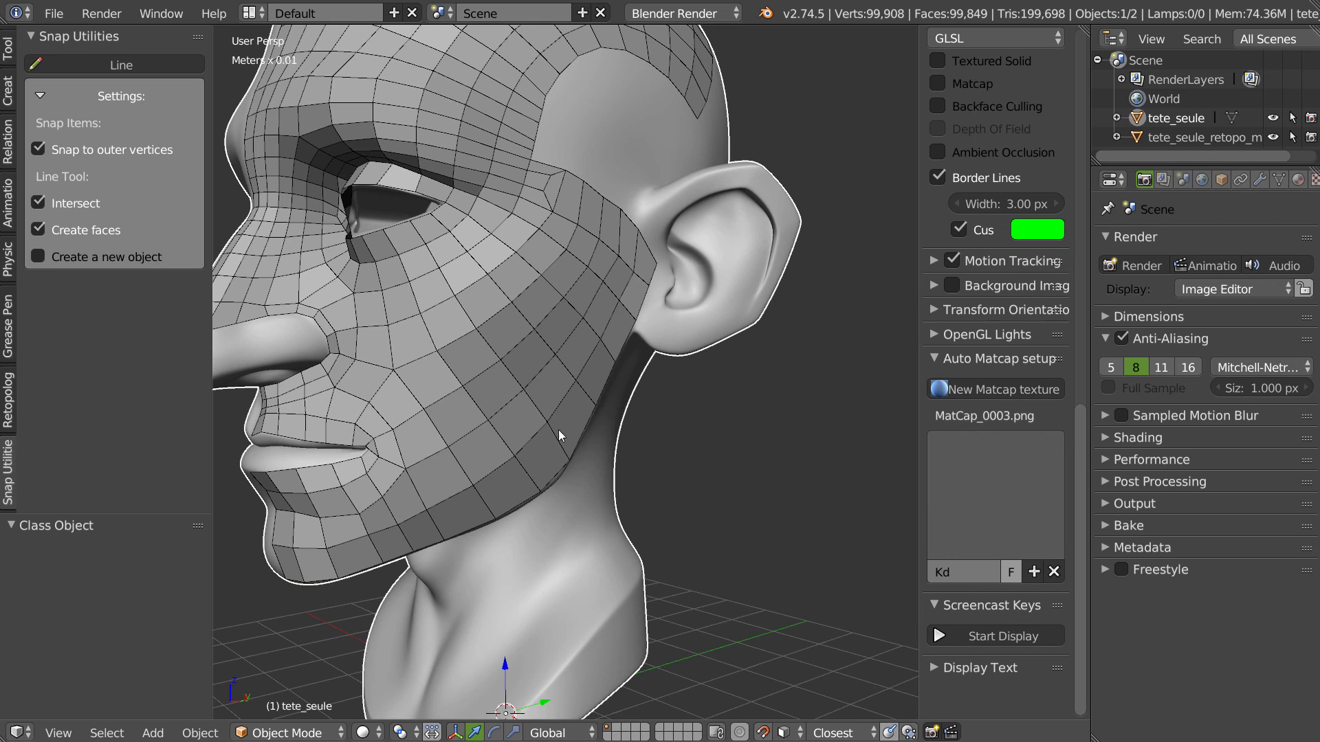
click(1297, 180)
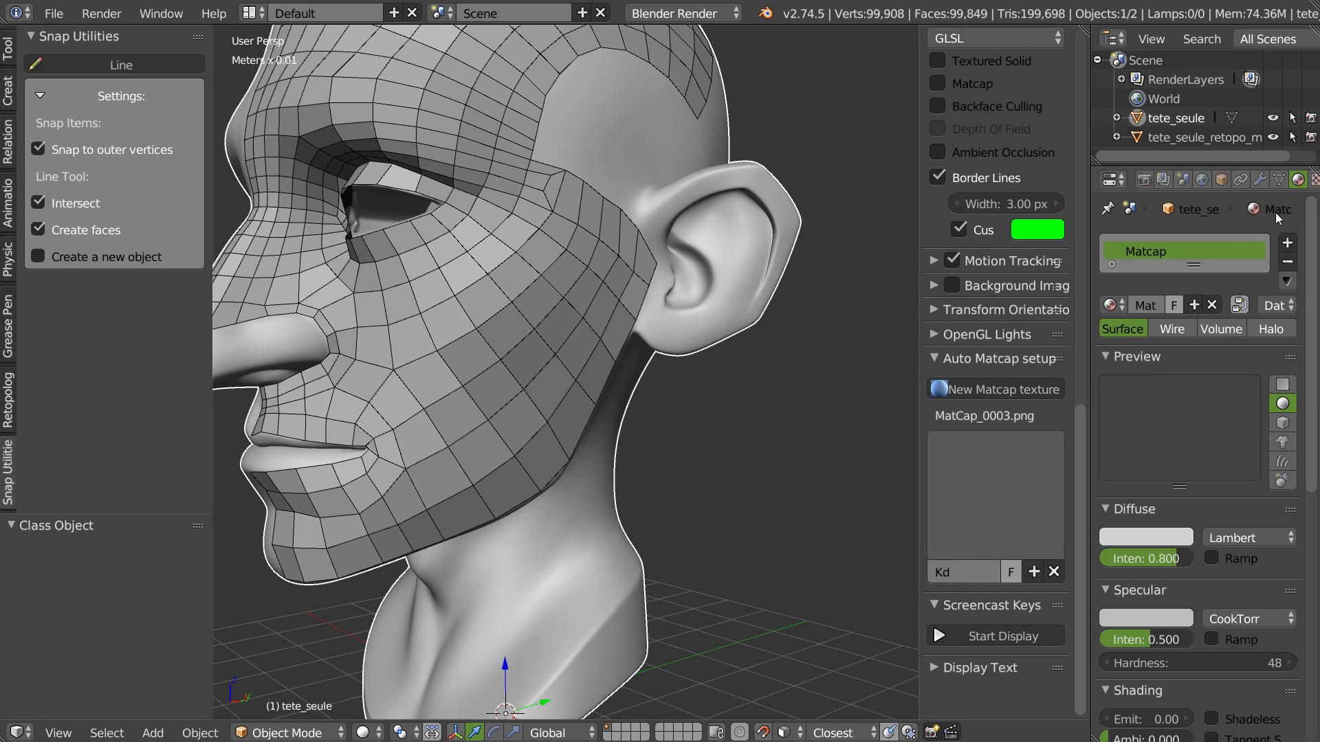
click(1288, 266)
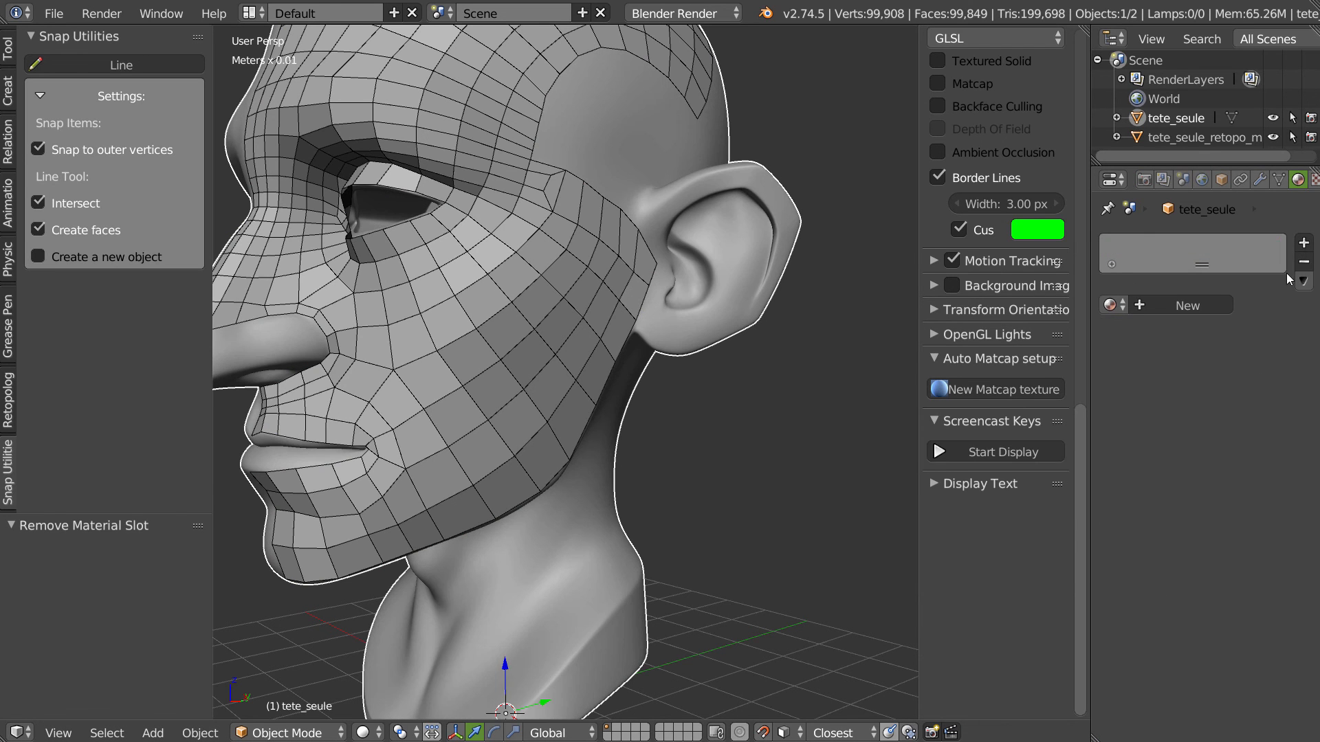
- Create a new matcap on the sculpted head from MatCap_0003.png and check it in textured shading
click(989, 388)
click(894, 165)
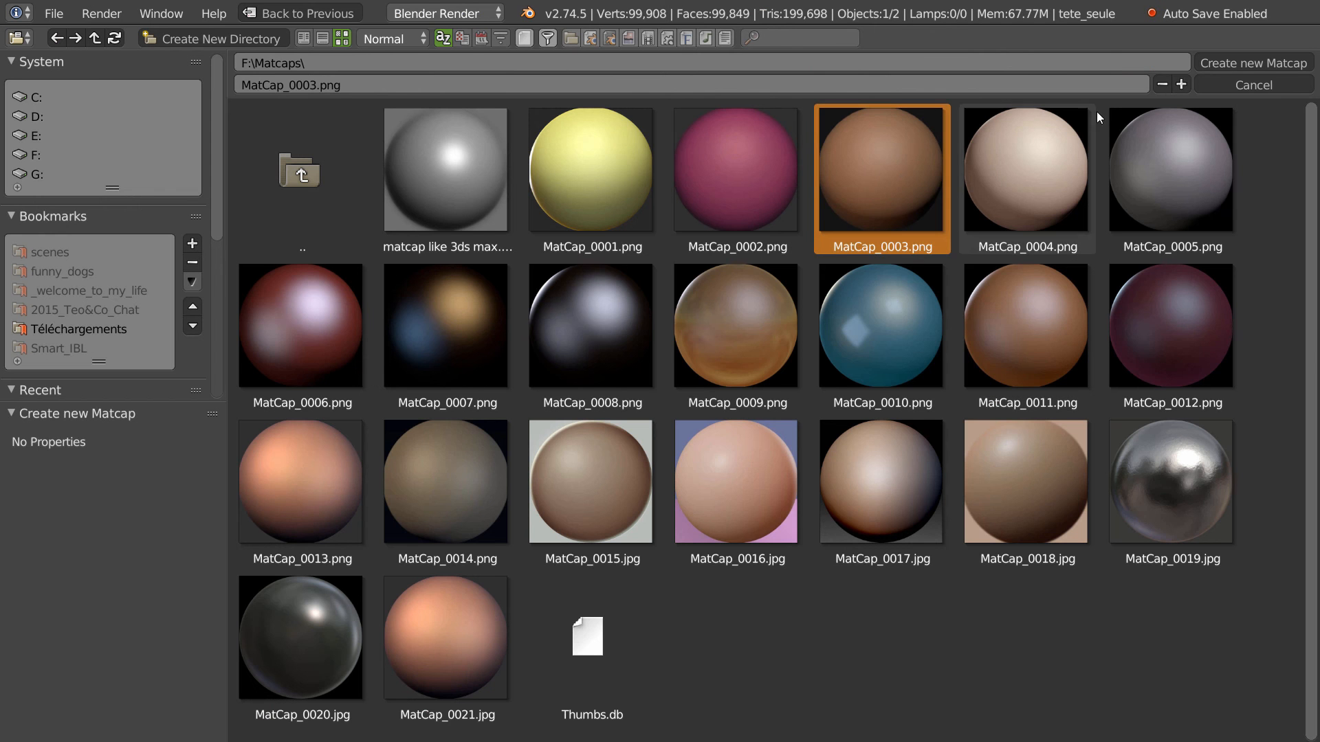
click(1243, 63)
middle_drag(583, 338, 621, 334)
key(z)
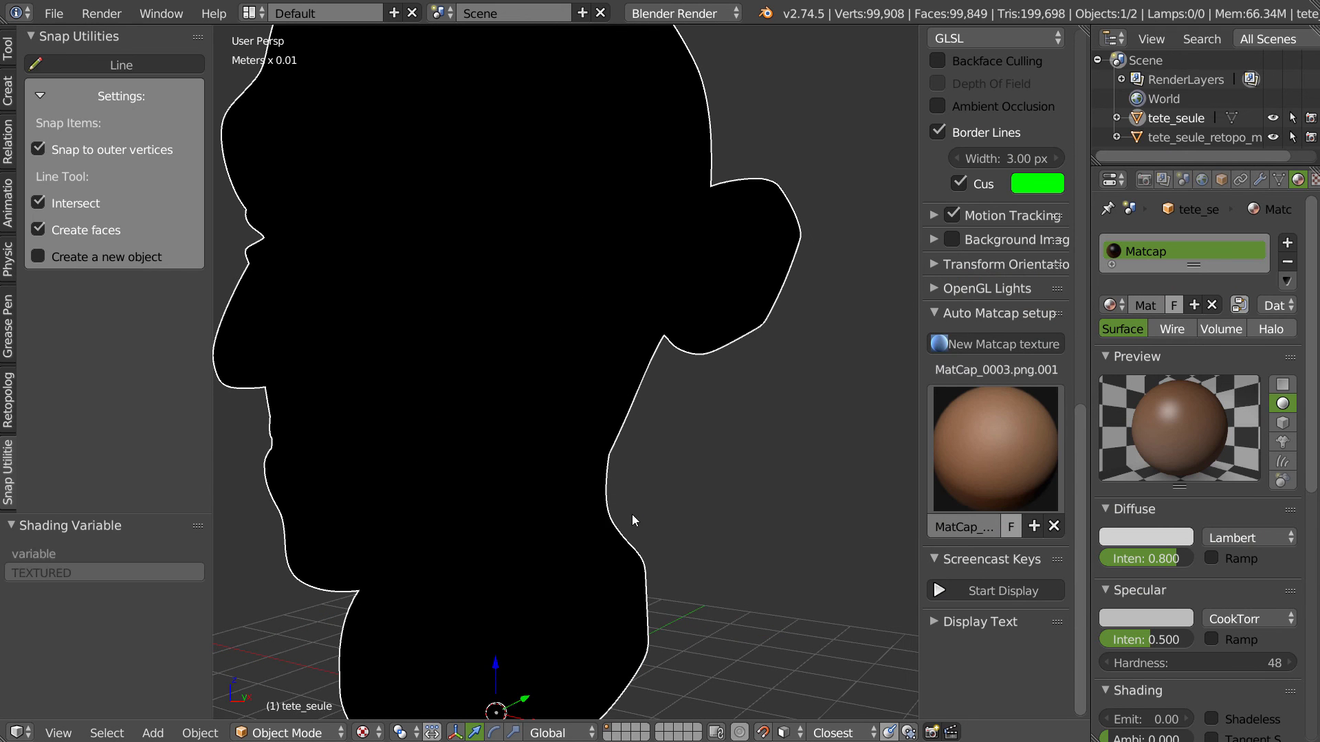
middle_drag(636, 276, 608, 360)
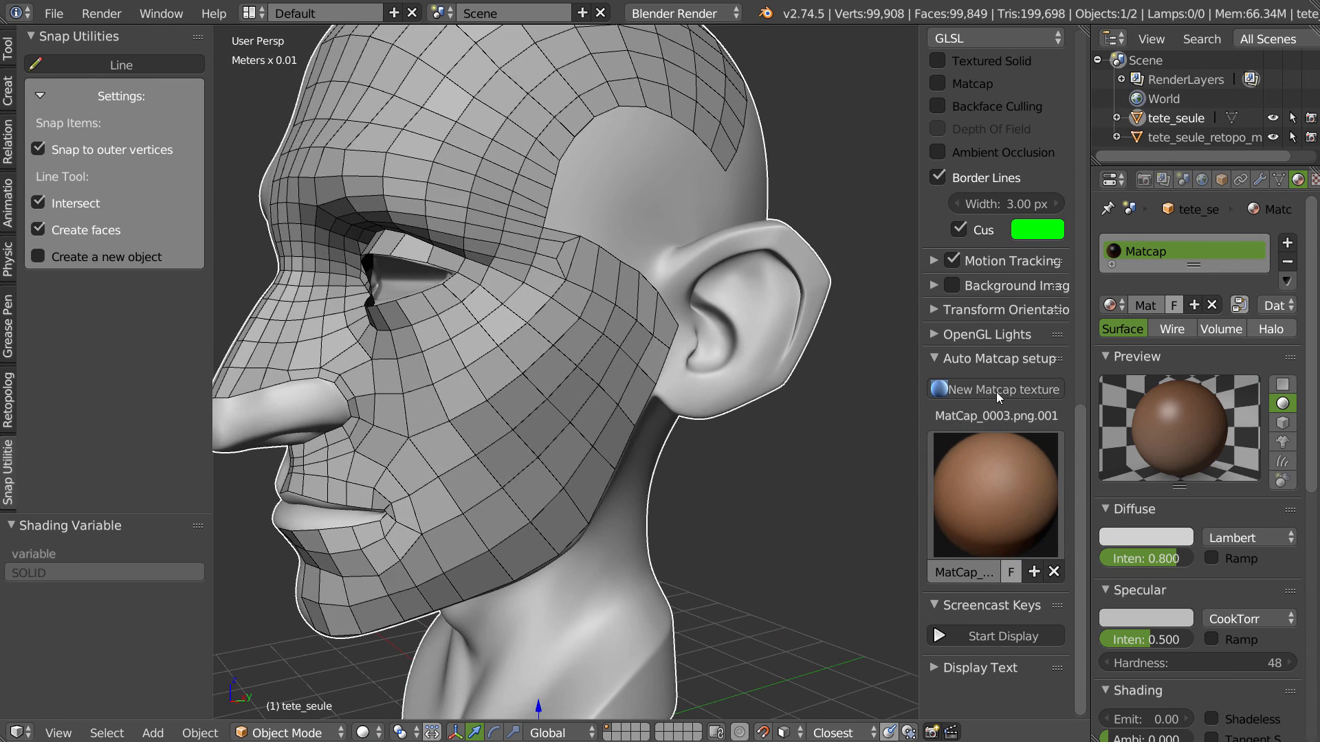
- Unlink the texture from the head's matcap and expand the Display Text settings
click(999, 391)
click(1272, 85)
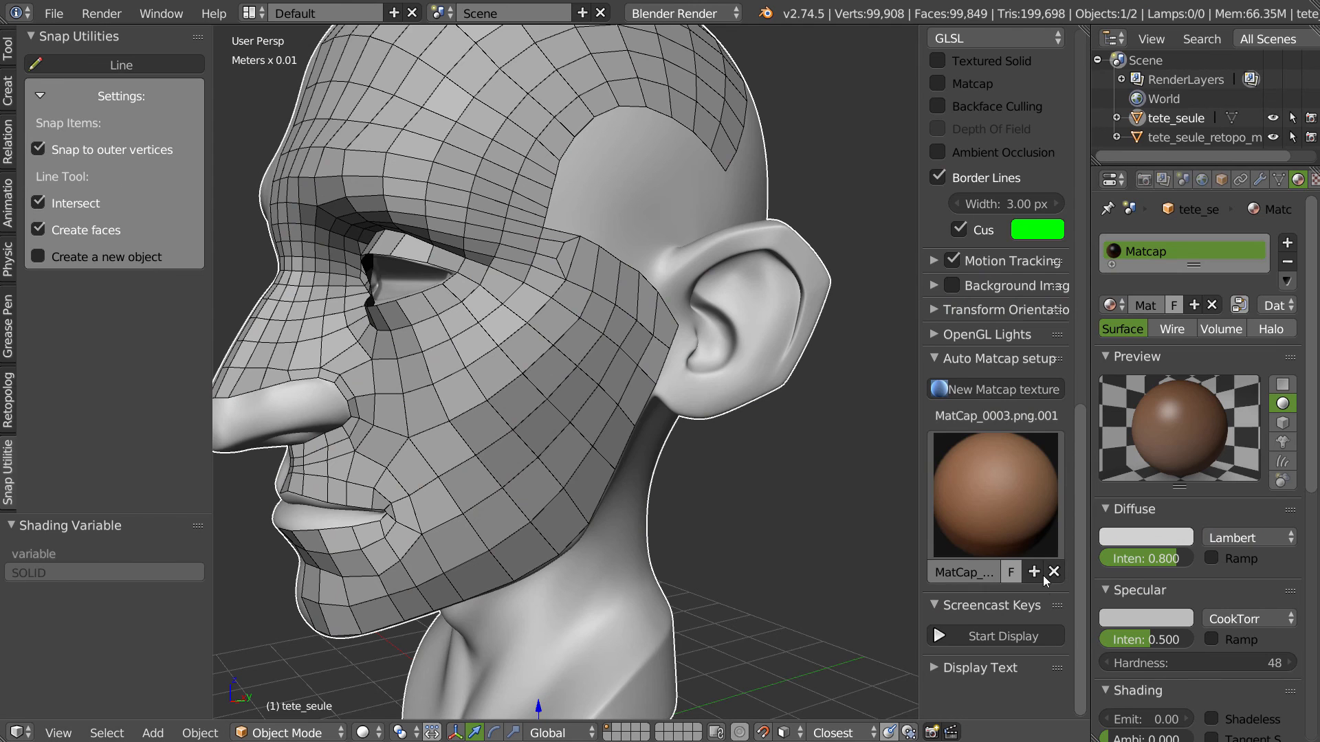
click(970, 484)
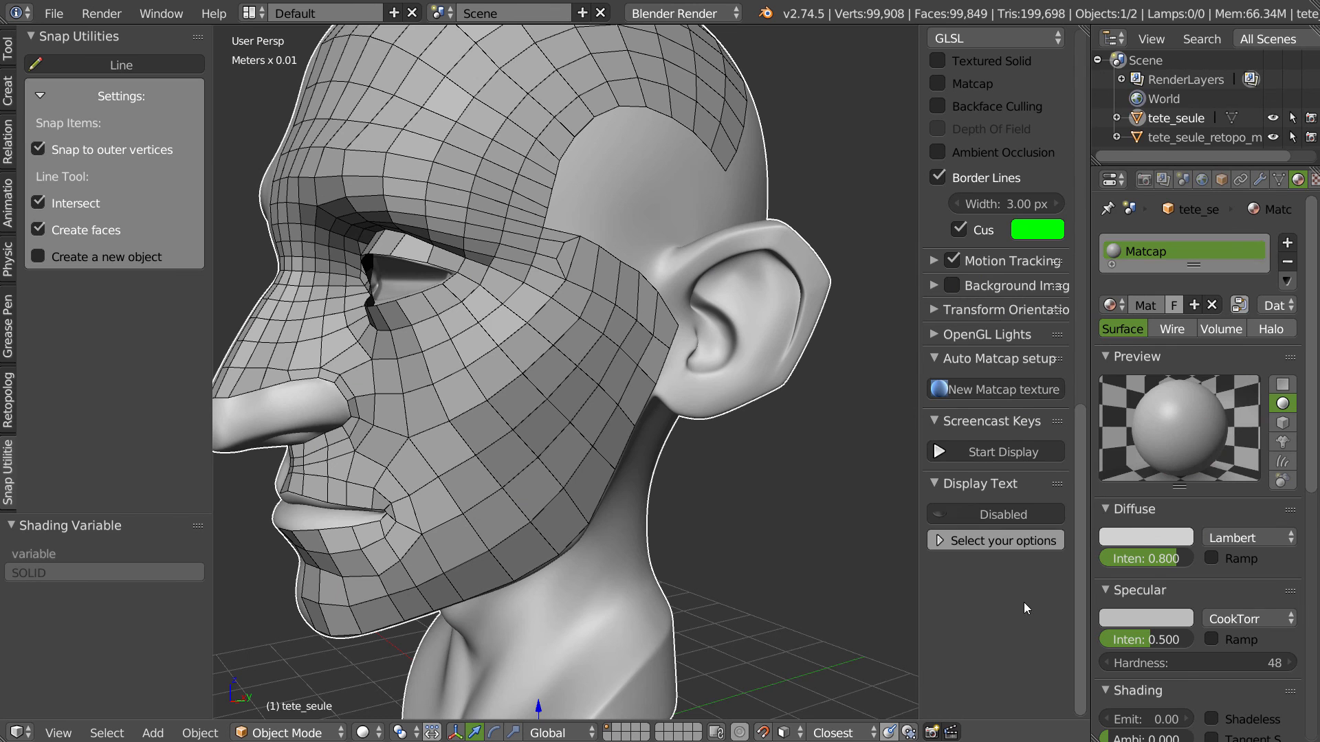
- Enable Display Text and turn on the vertex, triangle, face and n-gon counts for Edit Mode
click(992, 517)
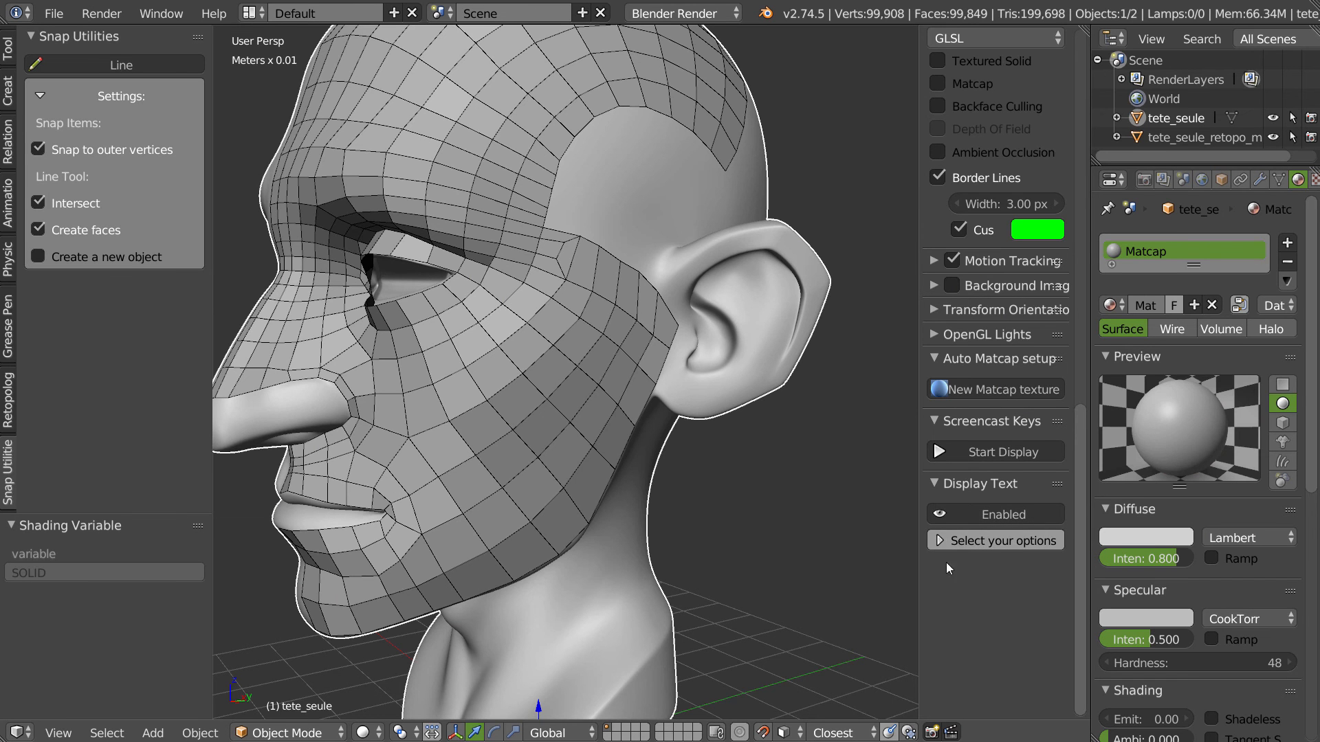
click(942, 540)
scroll(944, 572, down, 4)
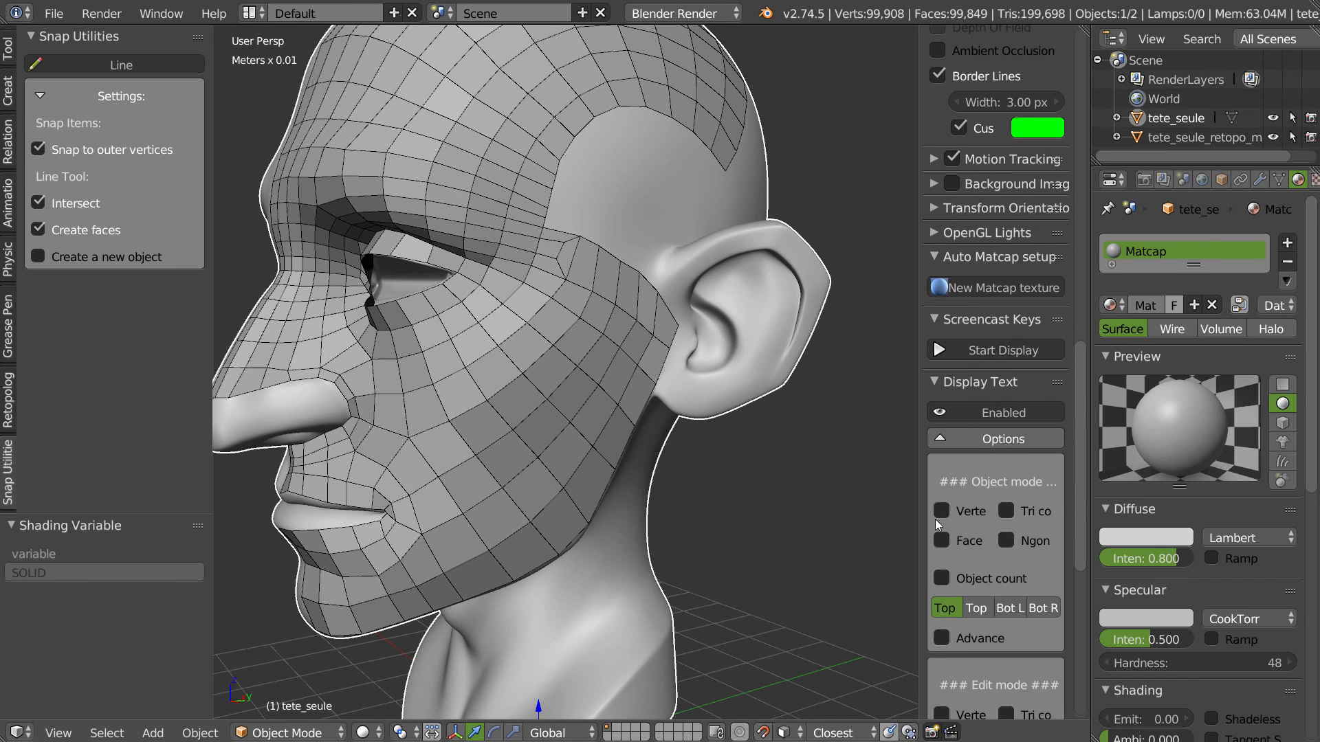
scroll(986, 555, down, 4)
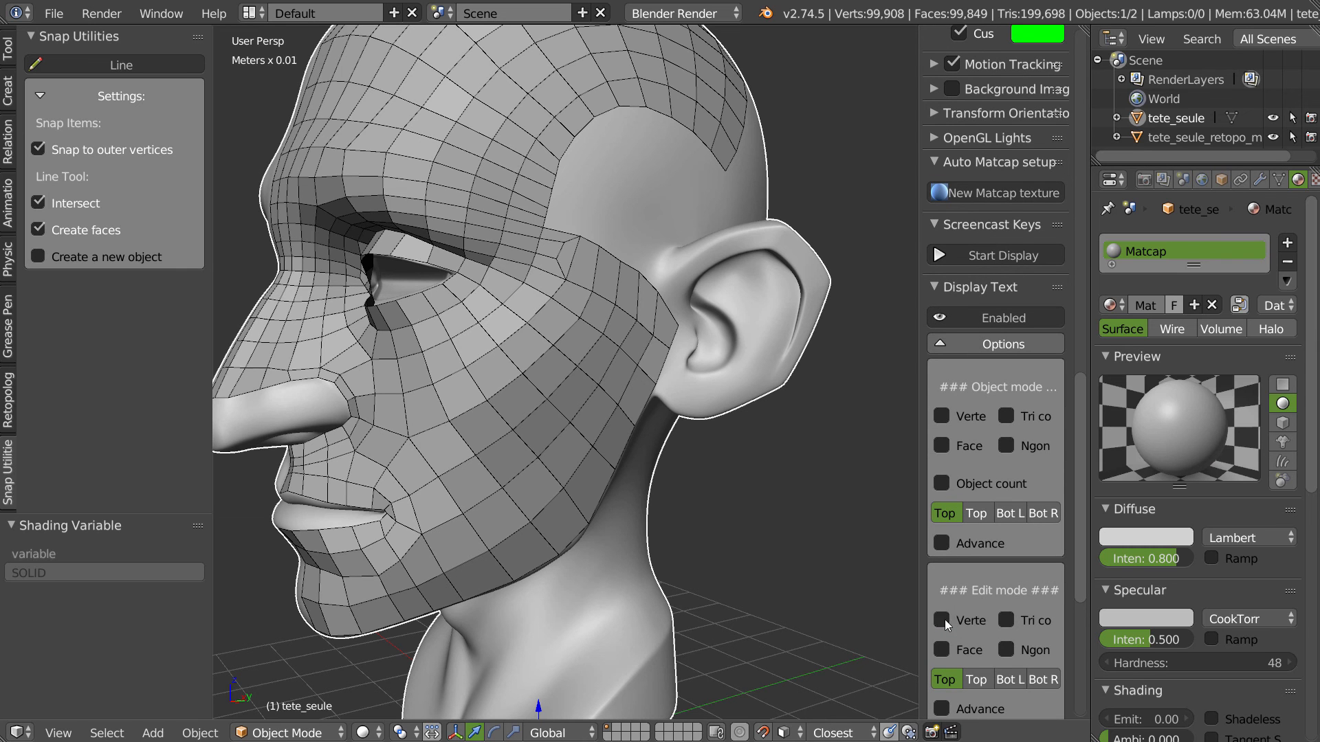
click(949, 653)
click(1008, 619)
- Check the mesh counts displayed for the sculpted head in Edit Mode, then return to Object Mode
middle_drag(569, 345, 550, 334)
key(Tab)
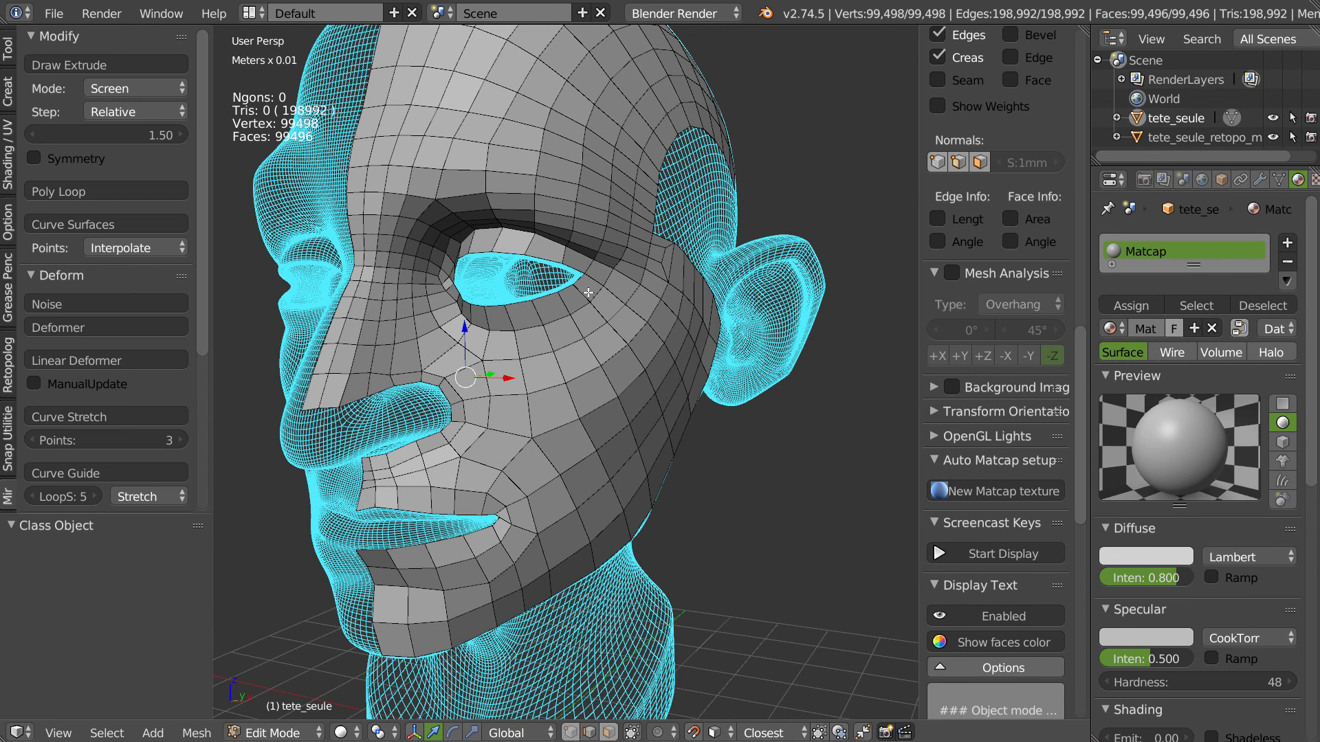
key(Tab)
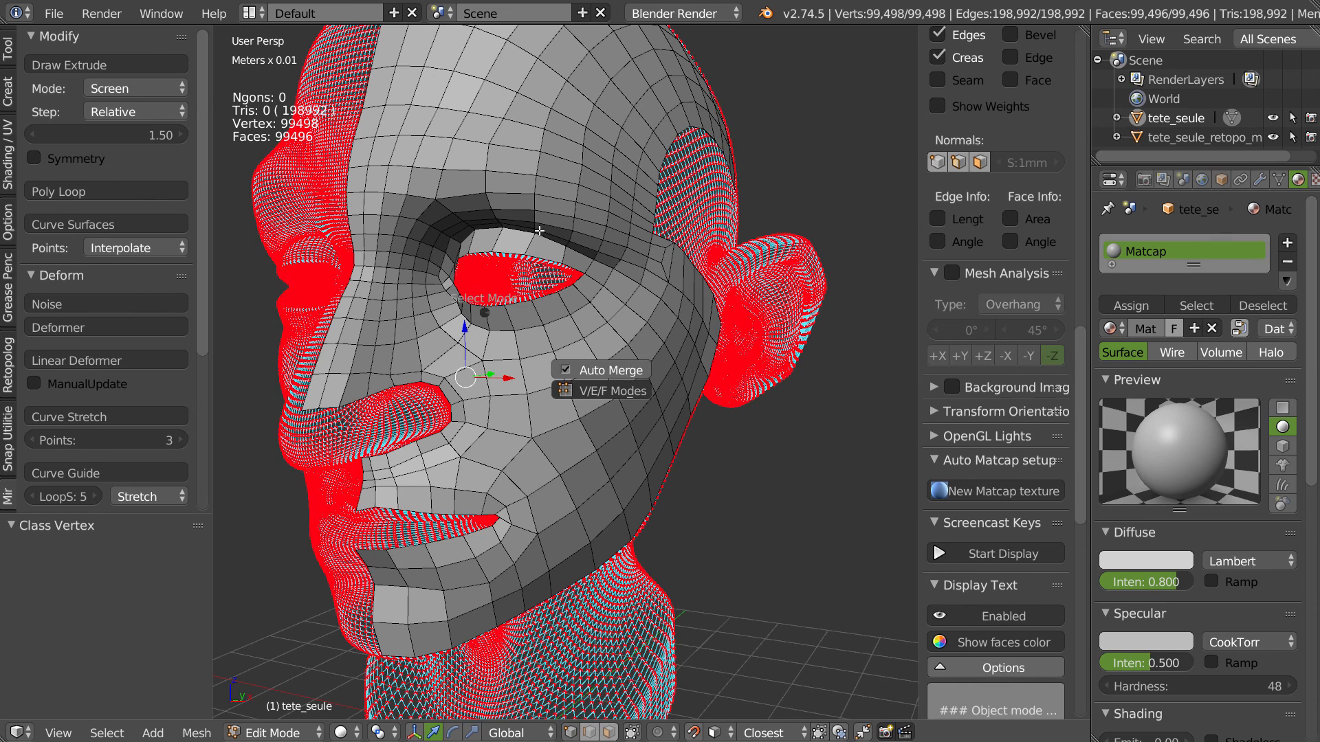
click(598, 289)
right_click(638, 324)
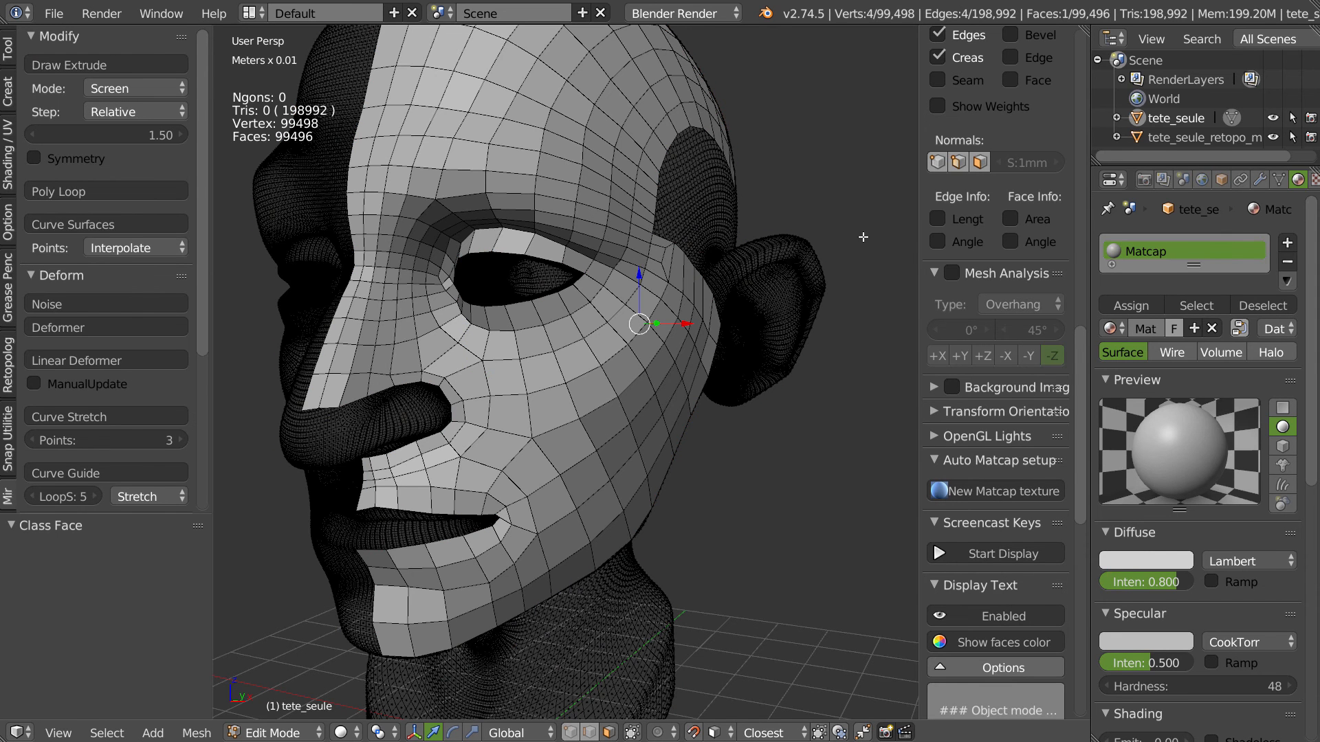
key(Tab)
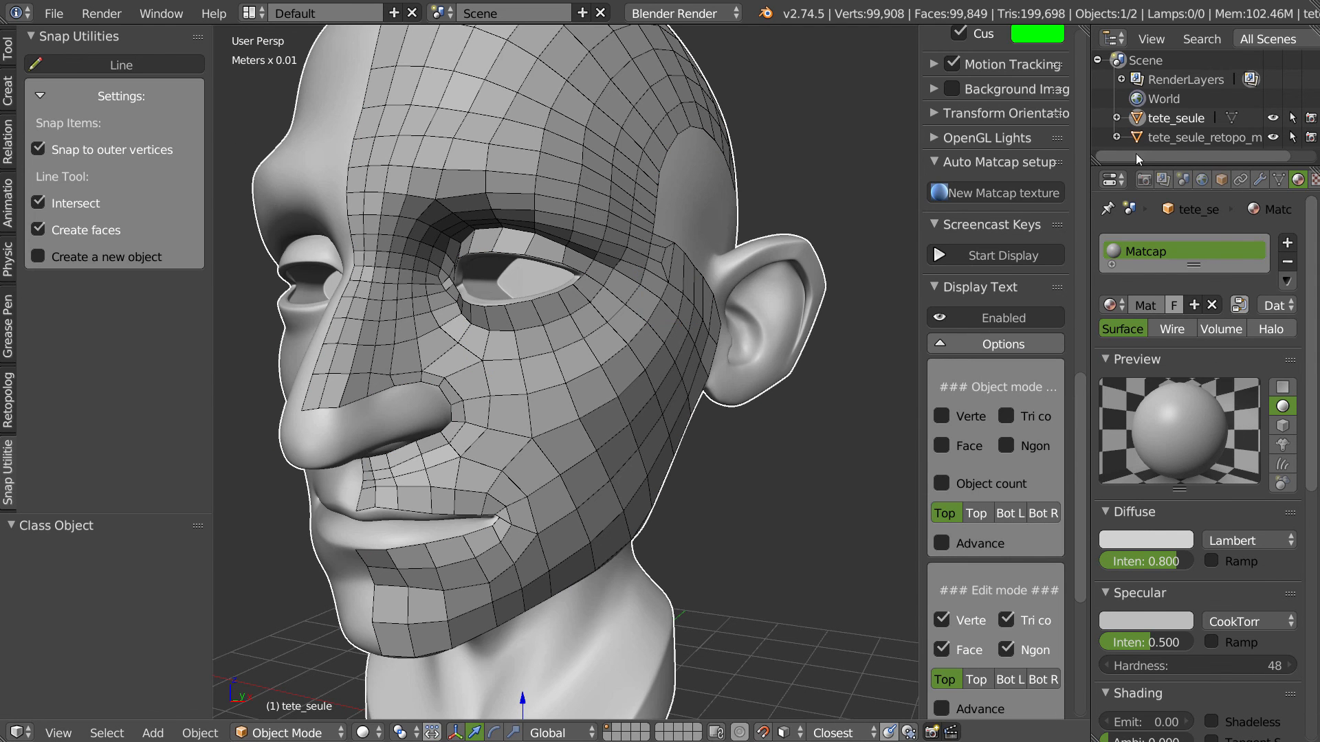
- Select the retopology mesh, enter Edit Mode and bring up its Display Text count options
click(1181, 140)
key(Tab)
middle_drag(533, 233, 446, 225)
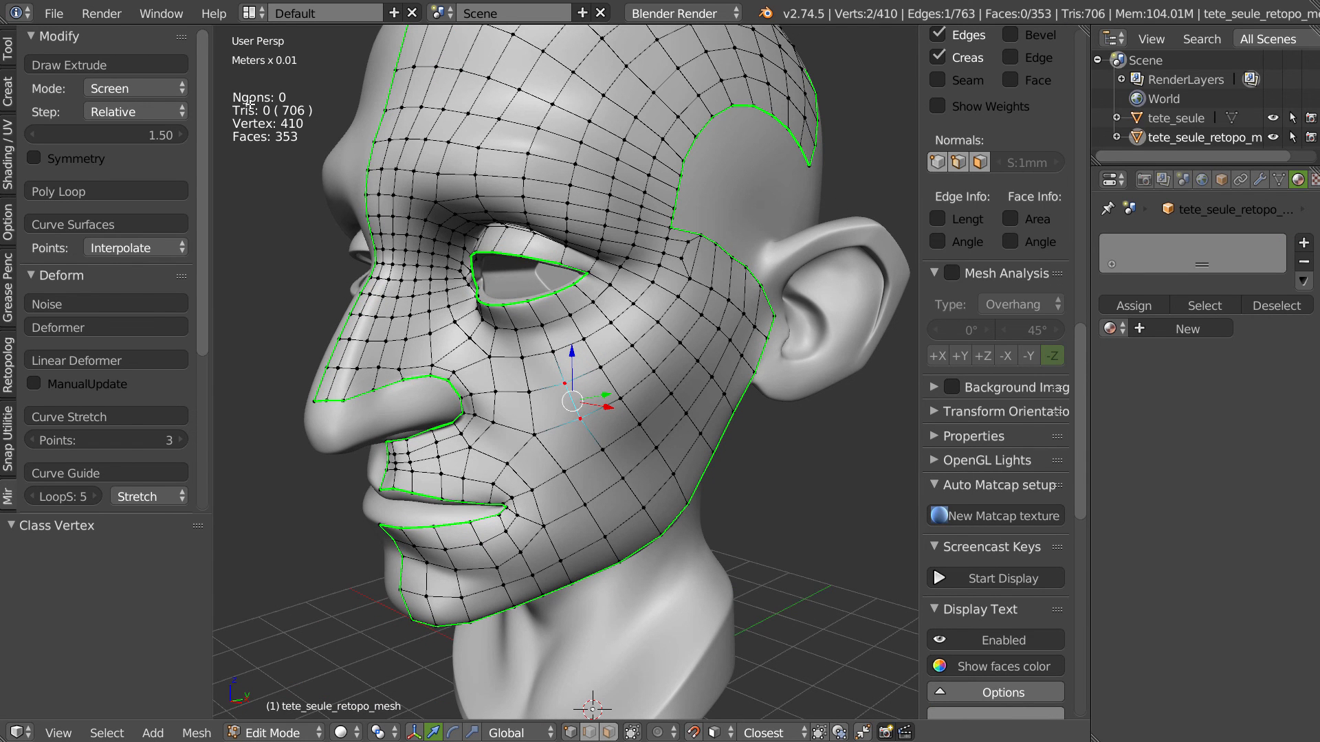
middle_drag(514, 358, 570, 361)
scroll(1005, 455, down, 10)
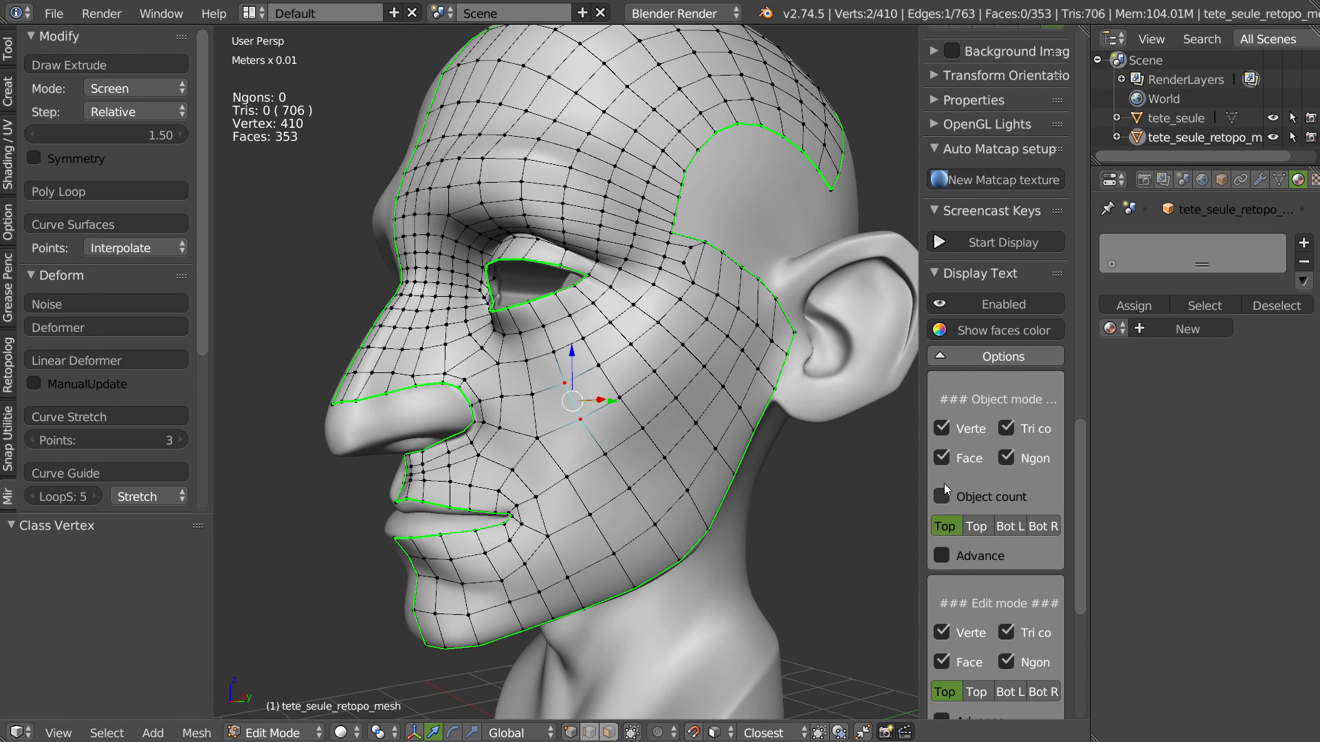
- Enable the Object Mode object count in Display Text and set its label color to bright green
click(976, 359)
click(952, 359)
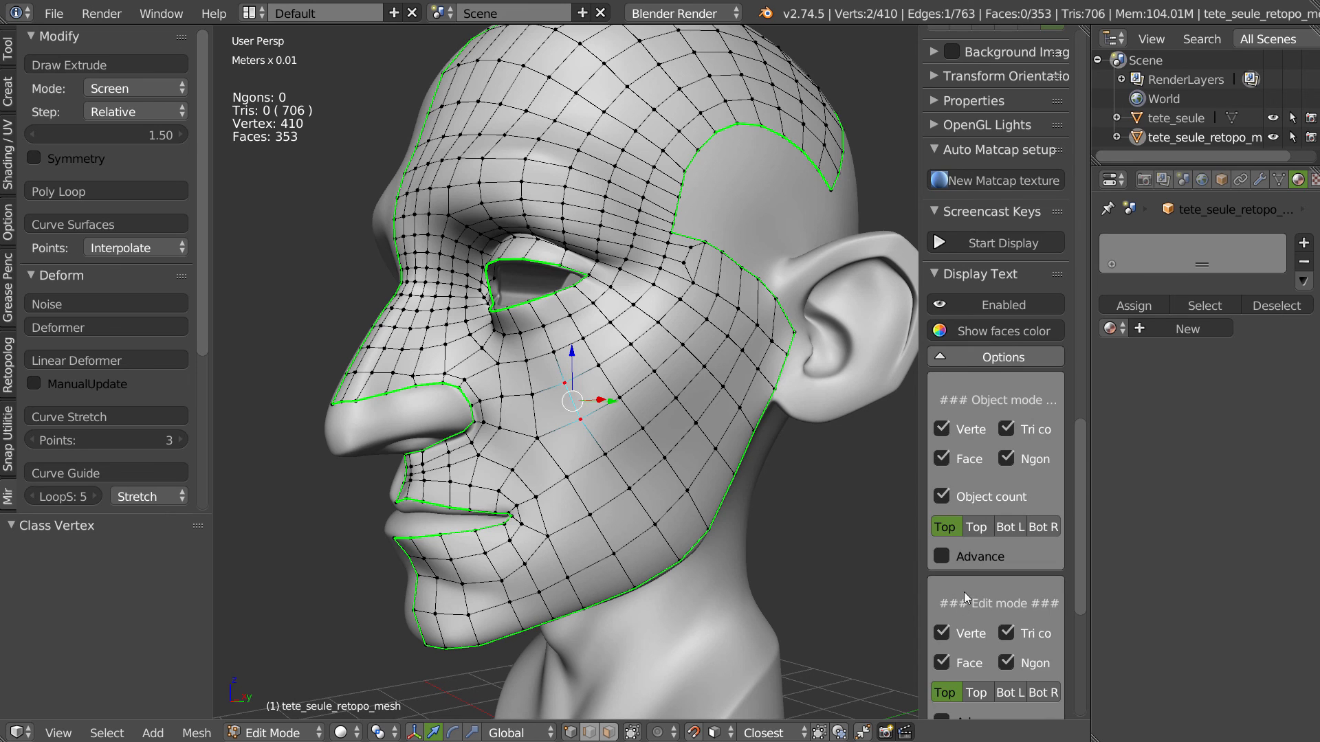
scroll(1002, 541, down, 10)
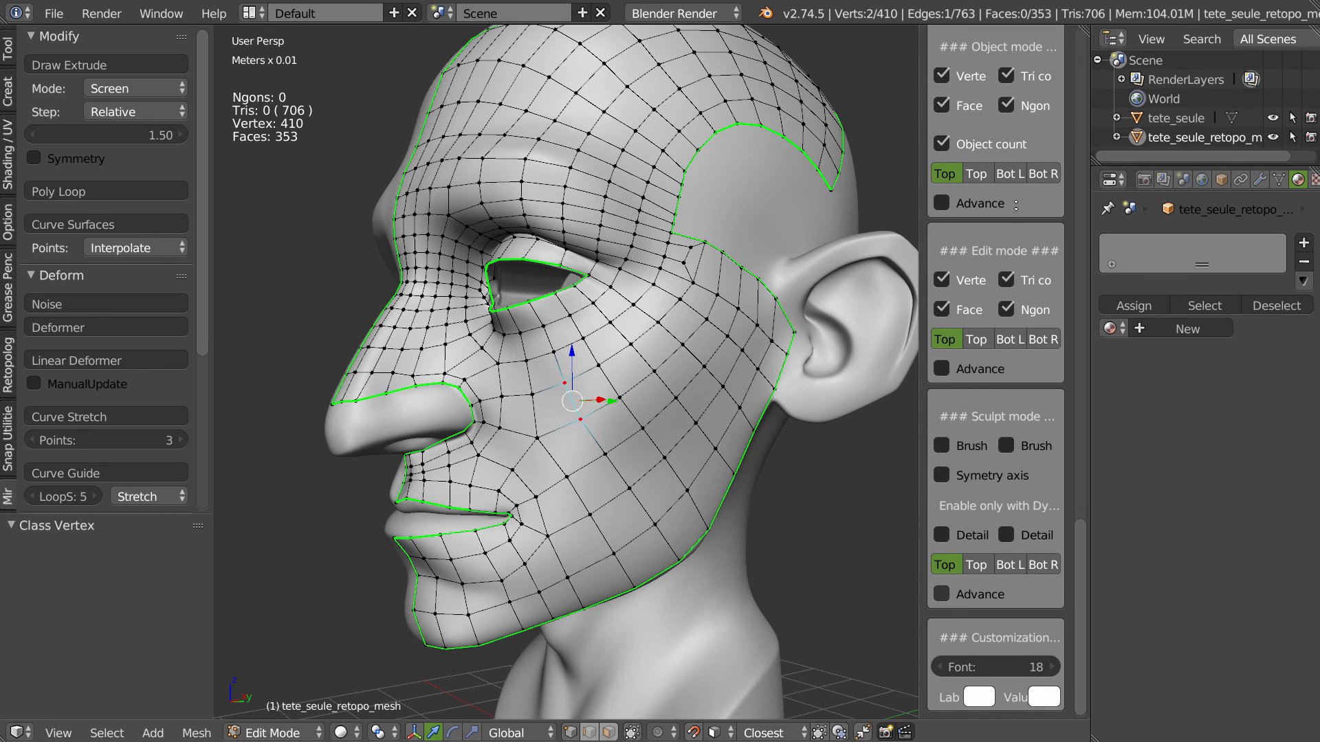
click(983, 702)
click(1058, 552)
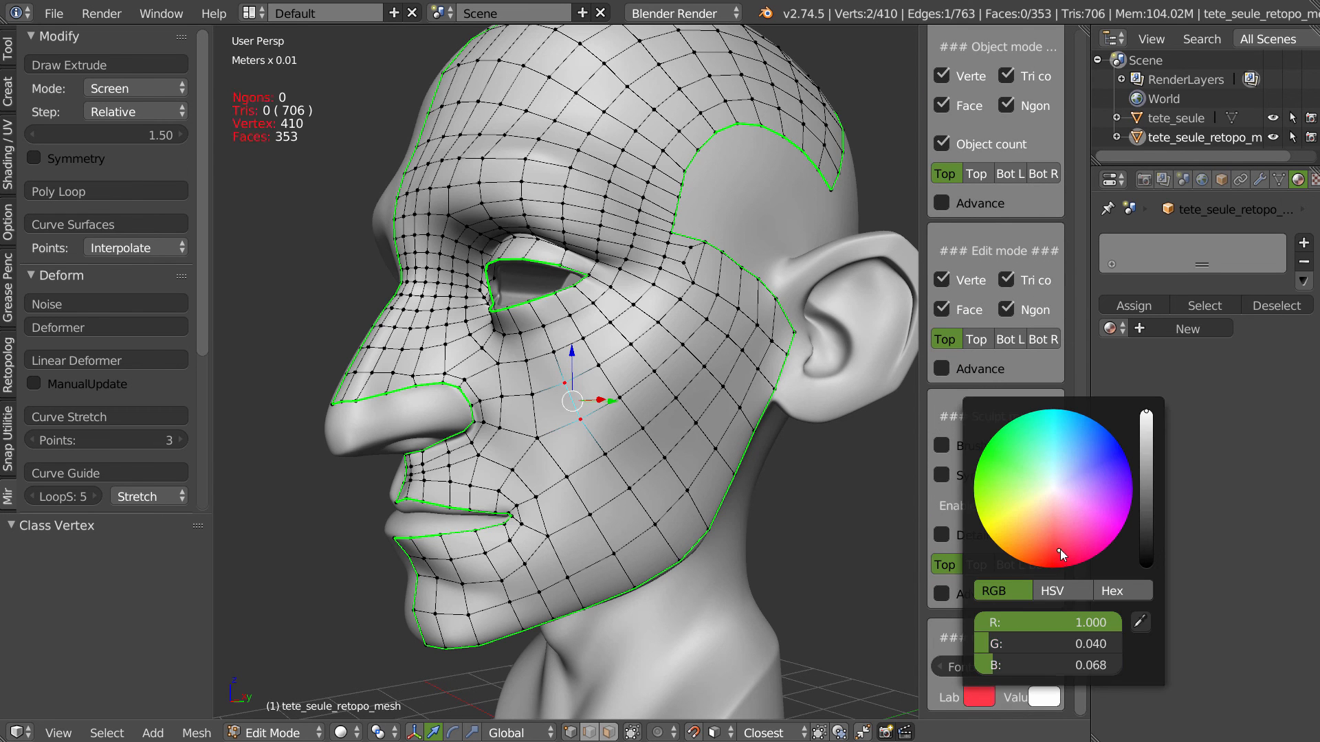
drag(1062, 538, 1008, 459)
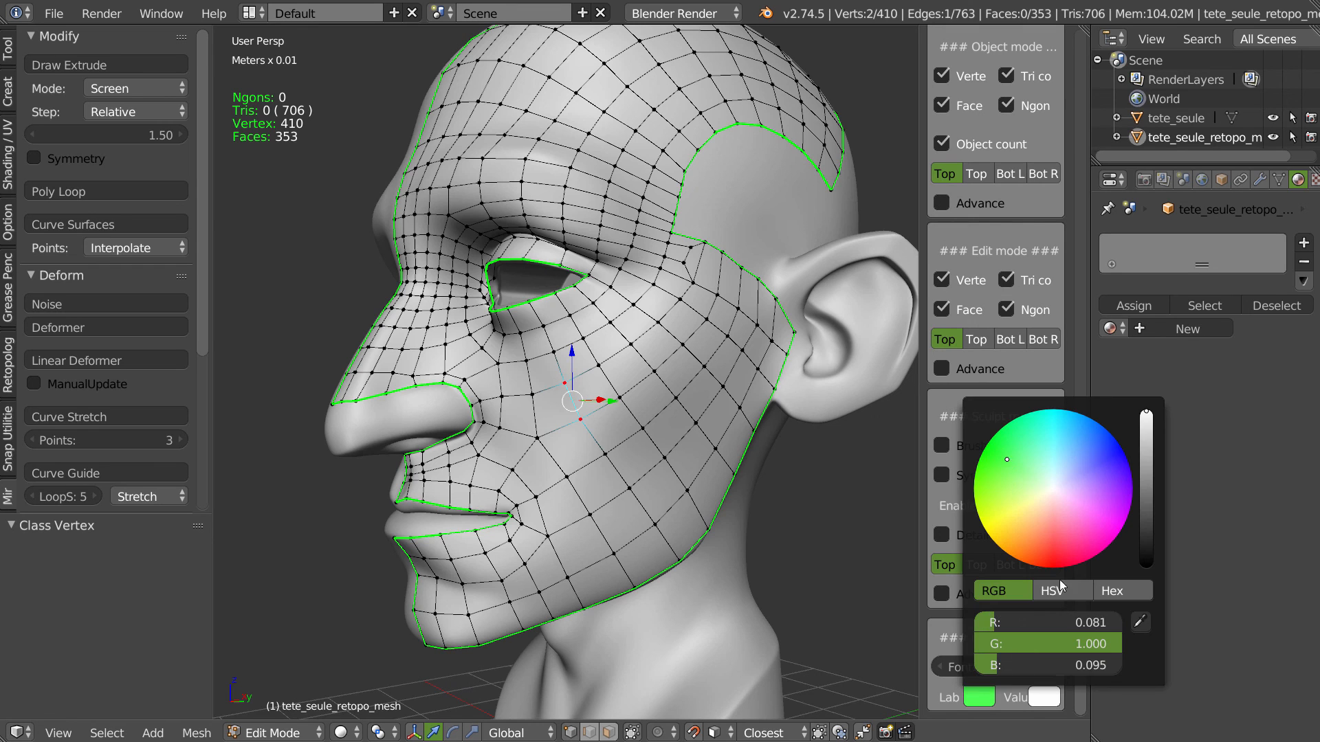
- Select a cheek vertex below the eye's outer corner and mirror the retopology mesh across the X axis
middle_drag(542, 310, 479, 184)
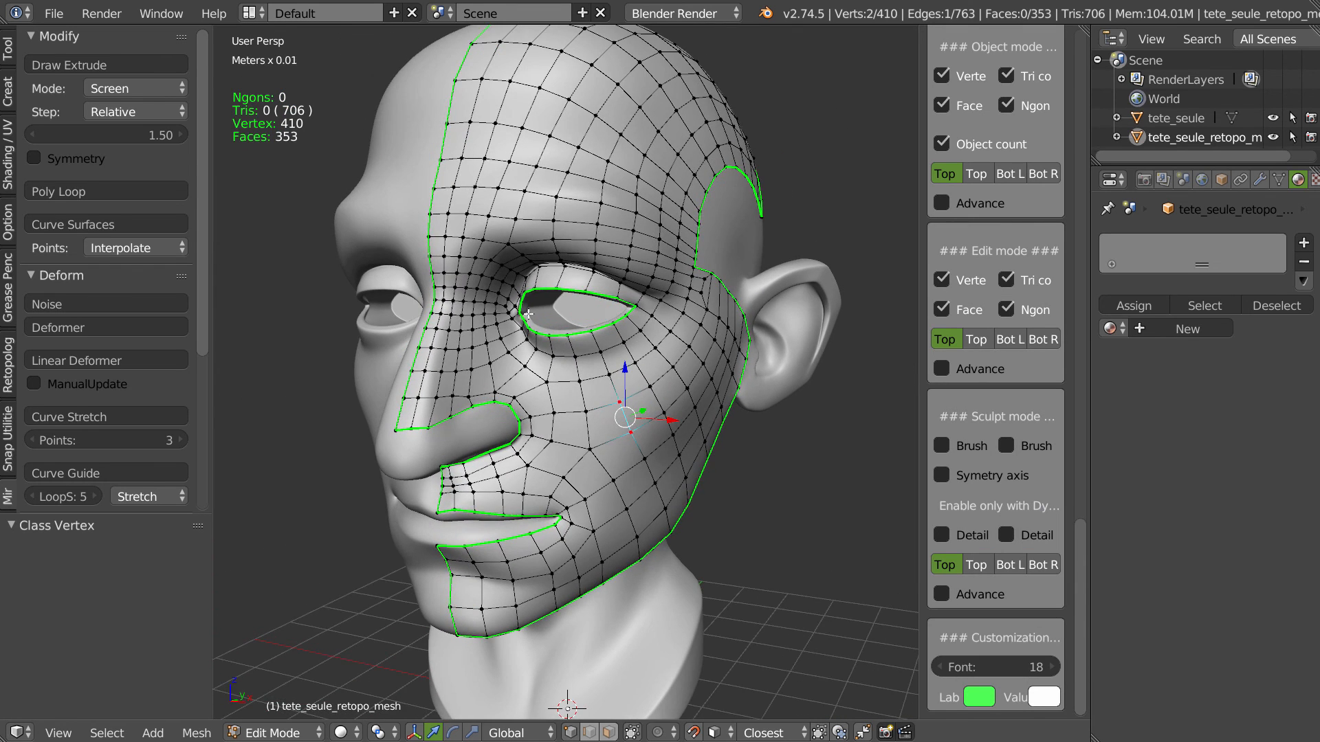
middle_drag(525, 308, 678, 309)
middle_drag(610, 338, 646, 329)
right_click(646, 330)
click(634, 333)
click(636, 365)
right_click(640, 366)
click(437, 278)
middle_drag(522, 323, 496, 297)
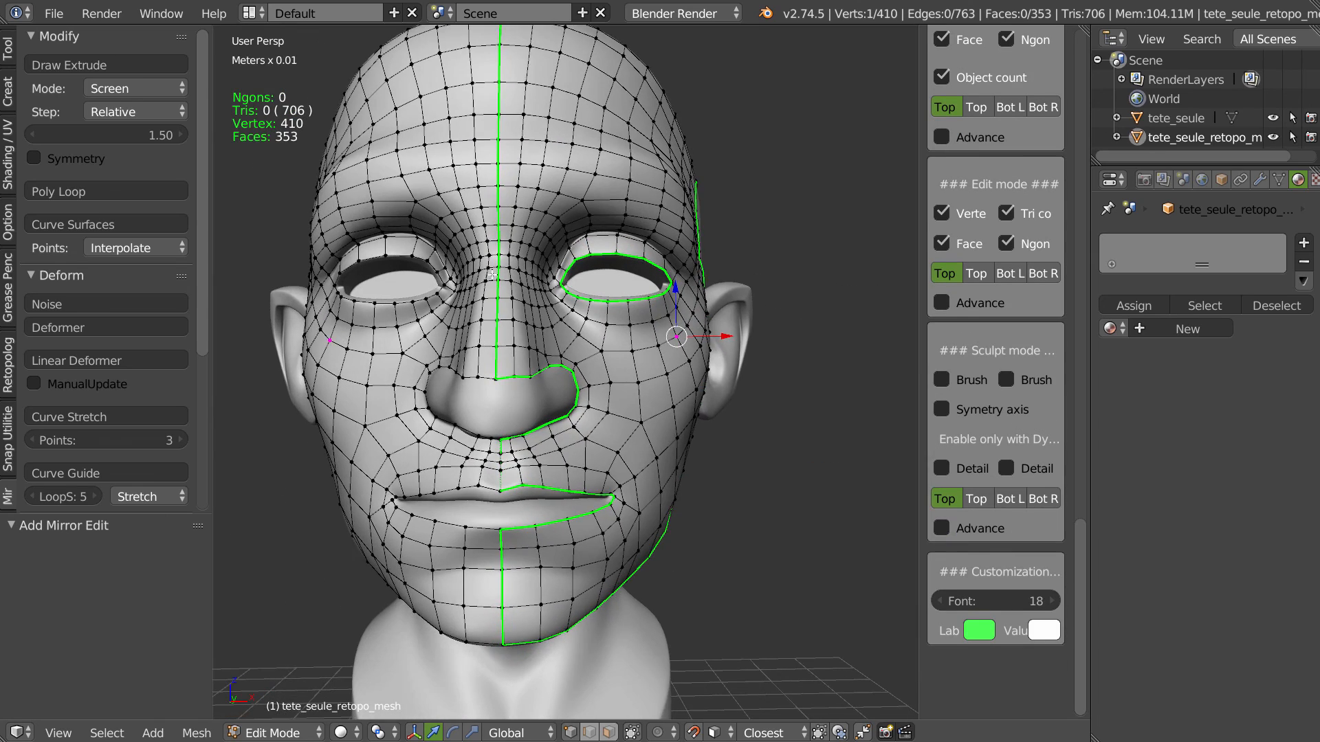
- Check the mirrored mesh in Object Mode, then bring up the Mirror modifier in Edit Mode and toggle its edit cage off and on
key(Tab)
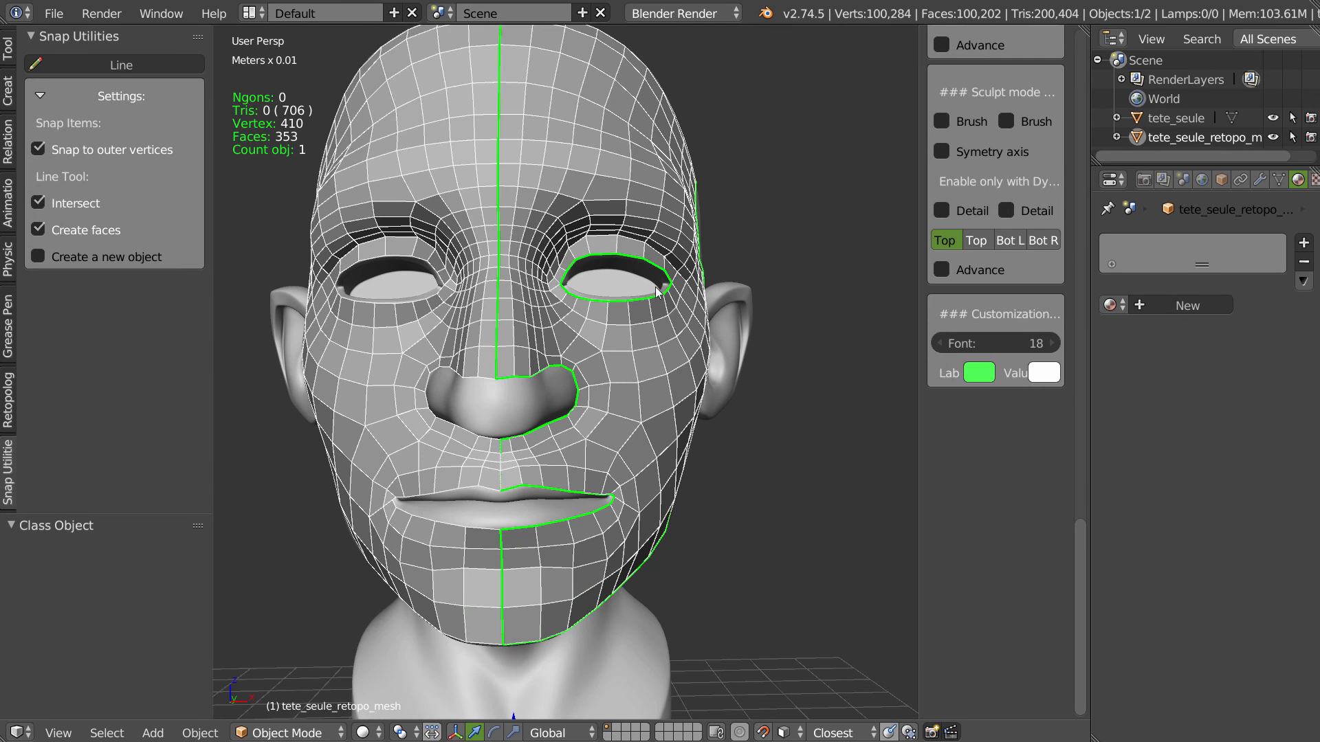
key(Tab)
middle_drag(693, 380, 619, 374)
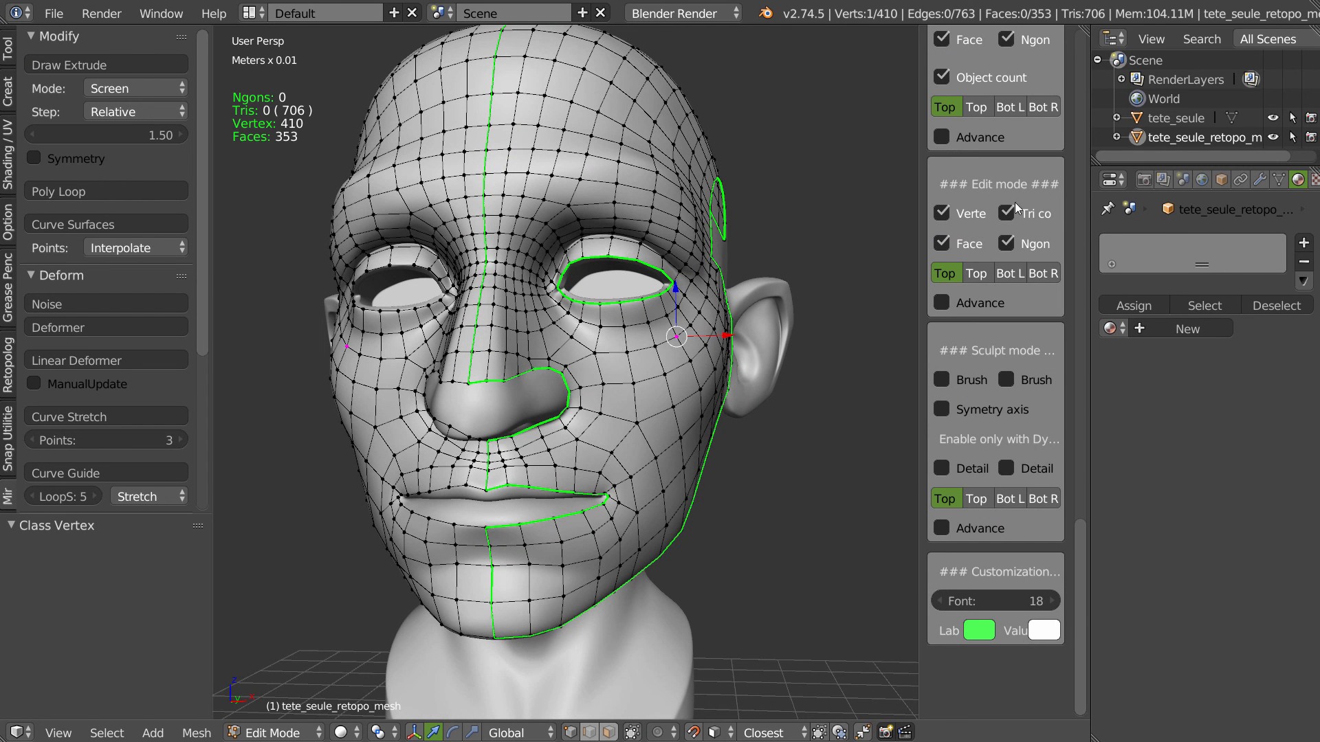
click(1259, 179)
click(1239, 275)
click(1239, 275)
middle_drag(480, 415, 469, 392)
- Collapse the Mesh Display settings and compare the mirrored mesh with Border Lines off and on
scroll(1043, 166, up, 15)
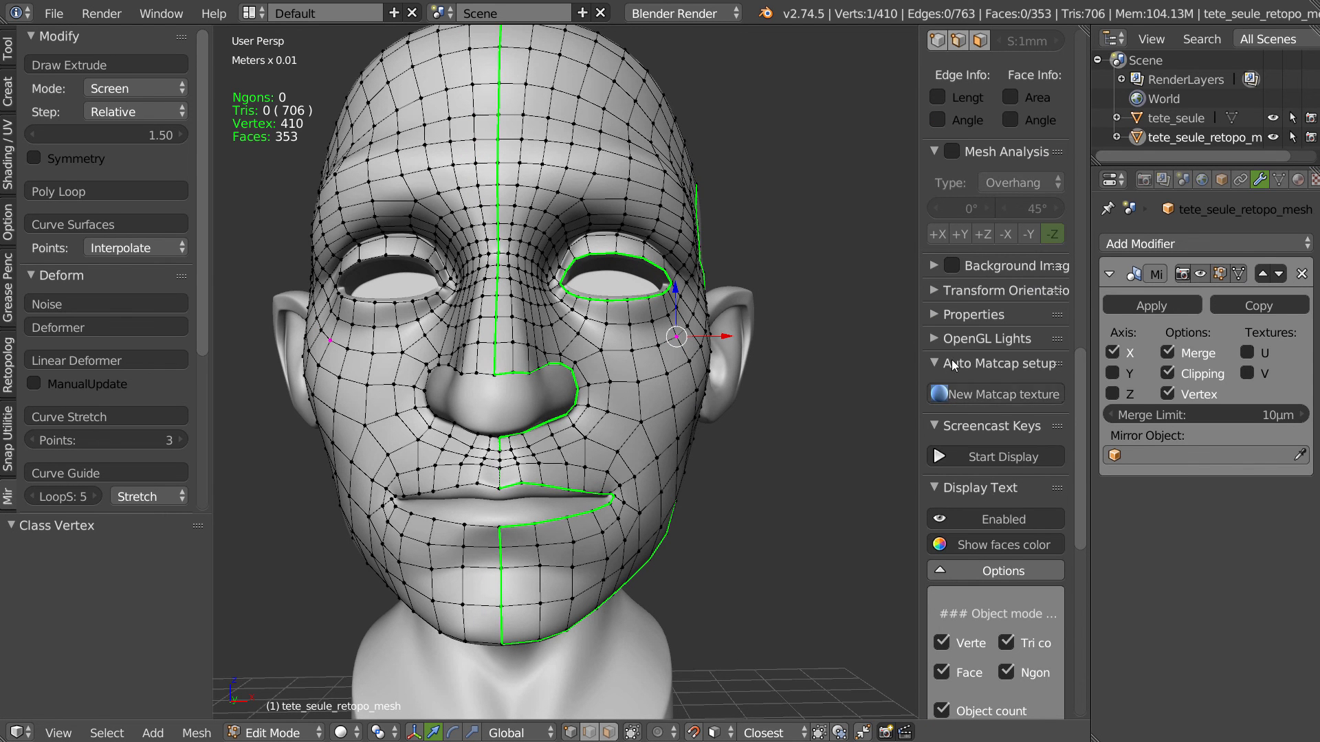
middle_drag(972, 294, 982, 516)
middle_drag(947, 255, 939, 548)
click(935, 361)
click(938, 255)
click(938, 255)
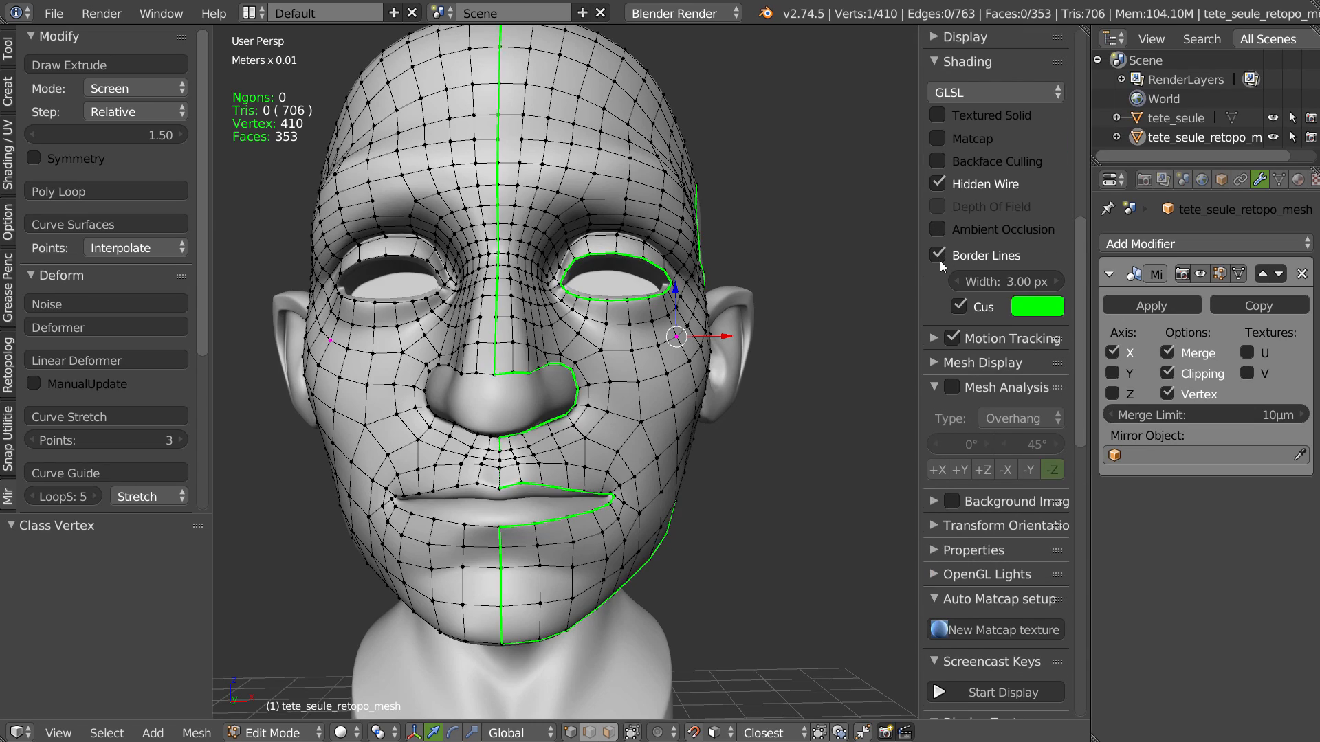
- Show the retopology tools and collapse the Retopology Tools, Surface Constraint Tools and Ice Tools sections
middle_drag(526, 322, 581, 352)
scroll(637, 347, down, 2)
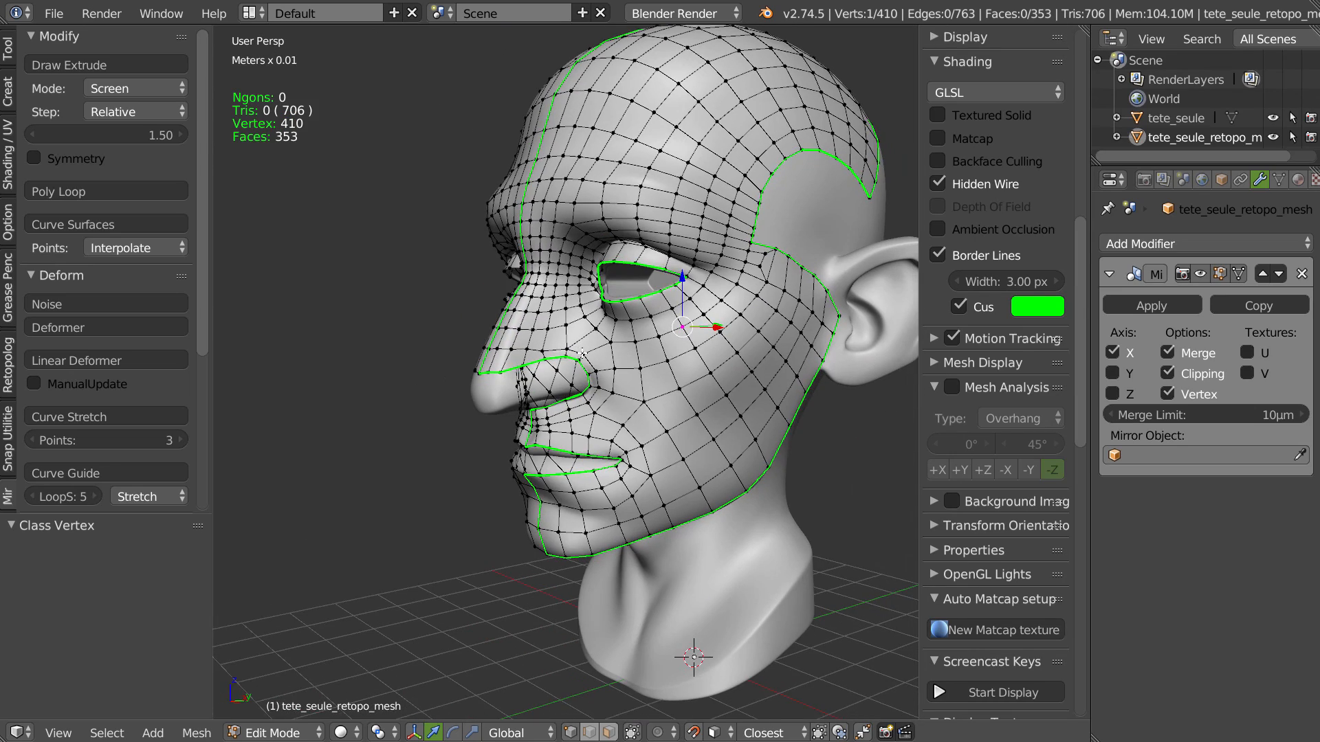
middle_drag(550, 286, 575, 284)
middle_drag(722, 377, 563, 395)
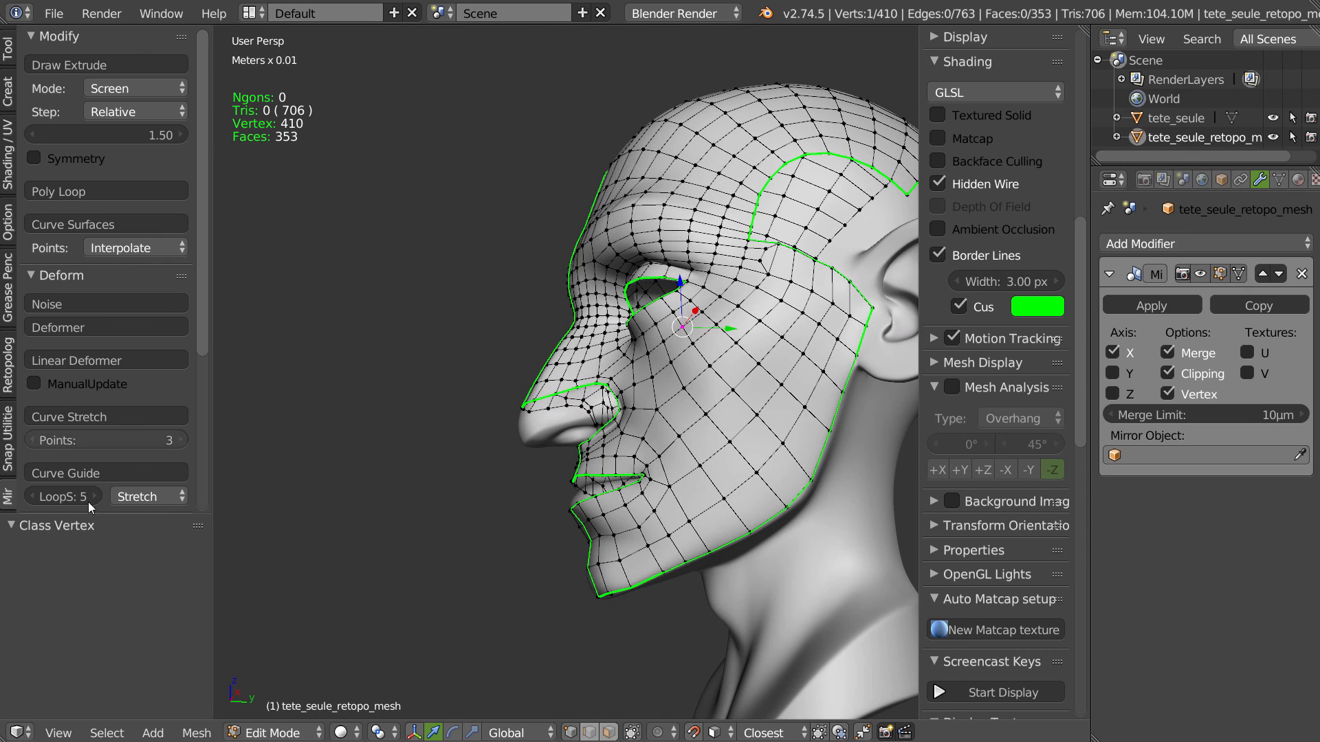
click(7, 440)
click(9, 371)
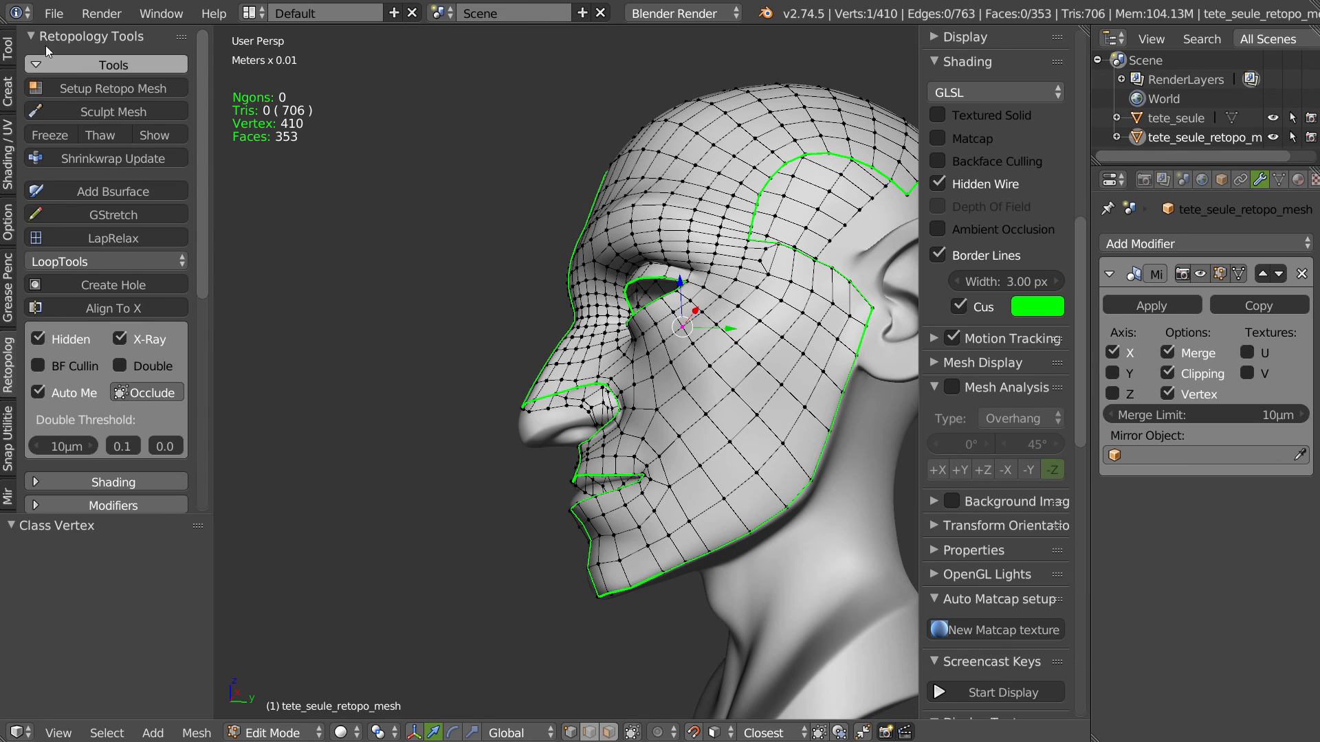
click(63, 36)
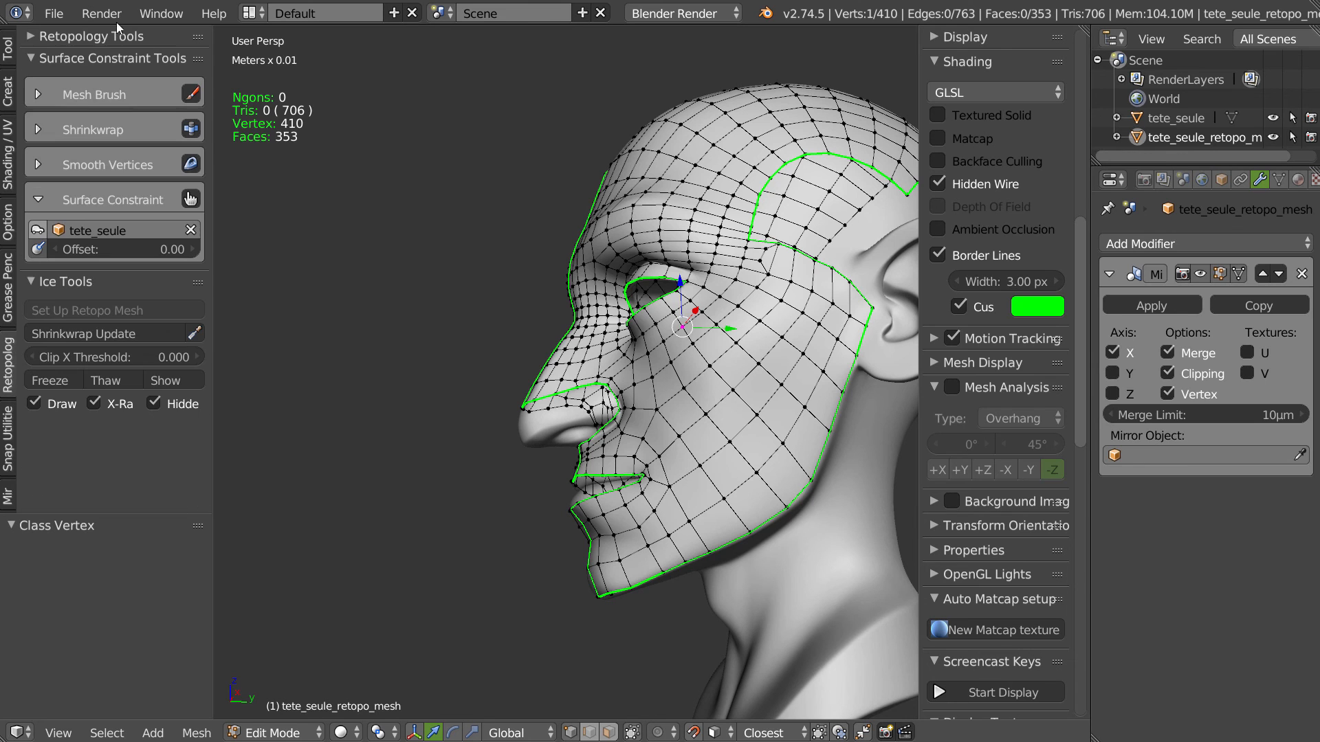
click(52, 60)
click(63, 79)
mouse_move(660, 344)
middle_down()
mouse_move(732, 349)
mouse_move(772, 332)
mouse_move(668, 352)
middle_up()
scroll(729, 344, up, 1)
scroll(667, 351, up, 4)
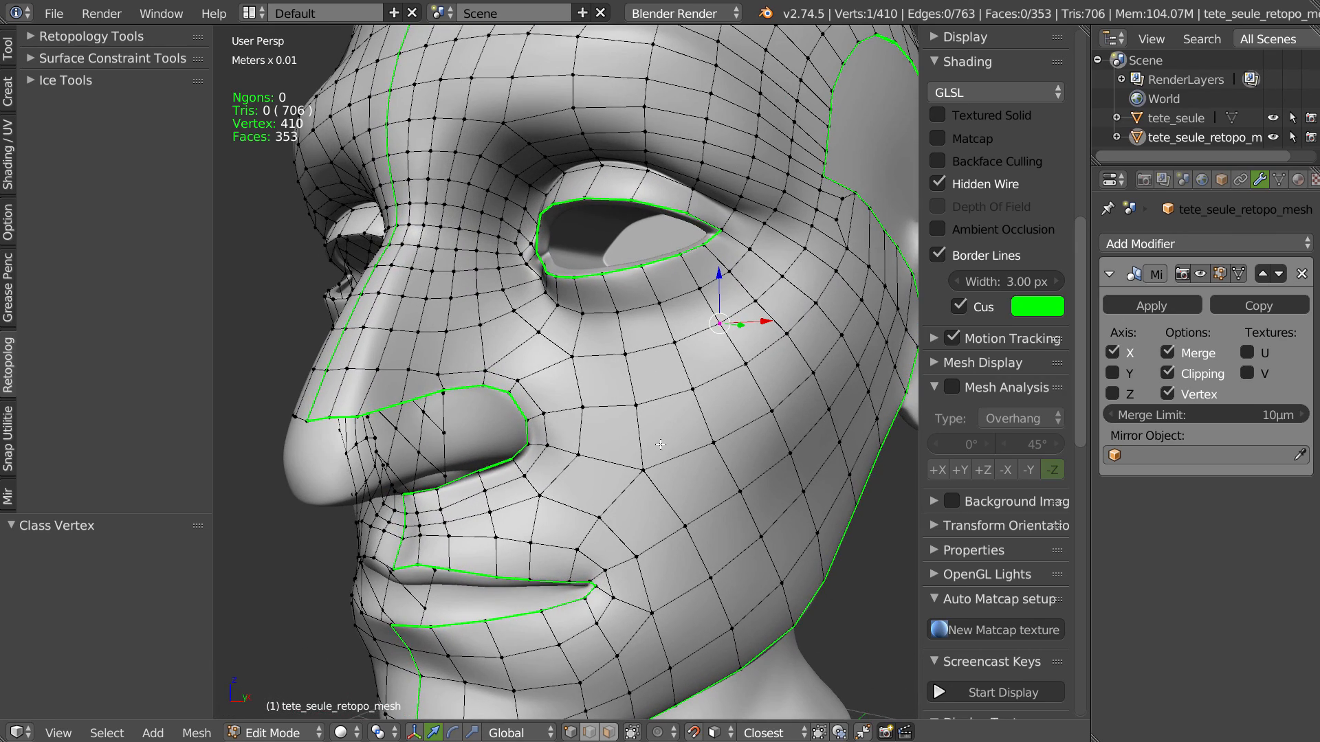